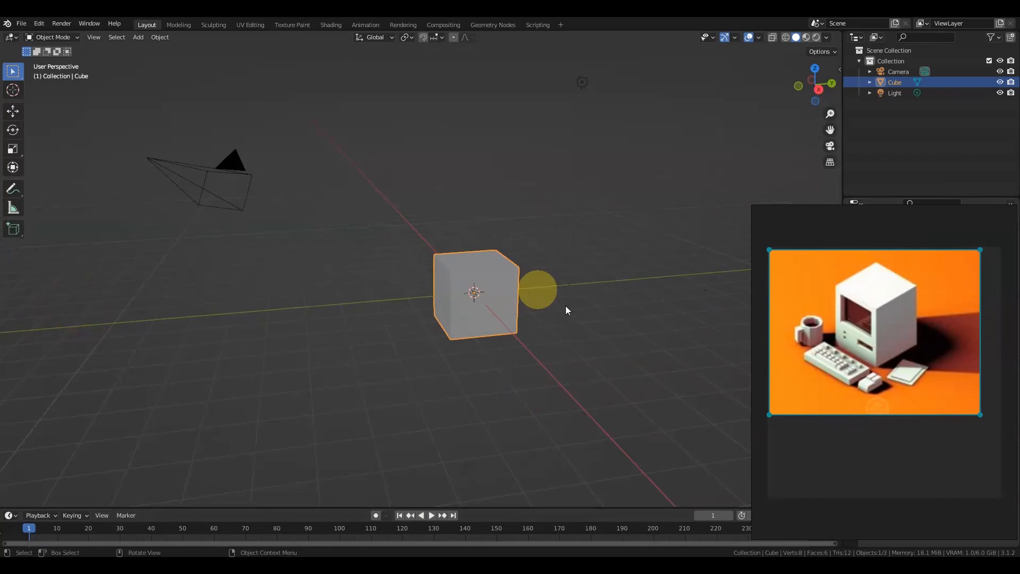
scroll(534, 324, "up", 4)
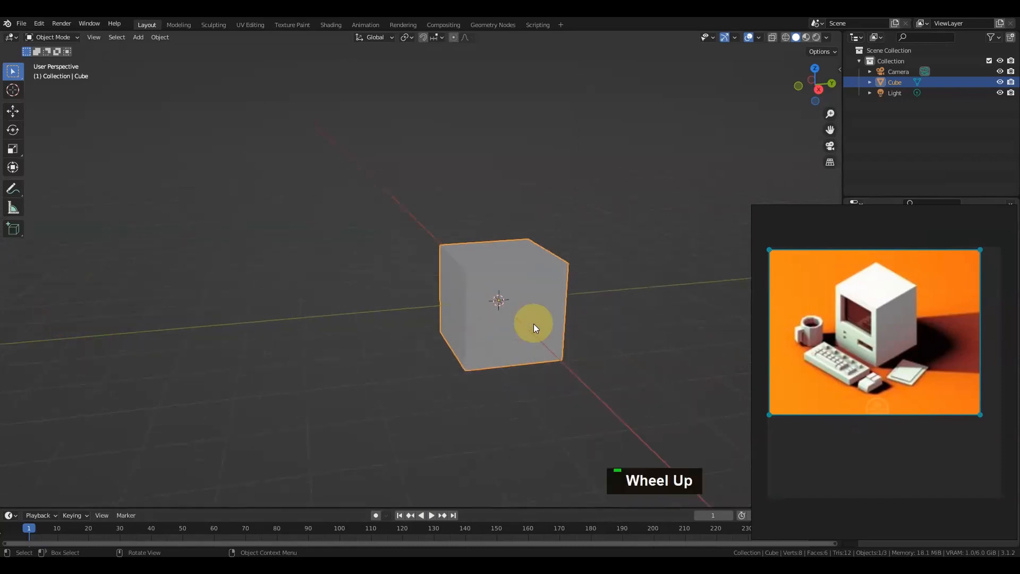
left_click_drag(542, 318, 488, 307, "alt+shift")
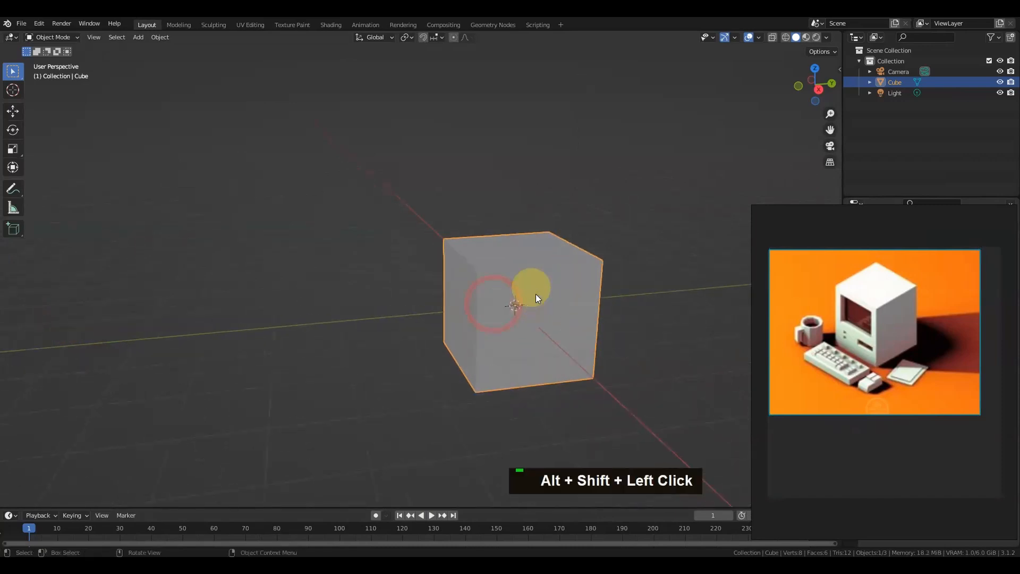
left_click_drag(523, 336, 460, 323, "alt")
scroll(574, 321, "up", 2)
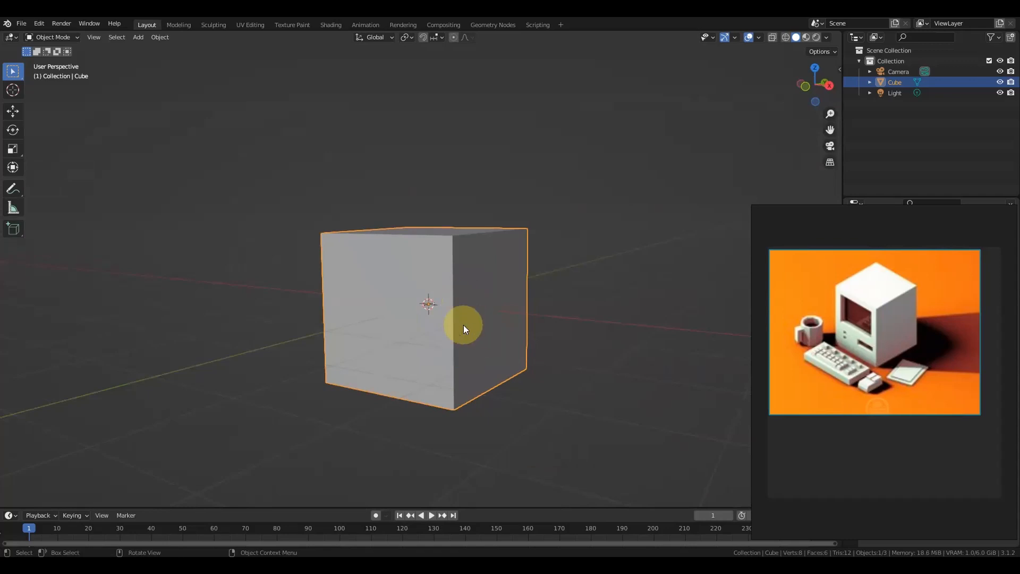
key("g")
key("z")
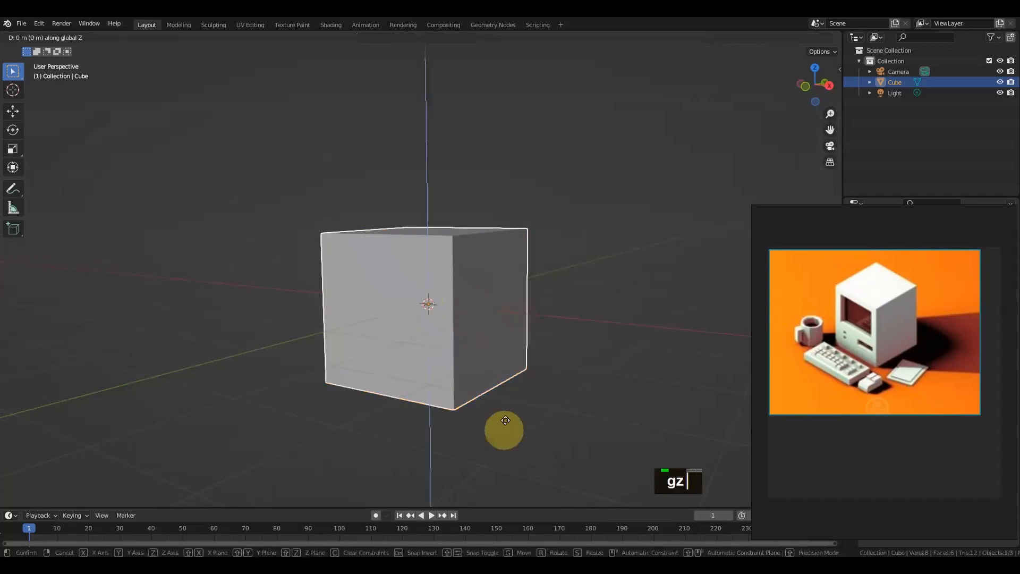
right_click(504, 359)
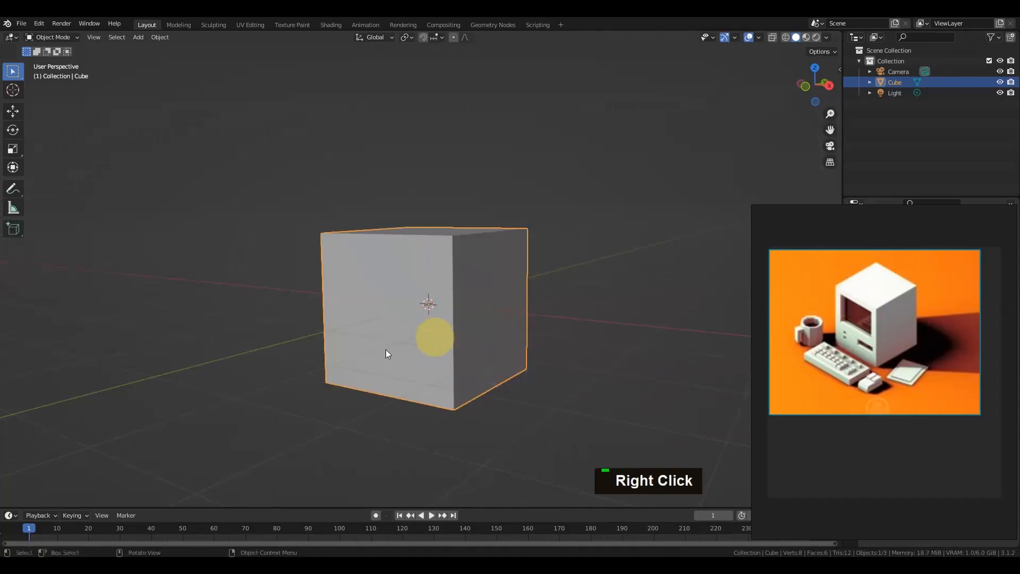
scroll(408, 345, "up", 1)
left_click_drag(408, 345, 454, 434, "alt")
key("g")
key("z")
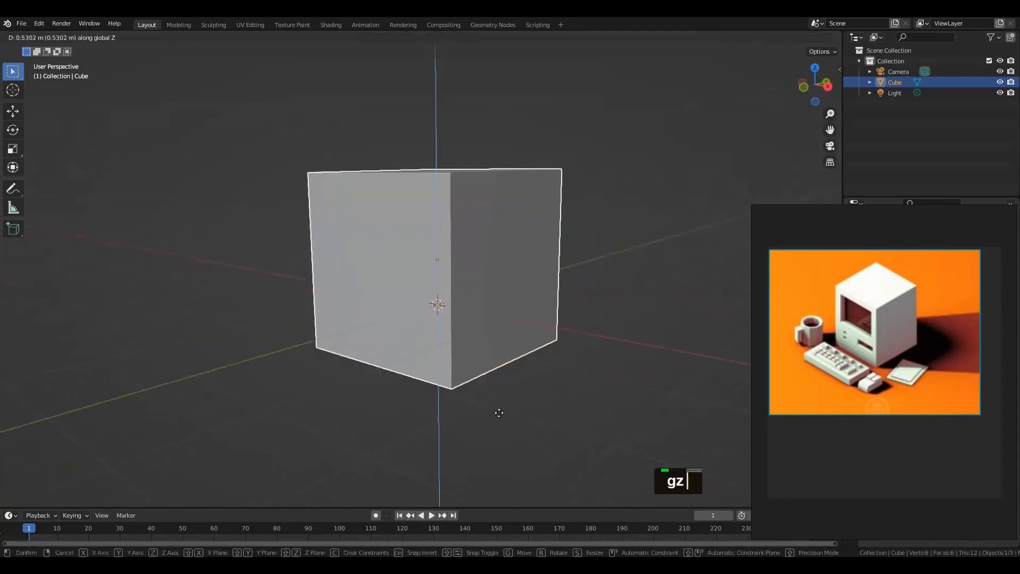
right_click(500, 363)
- Mark the cube's origin point with a freehand annotation and erase the mark
left_click(429, 298)
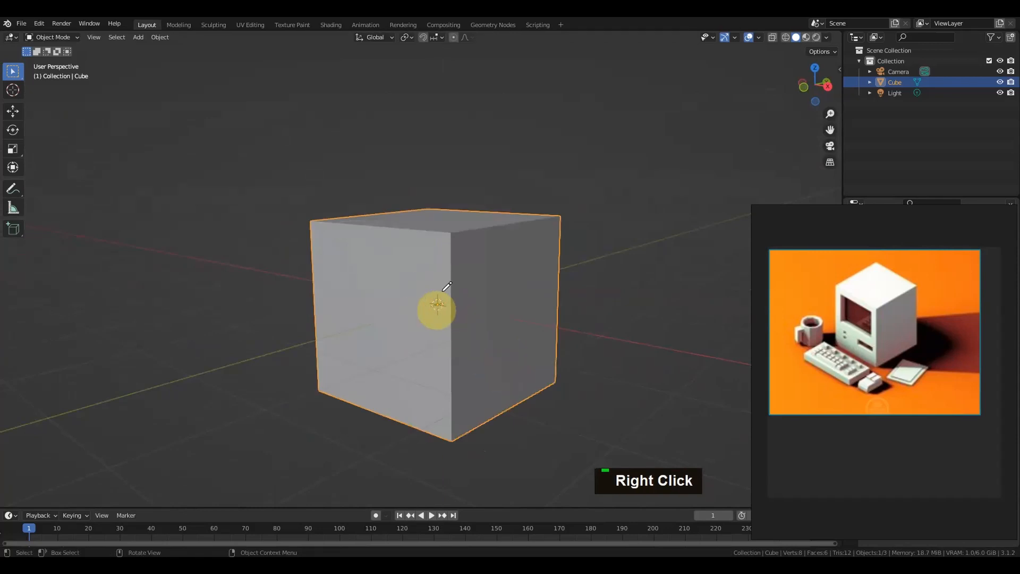
key("d")
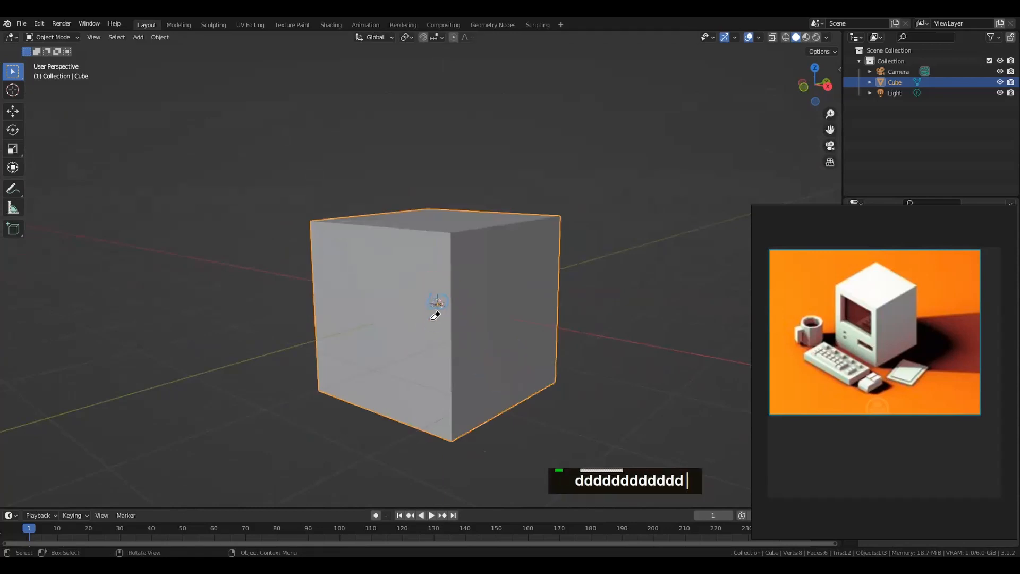
left_click(446, 313)
mouse_move(445, 309)
left_mouse_down()
mouse_move(428, 294)
mouse_move(440, 289)
mouse_move(442, 219)
mouse_move(431, 307)
left_mouse_up()
right_click(433, 296)
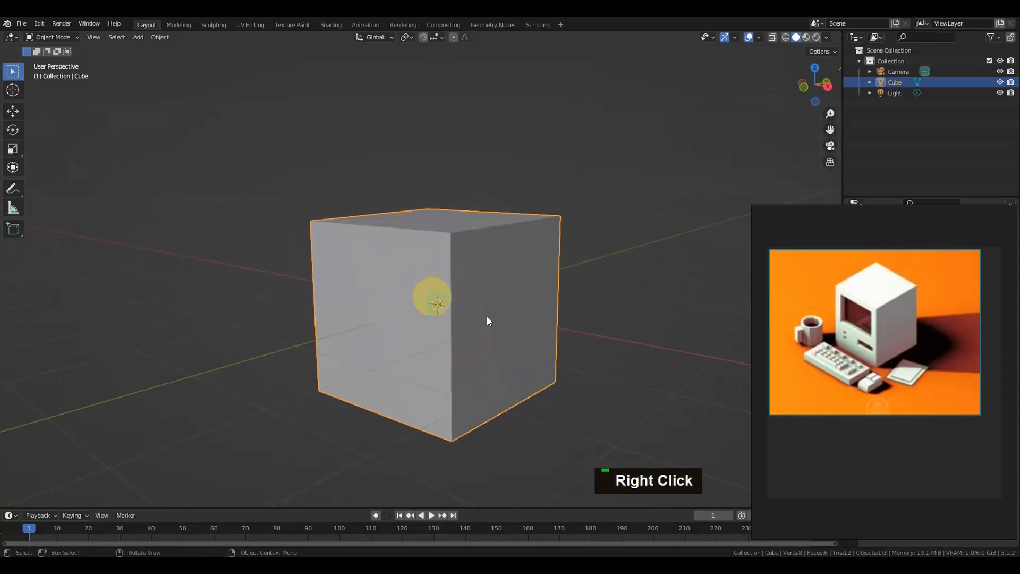
right_click(476, 349)
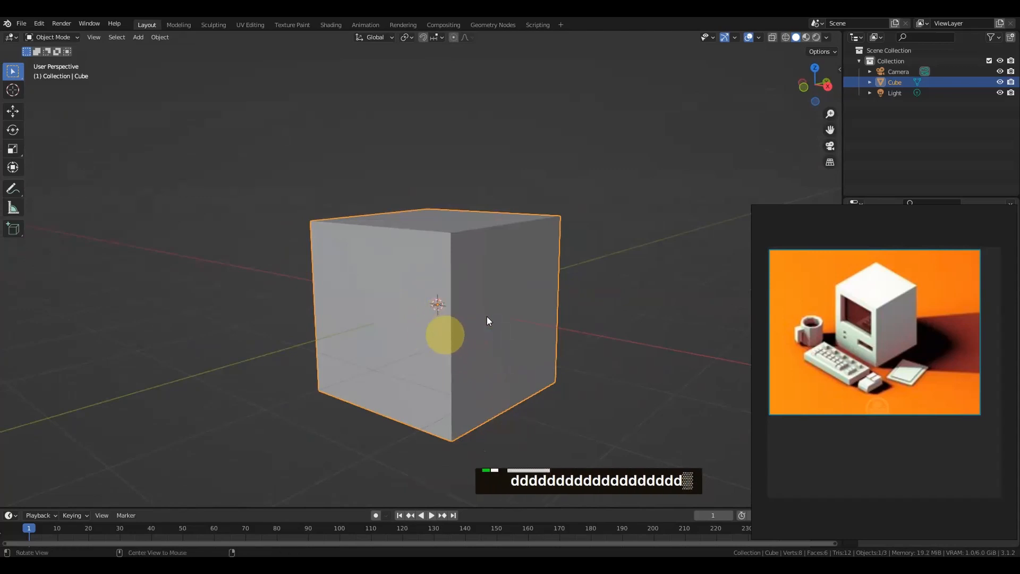
- Switch the cube to Edit Mode with its whole mesh selected
left_click_drag(444, 335, 497, 340, "alt")
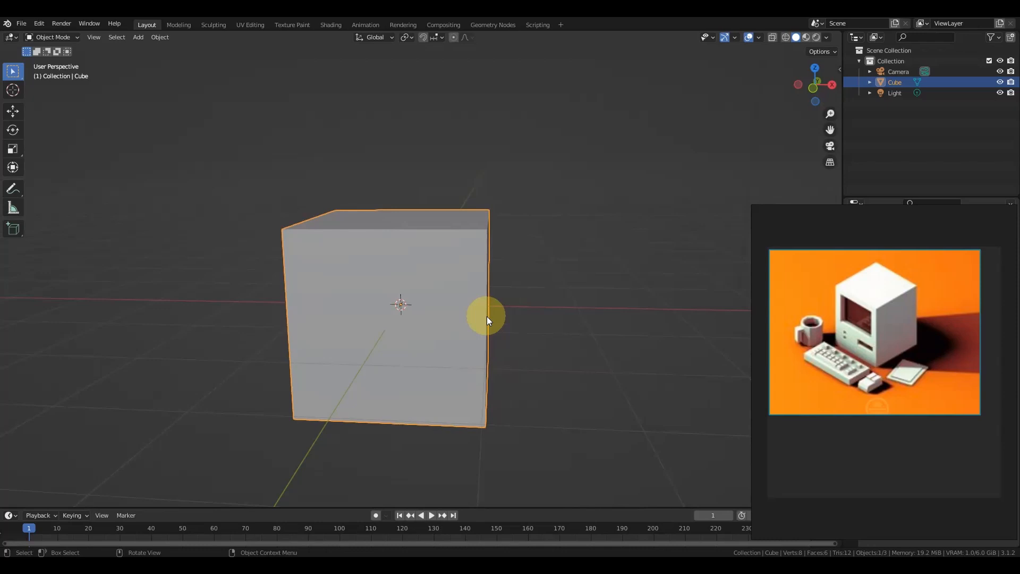
key("Tab")
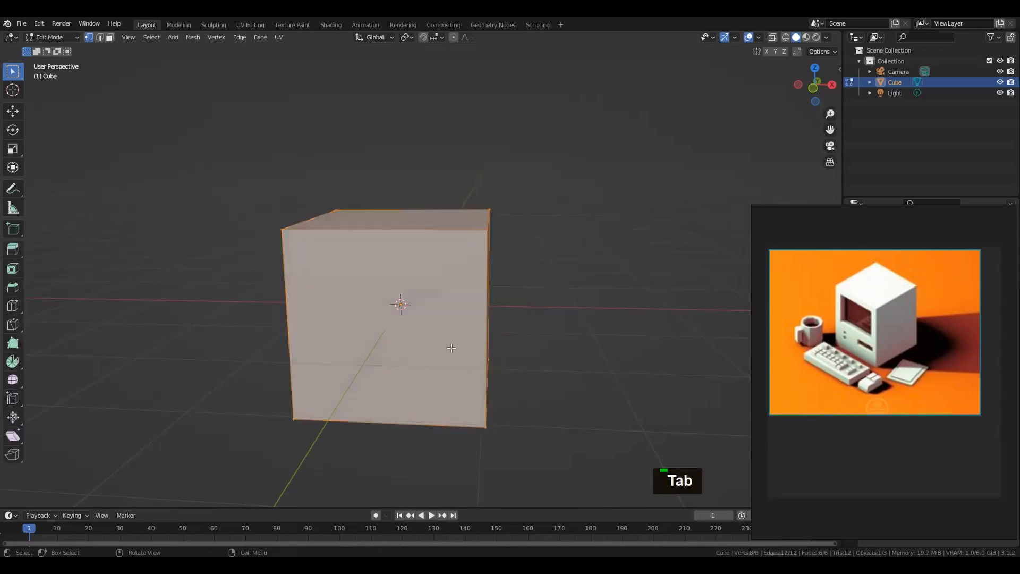
- Try moving the mesh freely above its origin, annotate the origin point, and undo the move and marks
key("g")
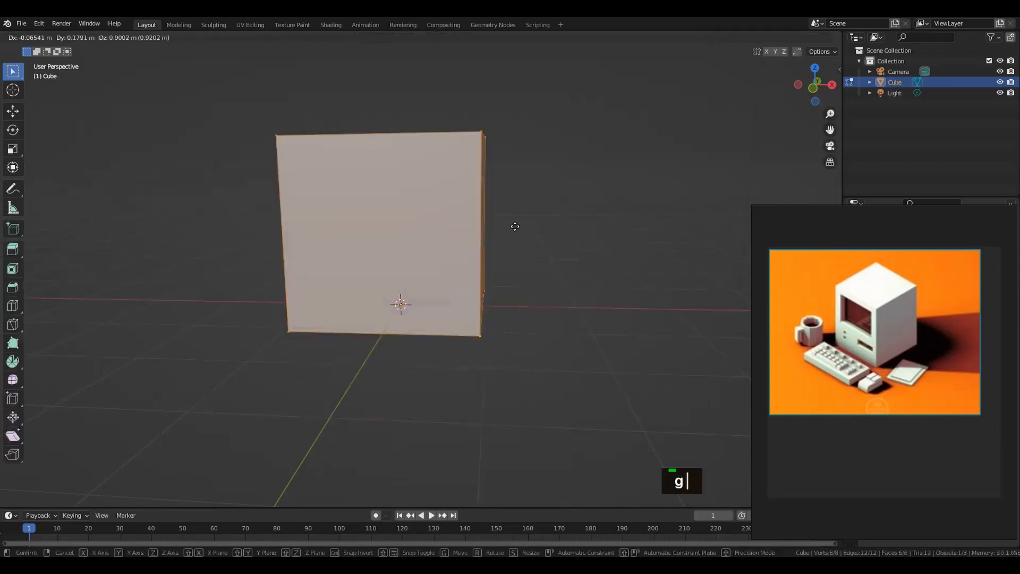
left_click(478, 213)
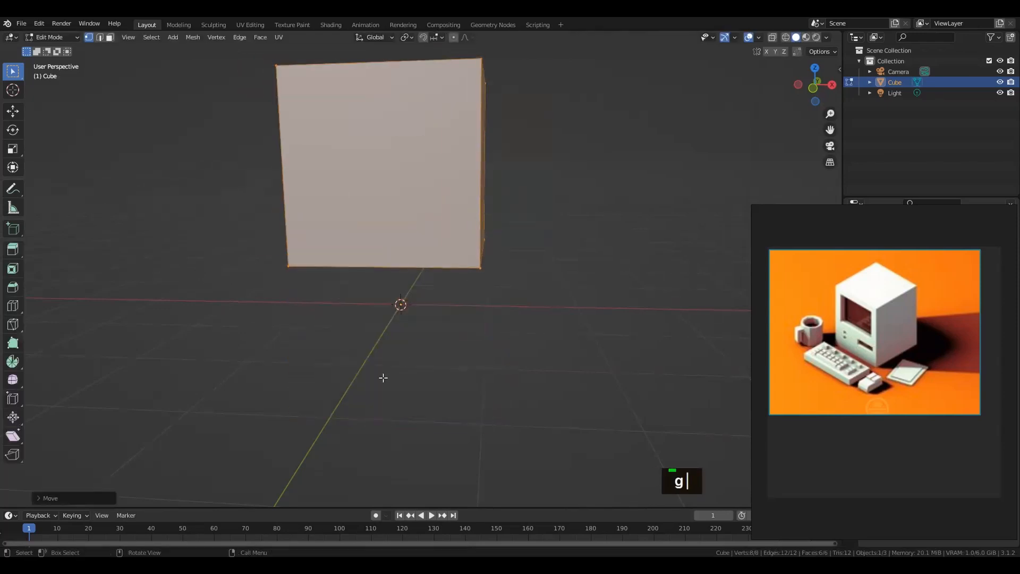
key("d")
left_click_drag(403, 314, 402, 317)
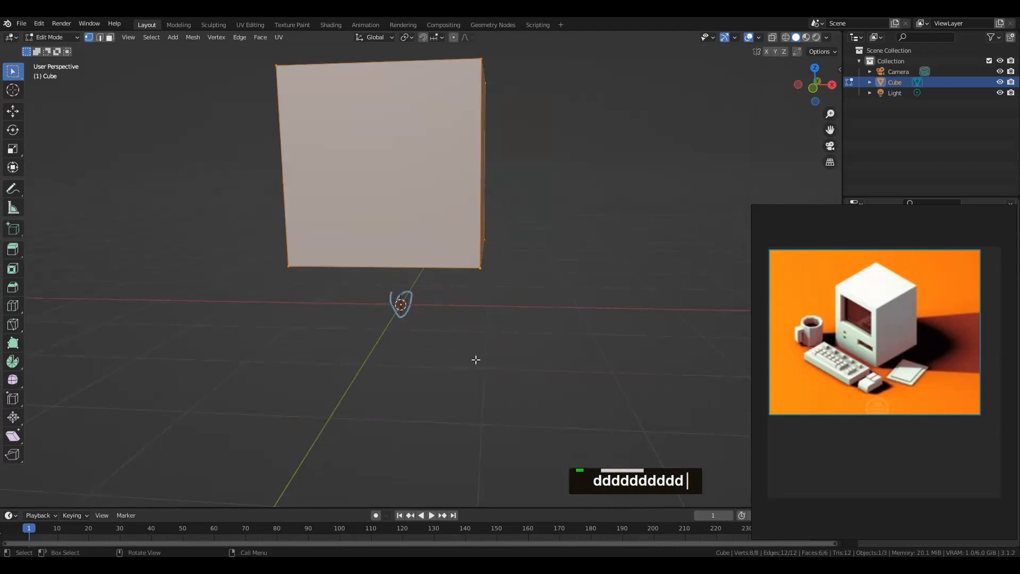
mouse_move(424, 305)
right_mouse_down()
mouse_move(403, 300)
mouse_move(413, 340)
mouse_move(447, 365)
right_mouse_up()
key("ctrl+z")
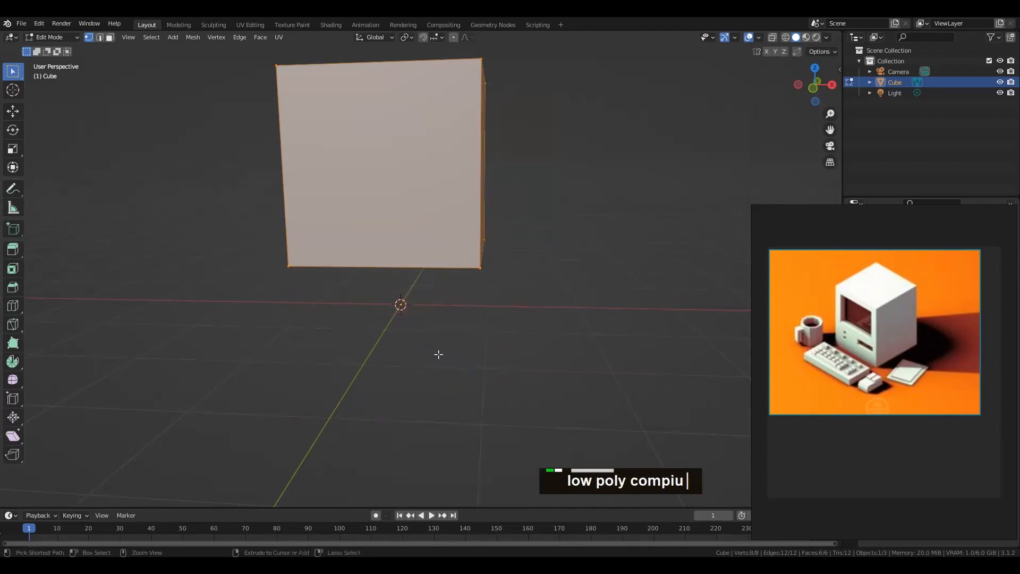
key("d")
right_click_drag(443, 291, 443, 291)
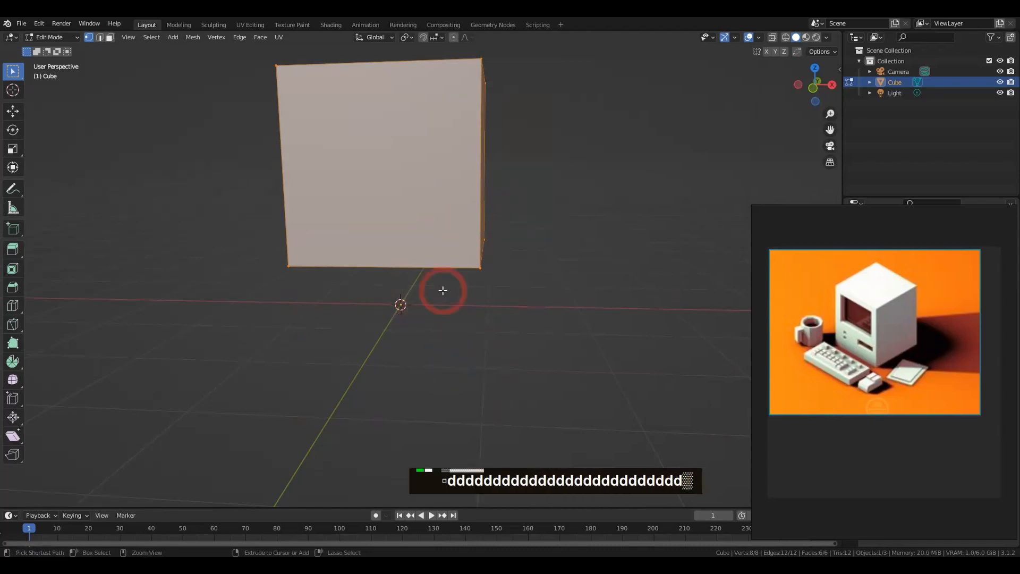
key("ctrl+z")
- Move the cube's whole mesh up 1 m along the Z axis
type("gz")
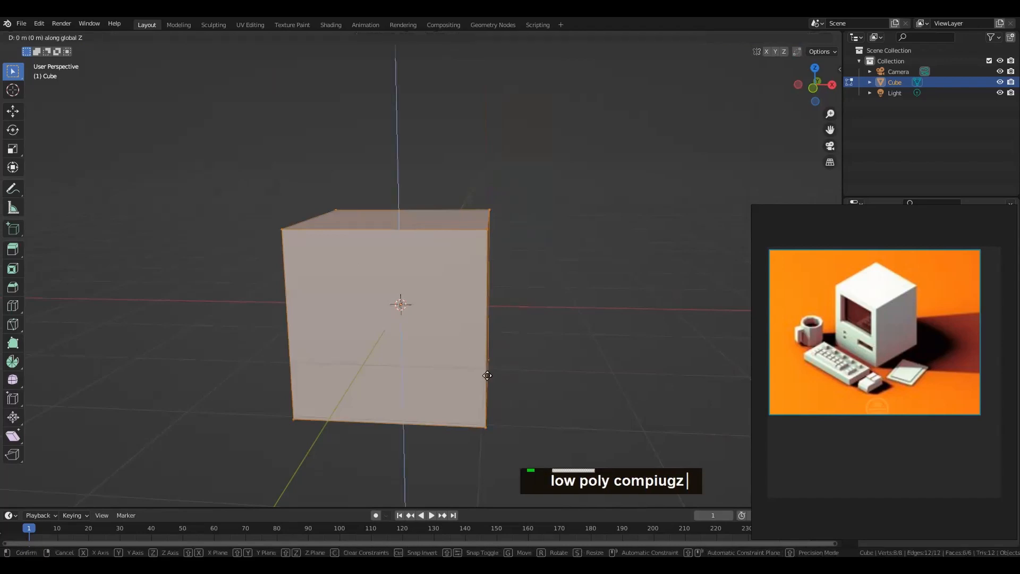
type("1")
left_click(488, 375)
- Show the mesh's transform values beside the model and view the raised cube from several sides
scroll(501, 351, "down", 2)
left_click_drag(494, 329, 536, 292, "alt")
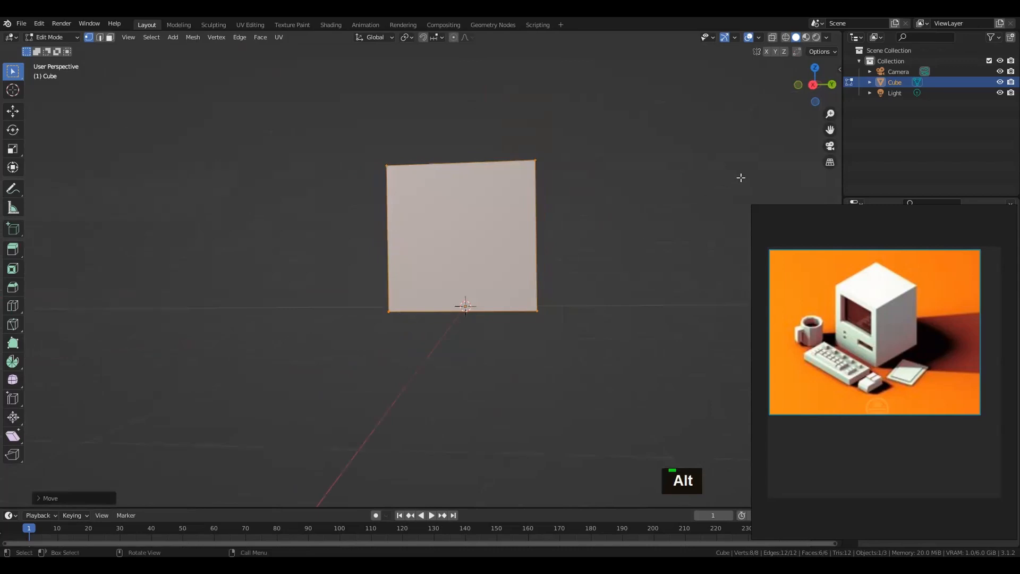
key("n")
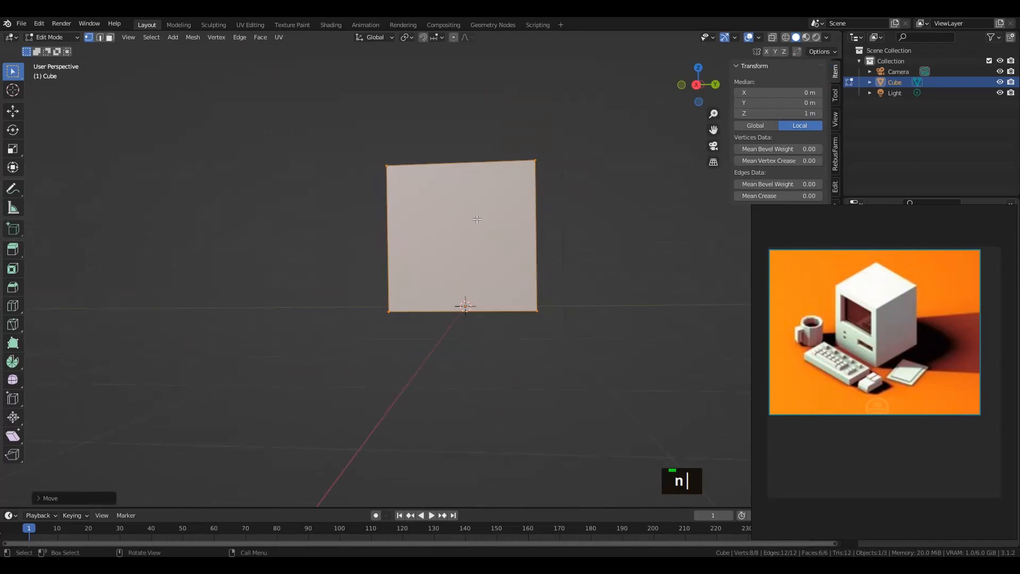
scroll(477, 219, "up", 1)
left_click_drag(467, 223, 428, 173, "alt")
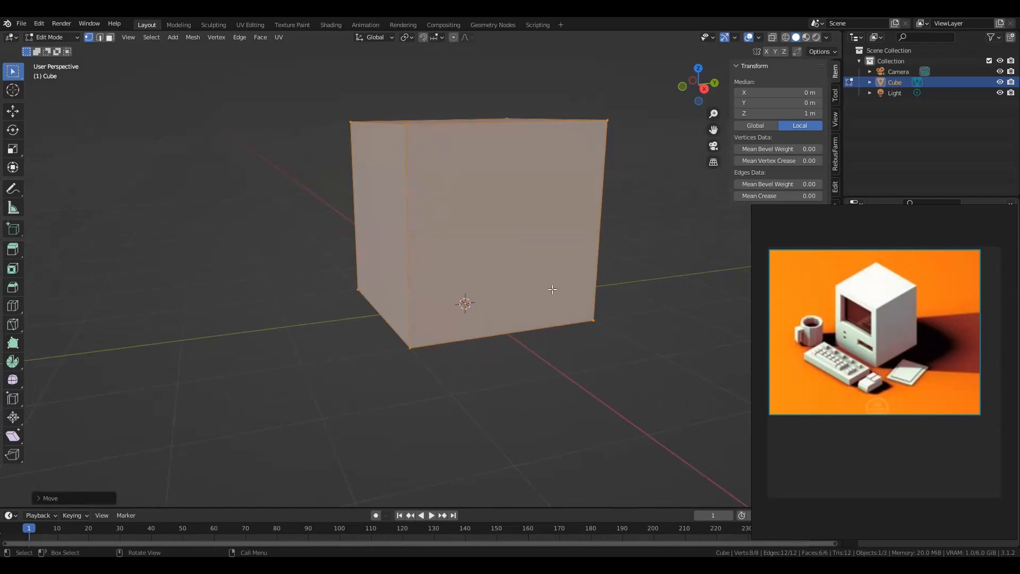
left_click_drag(399, 354, 371, 341, "alt")
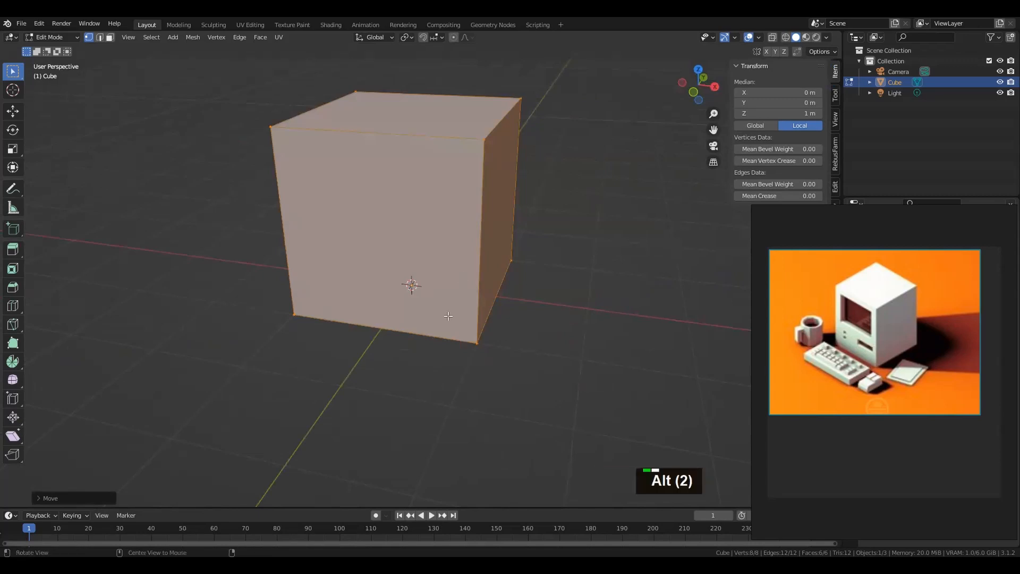
left_click_drag(510, 342, 448, 234, "alt")
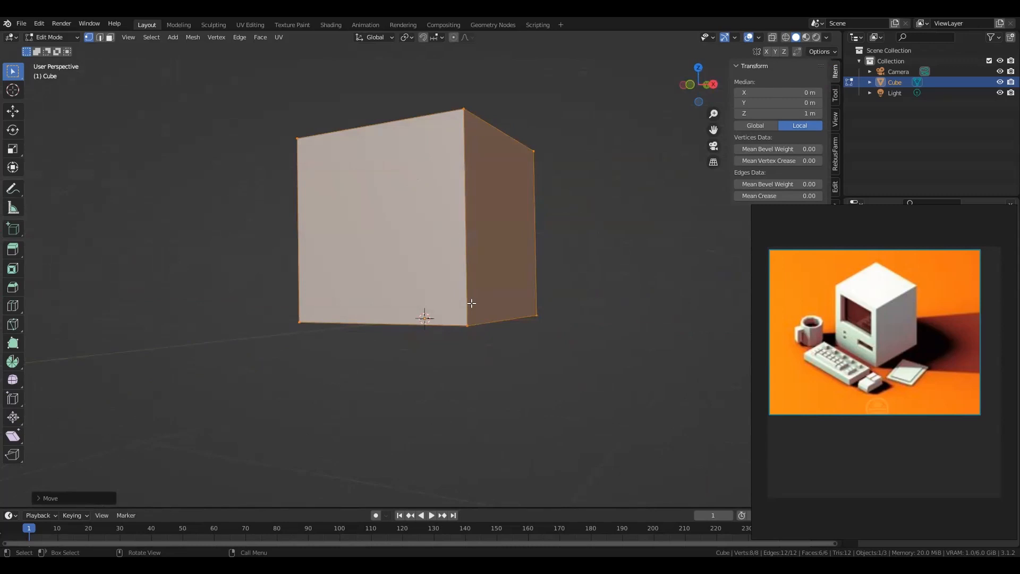
- Try moving the mesh up another 1 m along the Z axis and undo the move
key("g")
key("z")
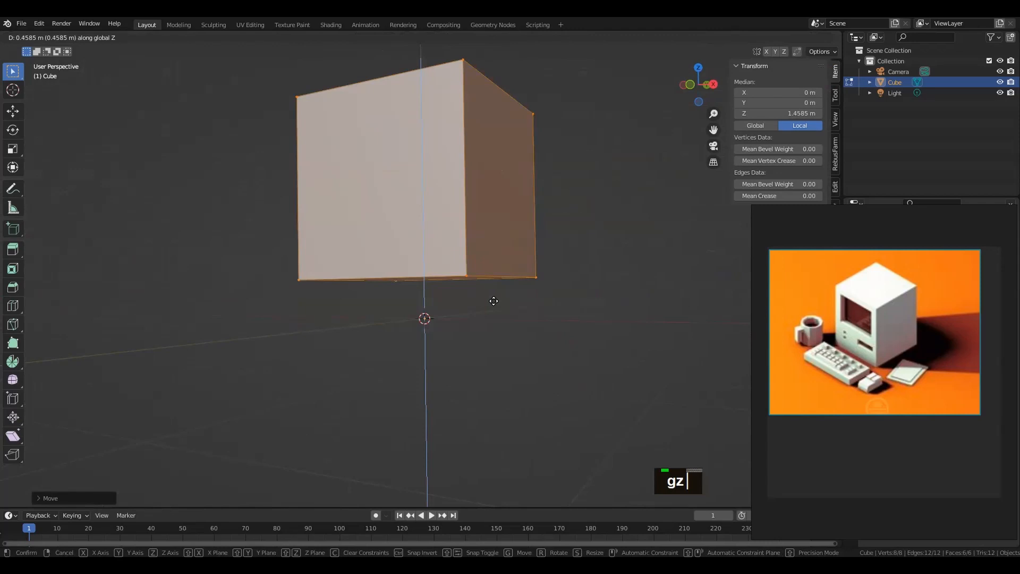
key("1")
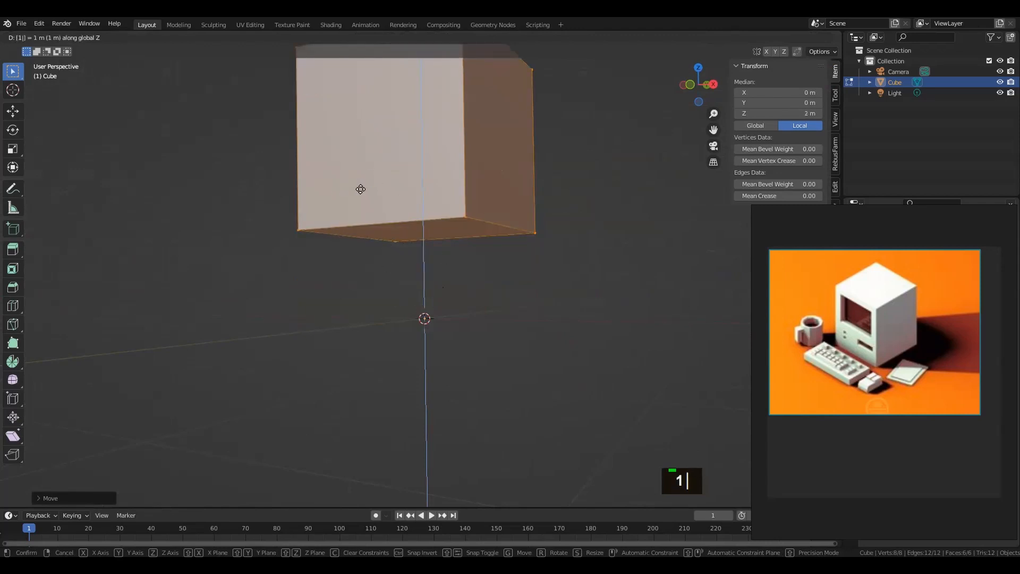
key("ctrl")
key("d")
left_click(500, 325)
left_click_drag(427, 285, 526, 313, "alt")
key("ctrl+z")
- Compare with the computer's front on the reference image and add a horizontal loop cut near the cube's upper edge, at about Z 1.86 m
scroll(481, 318, "down", 2)
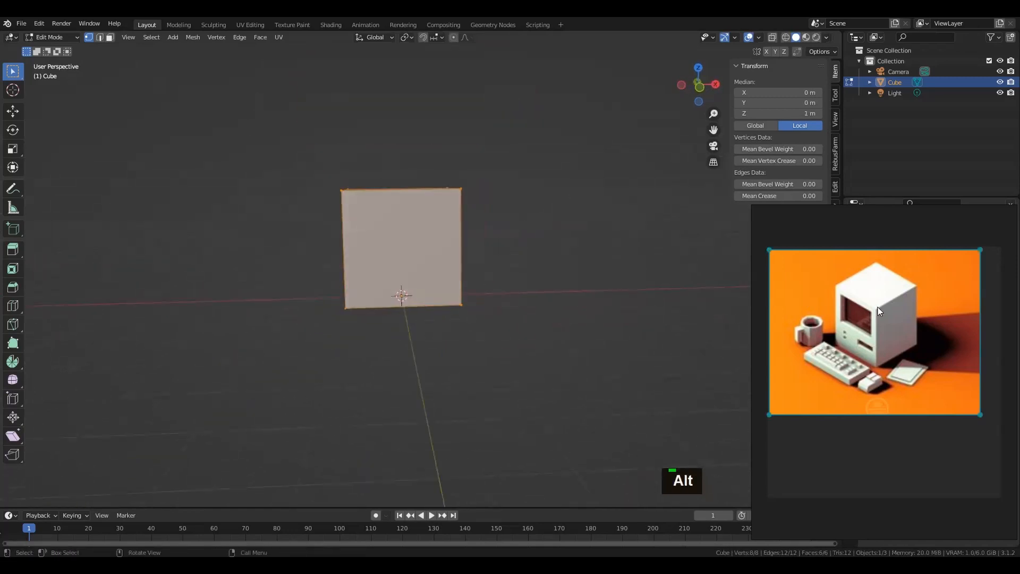
scroll(445, 263, "up", 3)
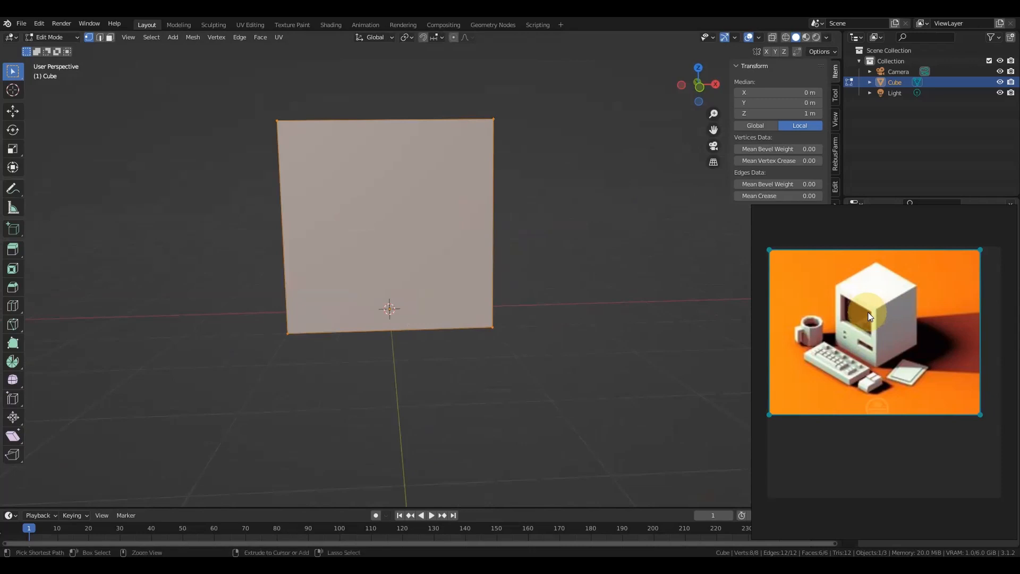
scroll(874, 315, "up", 4, "ctrl")
scroll(879, 315, "up", 2, "ctrl")
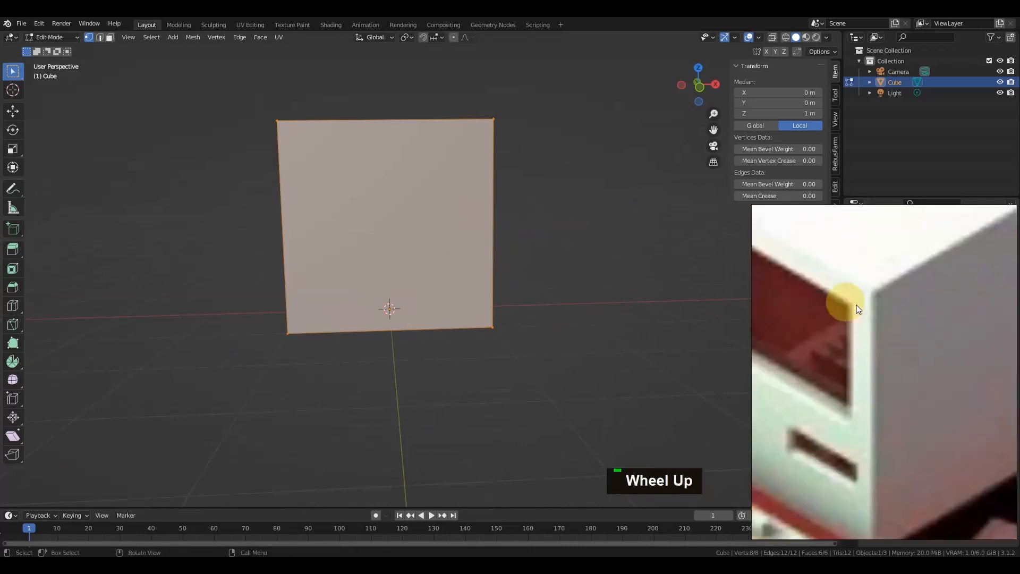
key("ctrl+r")
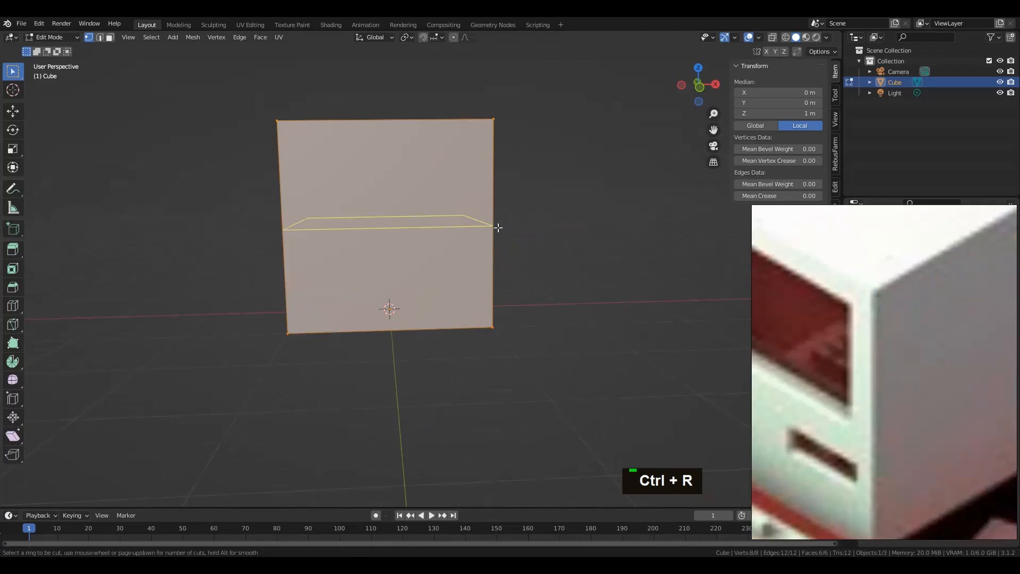
left_click(493, 226)
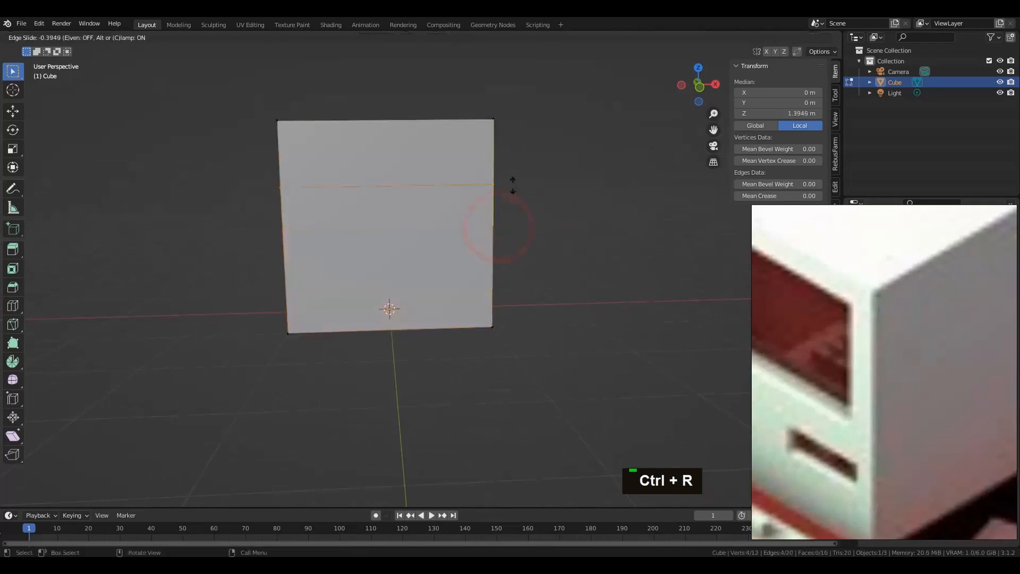
left_click(523, 139)
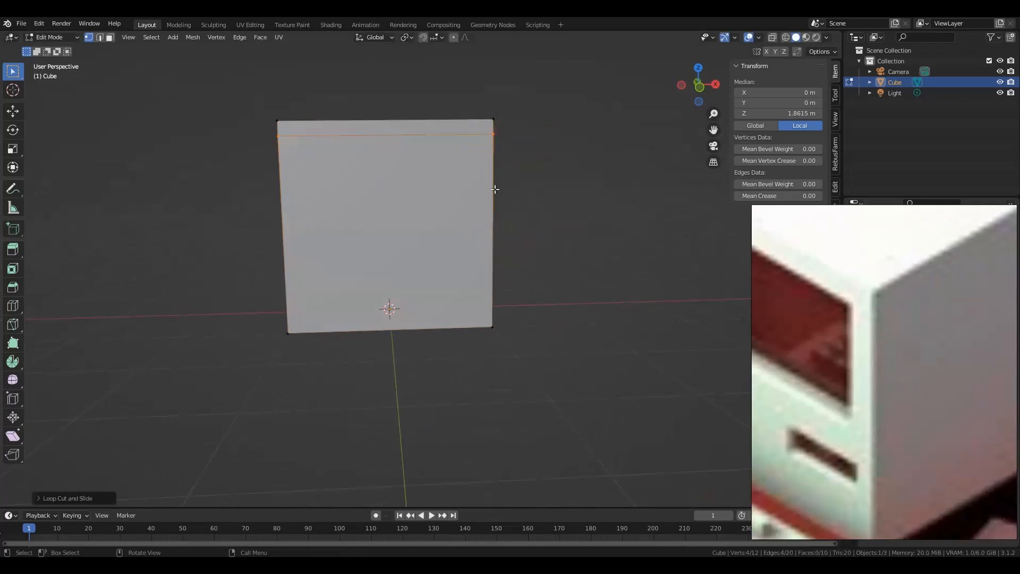
- Add a second horizontal loop cut slightly above the cube's mid-height, at about Z 1.21 m
key("ctrl")
key("ctrl+r")
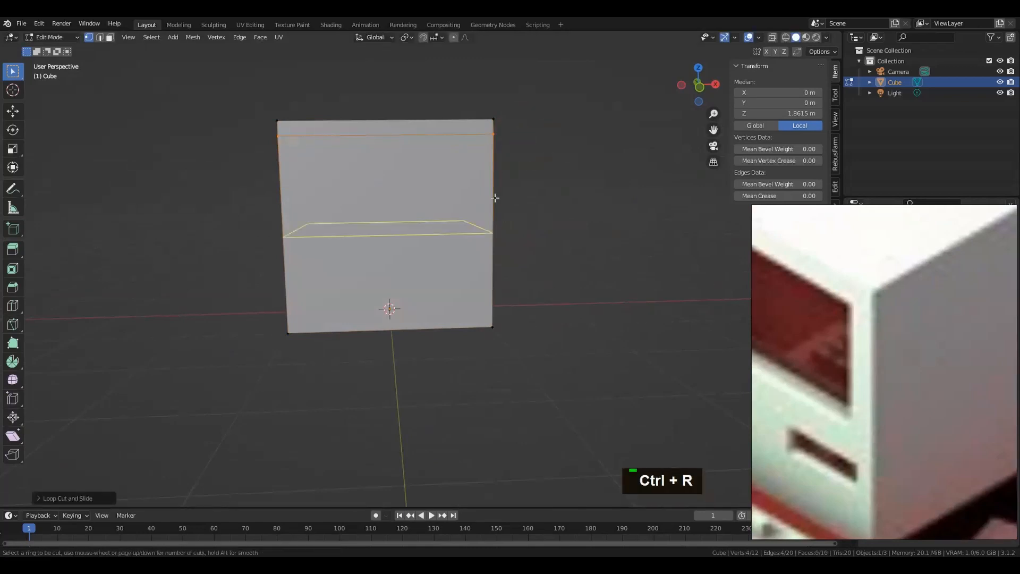
left_click(494, 196)
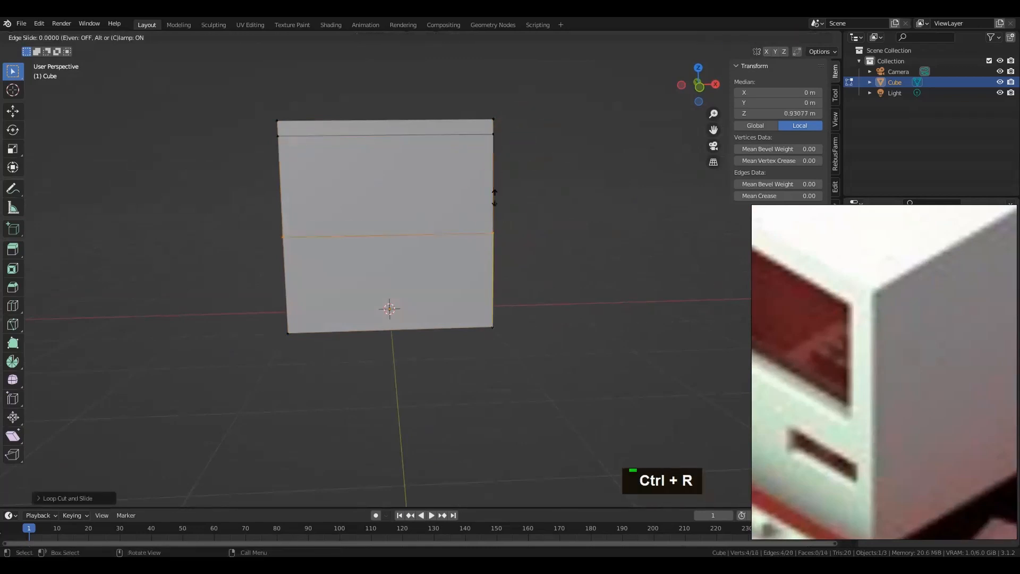
left_click(508, 169)
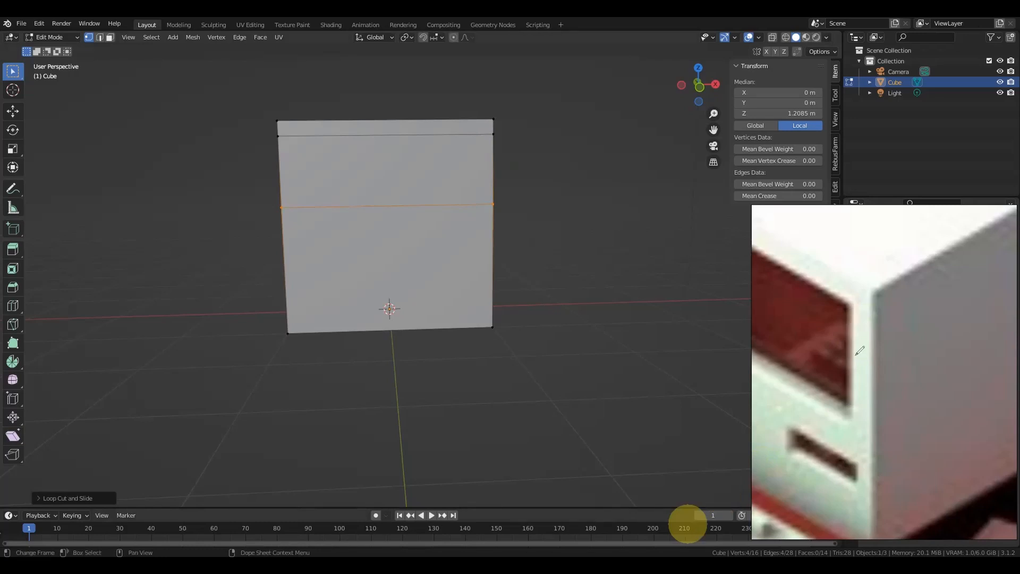
- Mark the screen frame's edges on the reference image and the matching vertical and horizontal lines on the cube's front, and clear the marks
left_click_drag(855, 348, 880, 371)
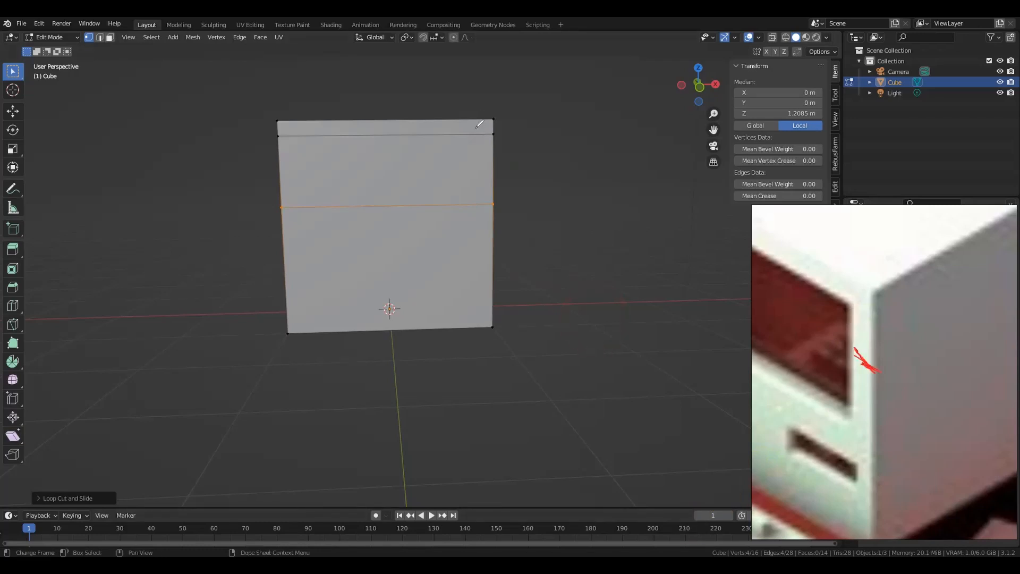
left_click_drag(473, 112, 480, 328)
mouse_move(847, 299)
left_mouse_down()
mouse_move(848, 279)
mouse_move(844, 309)
left_mouse_up()
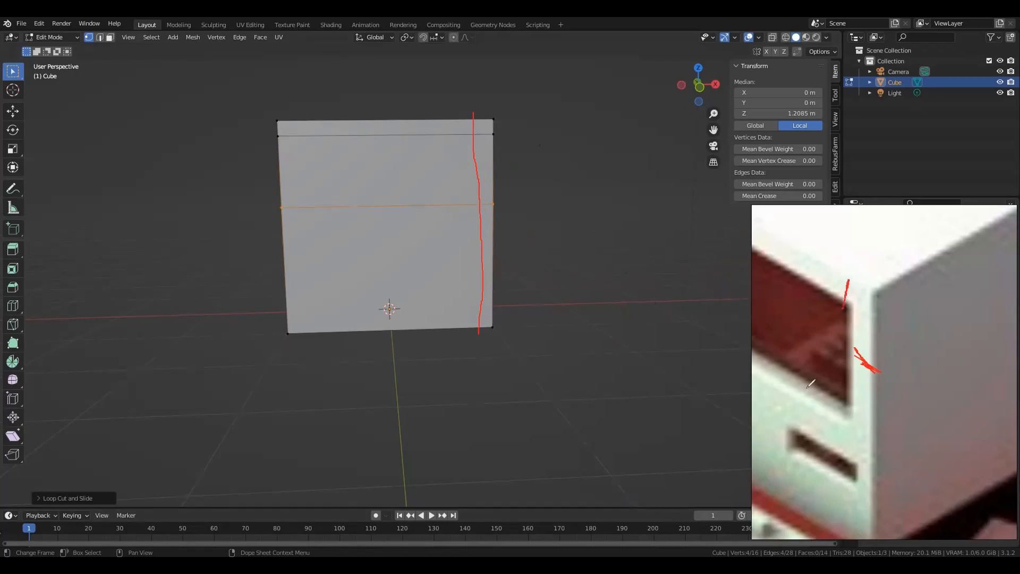
mouse_move(819, 389)
left_mouse_down()
mouse_move(813, 404)
mouse_move(852, 424)
left_mouse_up()
left_click_drag(357, 206, 519, 201)
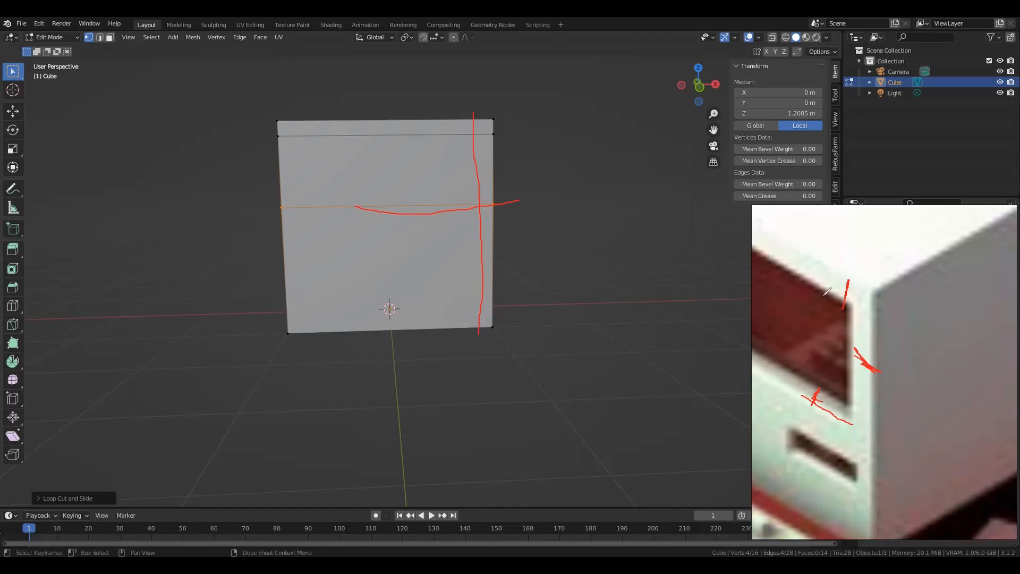
key("Escape")
left_click(807, 506)
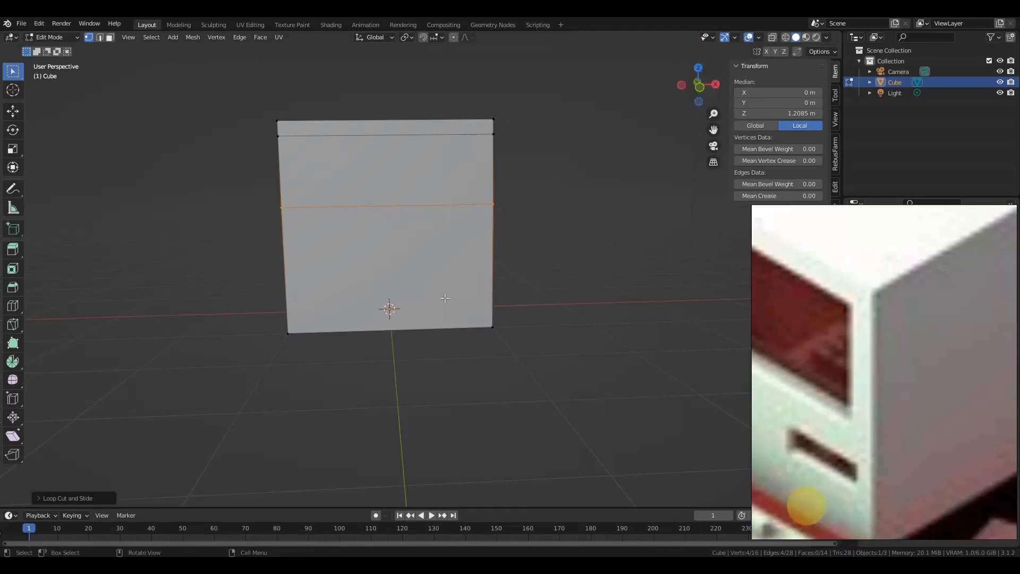
- Try adding a single vertical loop cut through the centre of the cube's front and undo it
key("ctrl+r")
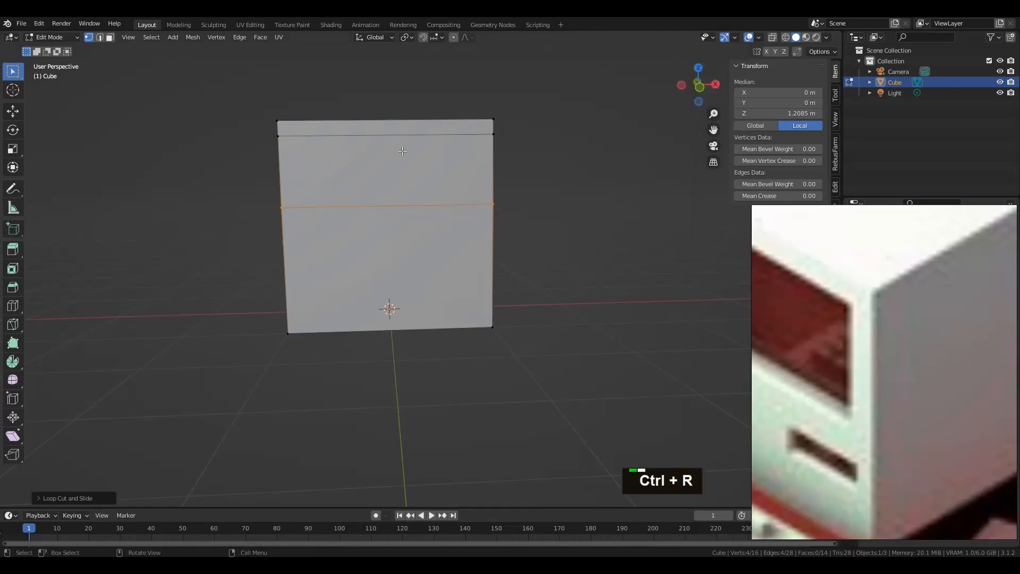
left_click(403, 168)
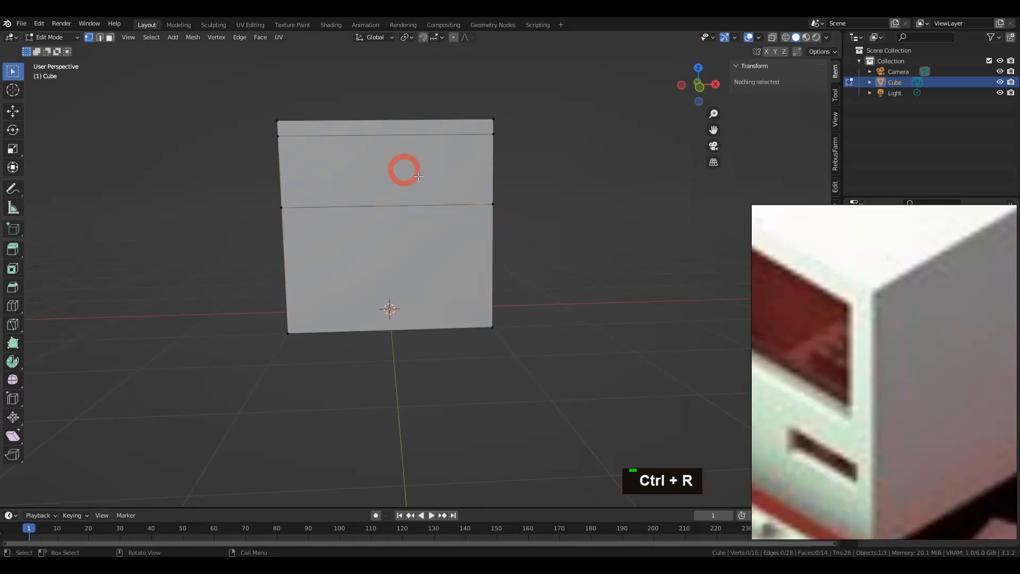
scroll(404, 170, "up", 1)
key("ctrl+r")
scroll(385, 139, "up", 1)
scroll(461, 145, "down", 1)
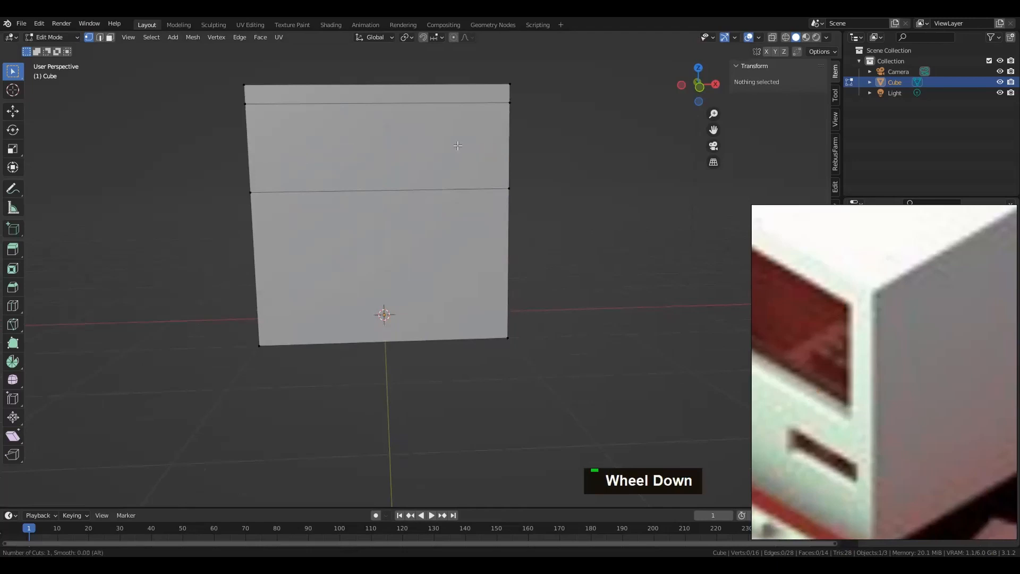
left_click(378, 102)
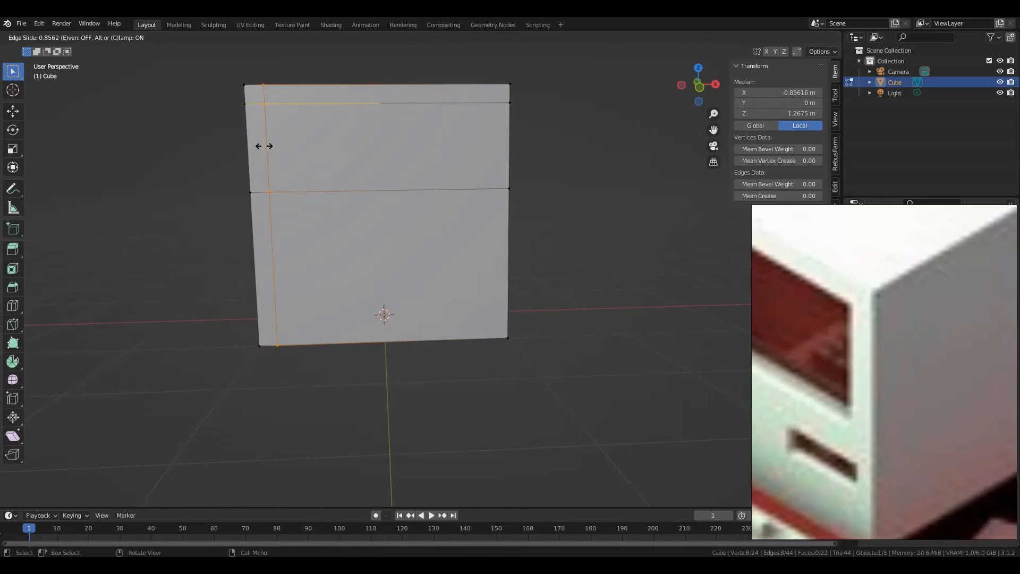
right_click(264, 146)
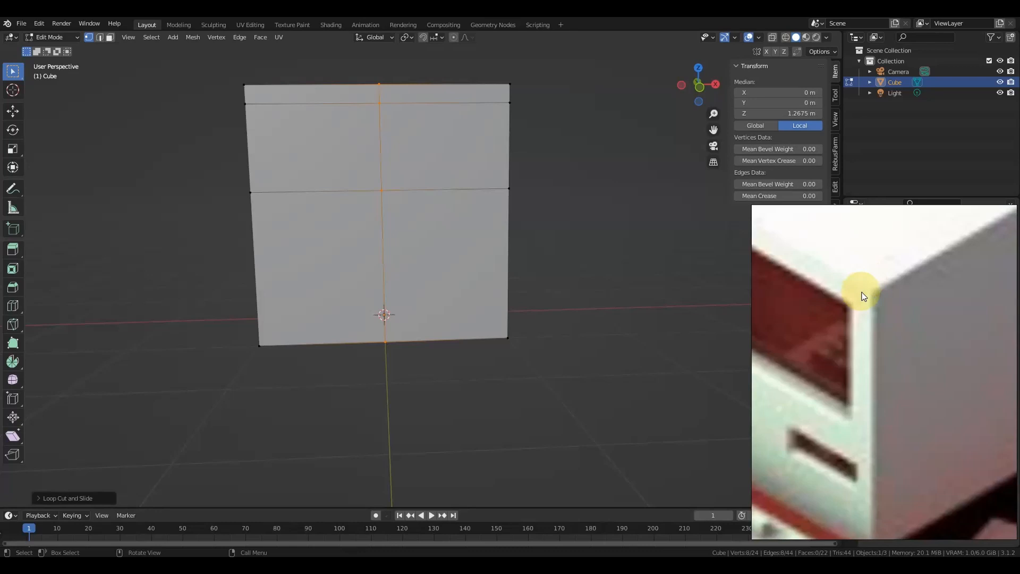
left_click(566, 241)
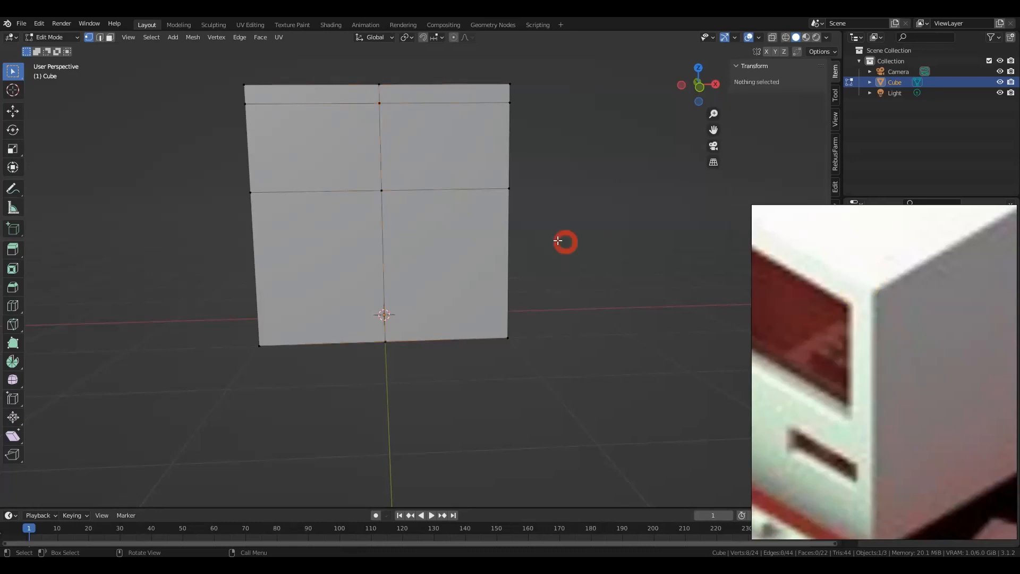
key("ctrl+z")
key("ctrl+z")
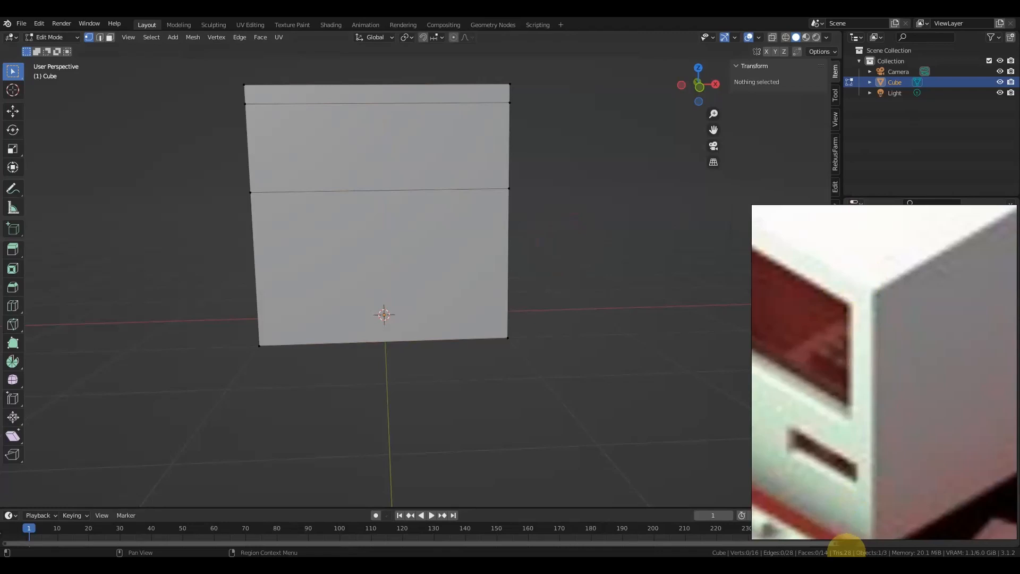
- Sketch guide marks for the frame's side margin and top border on the reference image and the cube's front, and erase them all
mouse_move(866, 341)
left_mouse_down()
mouse_move(853, 346)
mouse_move(872, 361)
left_mouse_up()
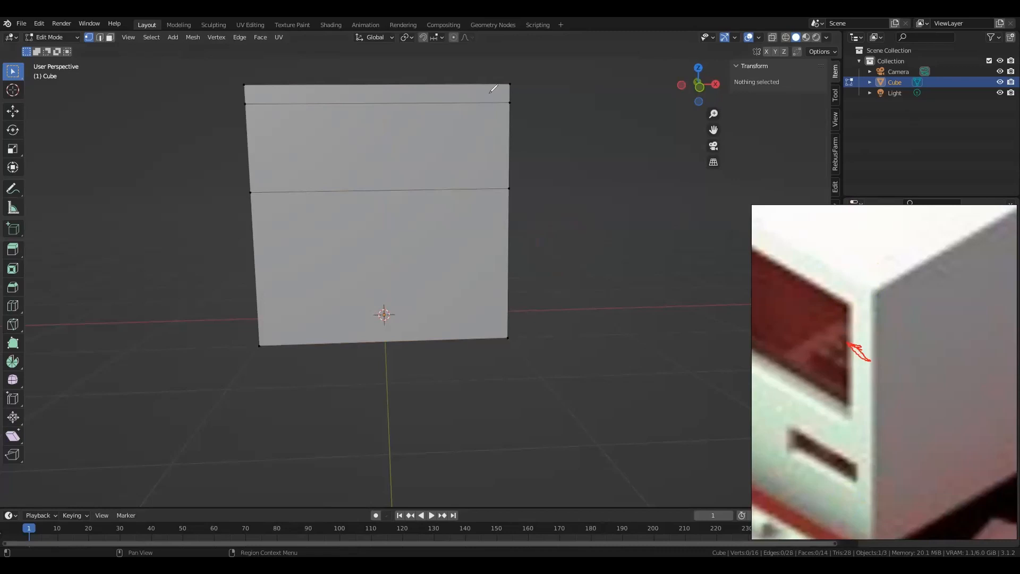
left_click_drag(487, 85, 487, 357)
mouse_move(379, 83)
left_mouse_down()
mouse_move(391, 314)
mouse_move(501, 341)
mouse_move(467, 44)
left_mouse_up()
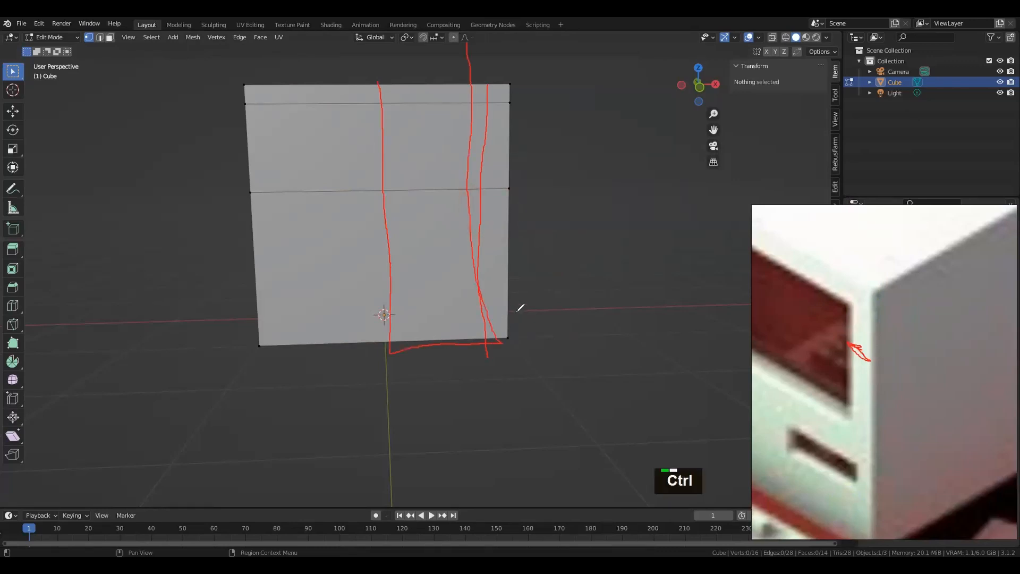
key("ctrl+z")
key("ctrl+z")
left_click_drag(806, 273, 810, 255)
left_click_drag(364, 82, 369, 106)
left_click_drag(276, 110, 555, 117)
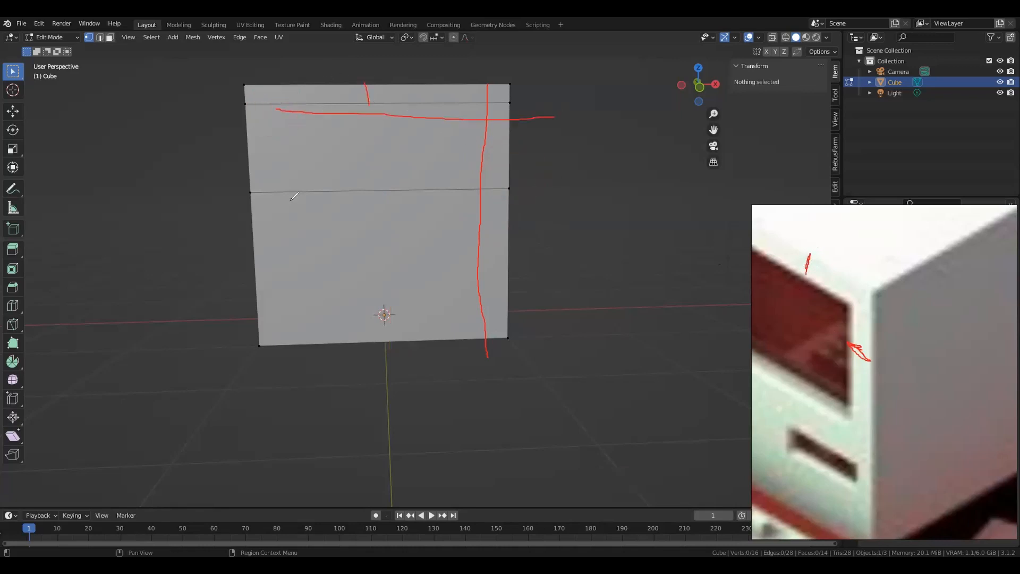
mouse_move(276, 192)
left_mouse_down()
mouse_move(513, 176)
mouse_move(553, 182)
left_mouse_up()
key("ctrl+z")
key("ctrl+z")
key("ctrl+z")
key("ctrl+z")
key("ctrl+z")
key("ctrl+z")
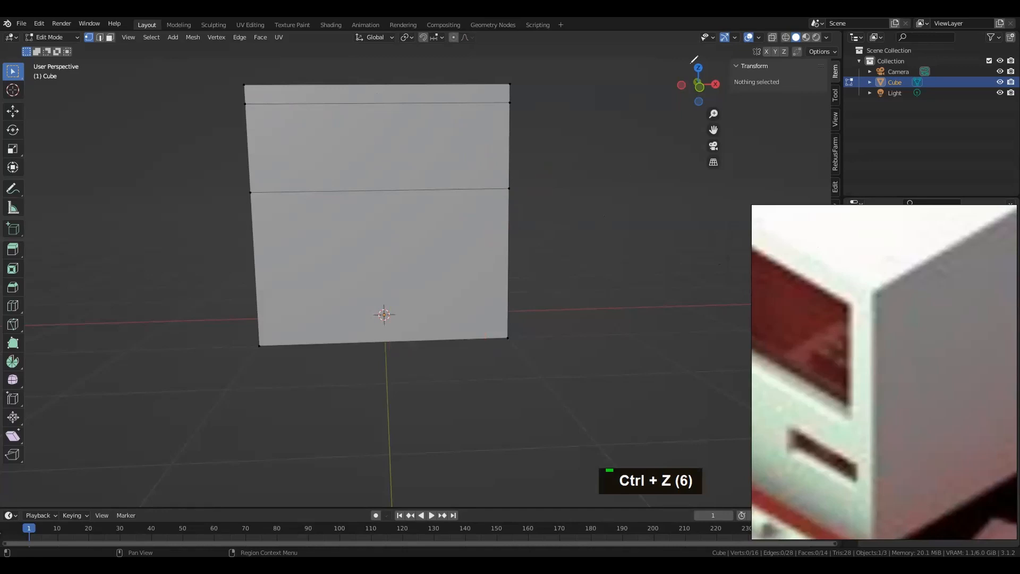
- Try adding two separate vertical loop cuts near the cube's side edges, at about X 0.85 m and -0.83 m, and undo both
scroll(409, 174, "up", 1)
left_click_drag(412, 173, 457, 234, "alt+shift")
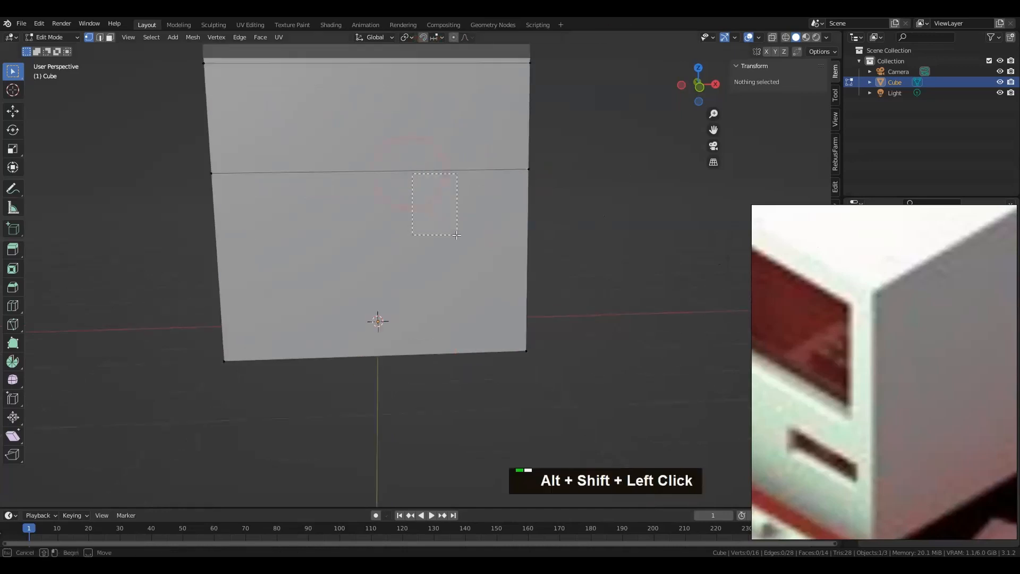
scroll(410, 174, "down", 1)
left_click_drag(392, 167, 416, 236, "alt+shift")
key("ctrl+r")
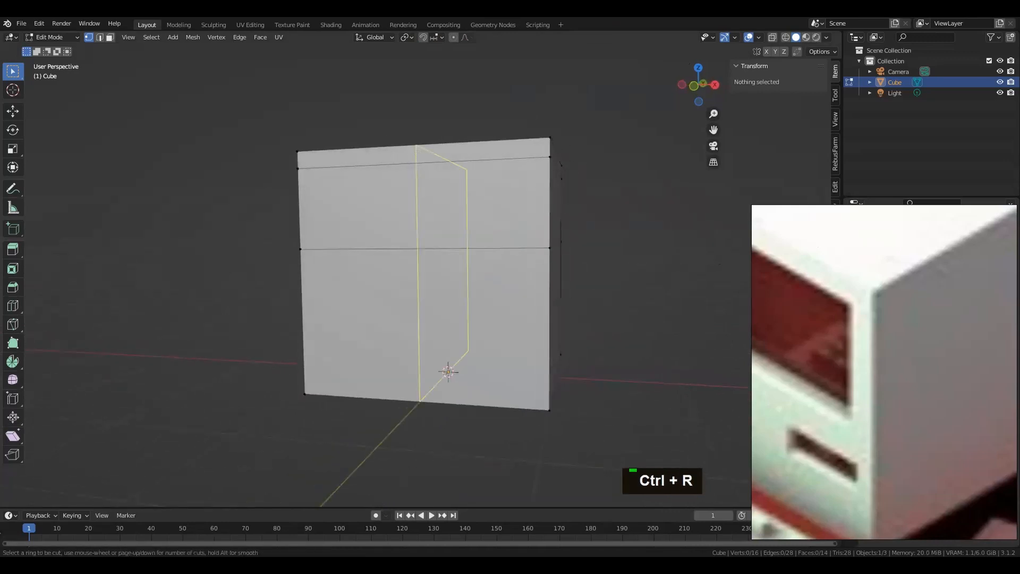
left_click(419, 153)
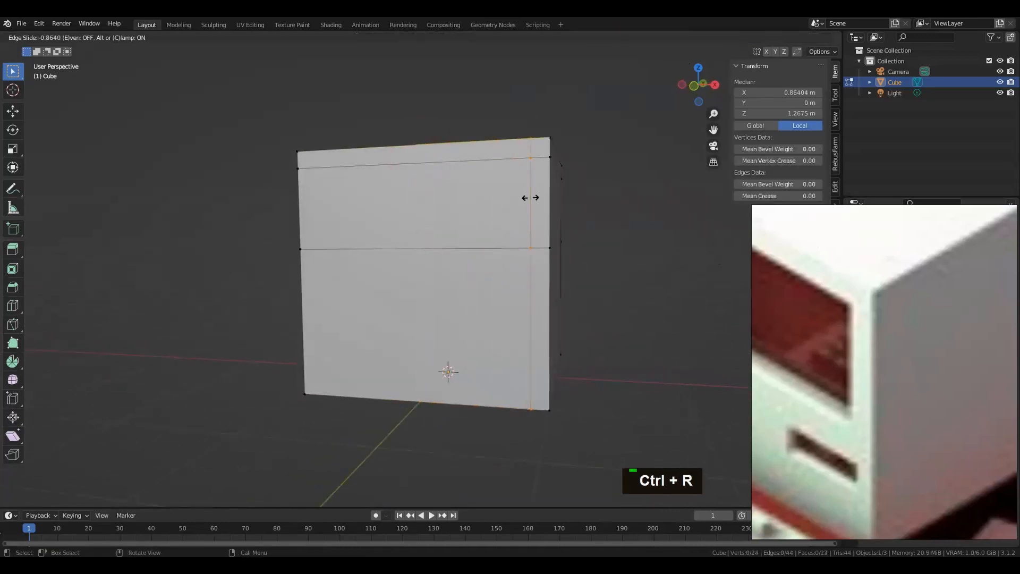
left_click(526, 198)
key("ctrl+r")
left_click(391, 170)
left_click(298, 177)
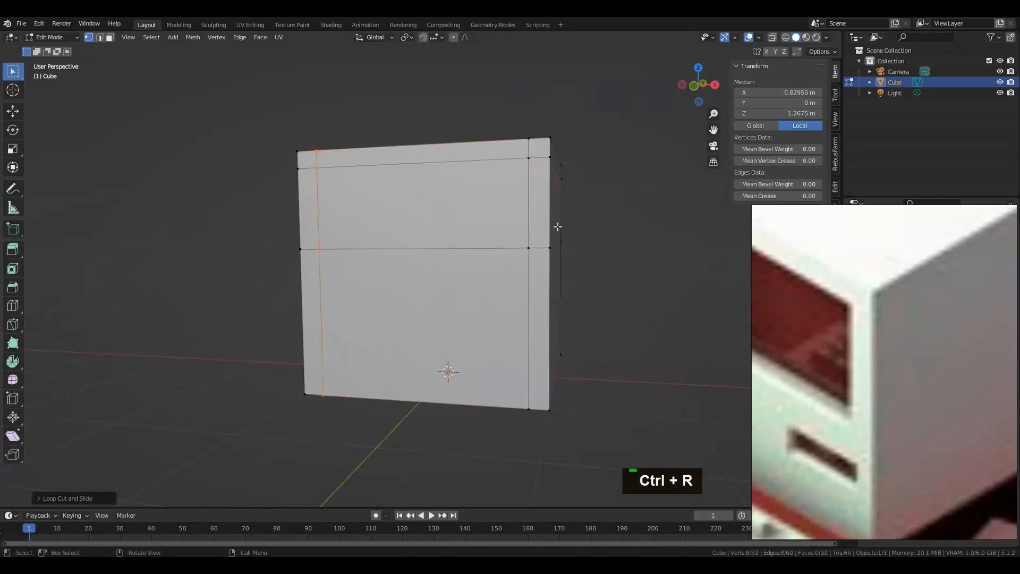
left_click_drag(483, 223, 568, 230, "alt")
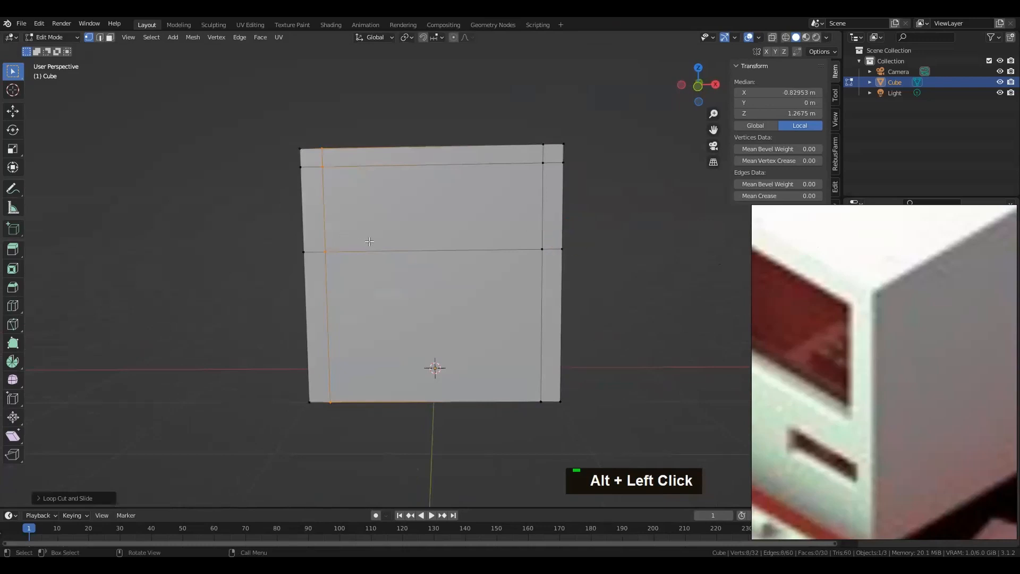
key("ctrl+z")
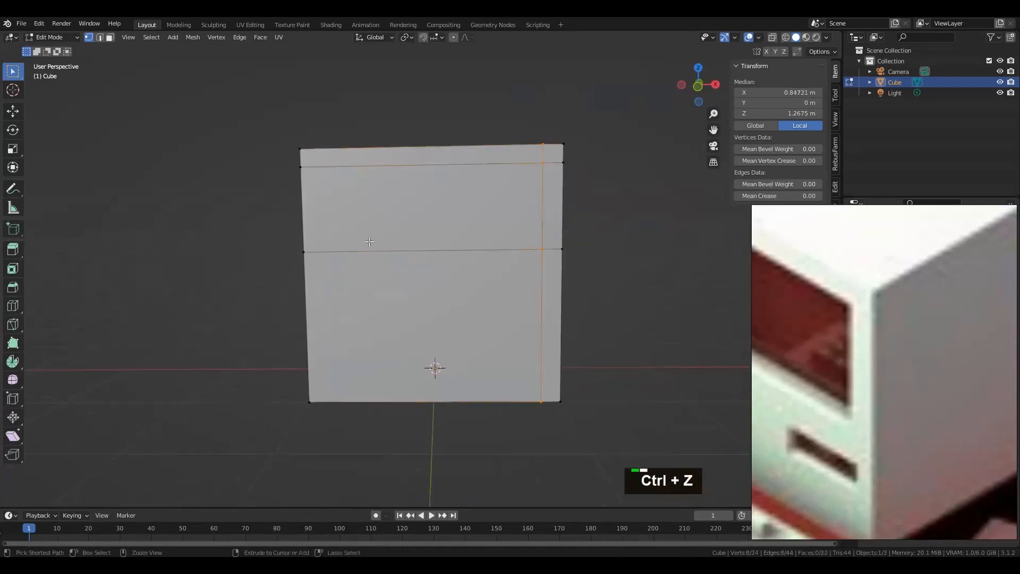
key("ctrl+z")
- Add two evenly spaced vertical loop cuts to the cube in one operation, leaving them unslid and symmetric about its centre
key("ctrl")
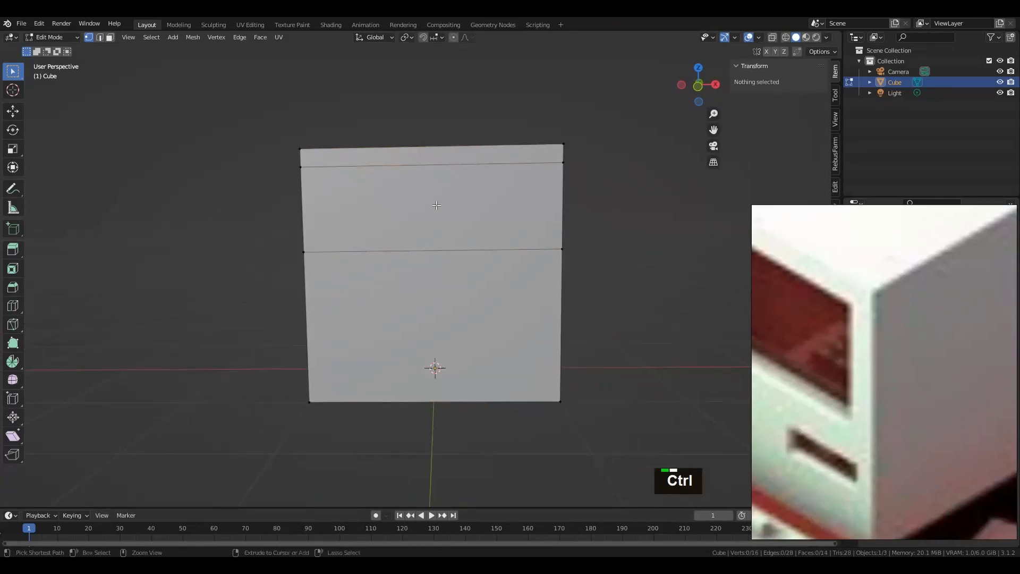
key("ctrl+r")
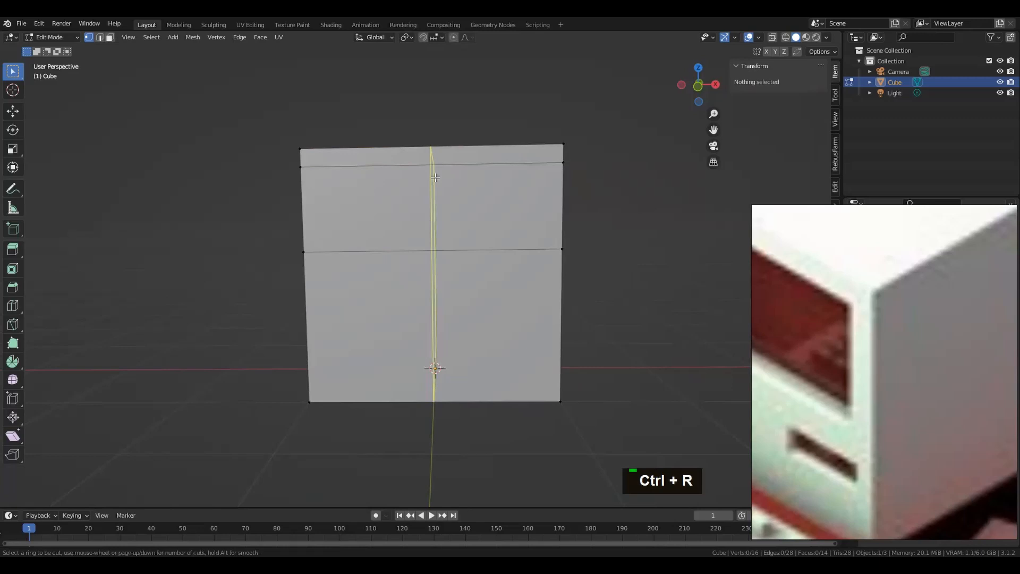
scroll(448, 175, "up", 1)
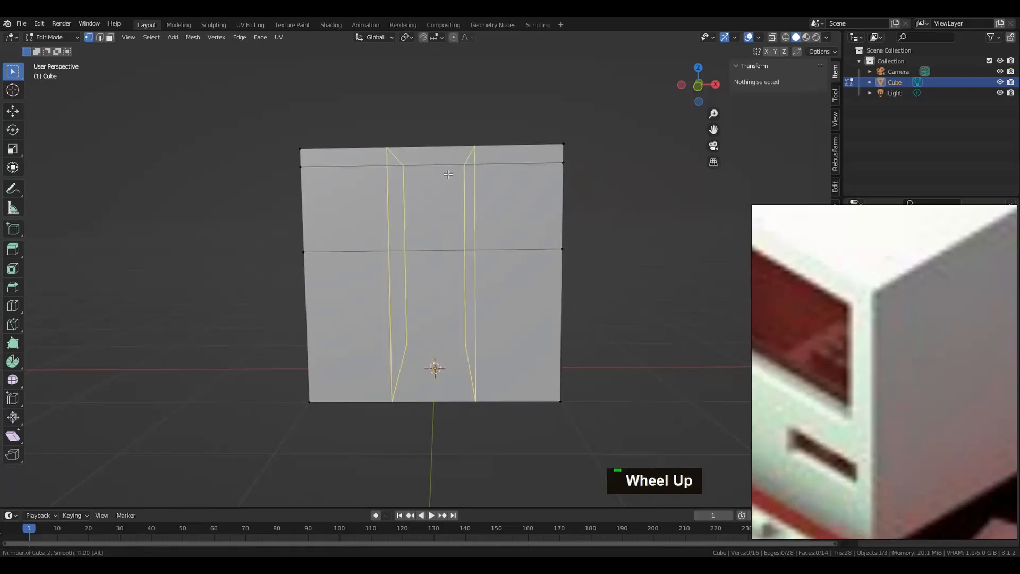
left_click(448, 174)
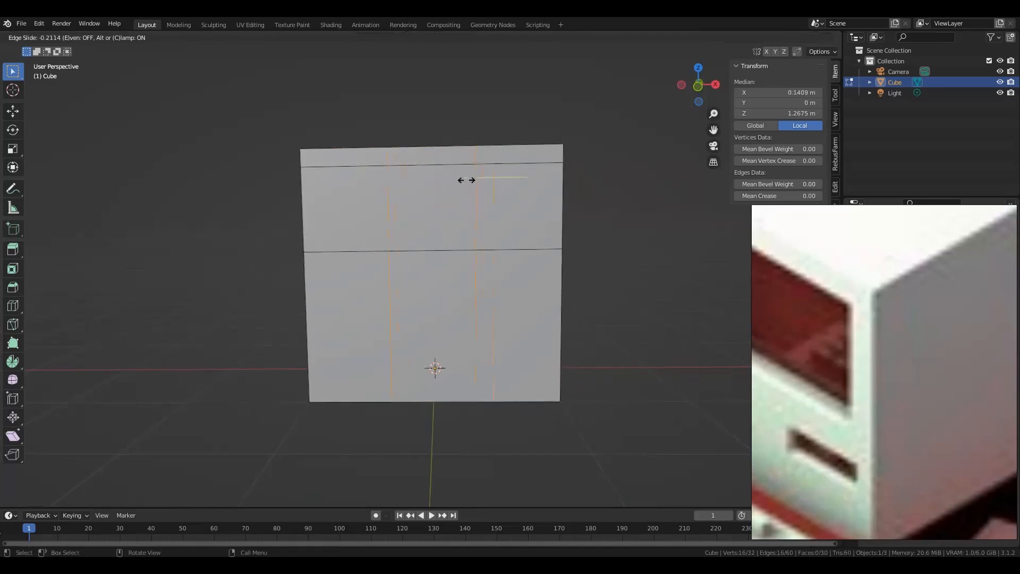
right_click(461, 175)
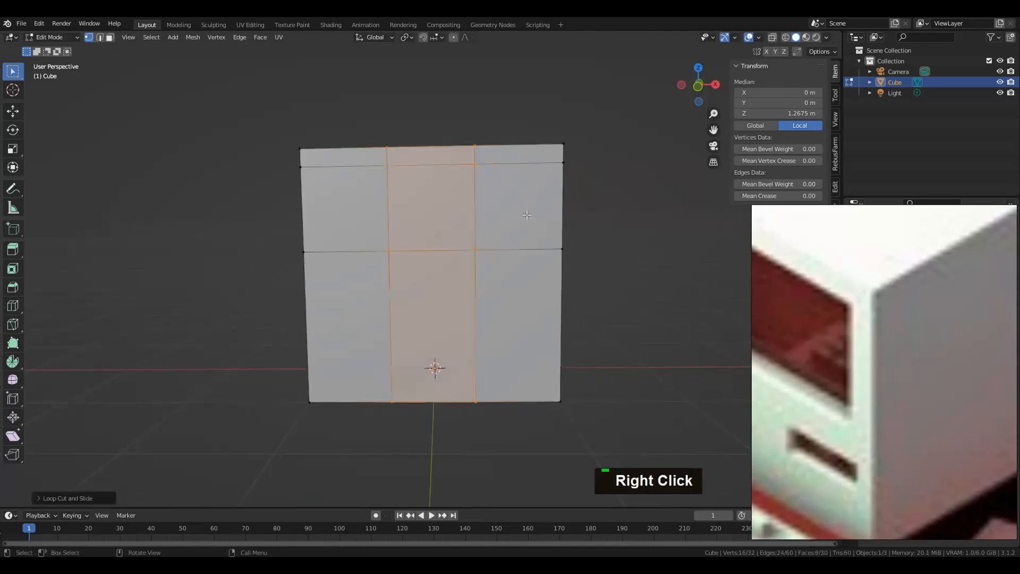
- Try scaling the two vertical loops along the Z axis and along the Y axis, cancelling each attempt
key("s")
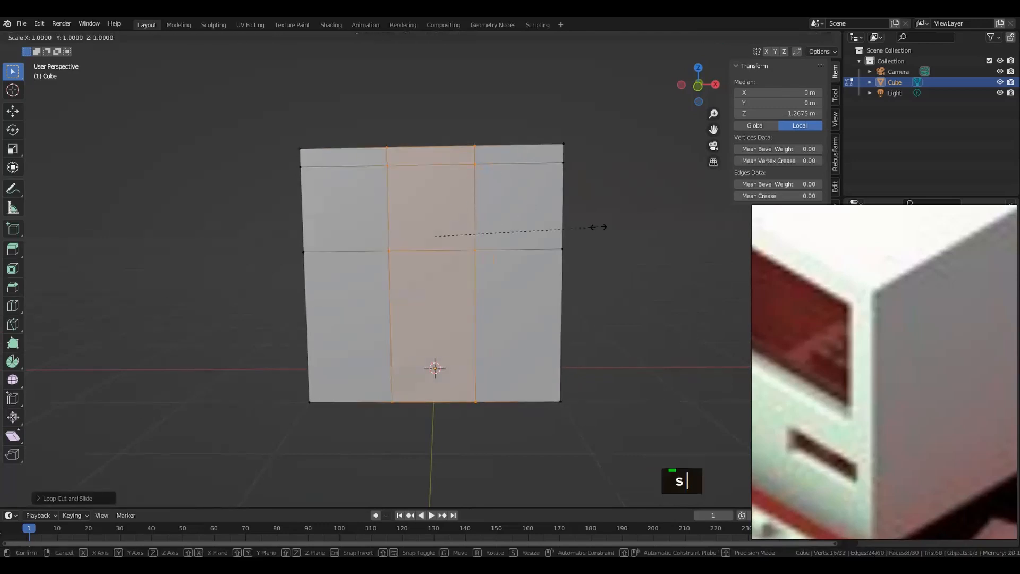
key("x")
key("z")
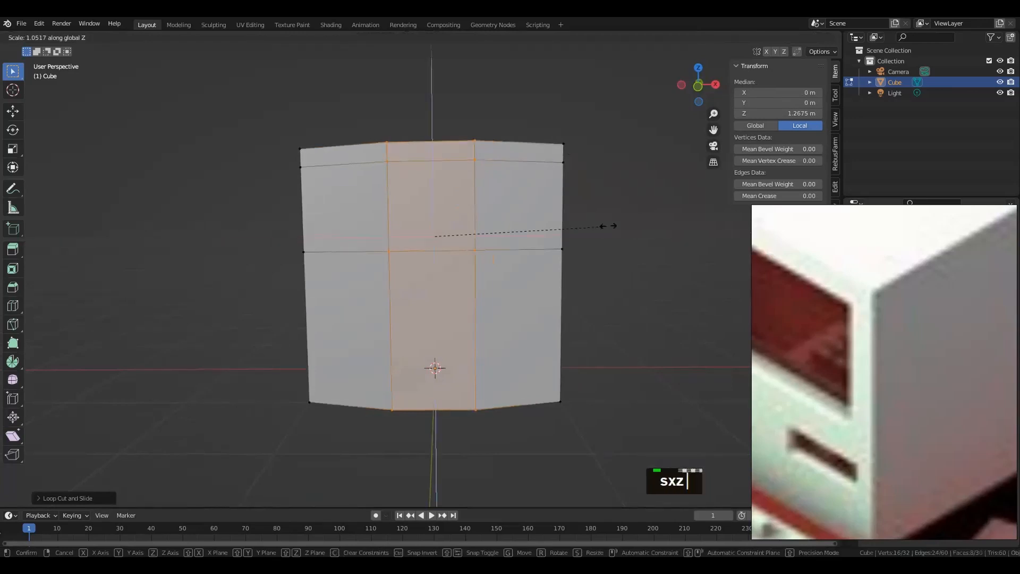
right_click(654, 221)
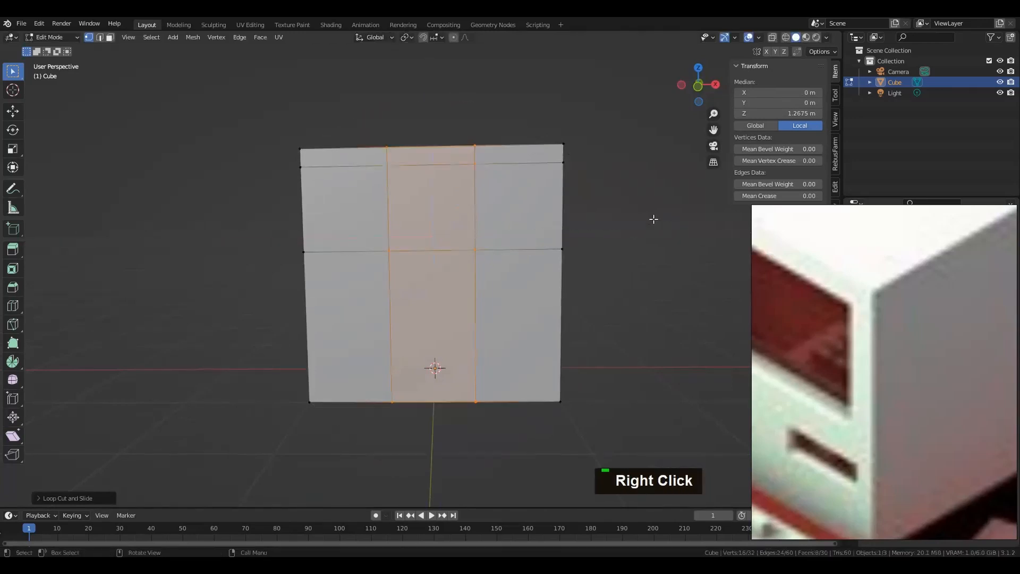
key("y")
left_click_drag(638, 230, 567, 283, "alt")
key("s")
key("y")
right_click(549, 266)
left_click_drag(509, 258, 517, 271, "alt")
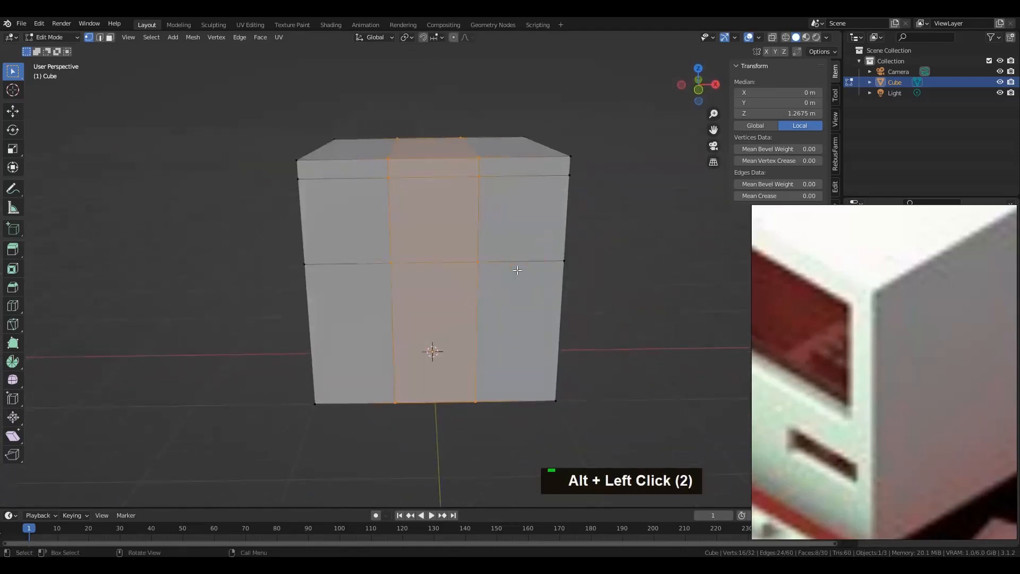
- Scale the two vertical loops apart along the X axis by about 2.5, close to the cube's side edges, and compare with the reference computer
key("s")
key("x")
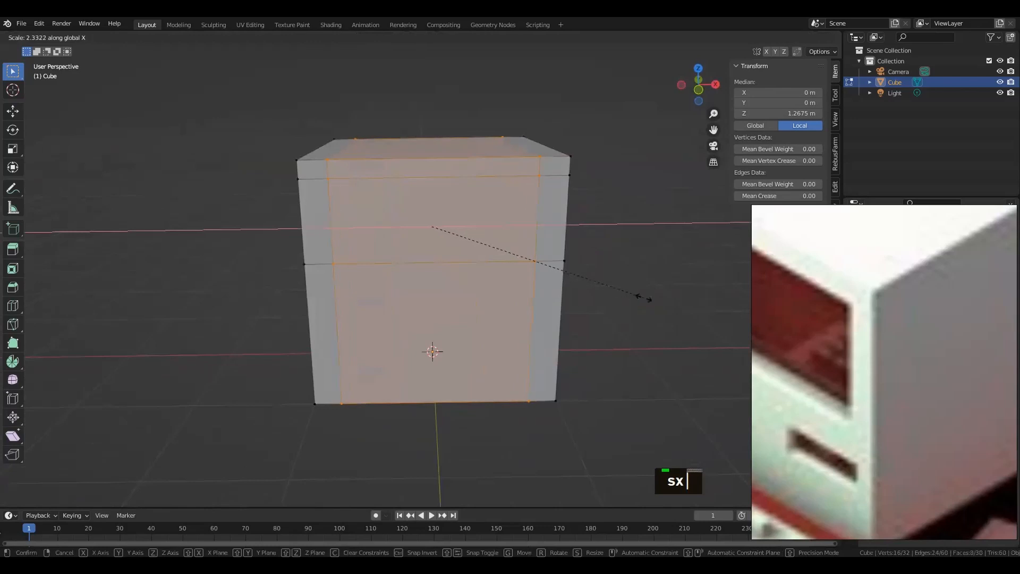
key("shift")
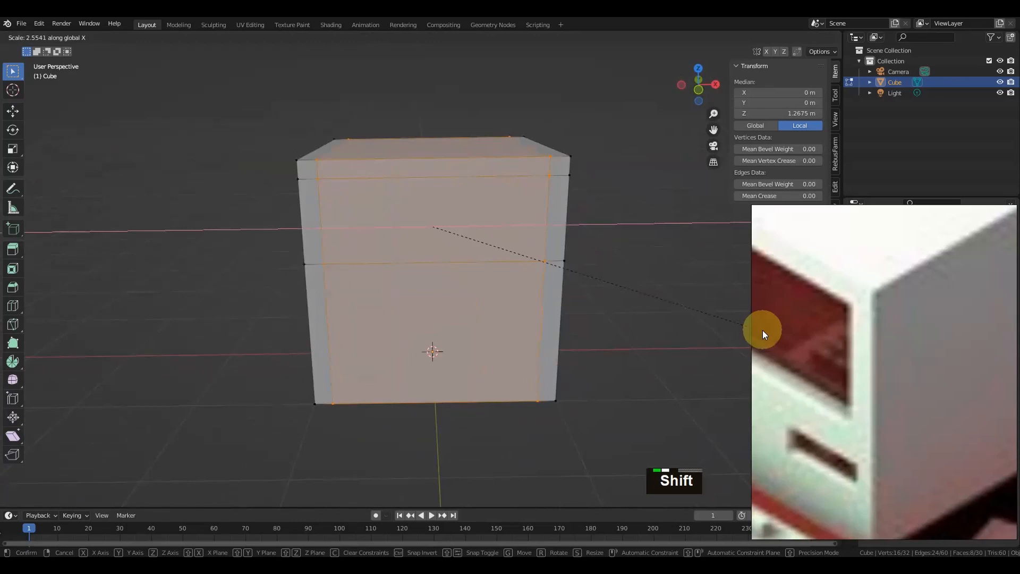
left_click(714, 321, "shift")
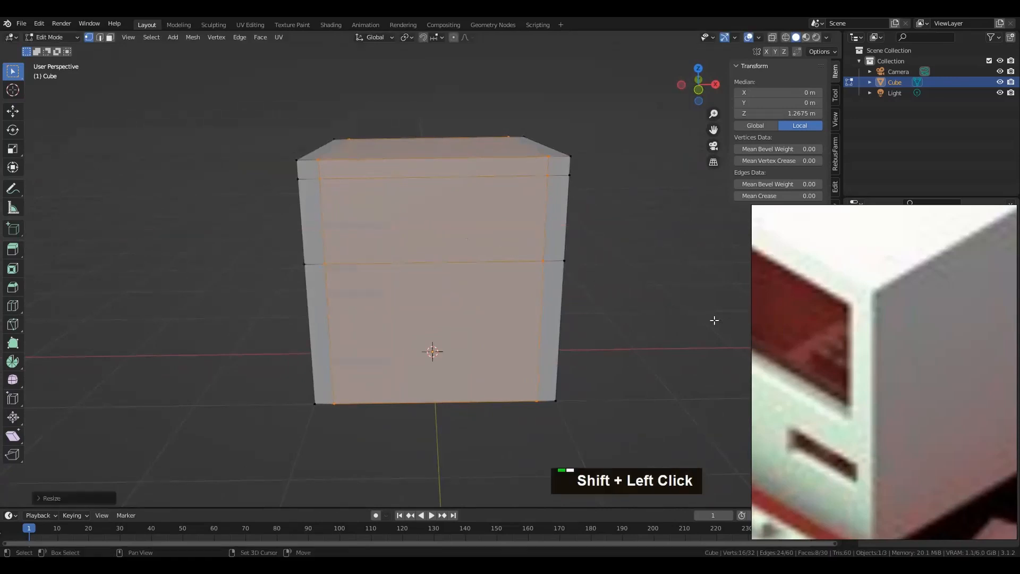
scroll(617, 298, "down", 3)
left_click_drag(617, 298, 725, 346, "alt")
scroll(891, 392, "down", 5)
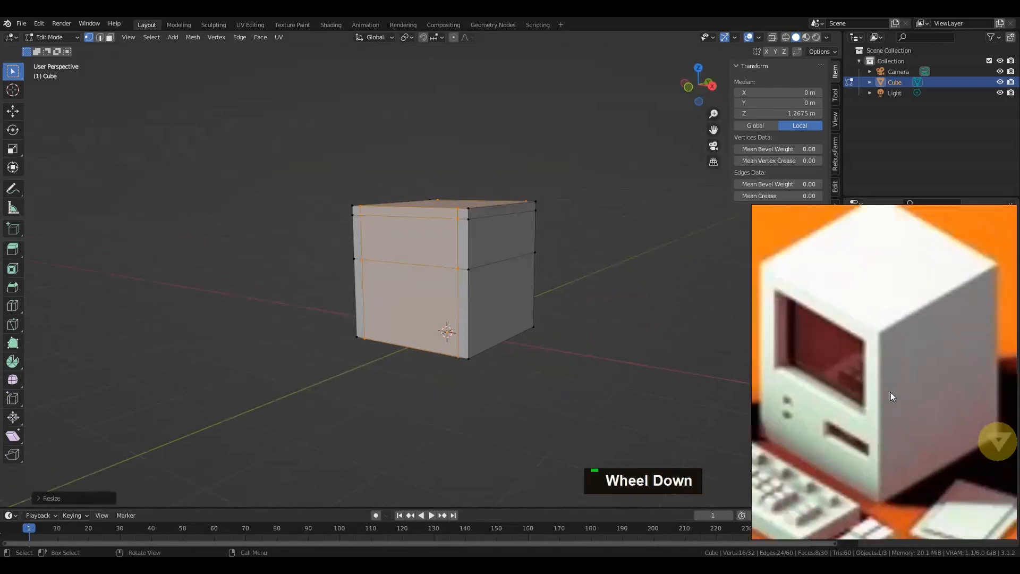
scroll(879, 386, "up", 1)
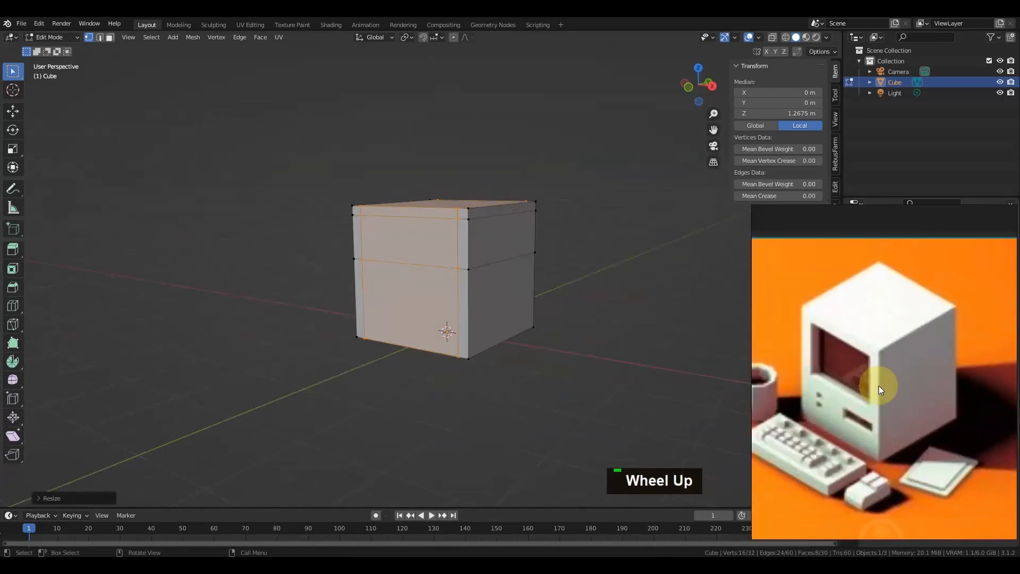
- Add a horizontal loop cut below the screen area, slid to about Z 0.83 m, for the disk slot's upper edge
scroll(859, 426, "up", 5)
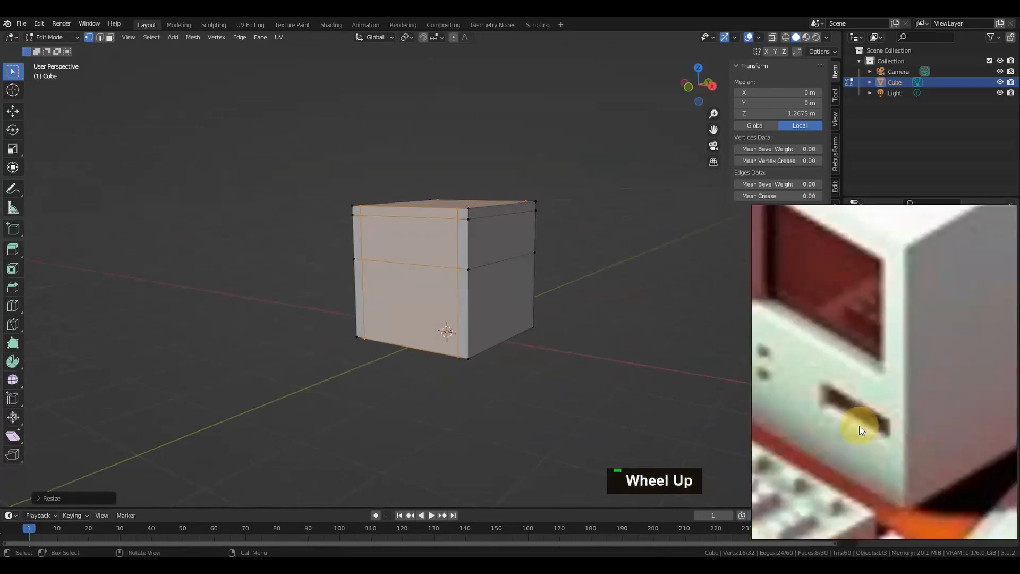
left_click_drag(408, 341, 429, 357, "alt")
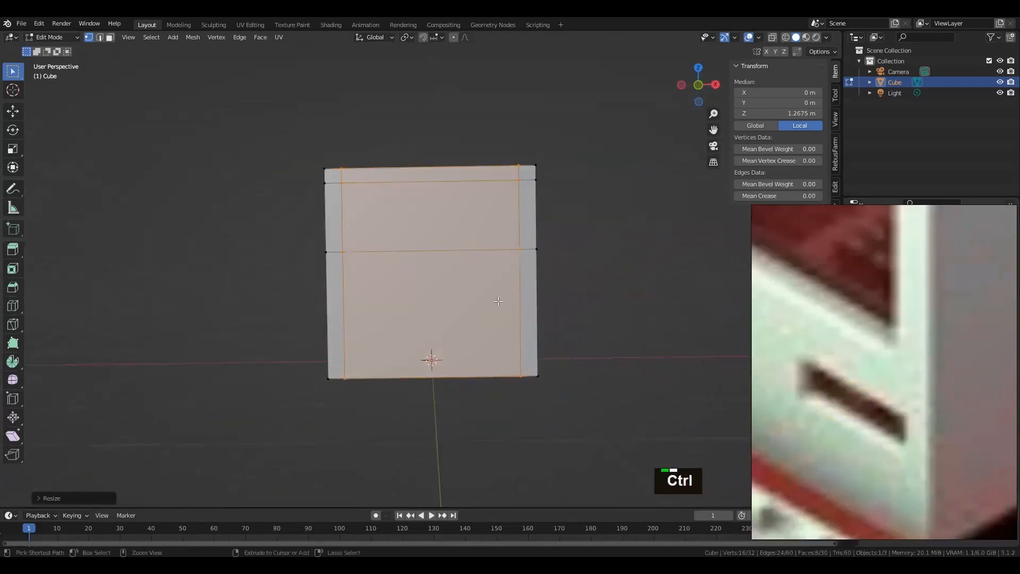
key("ctrl+r")
left_click(498, 301)
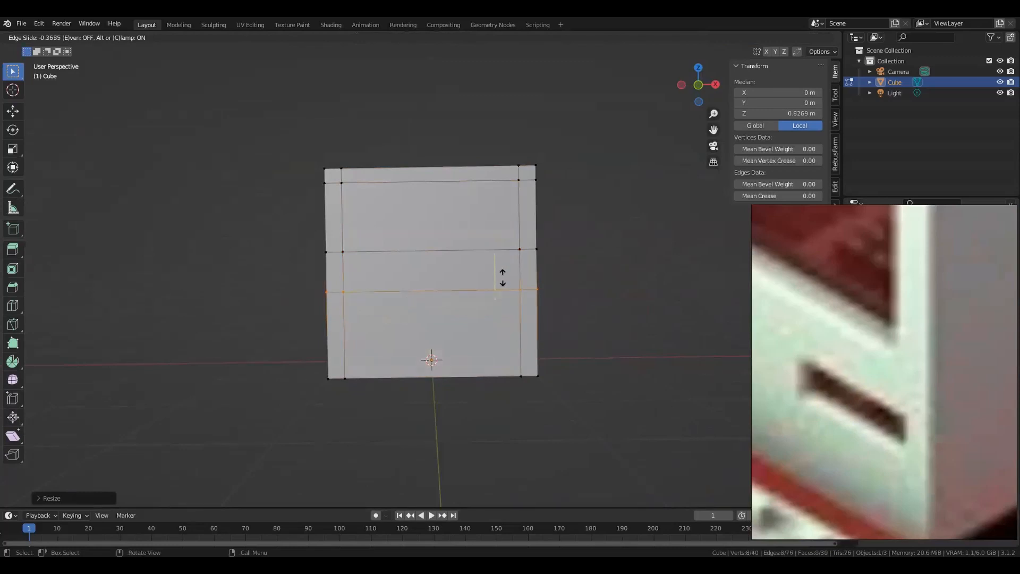
left_click(503, 277)
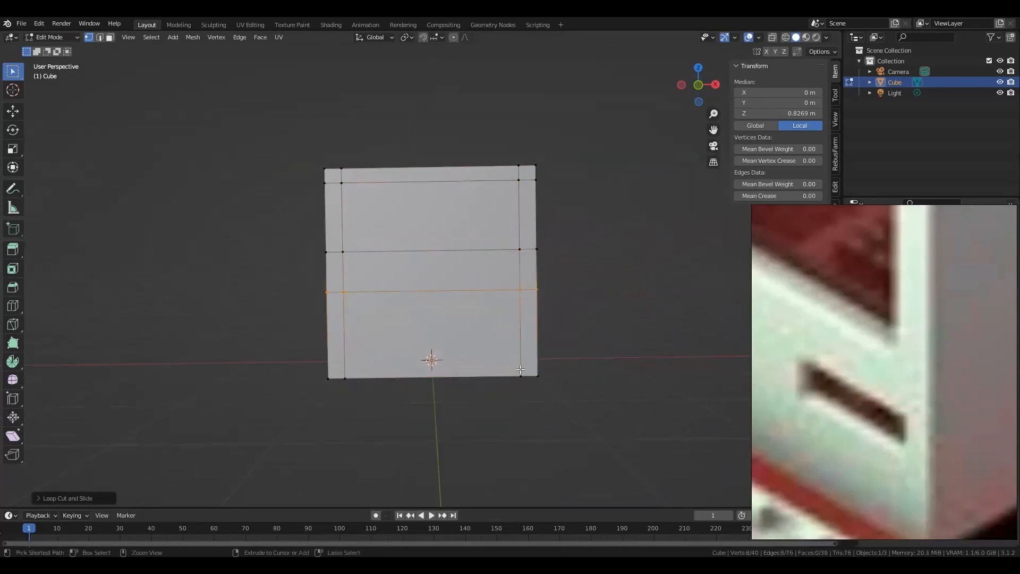
- Add a second horizontal loop cut for the disk slot's lower edge, slid to about Z 0.64 m
key("ctrl+r")
left_click(520, 368)
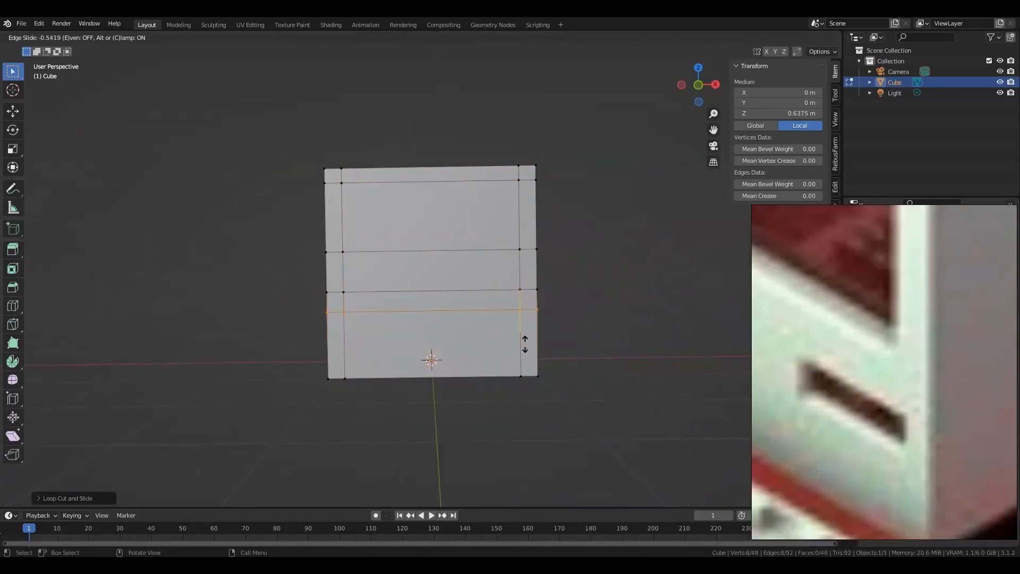
left_click(525, 344)
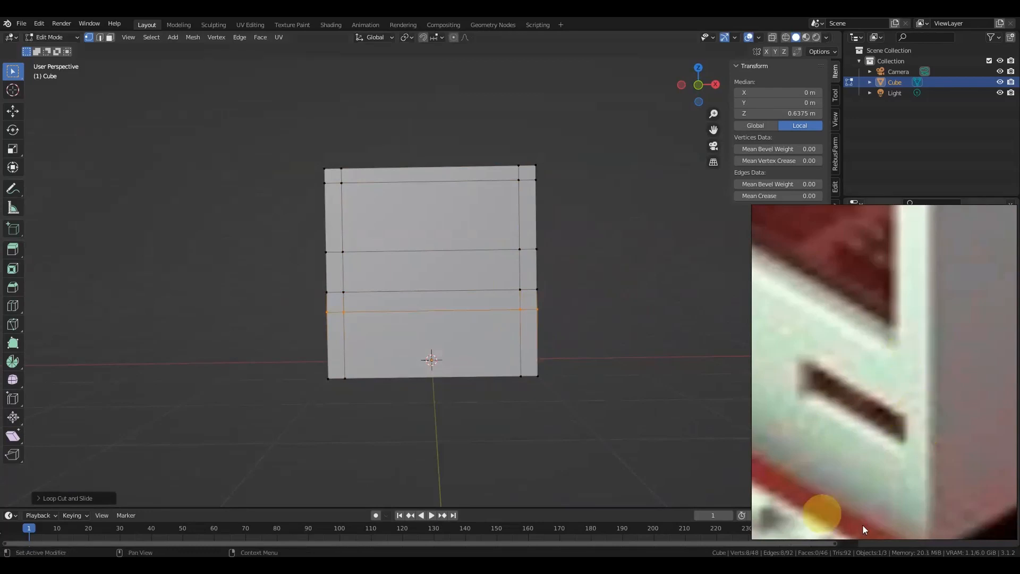
mouse_move(904, 432)
left_mouse_down()
mouse_move(926, 444)
mouse_move(904, 433)
left_mouse_up()
left_click_drag(901, 320, 937, 345)
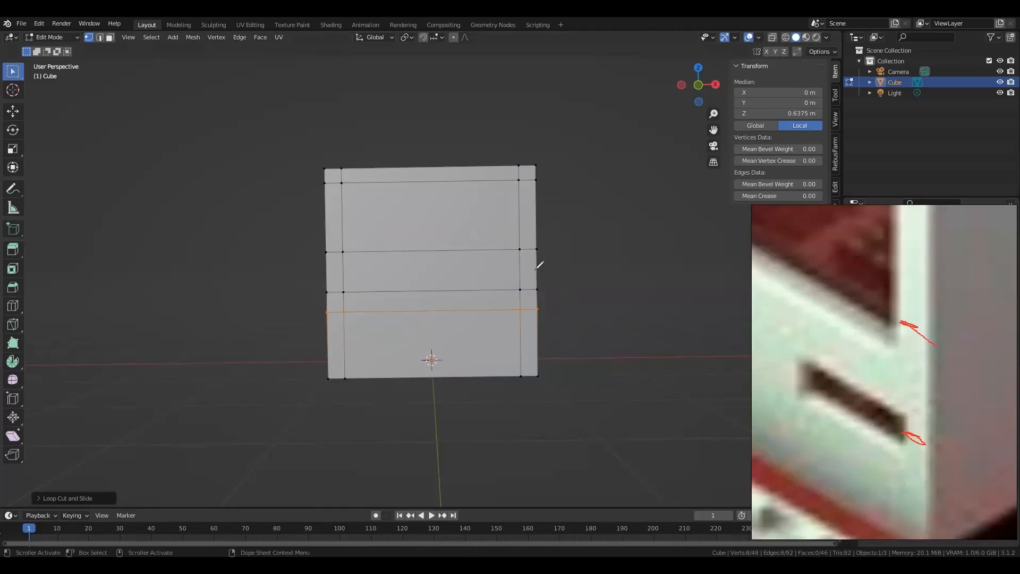
left_click_drag(525, 161, 528, 401)
left_click(522, 311)
key("ctrl+z")
key("ctrl+z")
key("ctrl+z")
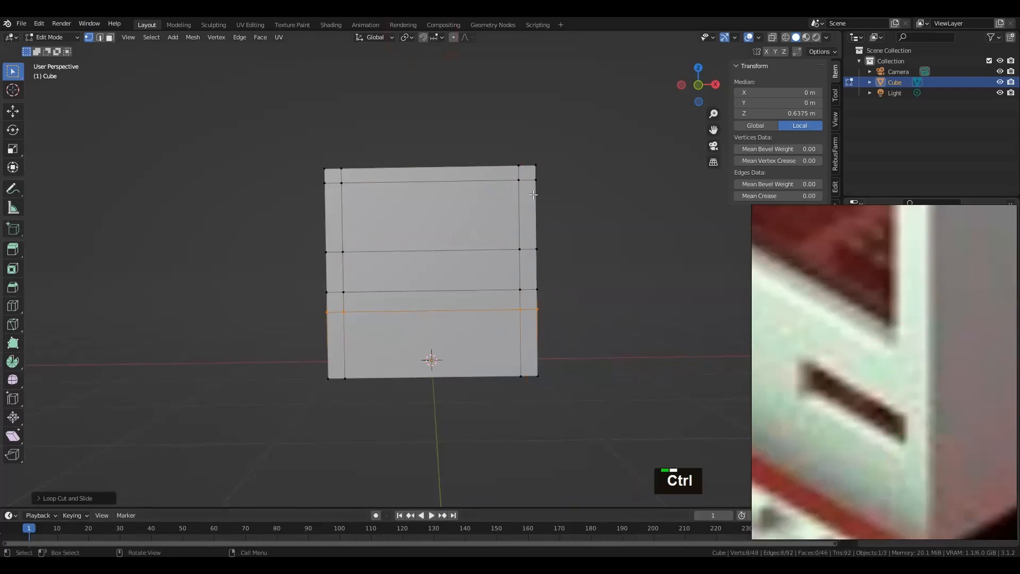
- Add a vertical loop cut midway between the screen's +X border loop and the cube's +X side edge, leaving it unslid
key("ctrl+r")
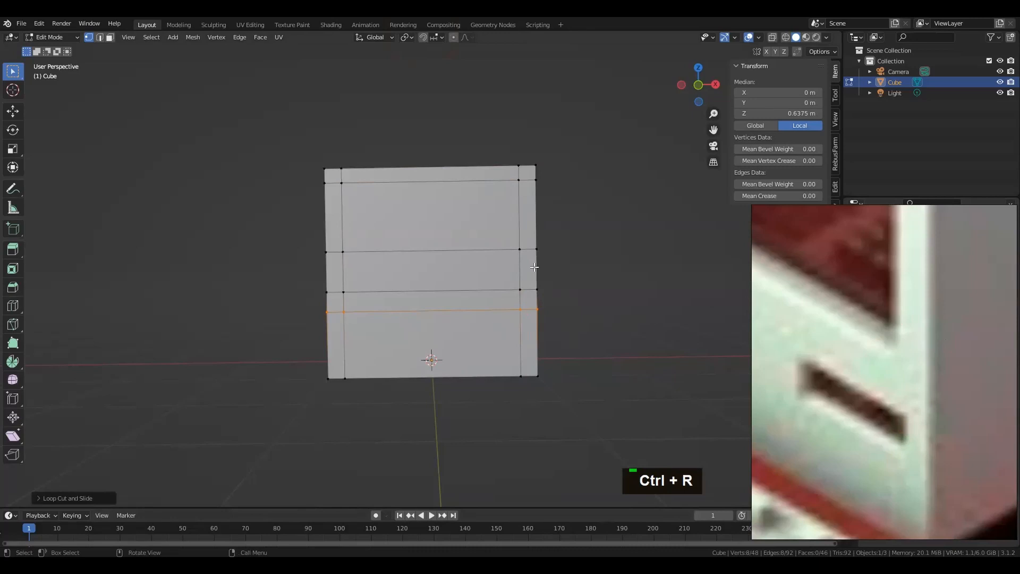
left_click(534, 249)
scroll(550, 274, "up", 1)
scroll(551, 274, "up", 1)
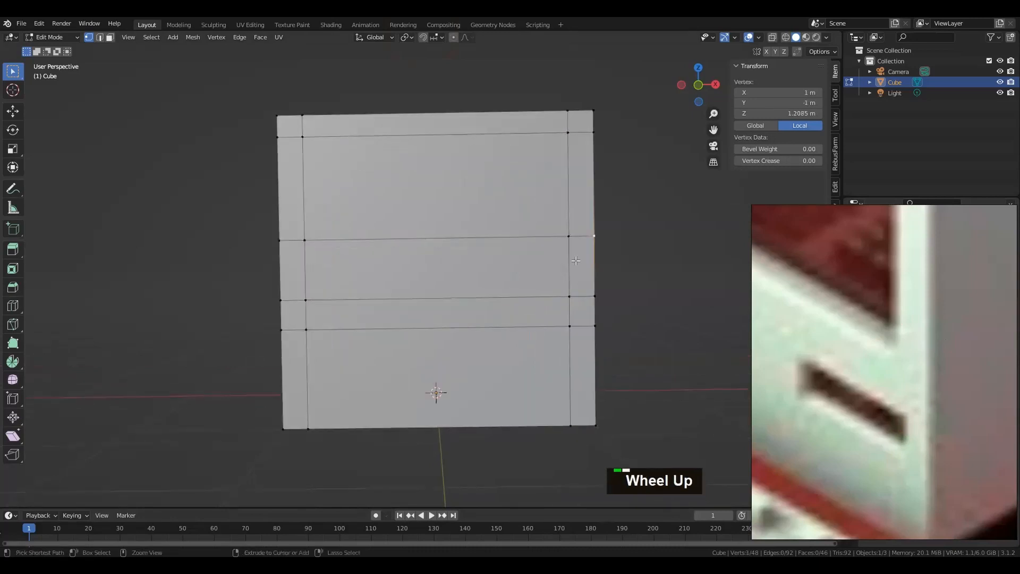
key("ctrl+r")
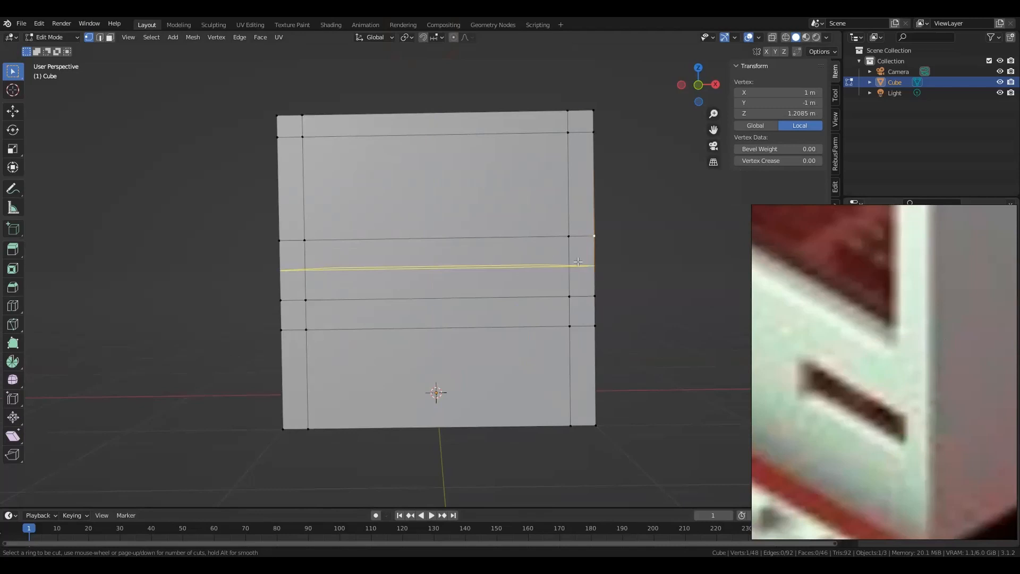
left_click(583, 299)
right_click(583, 298)
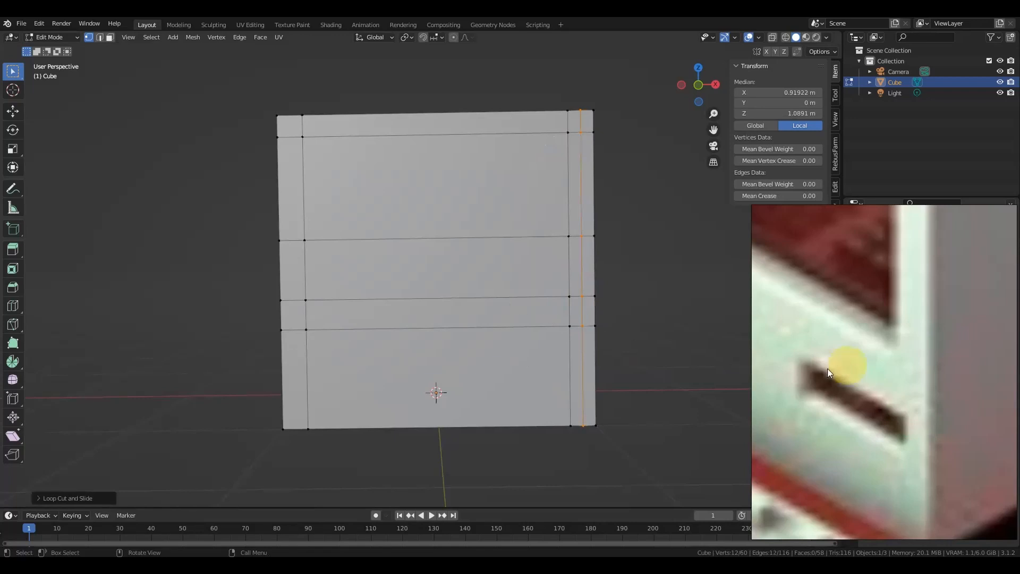
- Add a vertical loop cut for the disk slot's inner end, slid to about X 0.28 m, following the reference computer
scroll(898, 408, "down", 3)
scroll(898, 408, "up", 1)
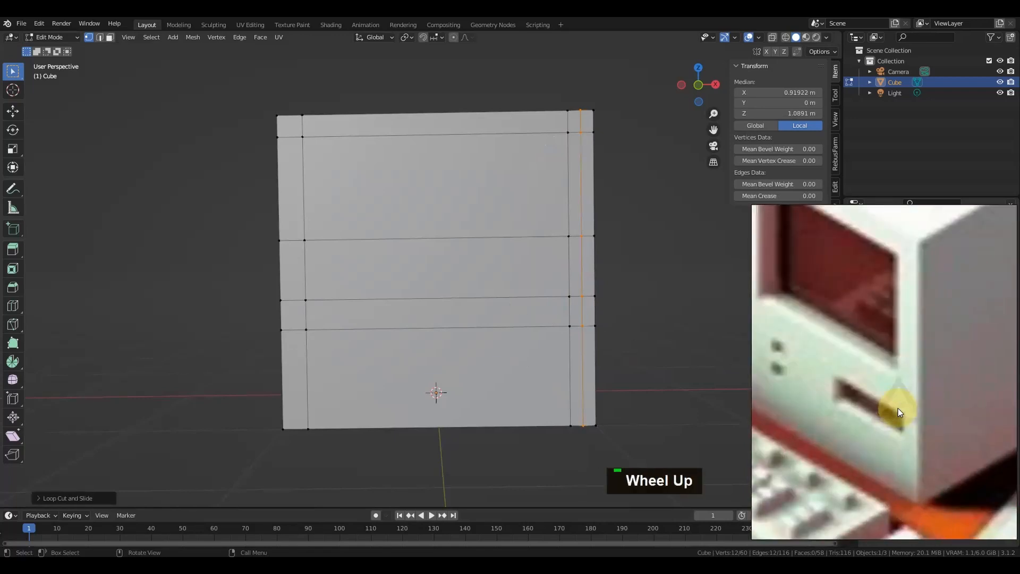
scroll(880, 398, "down", 2)
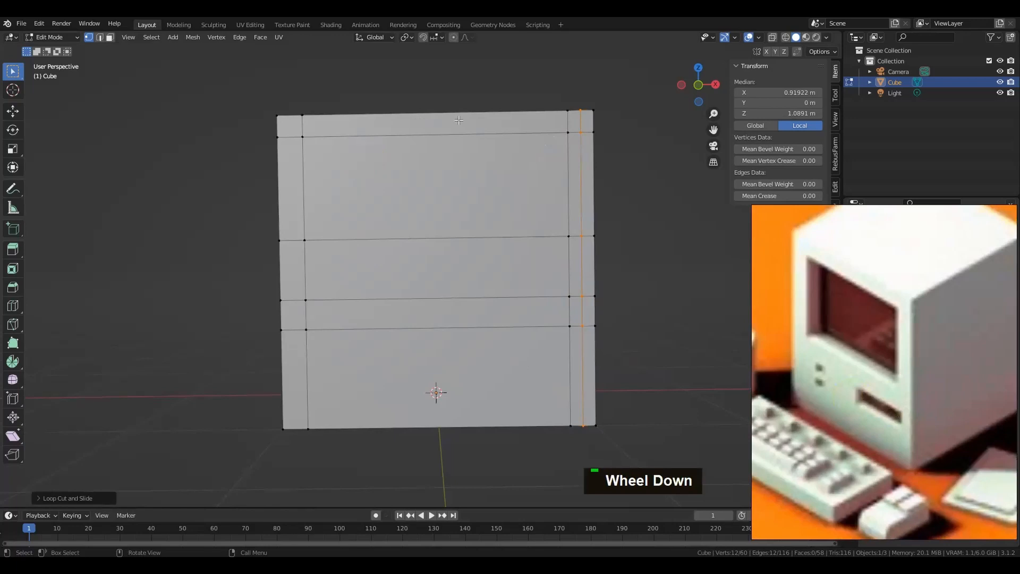
key("ctrl")
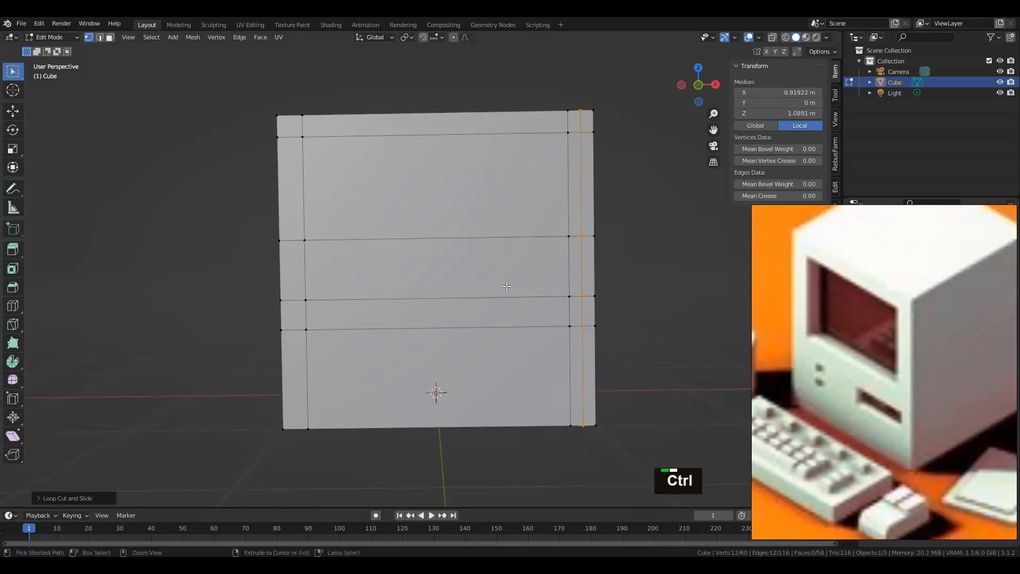
key("ctrl+r")
left_click(460, 130)
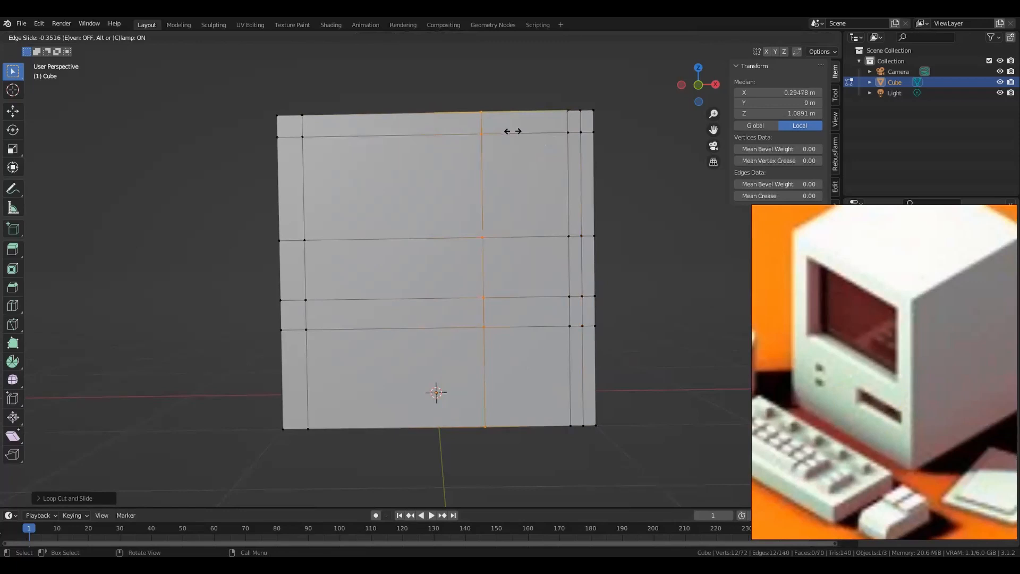
left_click(511, 131)
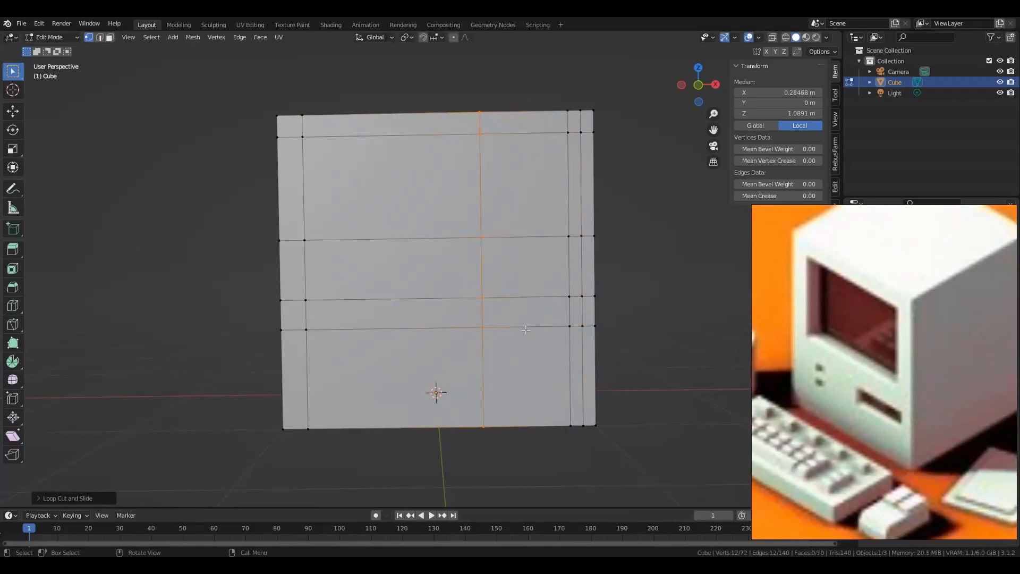
- Edge-slide the slot's lower horizontal loop up to about Z 0.68 m to make the disk slot narrower
double_click(524, 328)
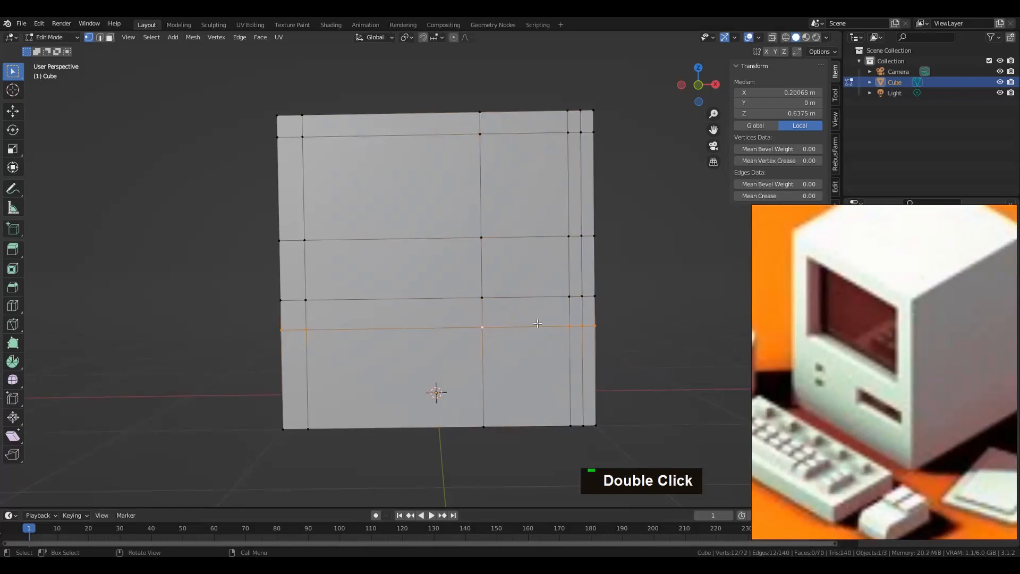
double_click(533, 326)
key("g")
key("g")
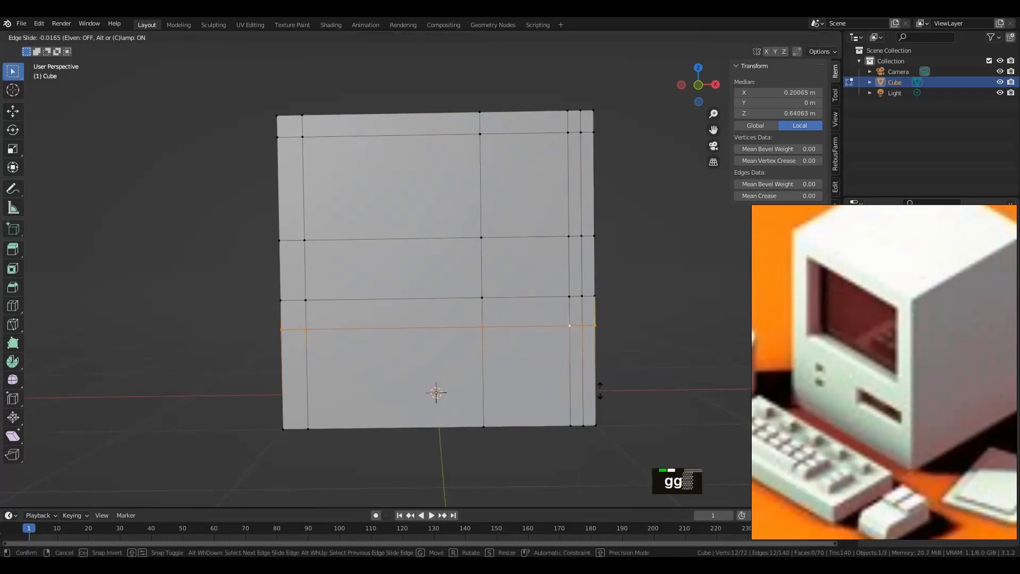
key("shift")
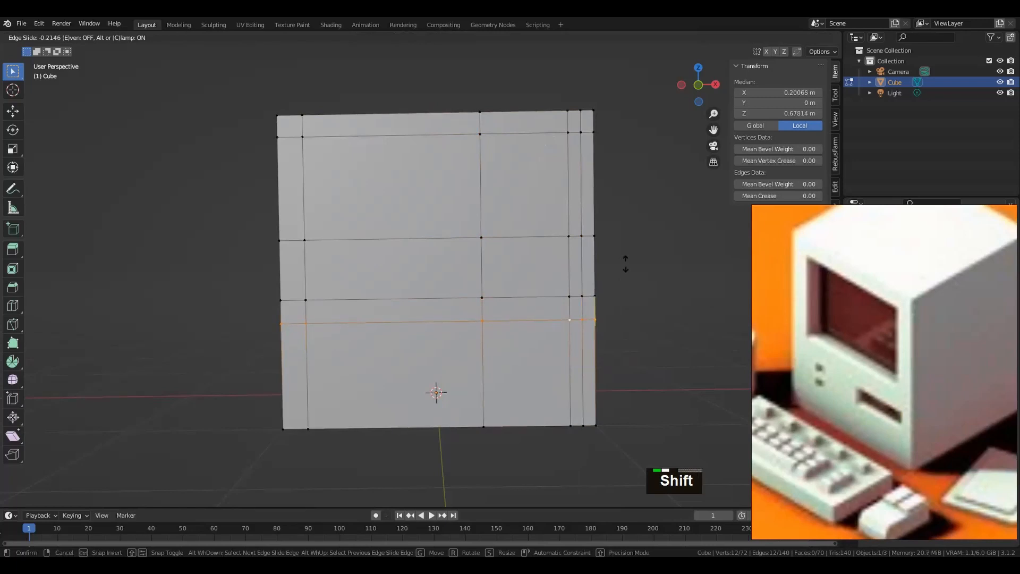
key("g")
key("g")
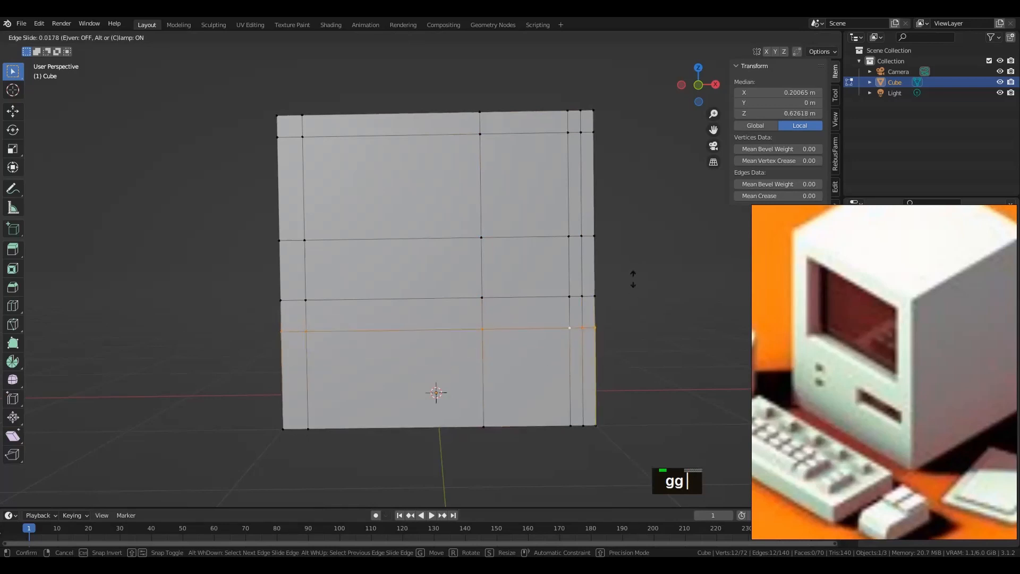
key("shift")
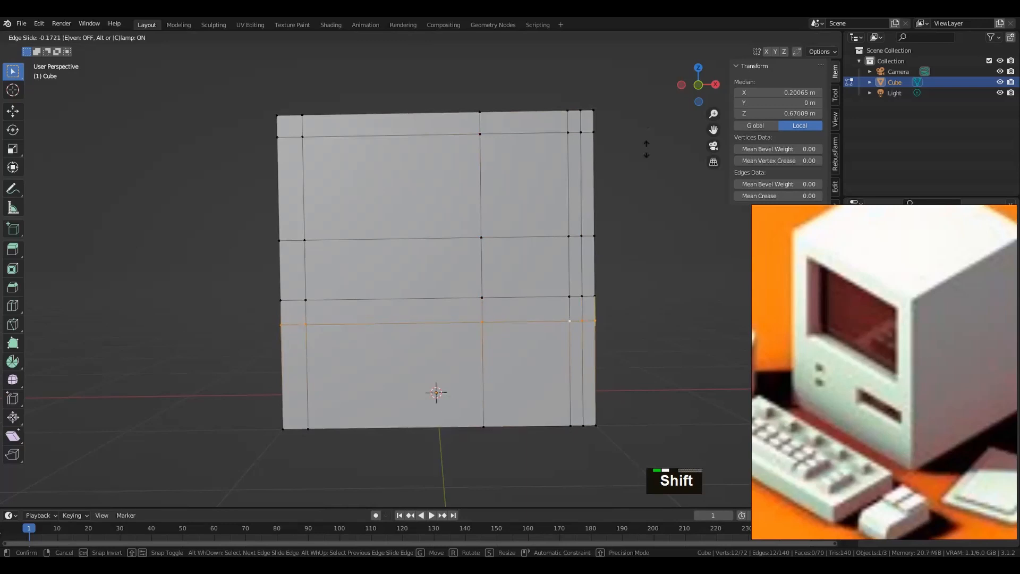
left_click(649, 124, "shift")
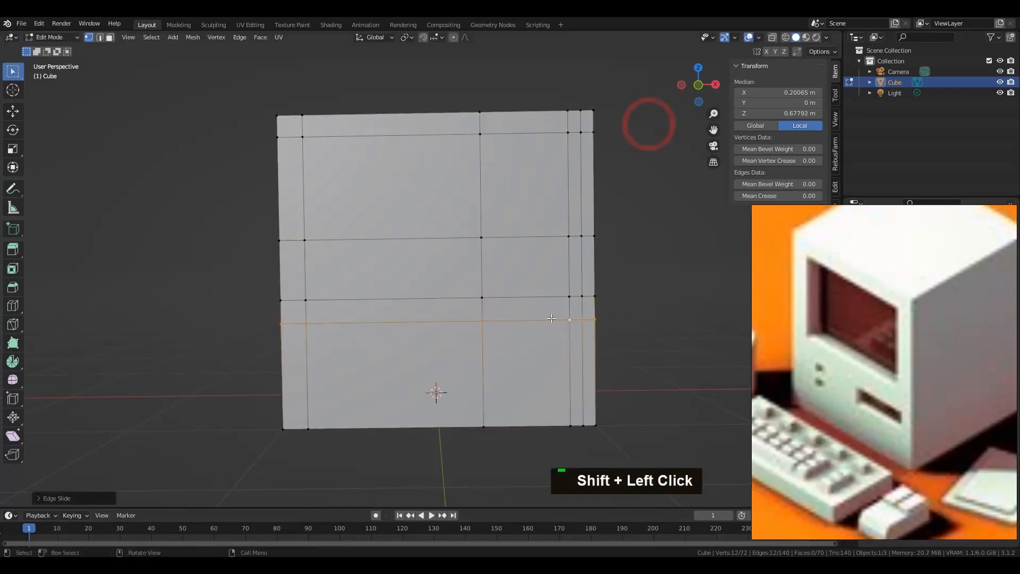
- Select the disk slot face and the two screen faces in face mode to check the front layout against the reference
scroll(553, 315, "down", 1)
mouse_move(552, 316)
left_mouse_down("alt")
mouse_move(472, 312)
mouse_move(553, 317)
left_mouse_up("alt")
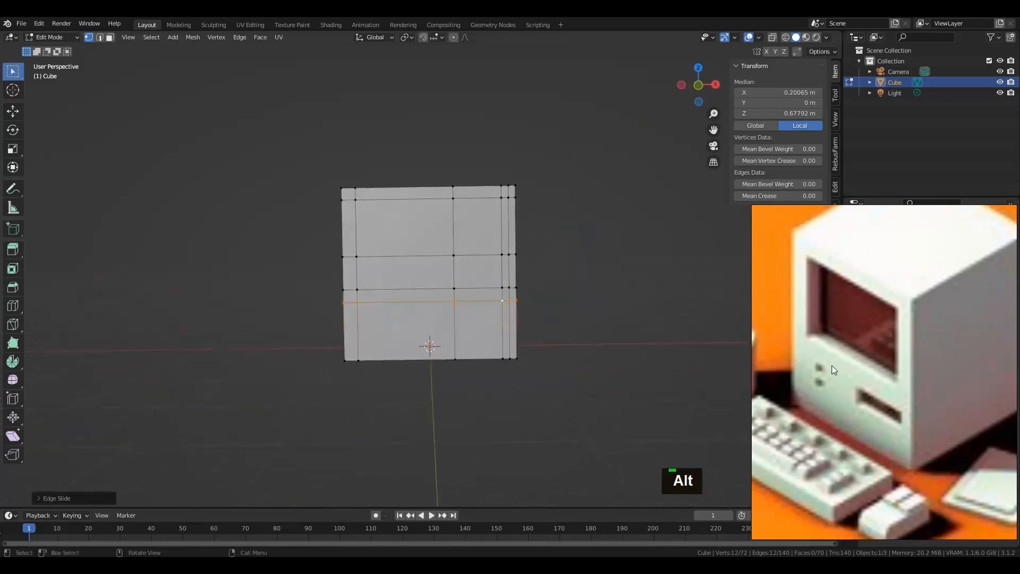
scroll(487, 301, "up", 1)
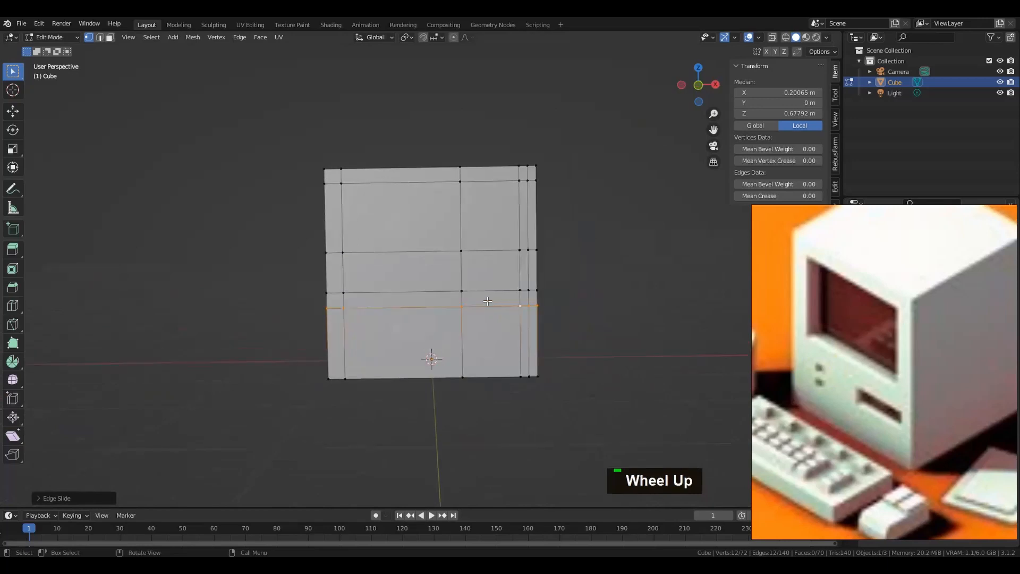
scroll(487, 301, "up", 1)
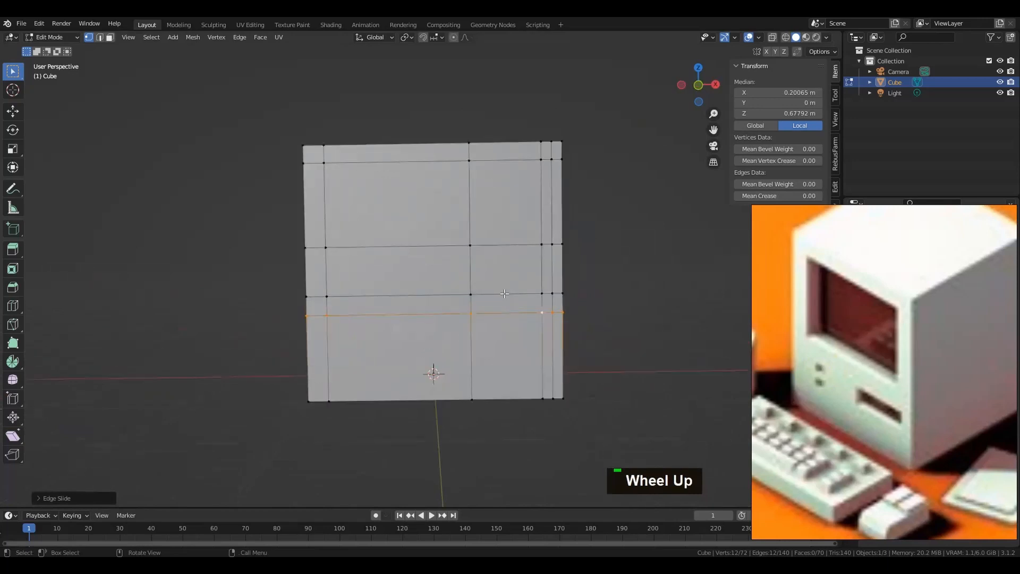
key("3")
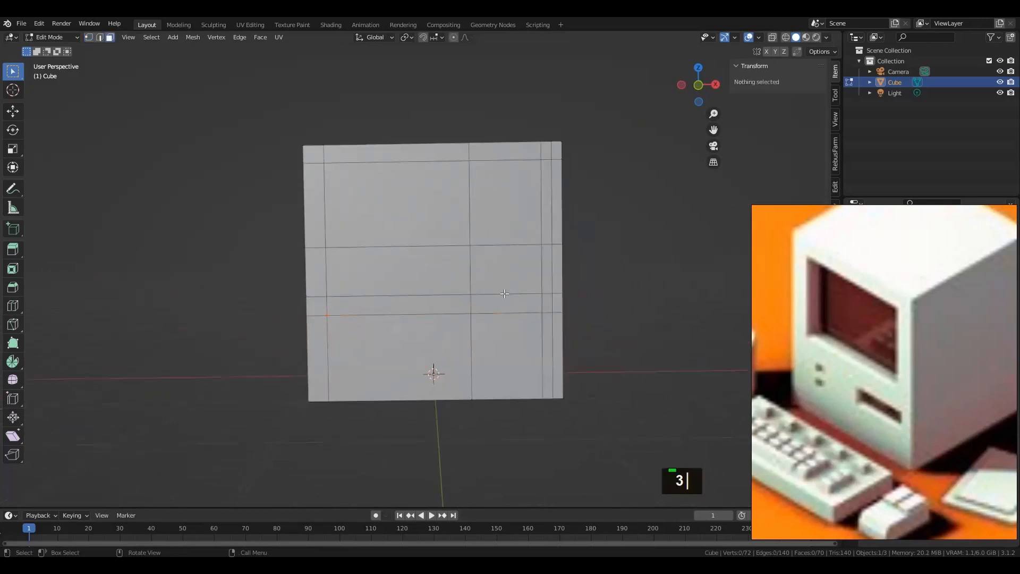
left_click(505, 301)
left_click(396, 204, "shift")
left_click(490, 222, "shift")
left_click_drag(484, 272, 536, 267, "alt")
scroll(564, 292, "up", 2)
scroll(564, 292, "up", 1)
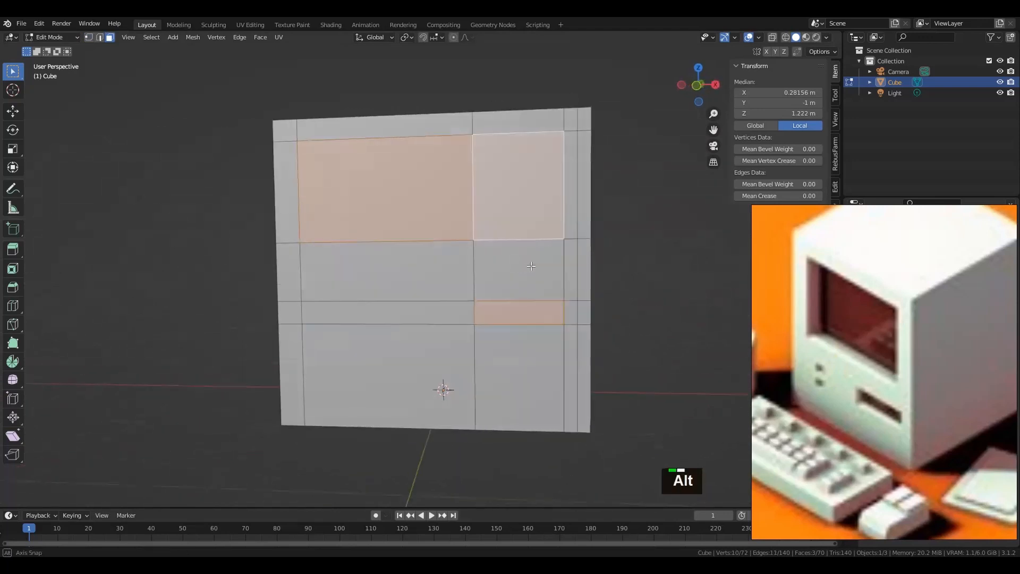
scroll(537, 268, "down", 5)
left_click_drag(537, 273, 442, 301, "alt")
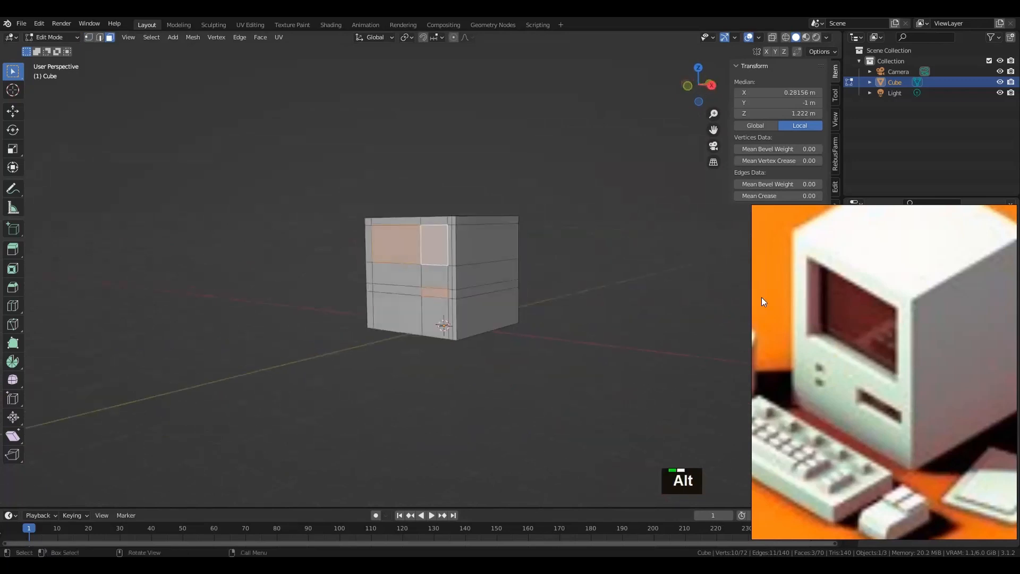
- Select the whole mesh and scale it by about 0.75 along X and Y, locking Z, to match the reference proportions
scroll(847, 329, "down", 3)
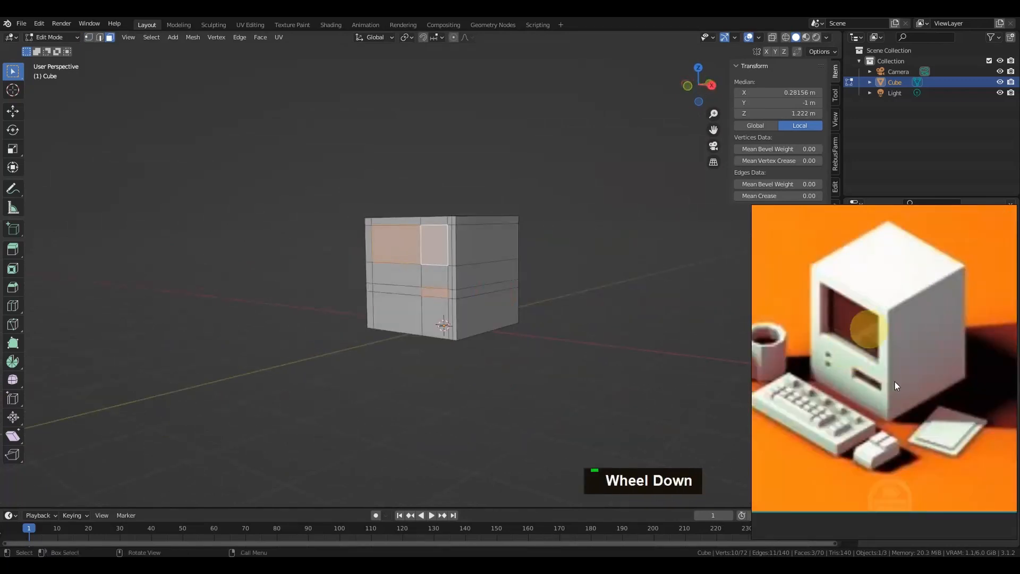
scroll(542, 298, "down", 2)
left_click_drag(485, 312, 535, 322, "alt")
key("a")
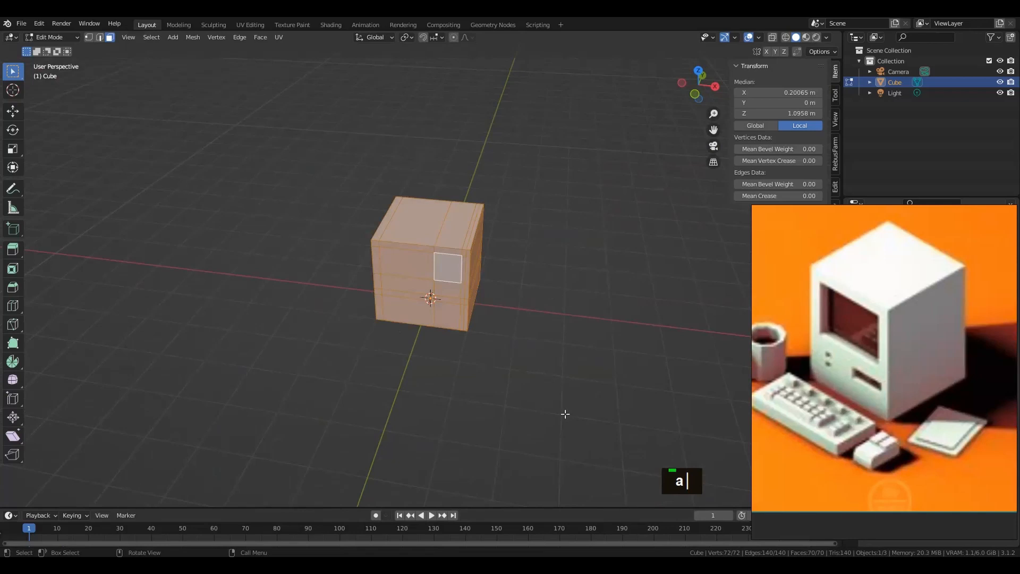
key("s")
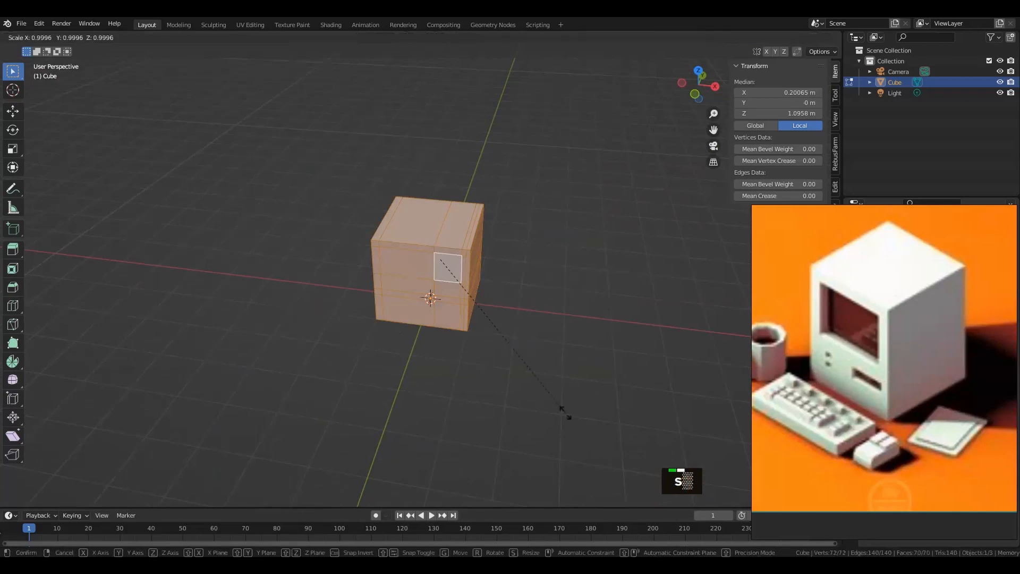
key("shift+z")
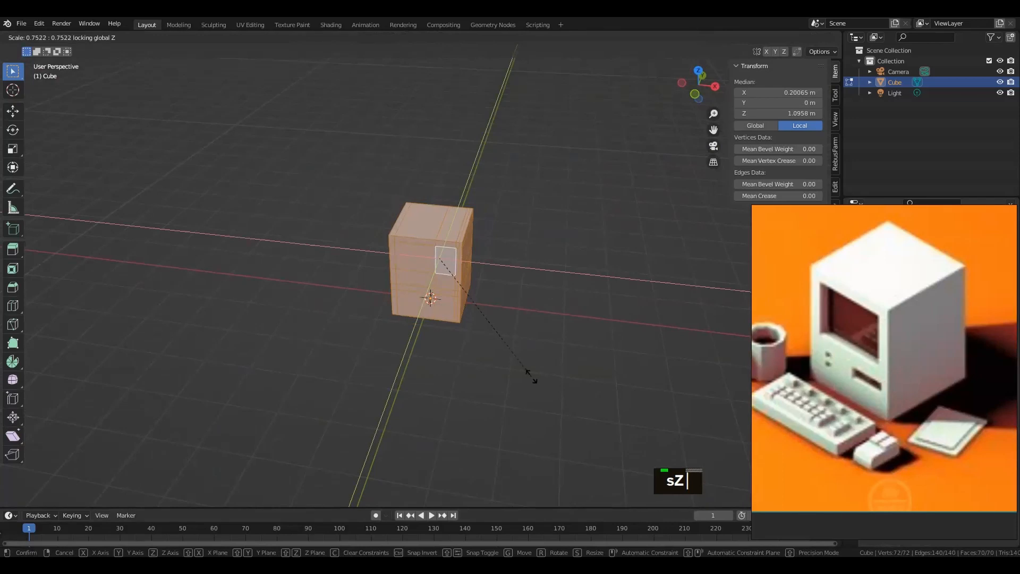
left_click(531, 376)
- Select the screen's two outer vertical edge loops and scale them along X by about 0.95
scroll(526, 365, "down", 2)
left_click_drag(526, 364, 546, 307, "alt")
scroll(492, 299, "up", 4)
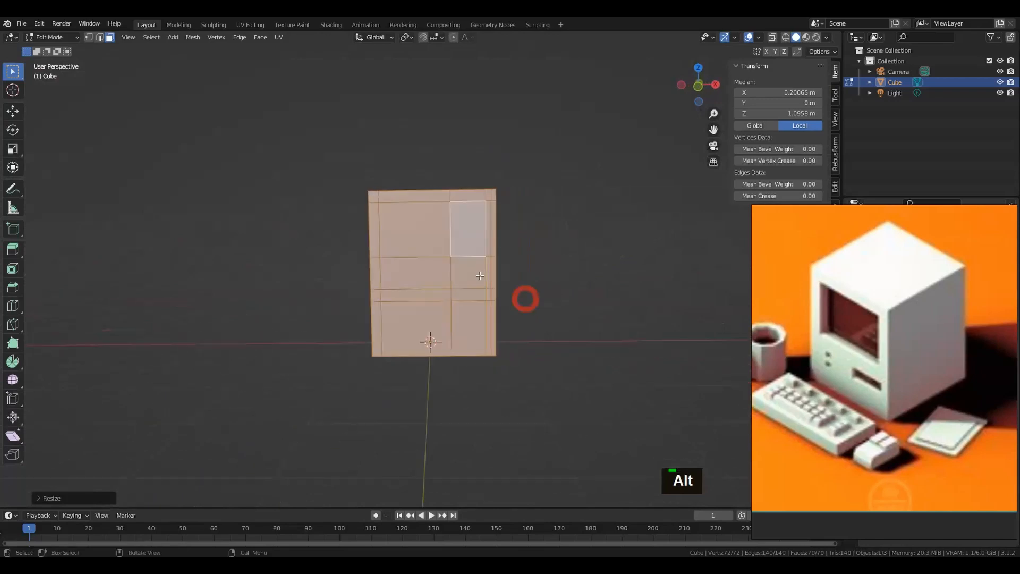
scroll(524, 296, "up", 2)
double_click(539, 219)
key("2")
double_click(535, 220)
double_click(351, 218, "shift")
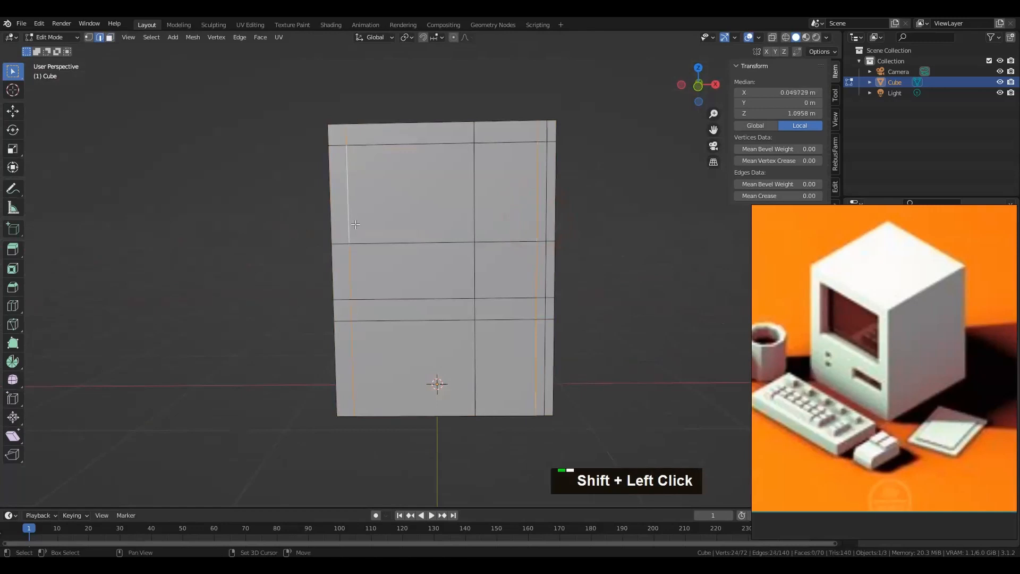
key("s")
key("x")
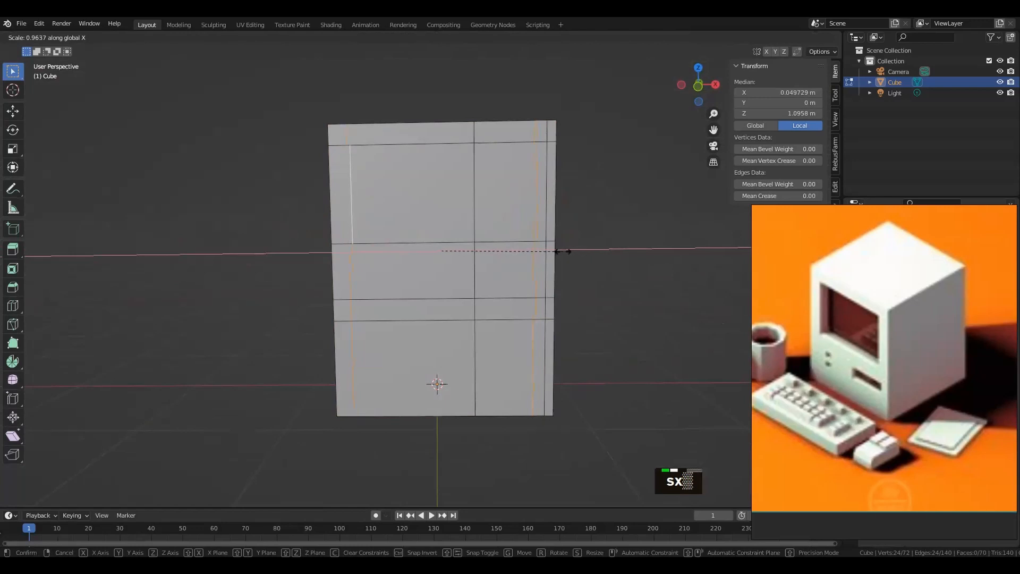
key("shift")
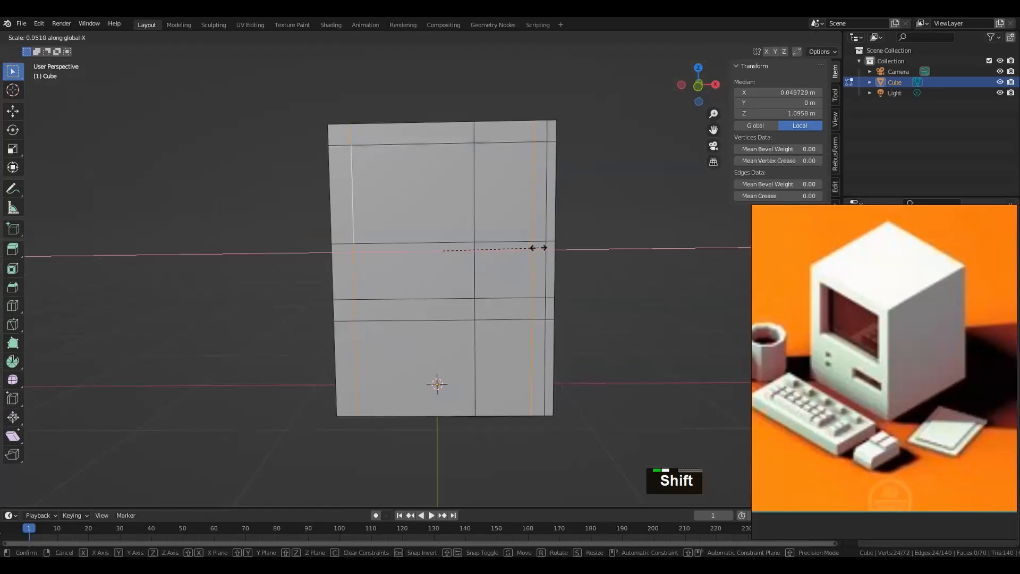
left_click(532, 247, "shift")
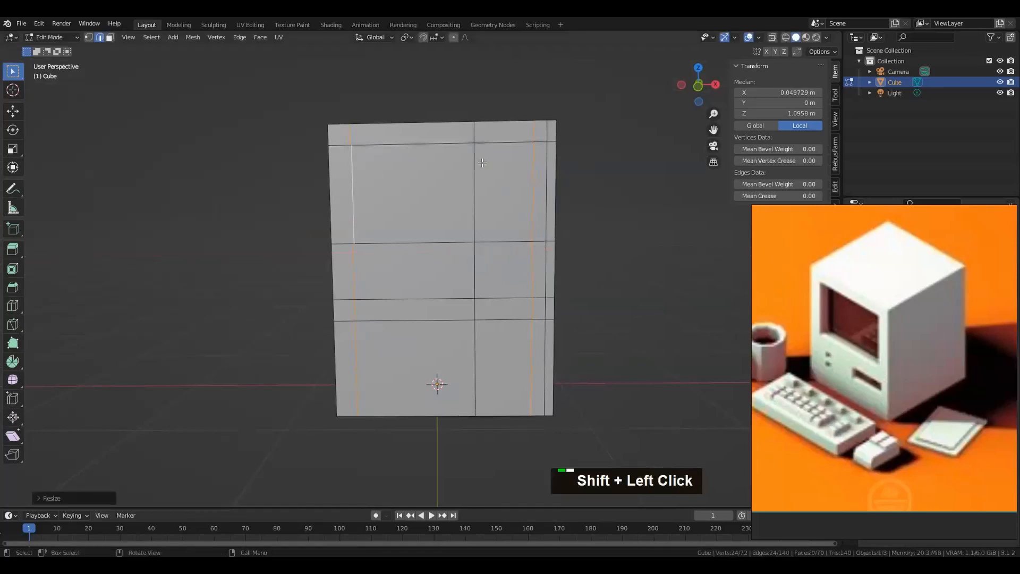
- Select the screen's upper horizontal edge loop and lower it slightly to about Z 1.85 m
double_click(439, 145)
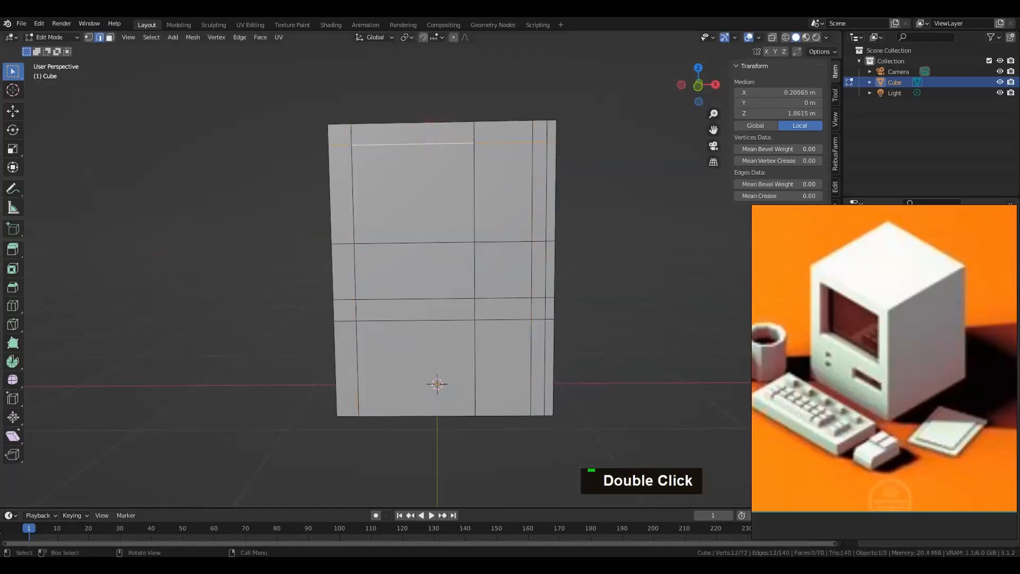
key("g")
key("g")
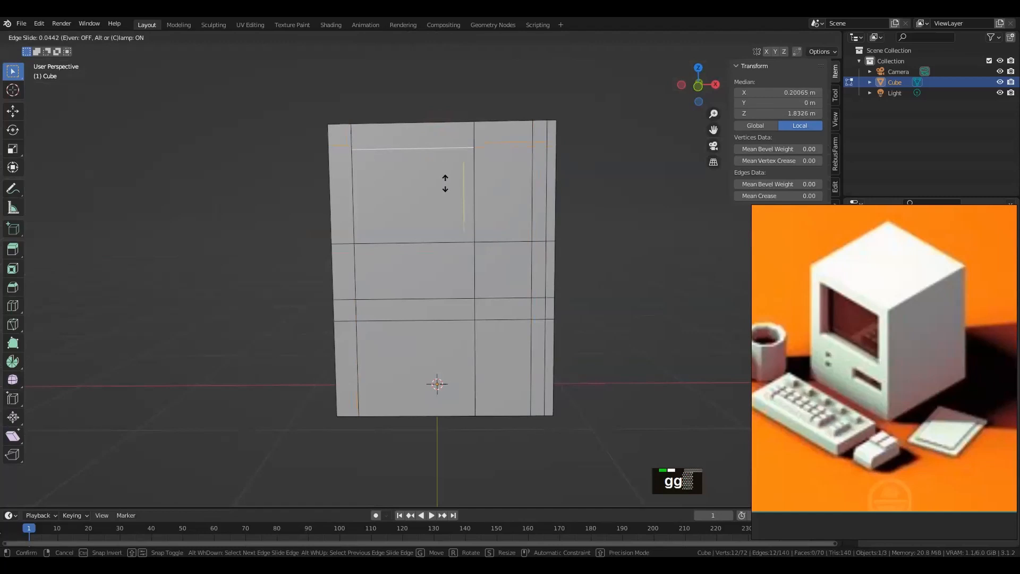
key("shift")
left_click(445, 189, "shift")
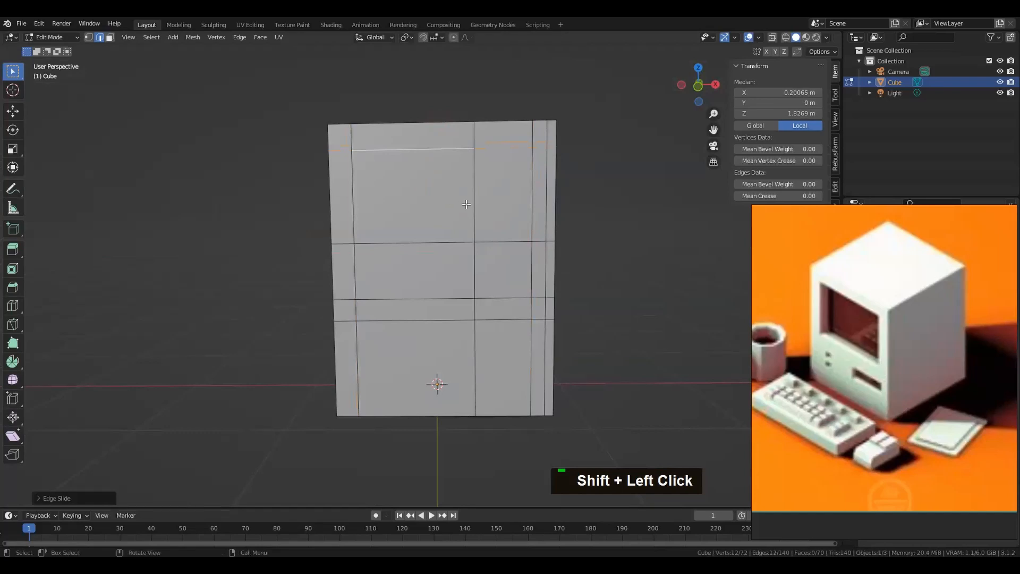
key("g")
key("z")
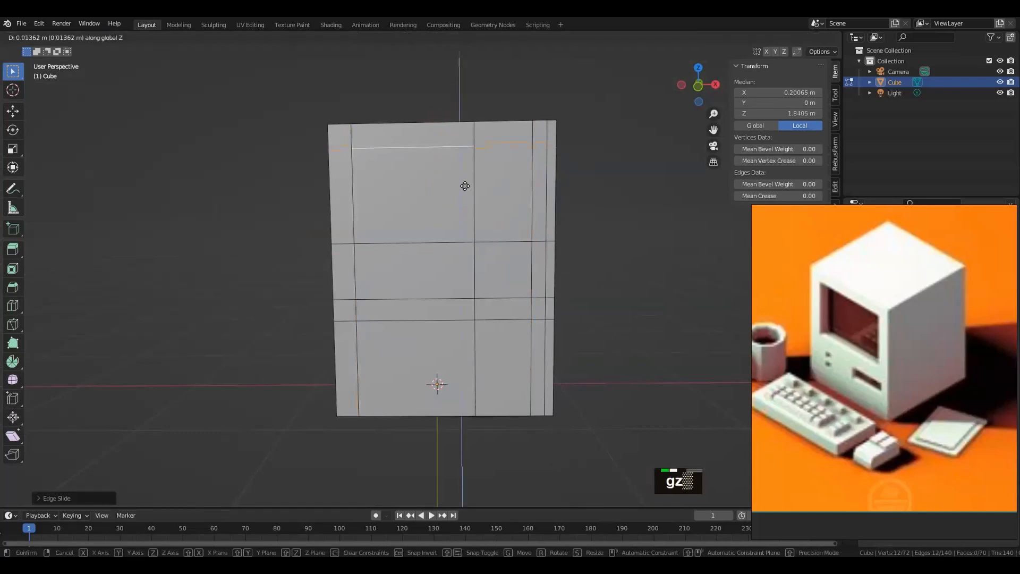
left_click(465, 186, "shift")
- Extrude the two screen faces and the disk slot face about 0.1 m inward, and return to Object Mode
left_click_drag(464, 176, 480, 225, "alt")
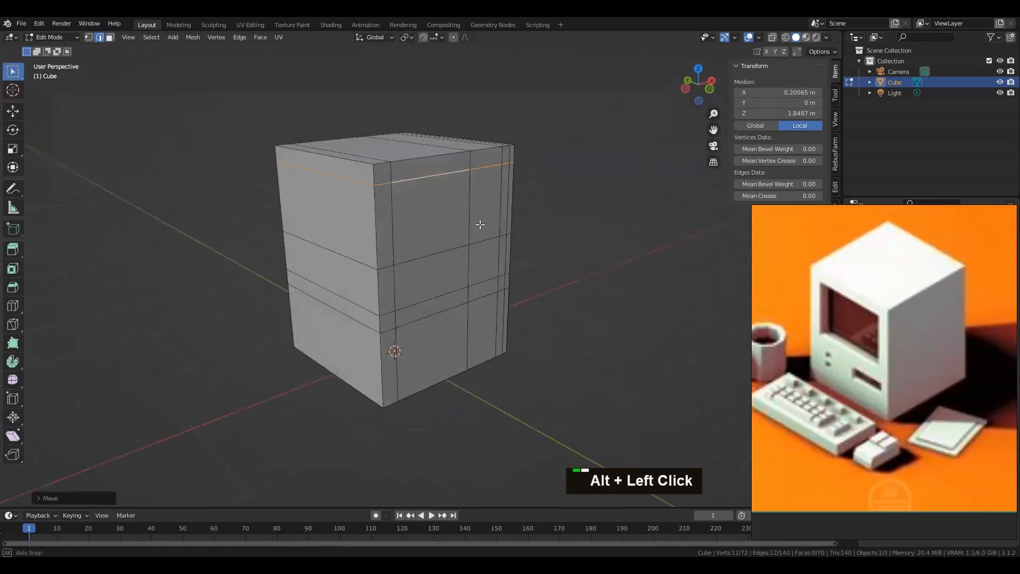
key("3")
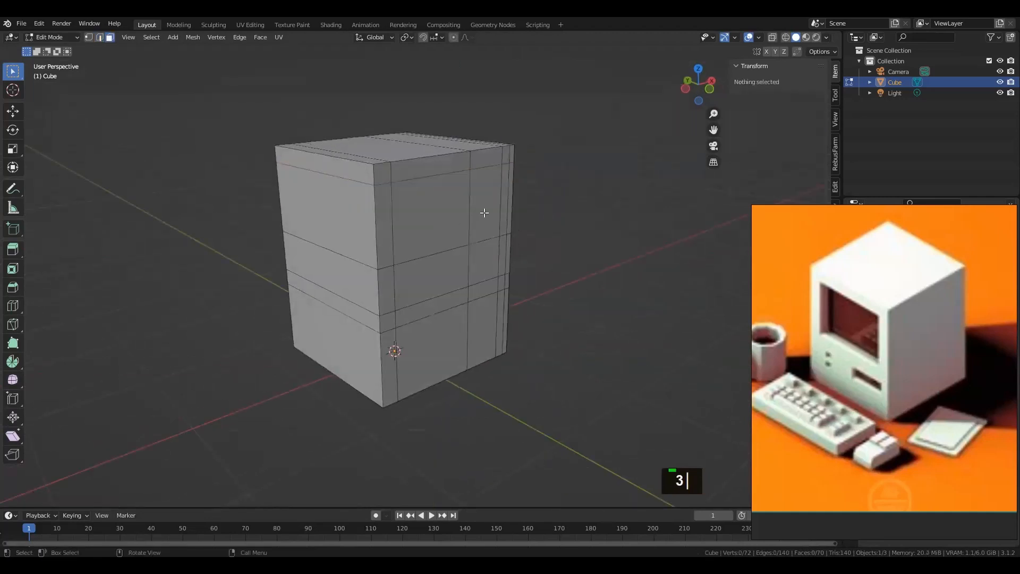
left_click(431, 212)
left_click(484, 213, "shift")
left_click(483, 290, "shift")
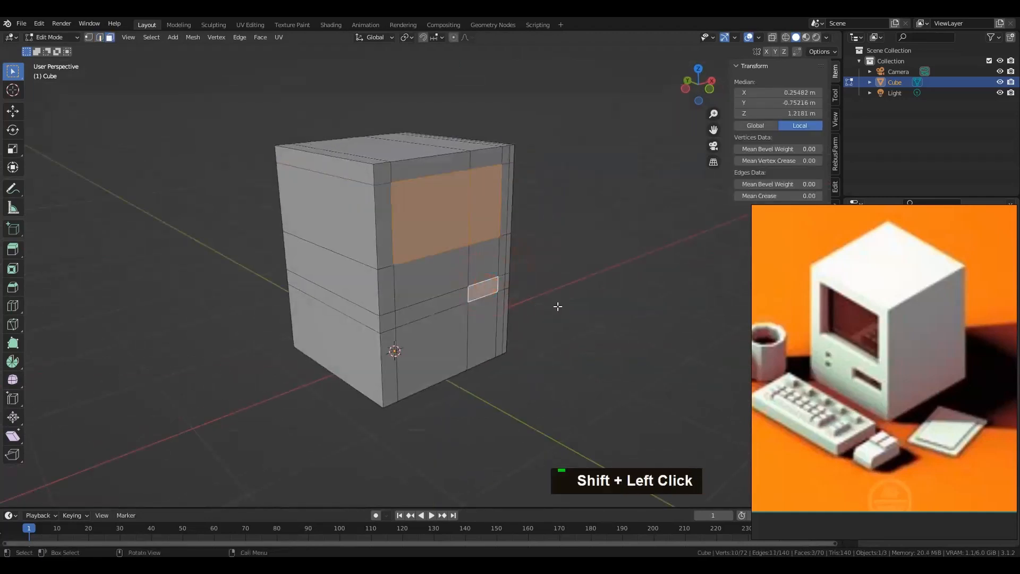
key("e")
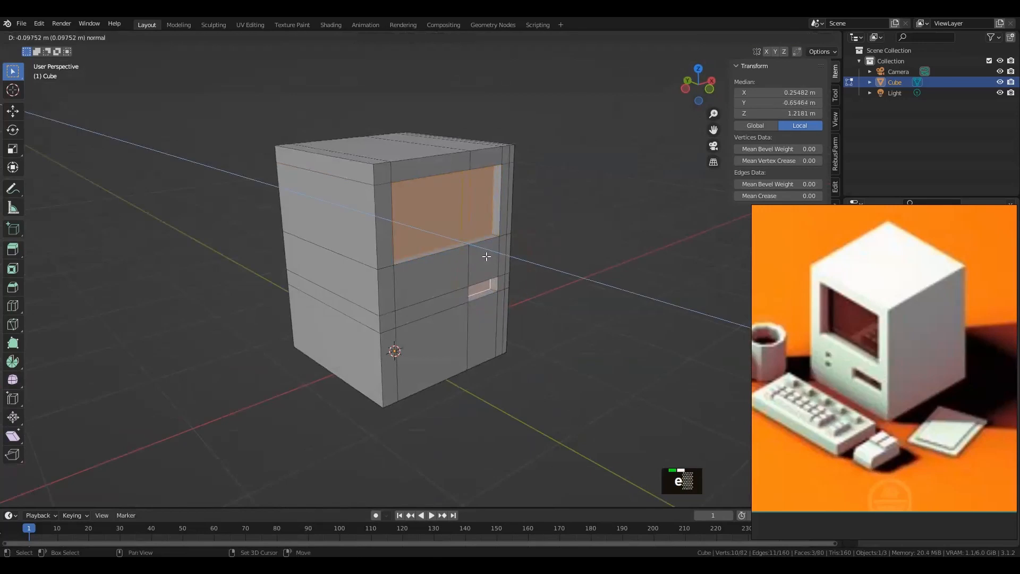
left_click(486, 257)
scroll(540, 296, "down", 4)
mouse_move(528, 299)
left_mouse_down("alt")
mouse_move(471, 289)
mouse_move(466, 273)
mouse_move(555, 291)
mouse_move(470, 294)
mouse_move(513, 299)
left_mouse_up("alt")
left_click(508, 283)
scroll(508, 282, "up", 3)
key("Tab")
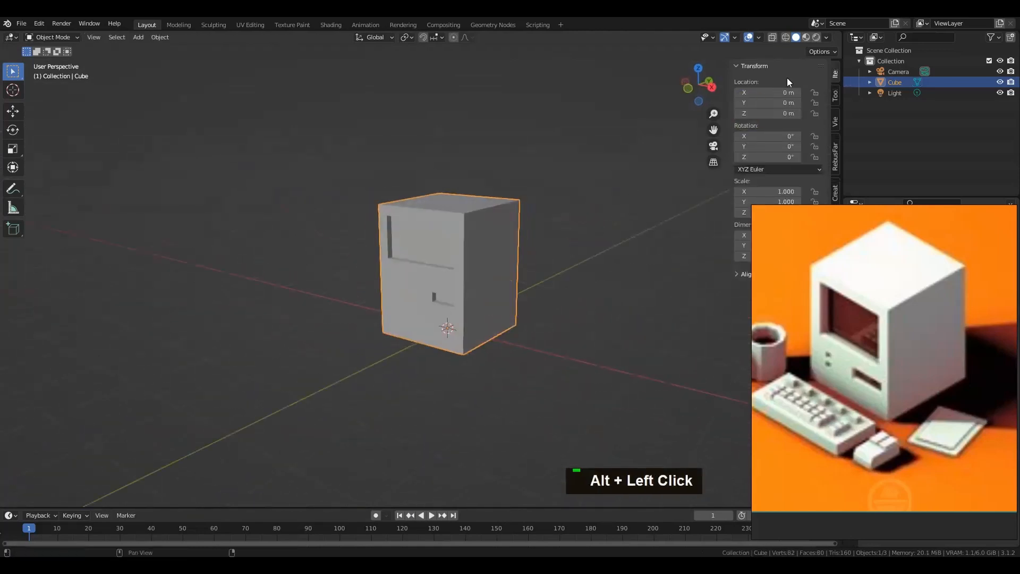
- Enable Shadow, Cavity and Depth of Field in the solid viewport shading options
left_click(757, 37)
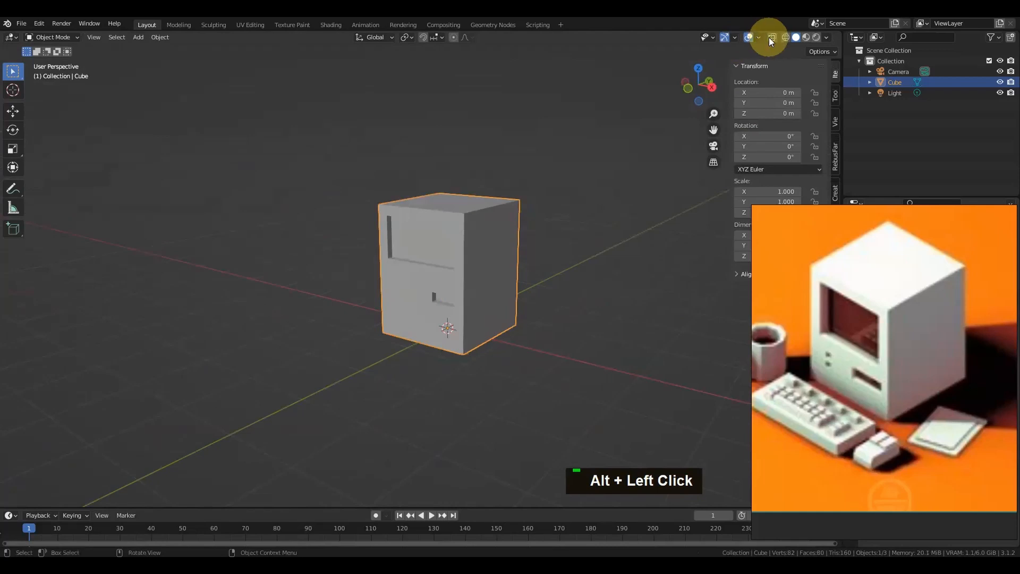
left_click(760, 37)
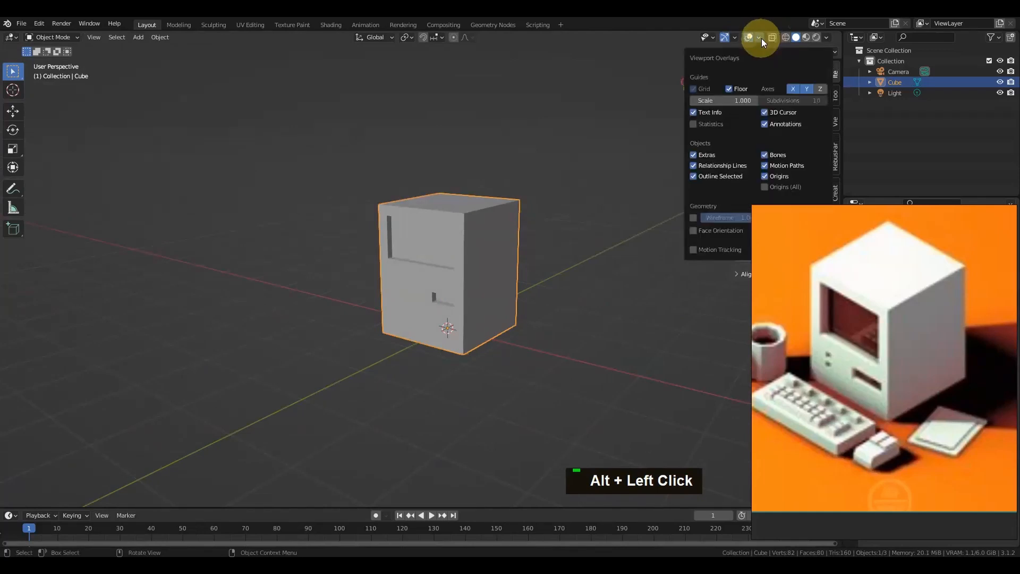
left_click(826, 37)
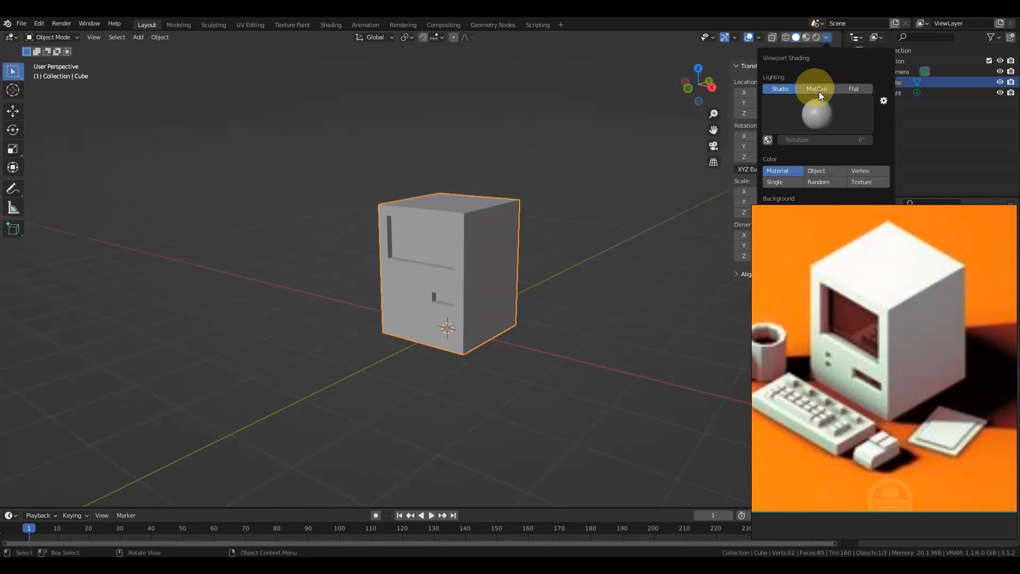
right_click_drag(841, 264, 850, 408)
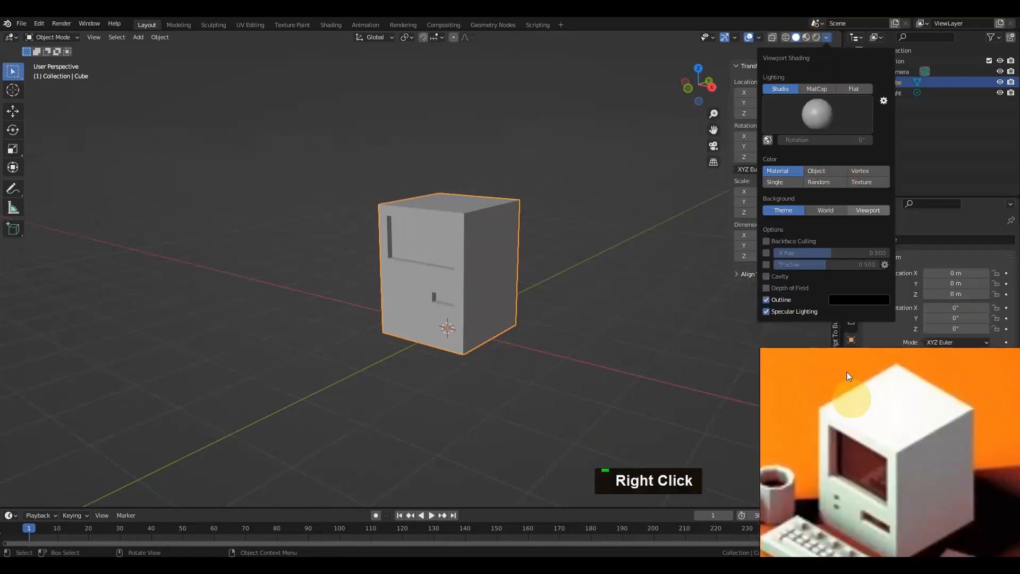
left_click(826, 37)
left_click(766, 276)
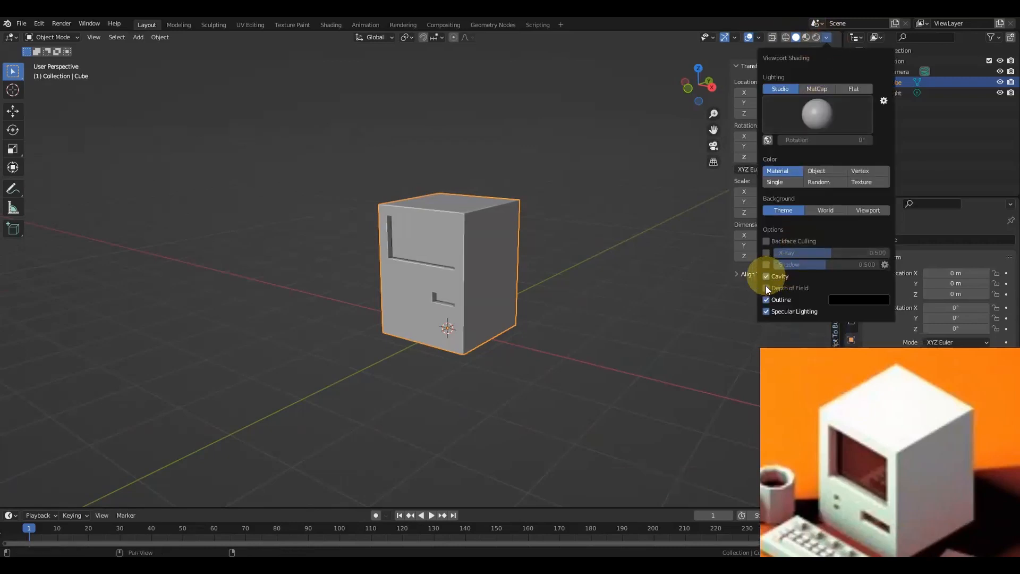
left_click(769, 311)
left_click(767, 253)
left_click(768, 253)
left_click(766, 264)
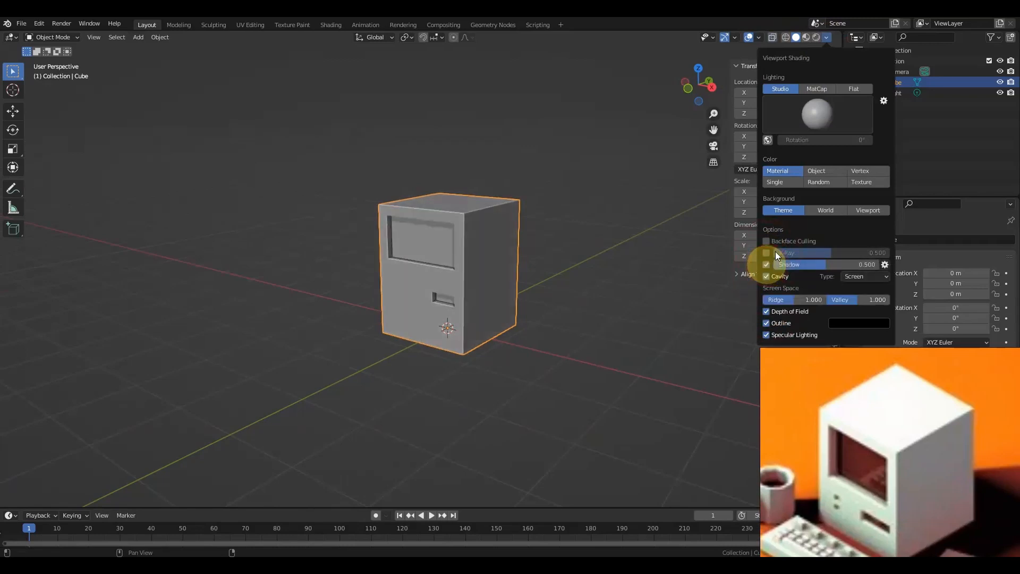
left_click_drag(809, 267, 858, 299)
scroll(804, 323, "down", 1)
mouse_move(826, 366)
right_mouse_down()
mouse_move(841, 212)
mouse_move(833, 196)
right_mouse_up()
- Place the 3D cursor on the computer's front, level with the disk slot, where the reference shows the small round buttons
scroll(519, 291, "up", 3)
mouse_move(520, 290)
left_mouse_down("alt")
mouse_move(469, 286)
mouse_move(524, 327)
mouse_move(583, 286)
mouse_move(581, 312)
mouse_move(505, 305)
left_mouse_up("alt")
scroll(529, 314, "down", 1)
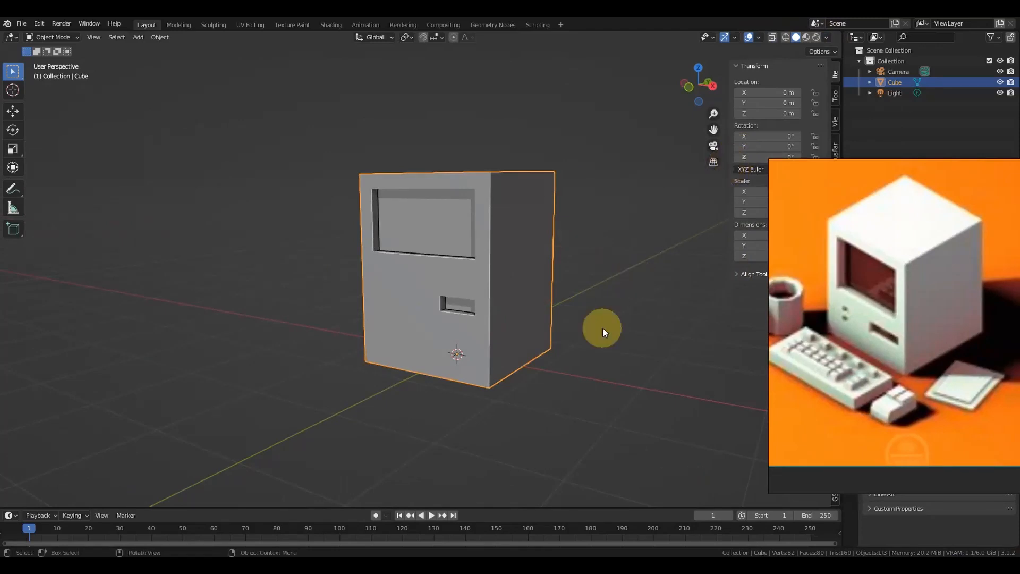
scroll(598, 351, "up", 1)
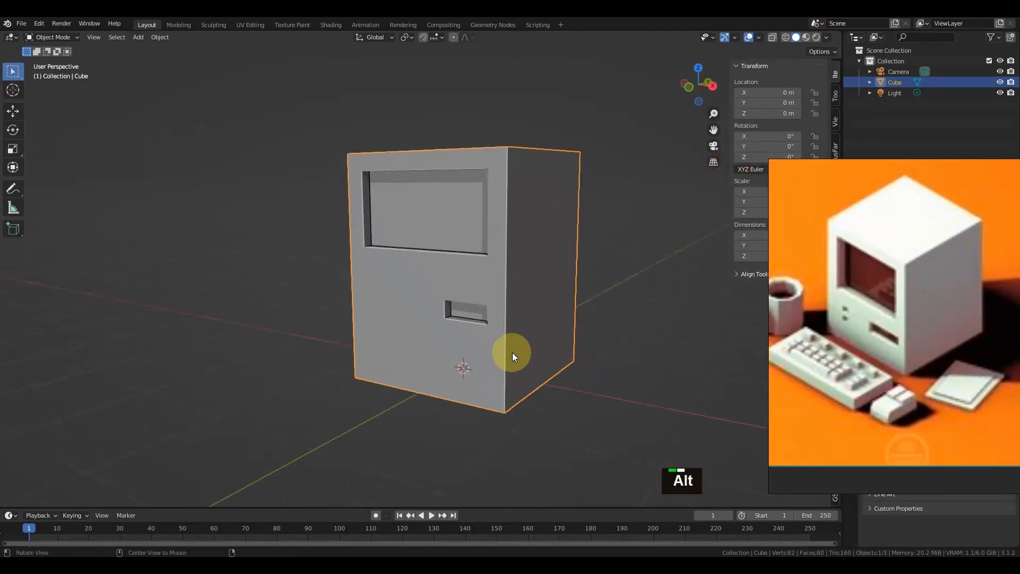
left_click_drag(514, 355, 577, 349, "alt")
scroll(478, 330, "up", 2)
left_click_drag(433, 319, 449, 335, "alt")
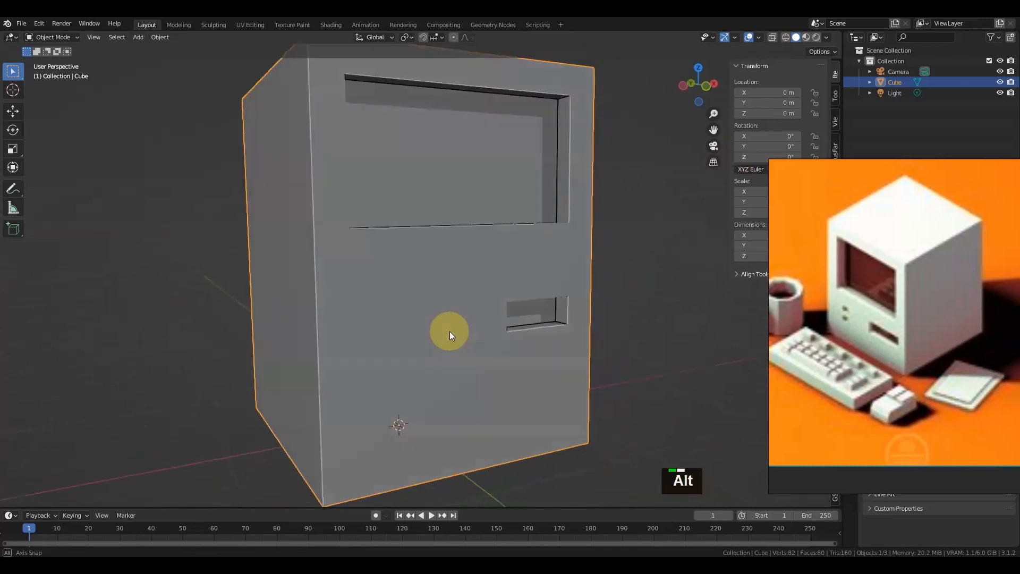
right_click(380, 311, "shift")
left_click_drag(414, 315, 437, 357, "alt")
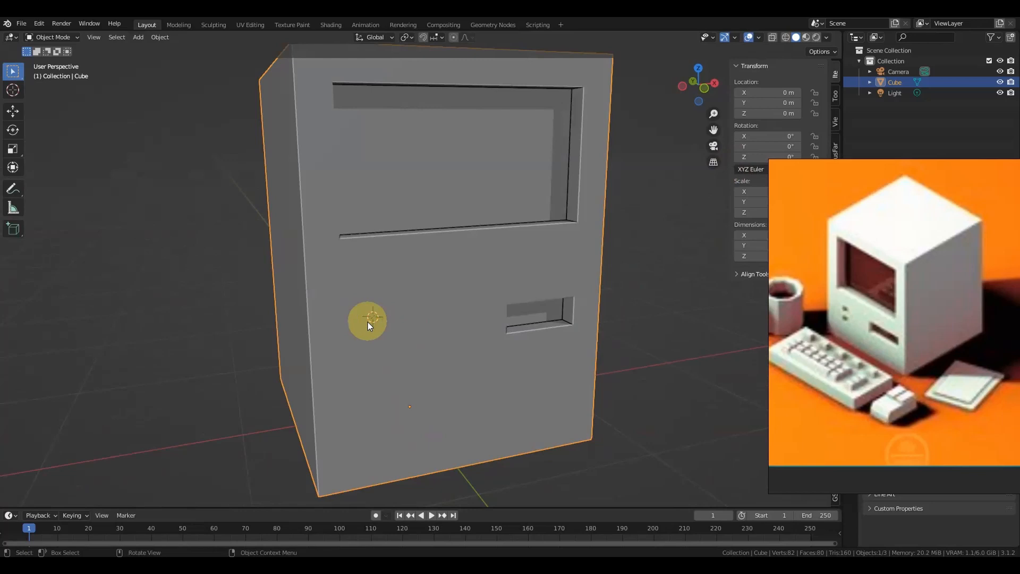
- Add a mesh cylinder at the 3D cursor on the computer's front for the round button
key("shift")
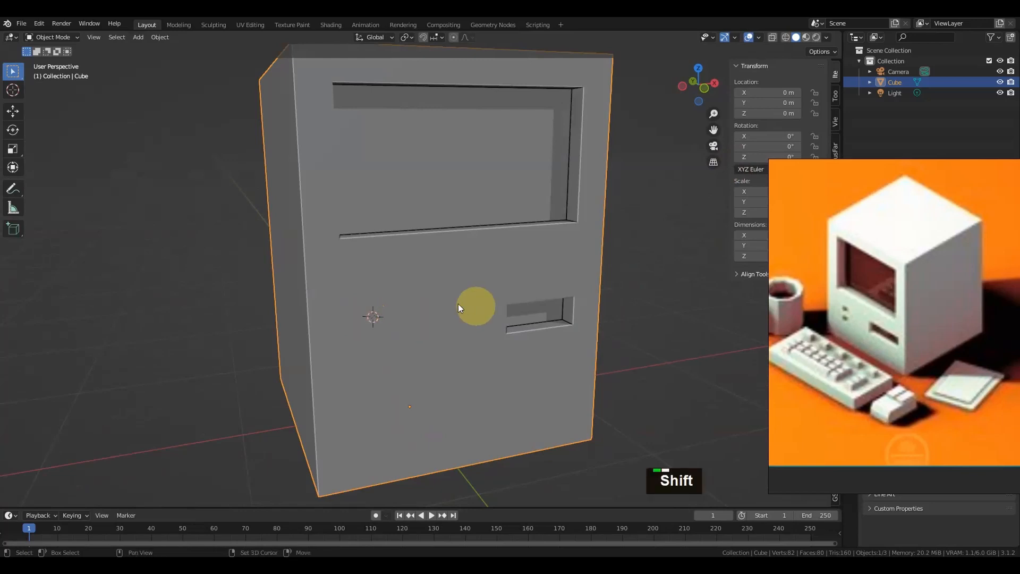
key("shift+a")
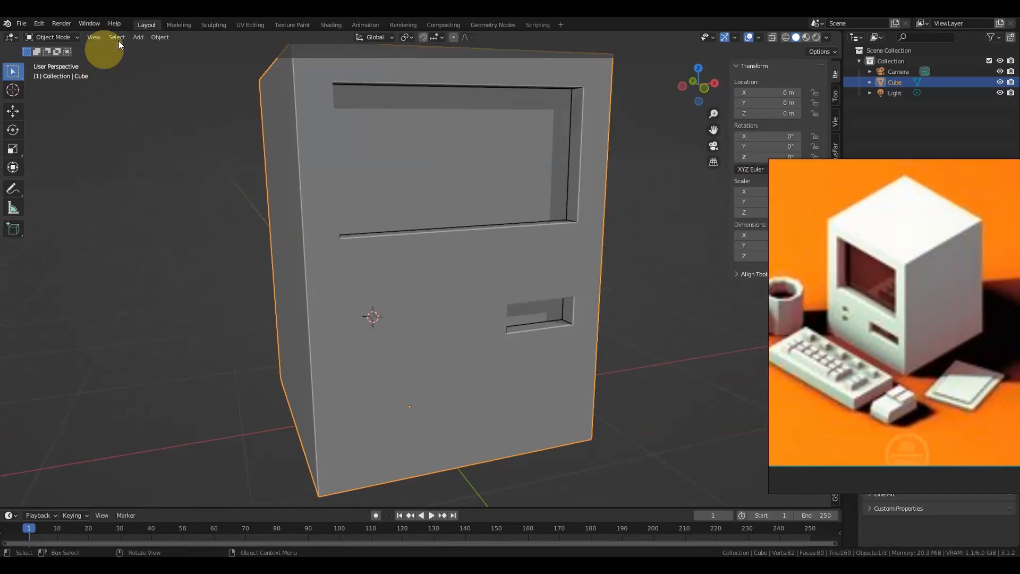
left_click(138, 37)
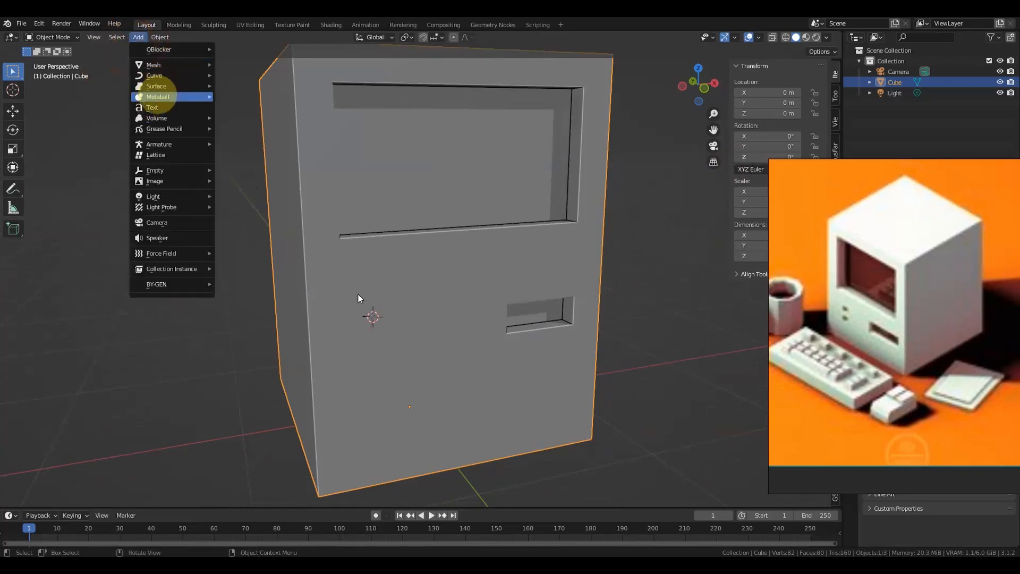
left_click(372, 308)
key("shift+a")
mouse_move(374, 306)
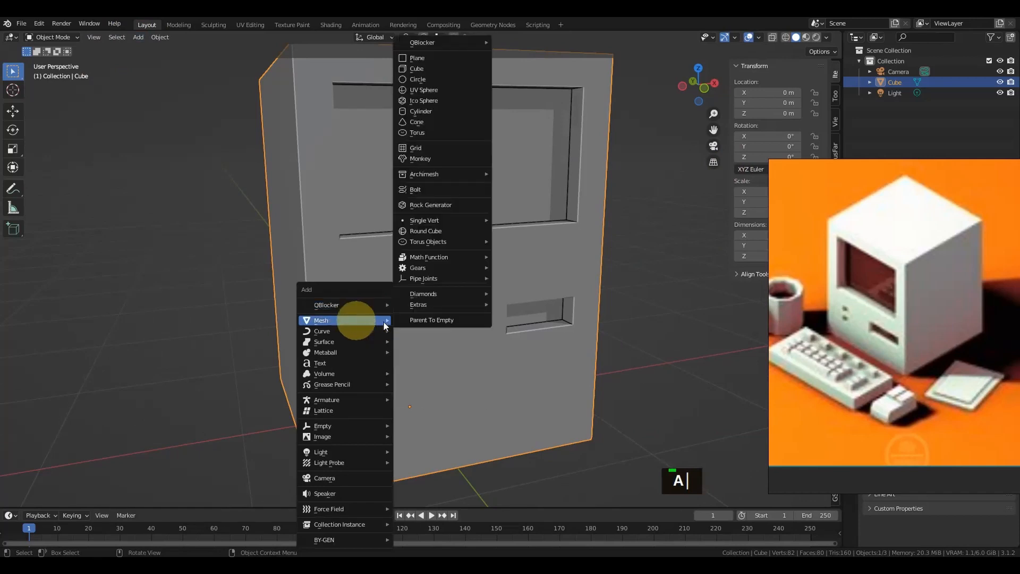
left_click(448, 109)
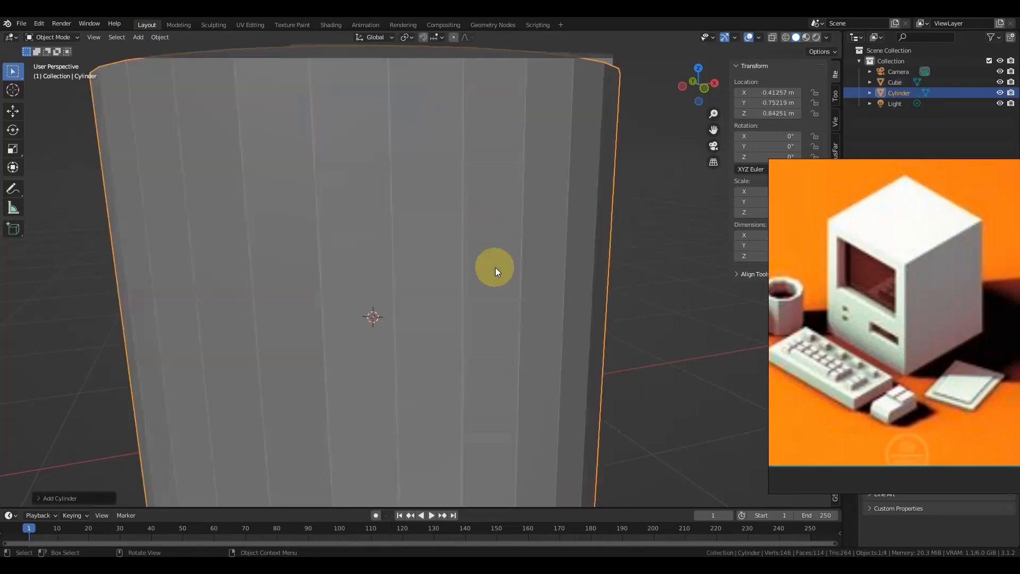
scroll(500, 282, "down", 4)
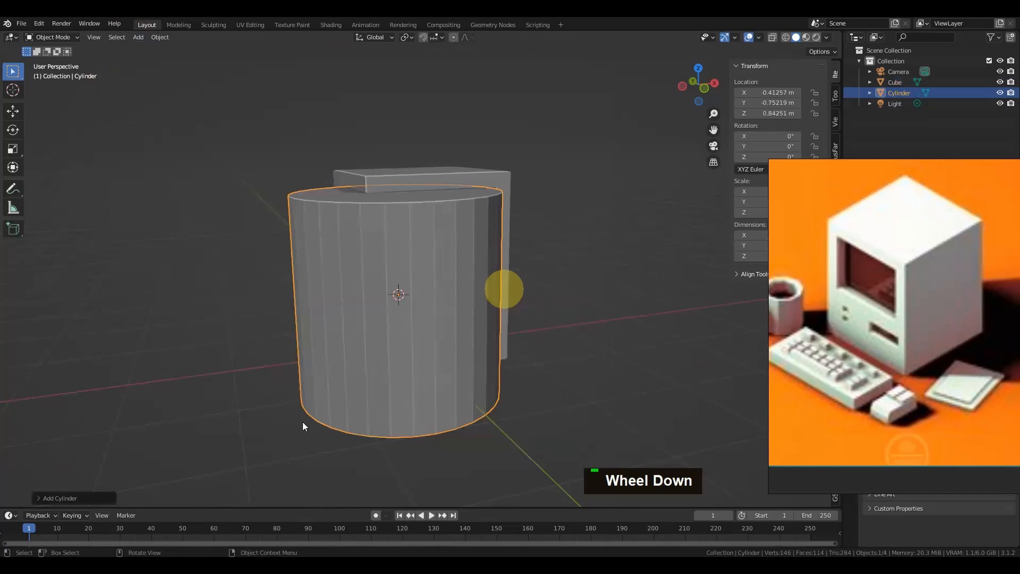
left_click(97, 489)
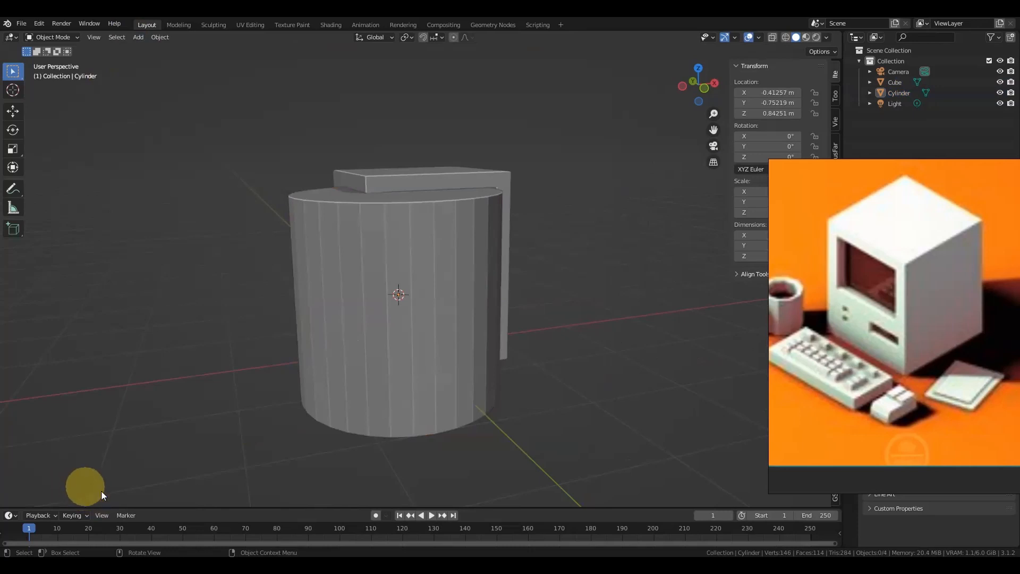
key("F3")
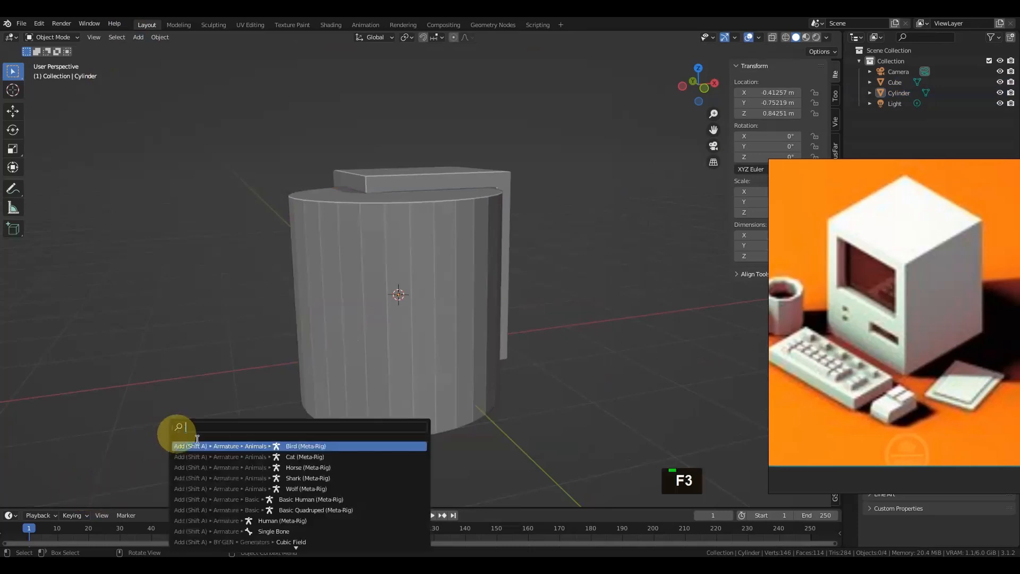
key("Escape")
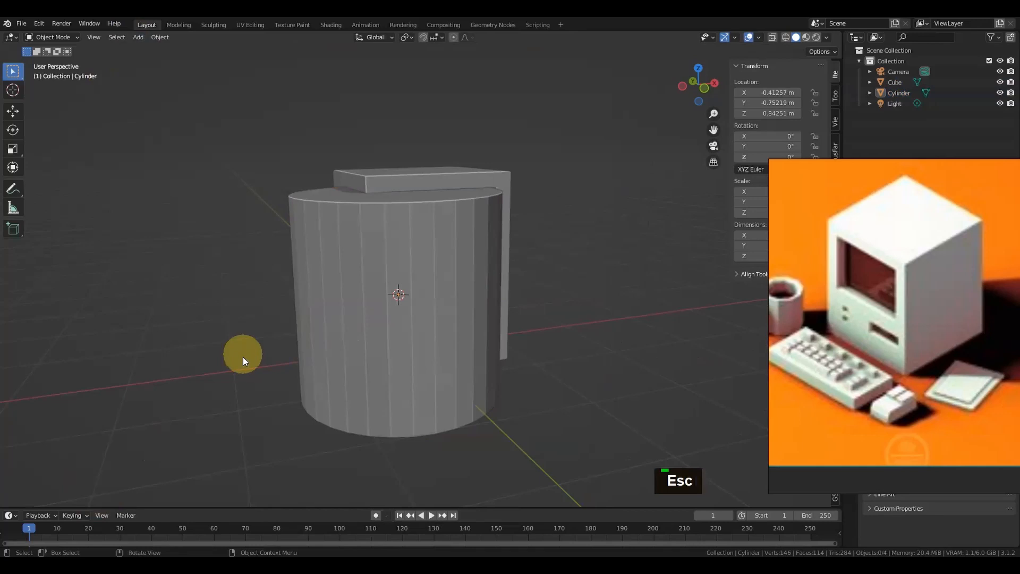
key("F9")
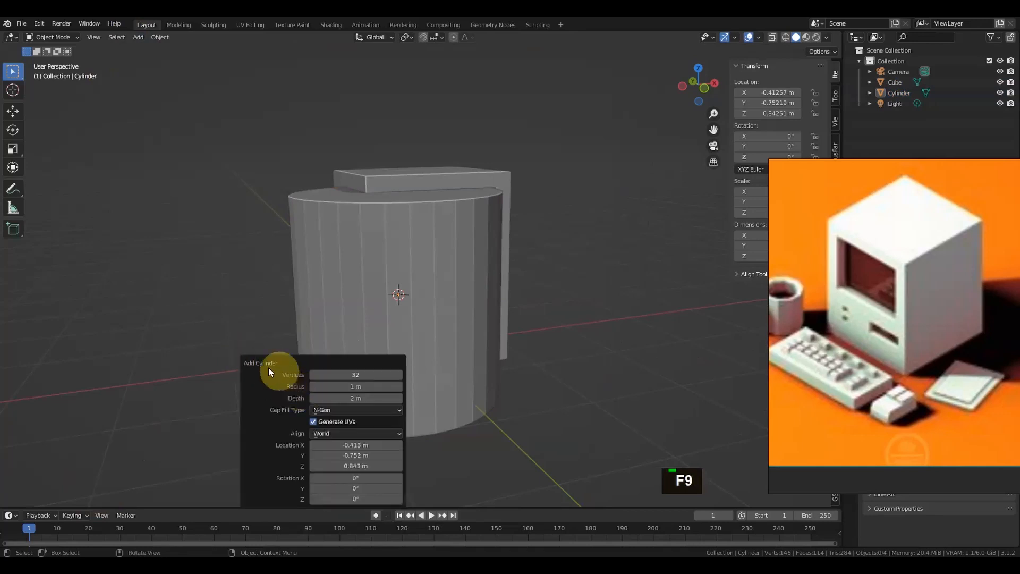
left_click_drag(262, 362, 145, 262)
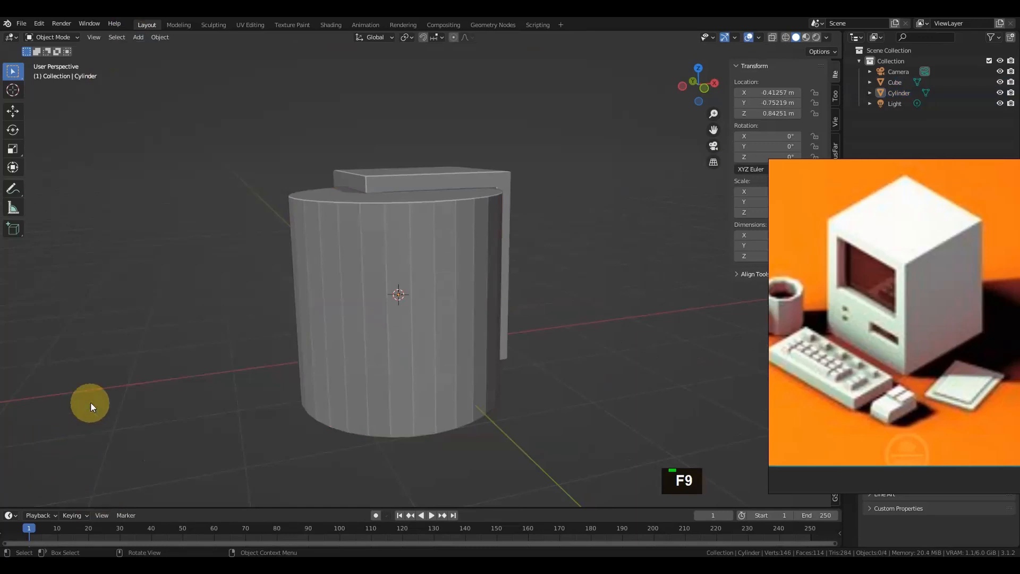
- Set the vertex count of the newly added cylinder to 8
key("F9")
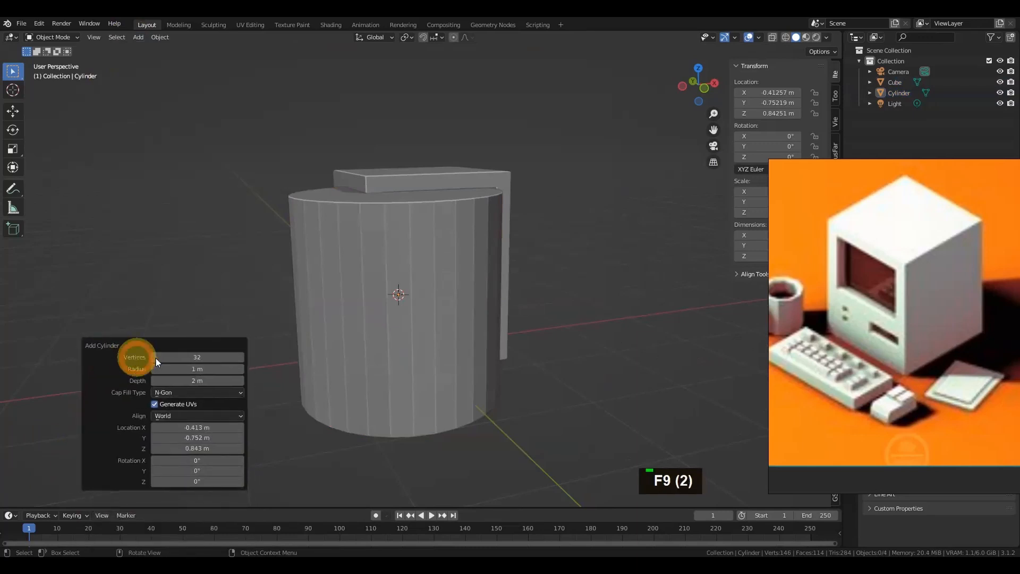
double_click(156, 359)
left_click(157, 358)
left_click(157, 358)
left_click(156, 358)
left_click(155, 359)
left_click(155, 358)
double_click(155, 358)
double_click(155, 358)
double_click(155, 358)
double_click(155, 358)
double_click(156, 358)
double_click(156, 358)
double_click(155, 358)
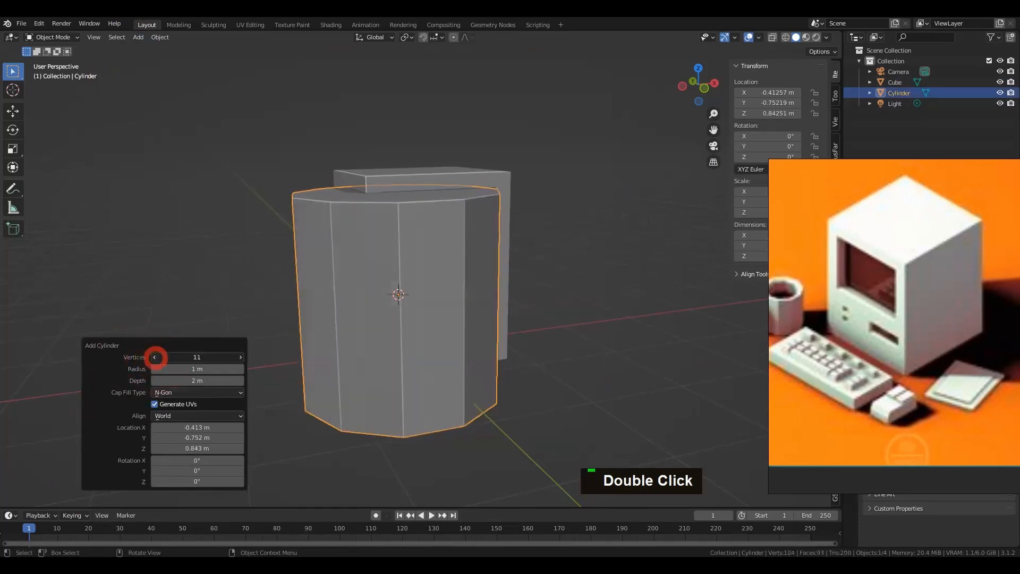
double_click(155, 358)
left_click(155, 358)
- Set the new cylinder's radius to 0.07 m and its depth to 0.02 m
left_click_drag(159, 368, 128, 367)
left_click_drag(204, 379, 82, 353)
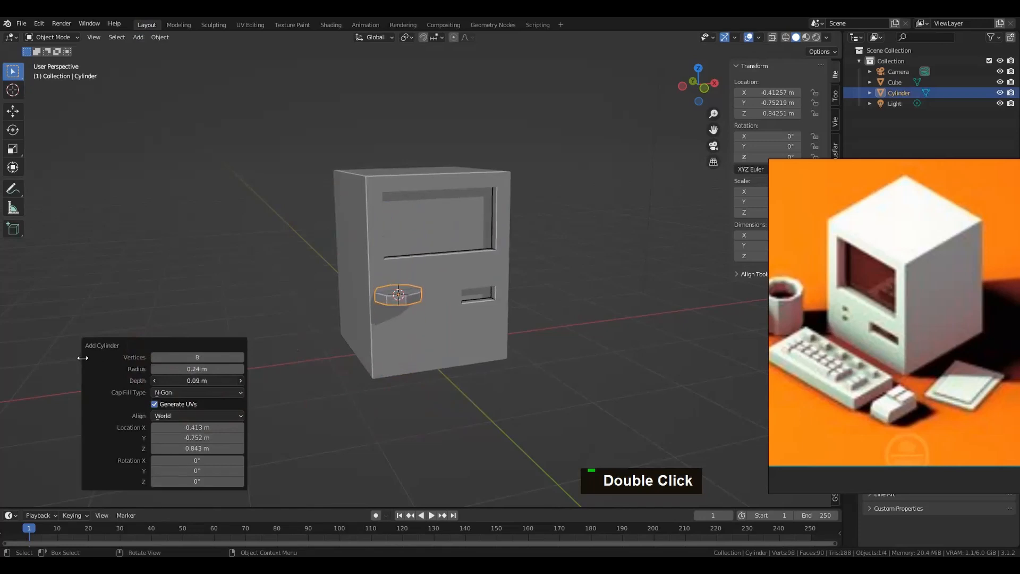
mouse_move(227, 368)
left_mouse_down()
mouse_move(210, 368)
mouse_move(218, 379)
left_mouse_up()
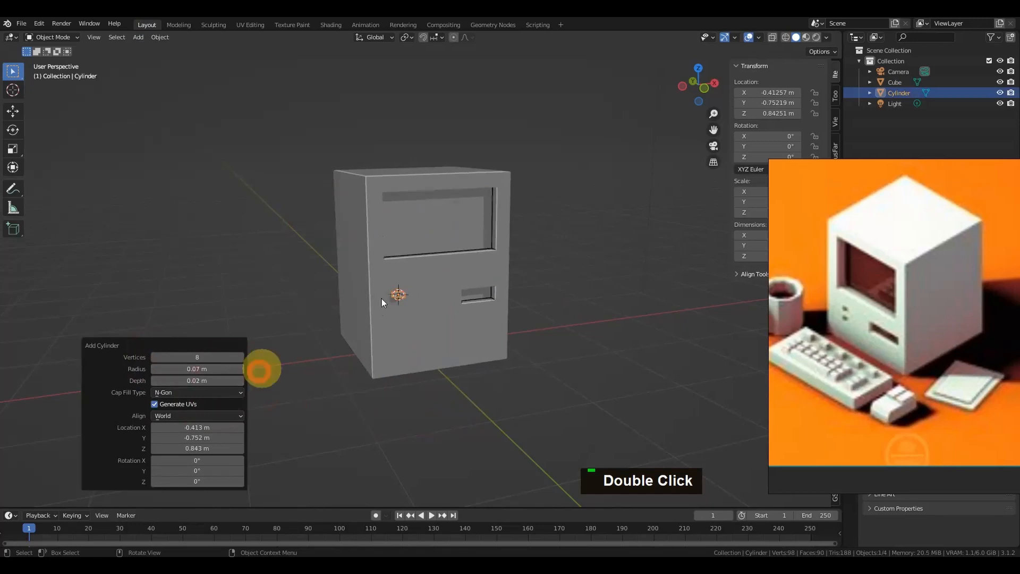
- Move the floating reference image clear of the selected cylinder's transform values
scroll(398, 298, "up", 5)
scroll(388, 328, "up", 2)
left_click_drag(396, 337, 440, 288, "alt+shift")
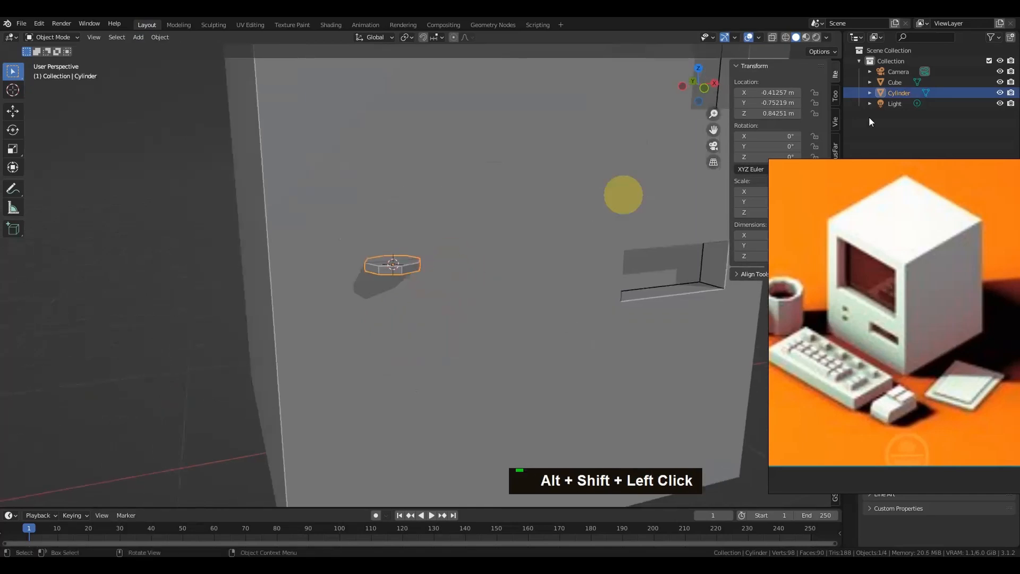
right_click_drag(808, 195, 891, 271)
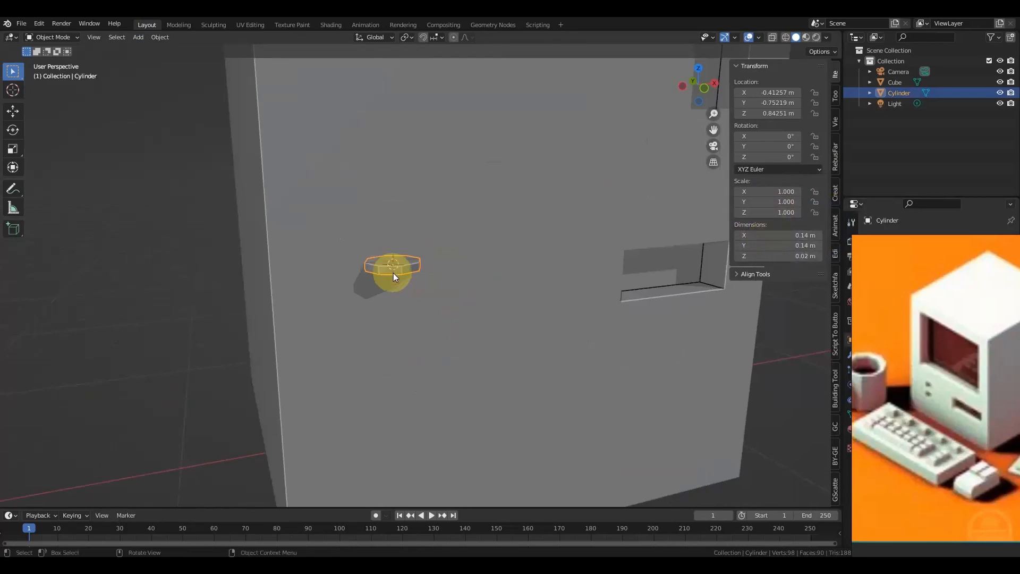
key("F9")
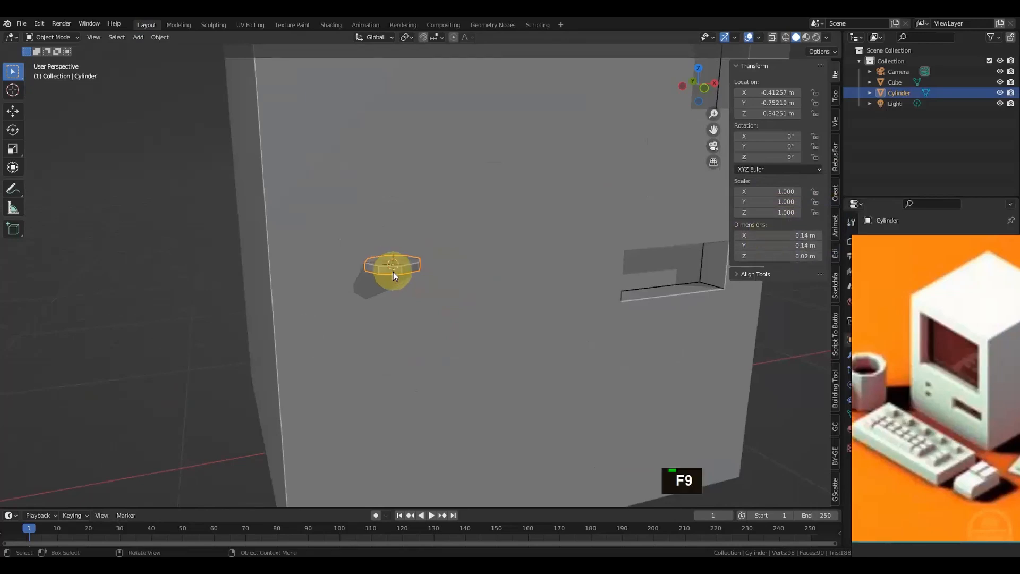
key("F9")
left_click_drag(404, 270, 406, 308, "alt")
left_click(407, 266)
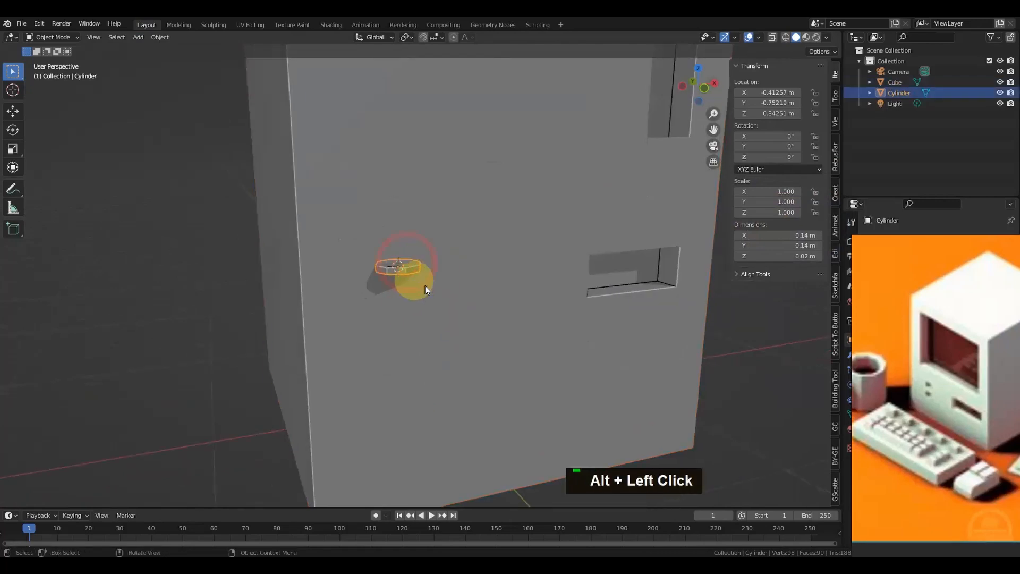
key("Tab")
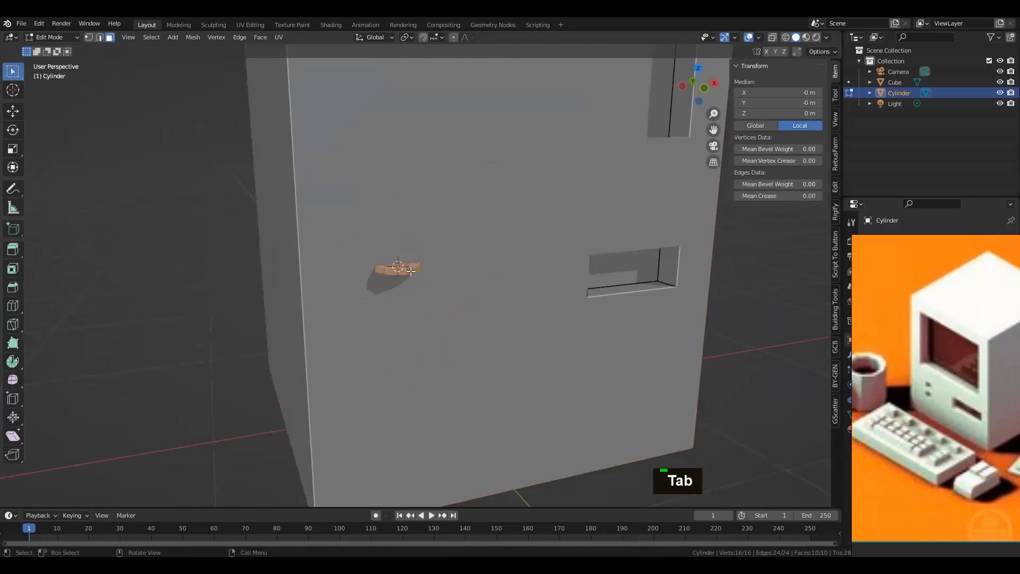
scroll(411, 271, "up", 2)
key("e")
key("z")
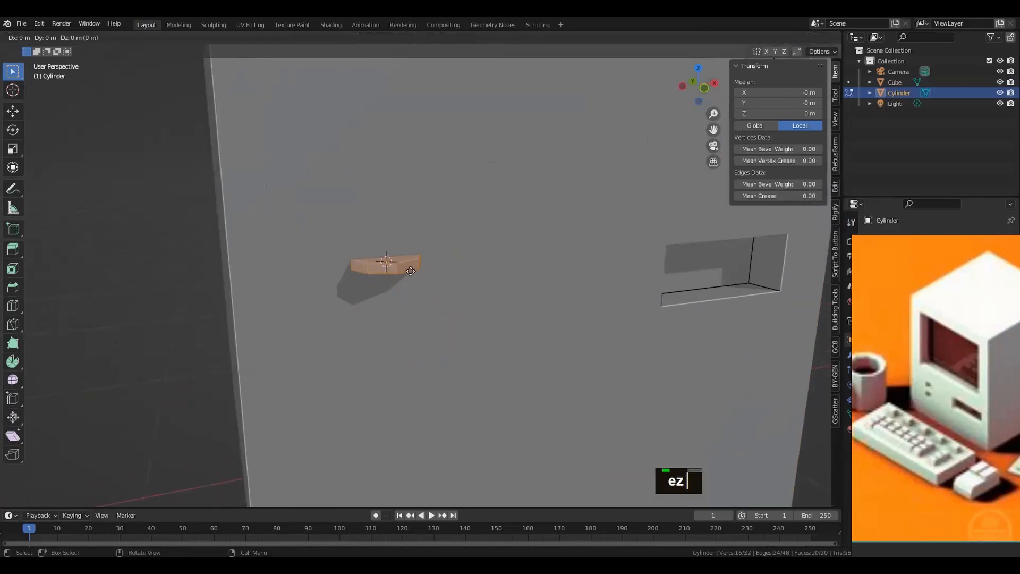
key("x")
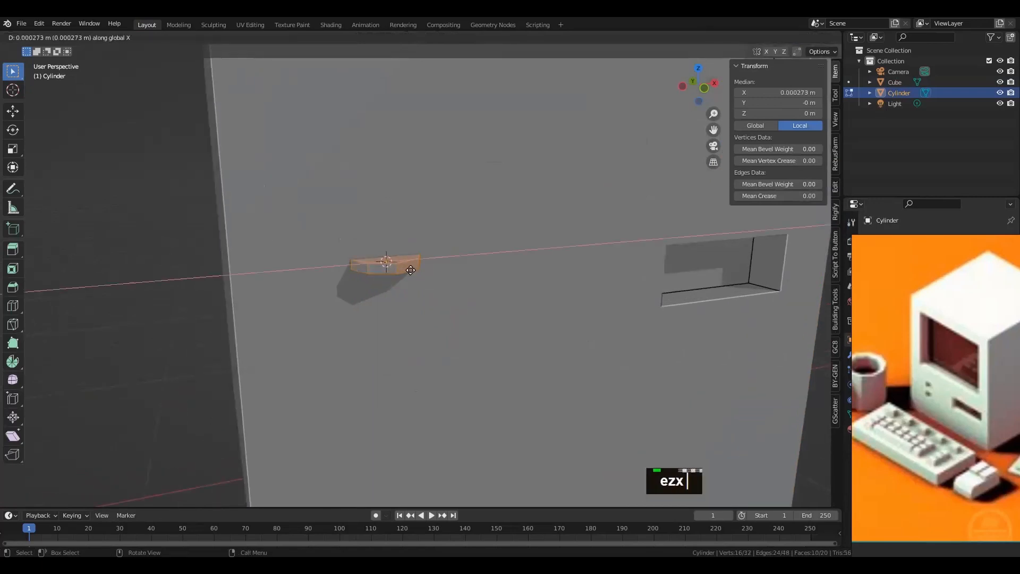
right_click(442, 272)
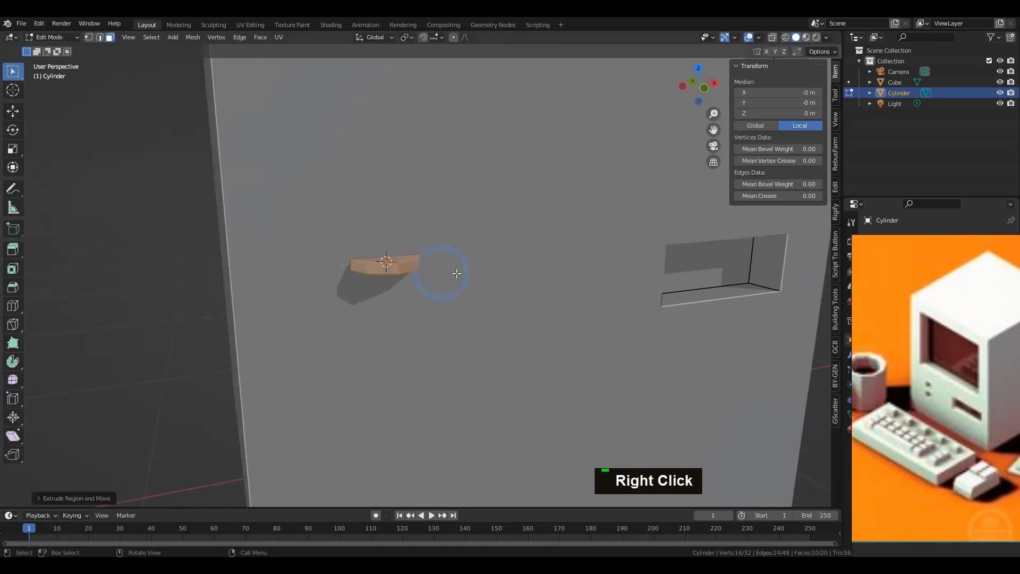
key("Tab")
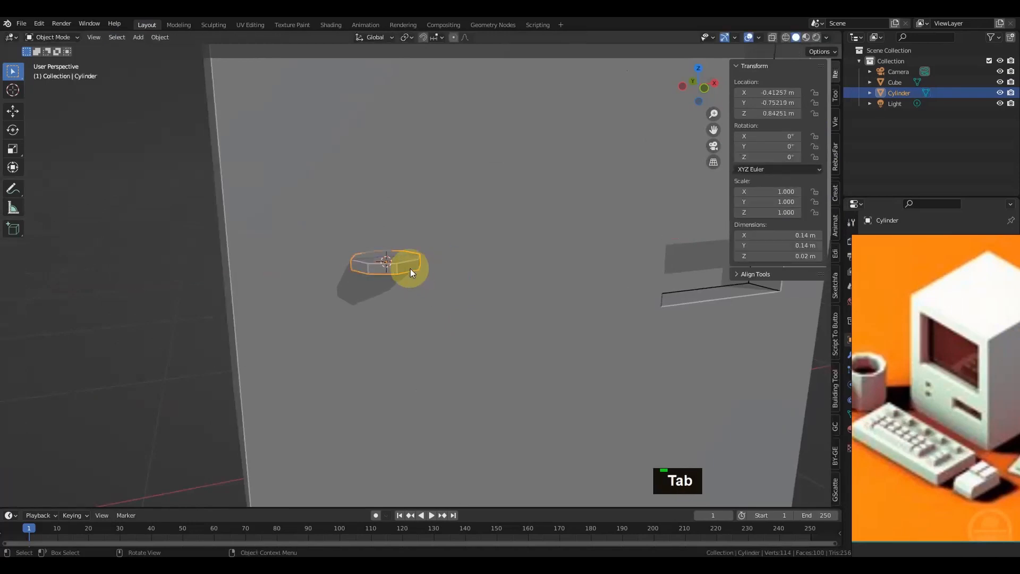
key("g")
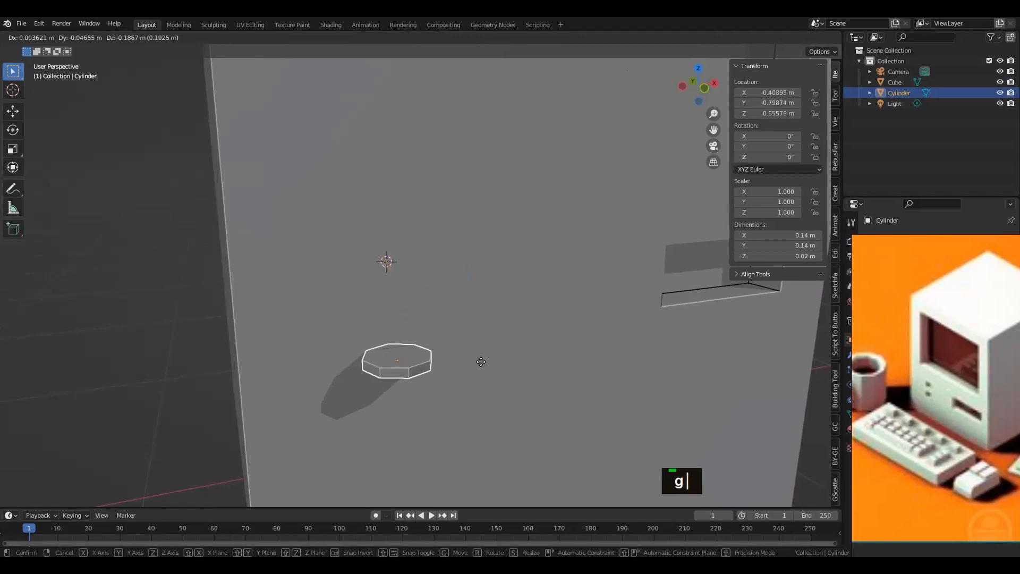
right_click(496, 292)
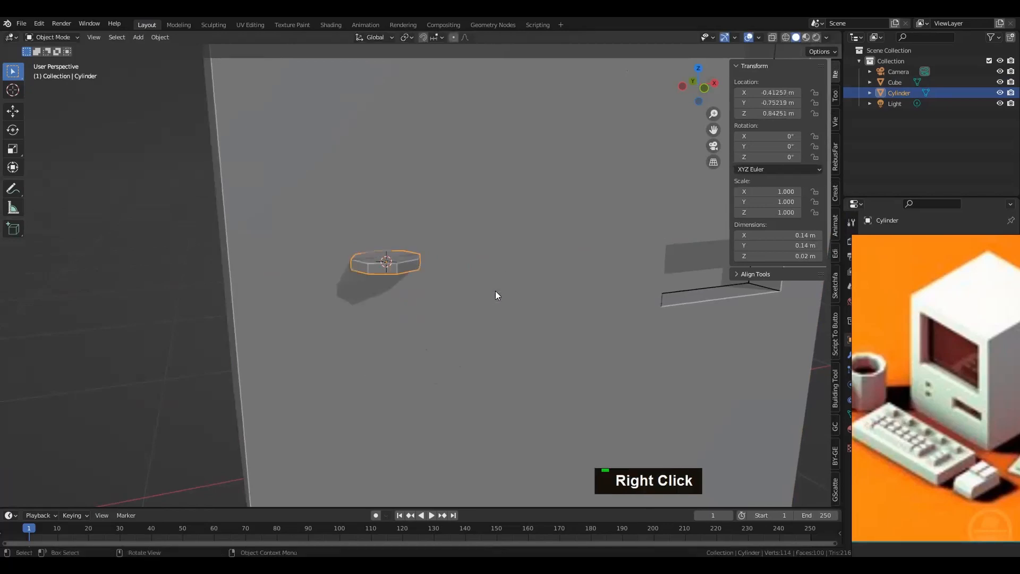
- Enter Edit Mode on the cylinder and rotate its selected geometry 90° about the X axis
key("Tab")
type("rx")
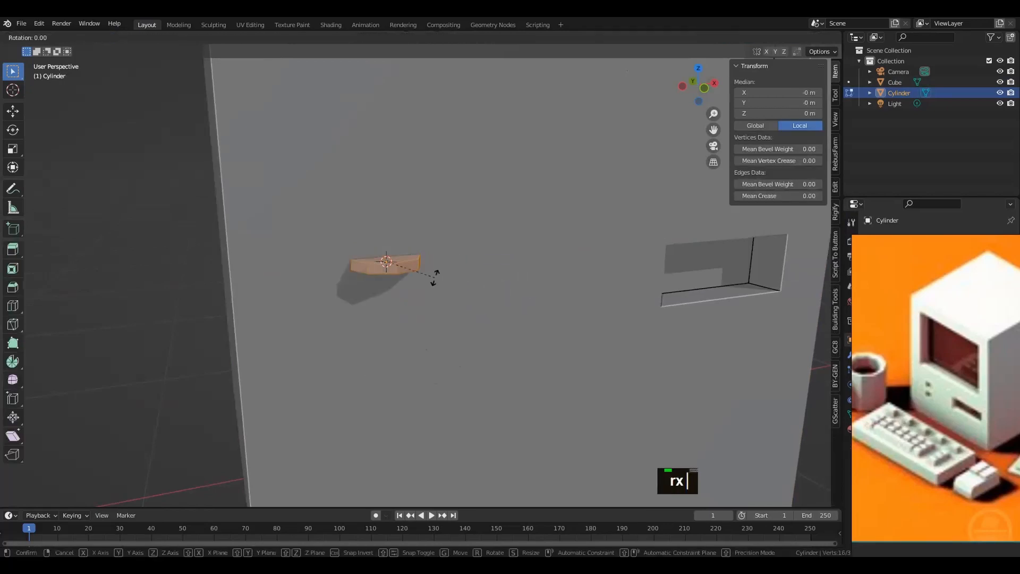
type("90")
key("Return")
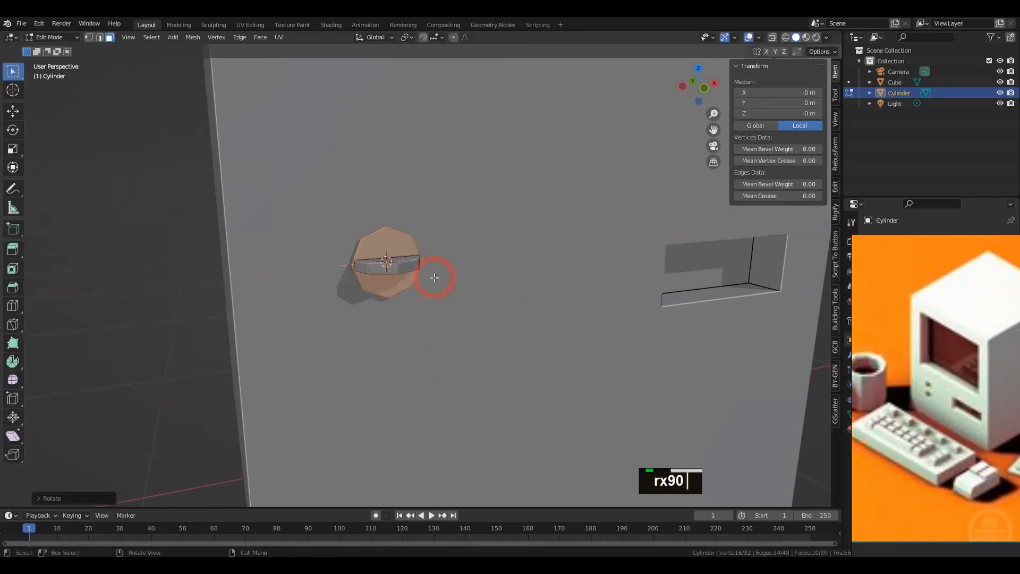
- Select all linked faces of the flat horizontal disc crossing the upright one and delete its vertices
scroll(434, 278, "up", 4)
left_click(395, 259)
left_click_drag(395, 259, 482, 307, "alt")
key("Tab")
key("Tab")
left_click(489, 310)
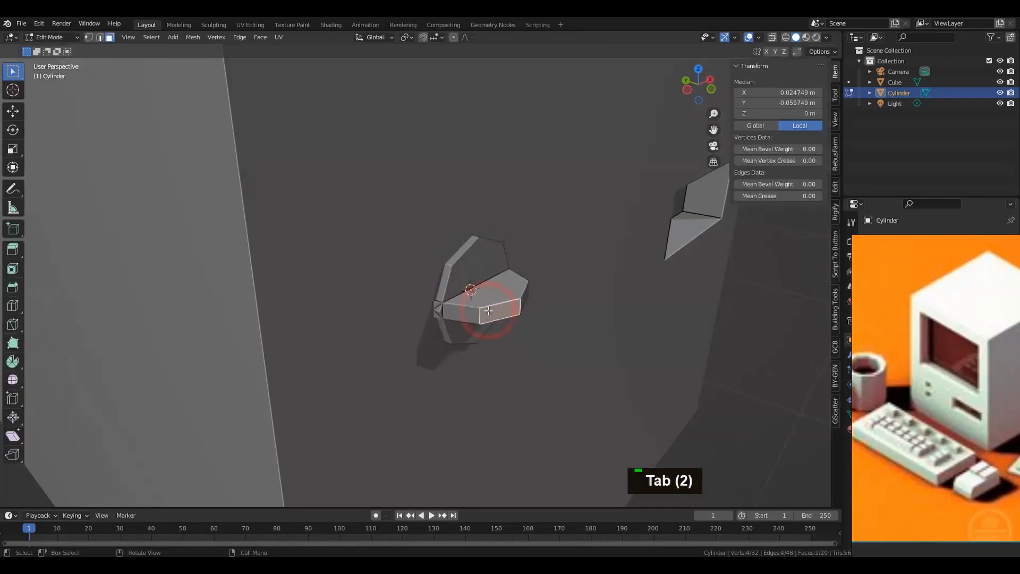
key("l")
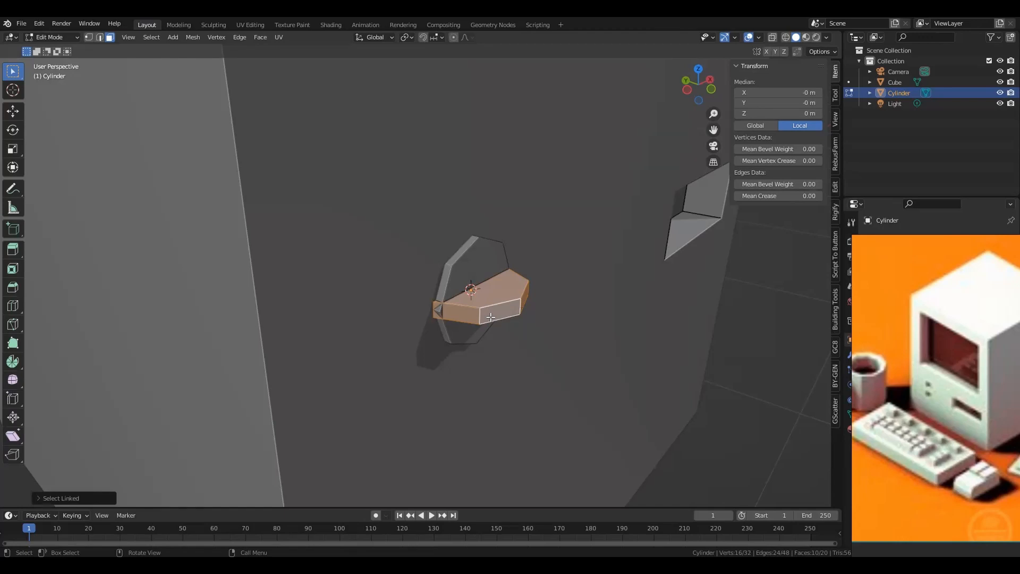
key("shift")
key("l")
key("l")
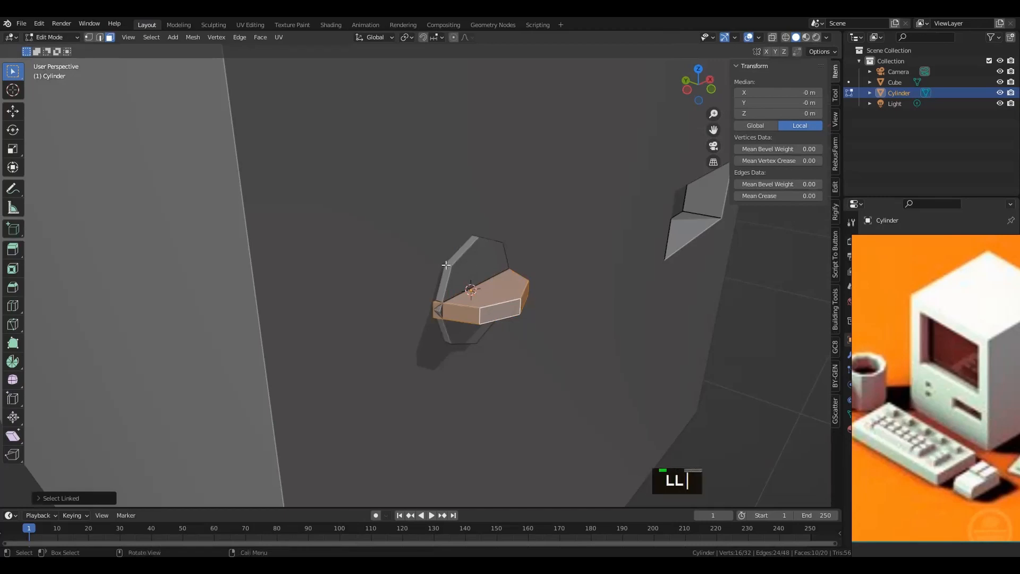
key("l")
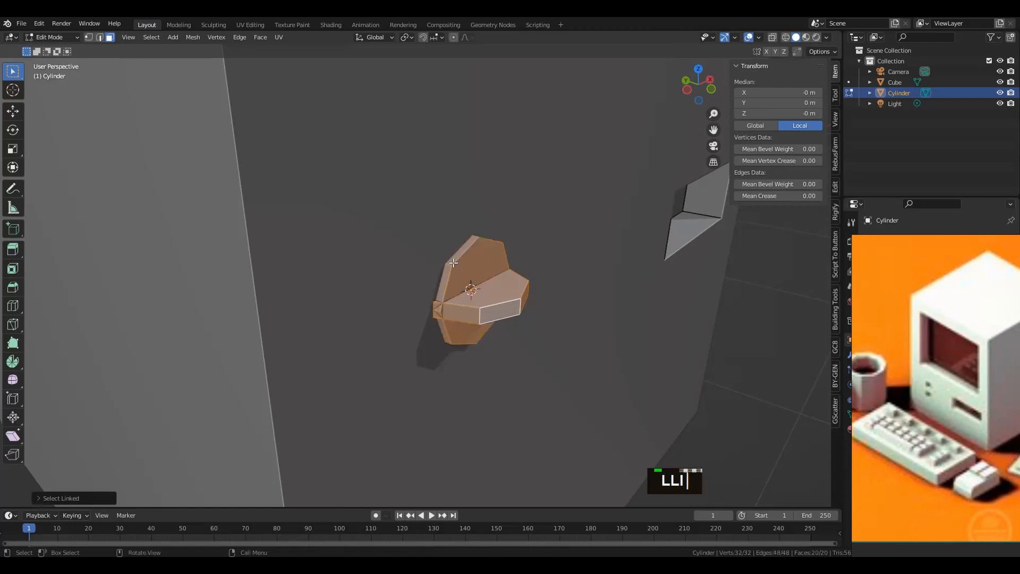
key("shift")
key("shift+l")
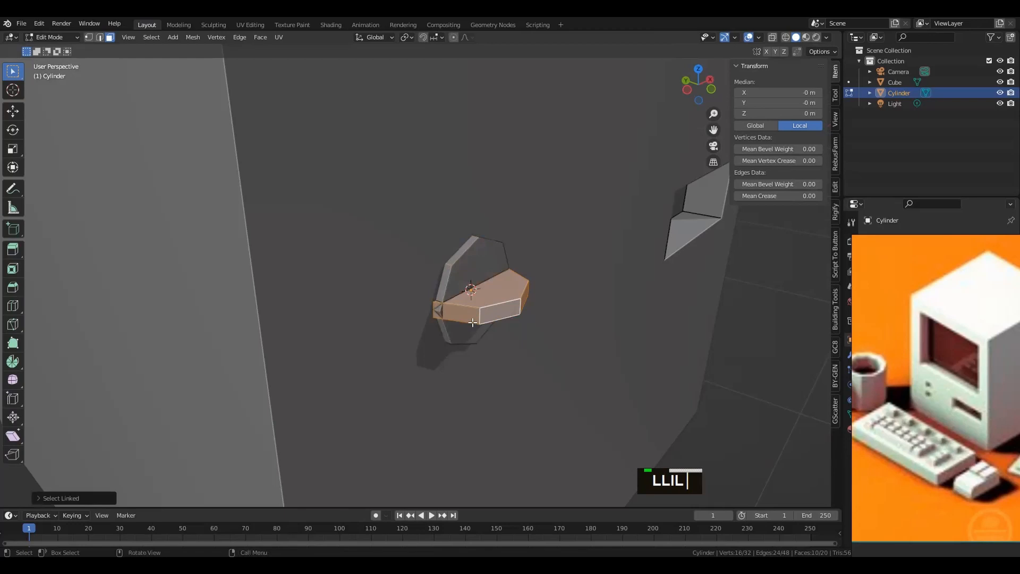
key("x")
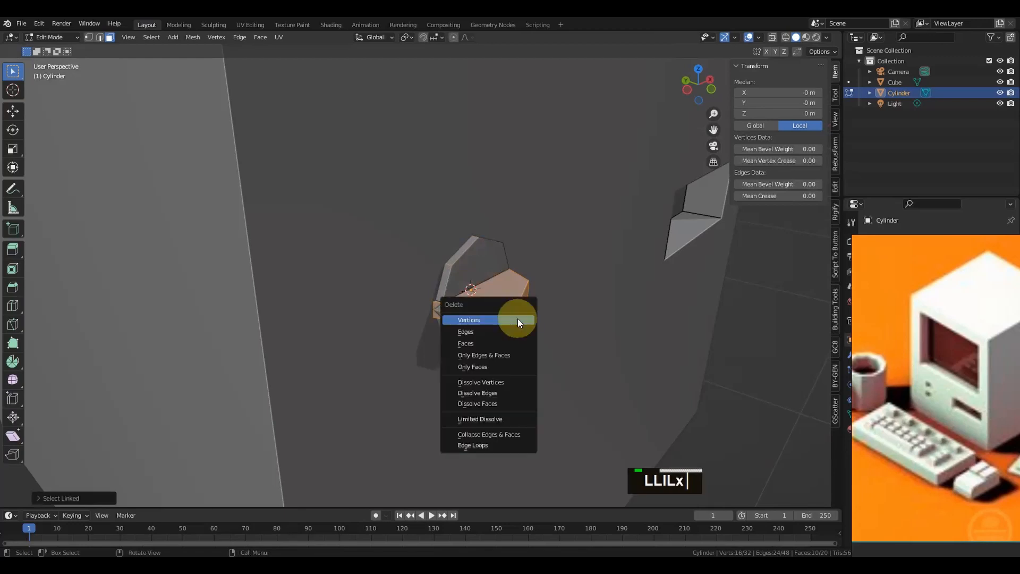
left_click(517, 318)
- Select the whole upright button disc and thicken it by scaling it up along the global Y axis
left_click_drag(519, 319, 490, 303, "alt")
scroll(432, 282, "down", 3)
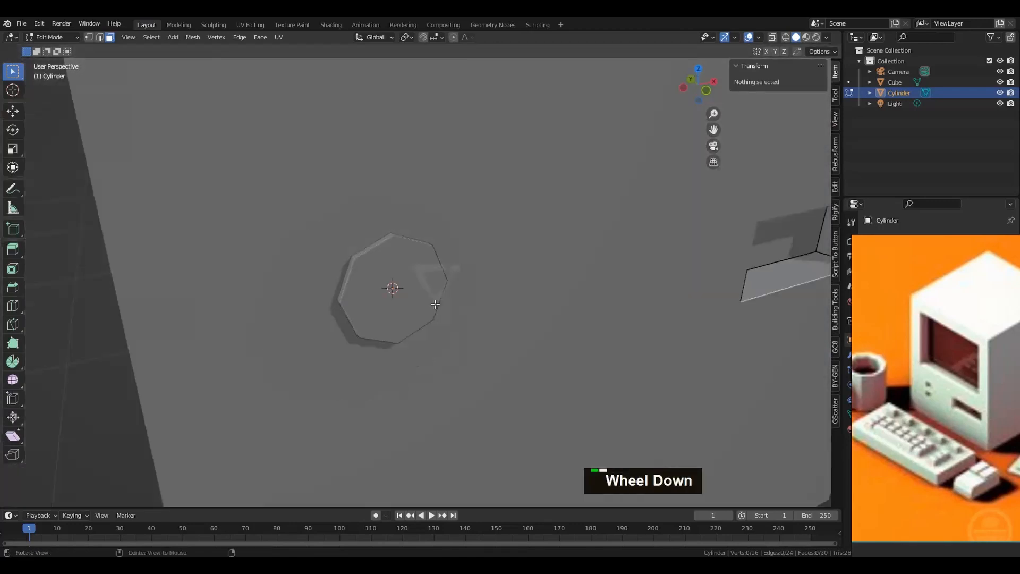
left_click_drag(432, 283, 530, 315, "alt")
left_click(526, 309)
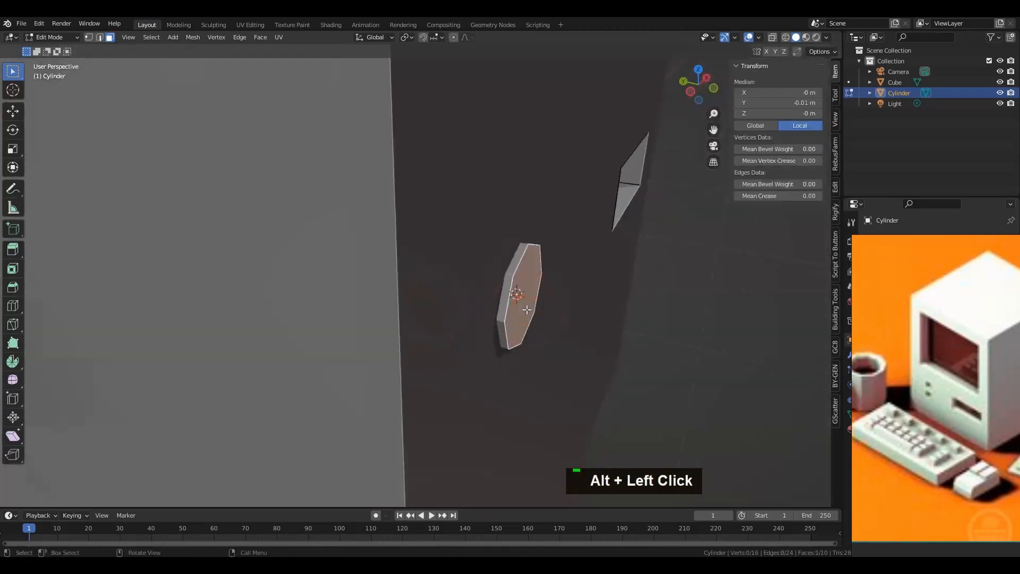
key("ctrl+l")
key("s")
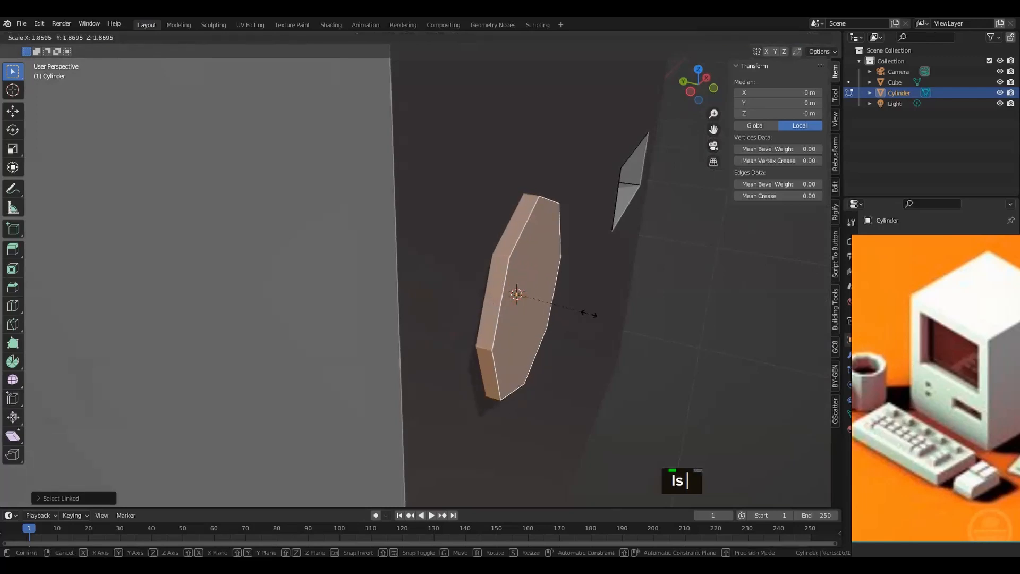
key("z")
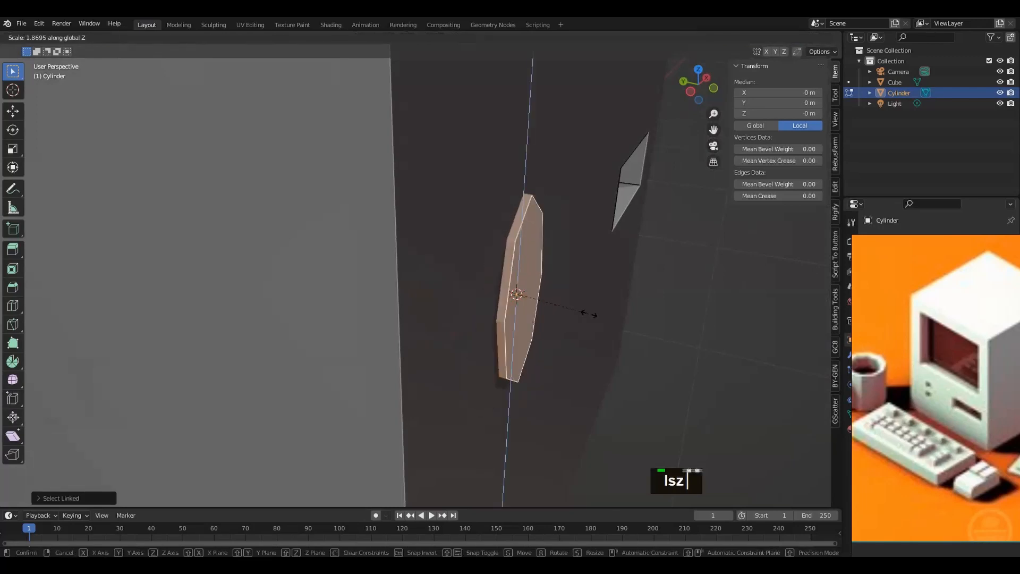
key("y")
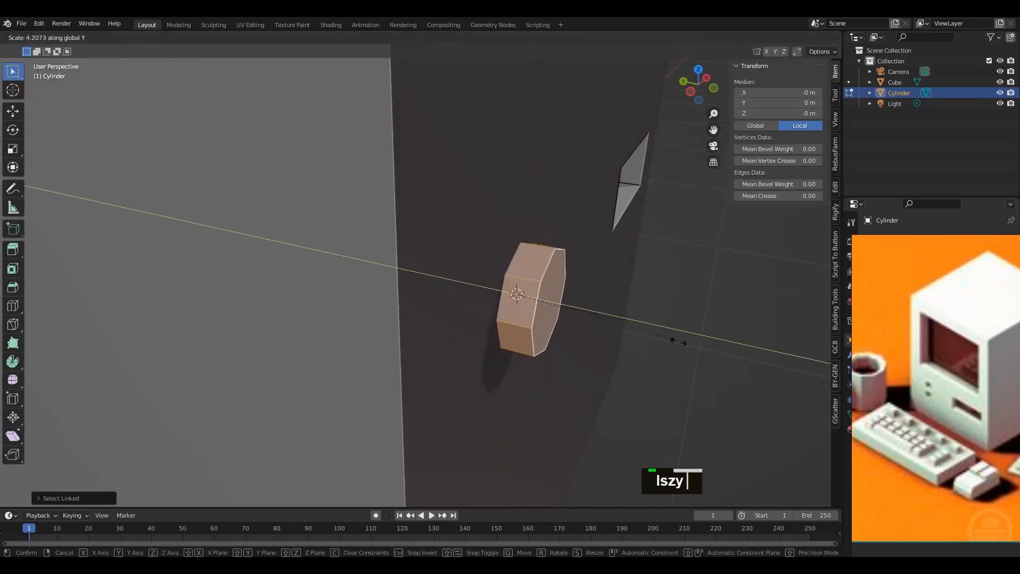
left_click(613, 340)
left_click_drag(612, 339, 506, 323, "alt")
scroll(472, 297, "down", 5)
scroll(510, 317, "up", 3)
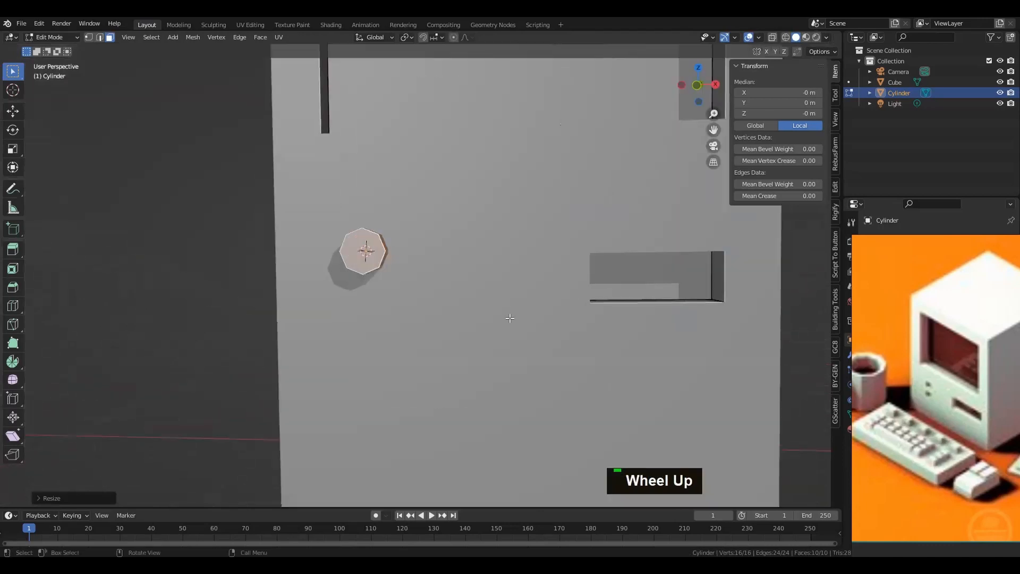
- Shrink the button to about 0.068 m in diameter by scaling with global Y locked, and shorten it along the global Y axis
key("s")
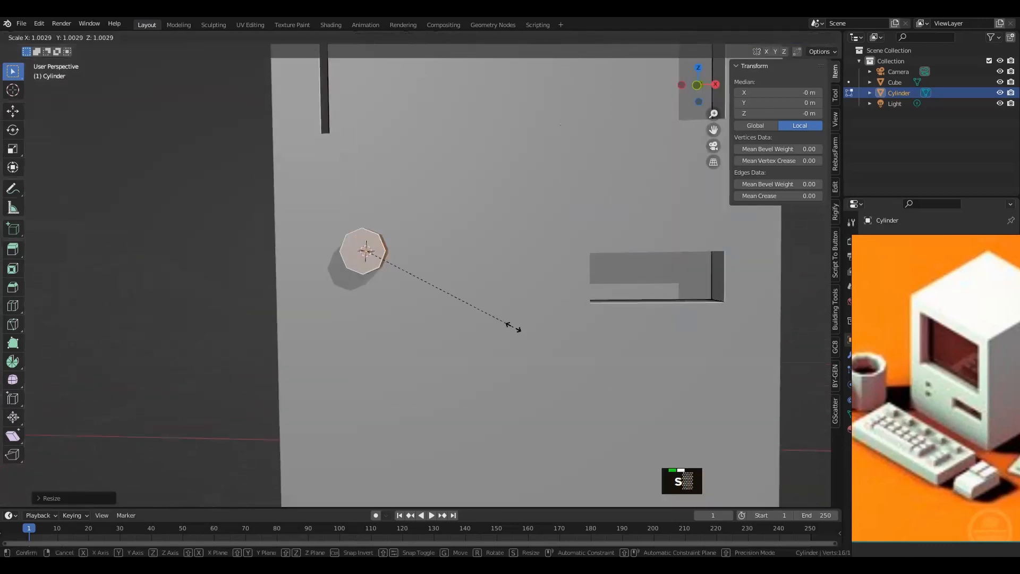
key("y")
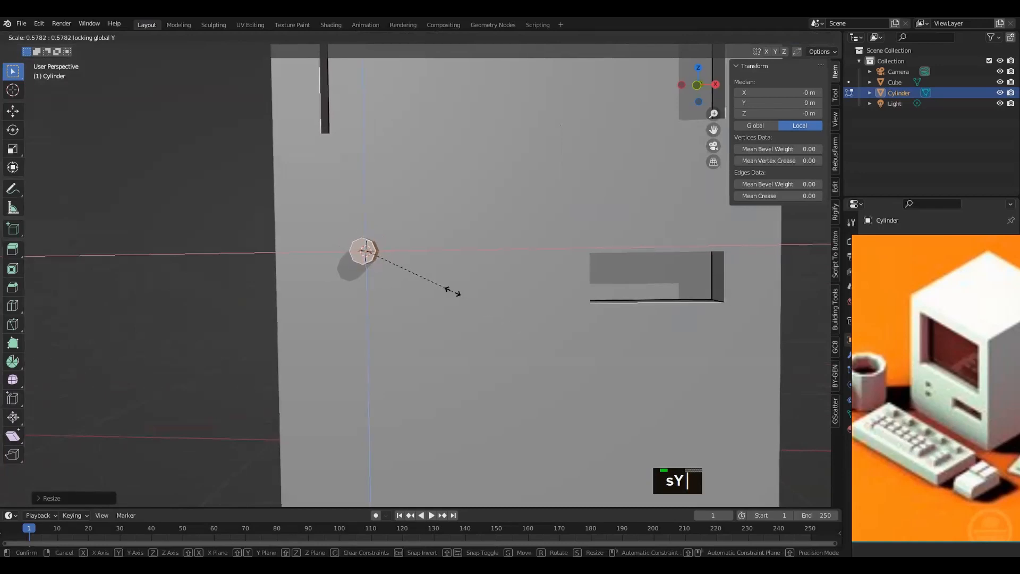
left_click(444, 285)
left_click_drag(441, 285, 560, 314, "alt")
scroll(540, 285, "up", 3)
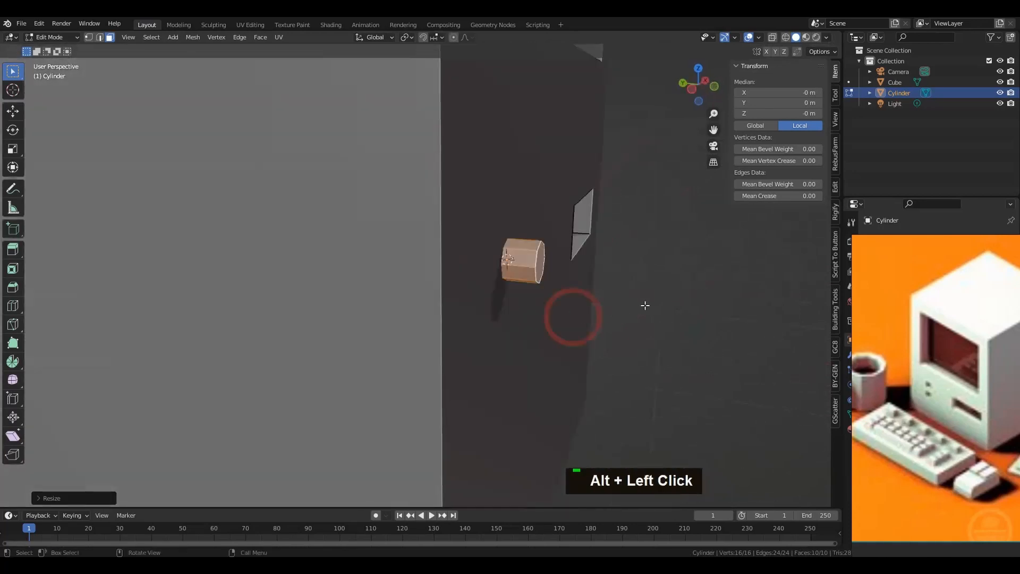
key("s")
key("y")
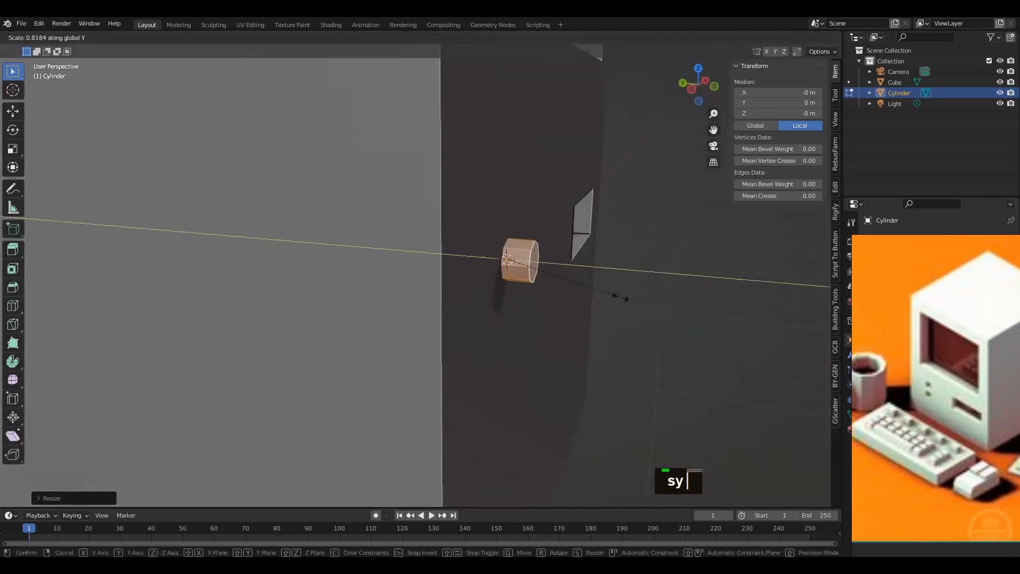
- Select the octagonal end face of the button nearest the case and move it about -0.031 m along the global Y axis
left_click_drag(596, 286, 310, 298, "alt")
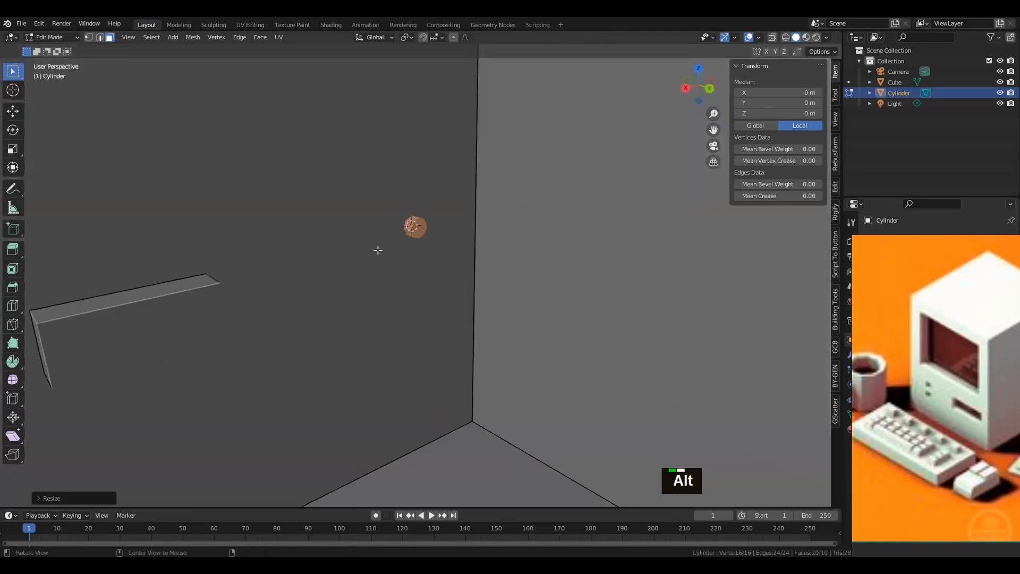
scroll(435, 234, "up", 2)
left_click_drag(412, 204, 229, 350, "alt+shift")
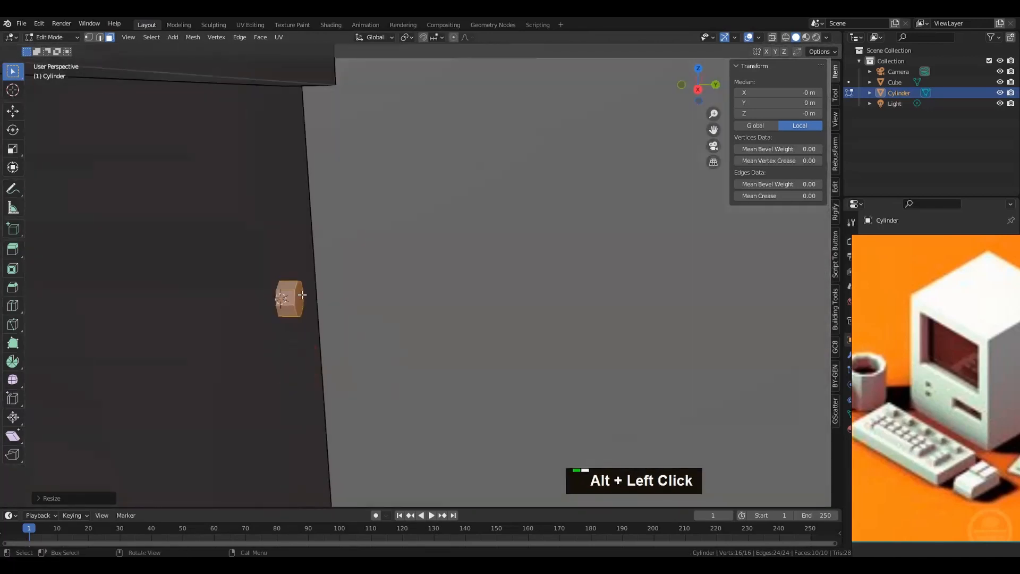
scroll(171, 341, "up", 3)
left_click(148, 340)
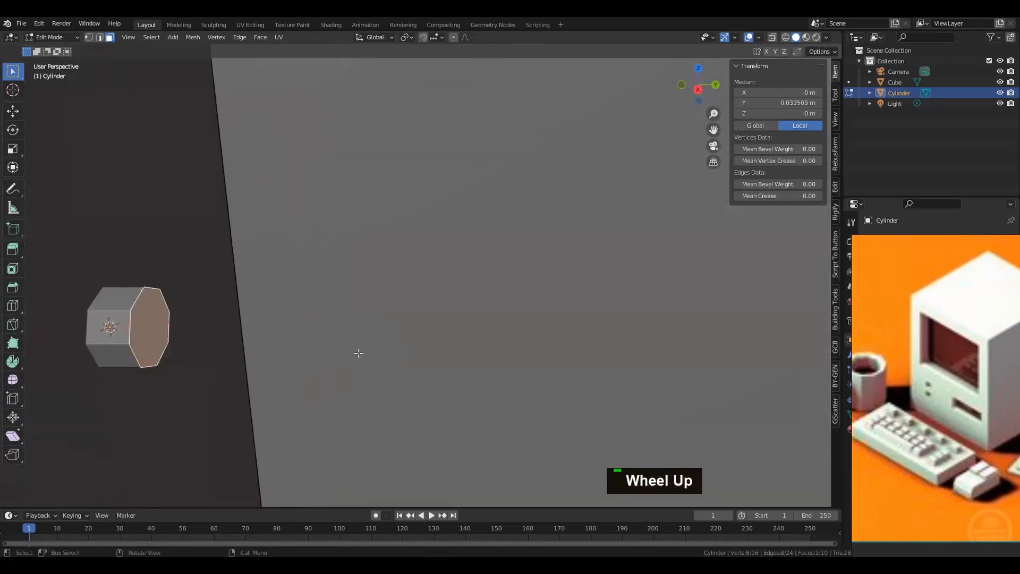
scroll(425, 352, "down", 3)
key("g")
key("y")
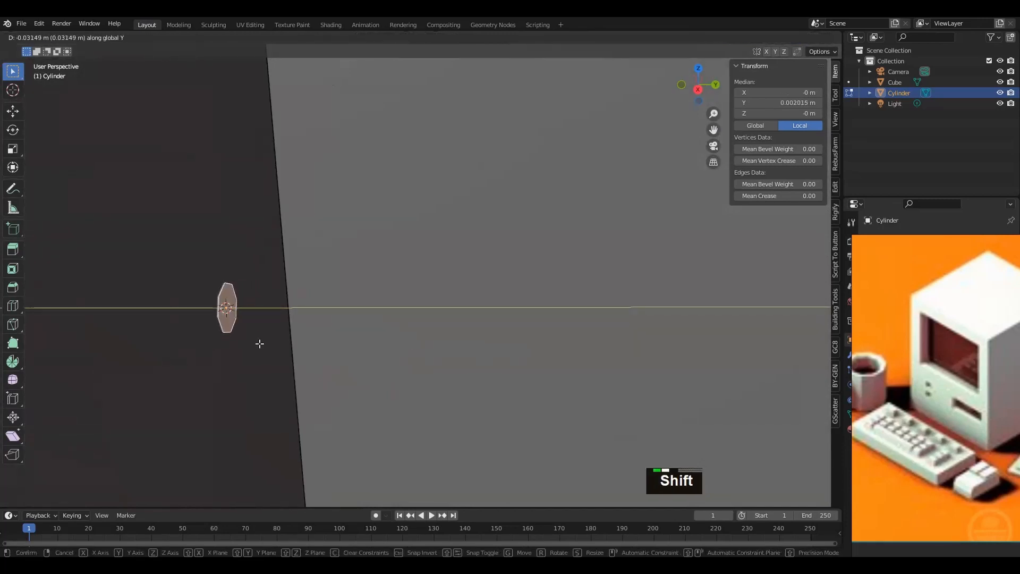
left_click(258, 344)
- Return to Object Mode, duplicate the button and move the copy about 0.15 m down along the global Z axis
scroll(318, 358, "down", 2)
left_click_drag(371, 371, 458, 354, "alt")
scroll(465, 356, "down", 2)
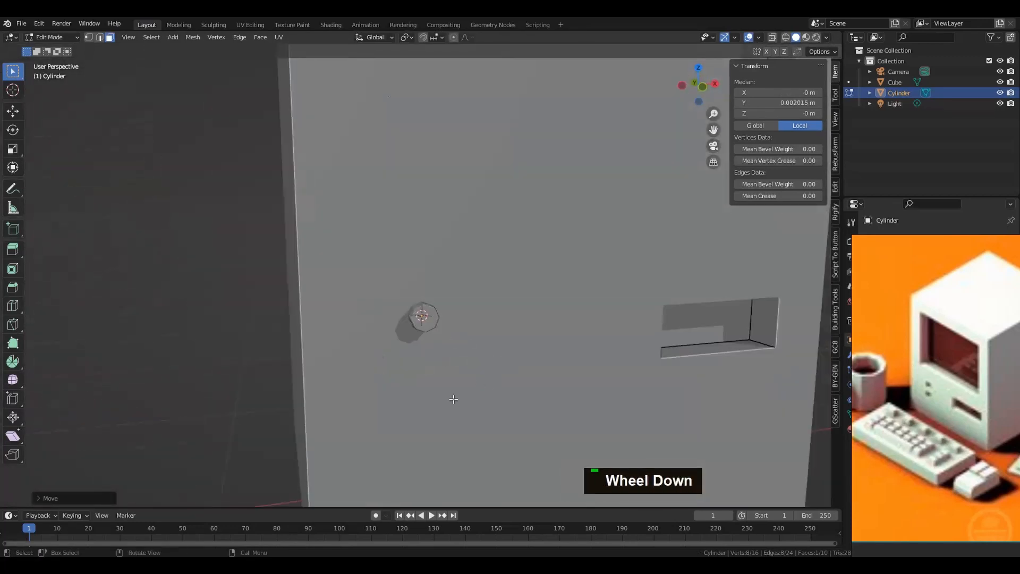
scroll(531, 305, "down", 1)
scroll(531, 305, "down", 1)
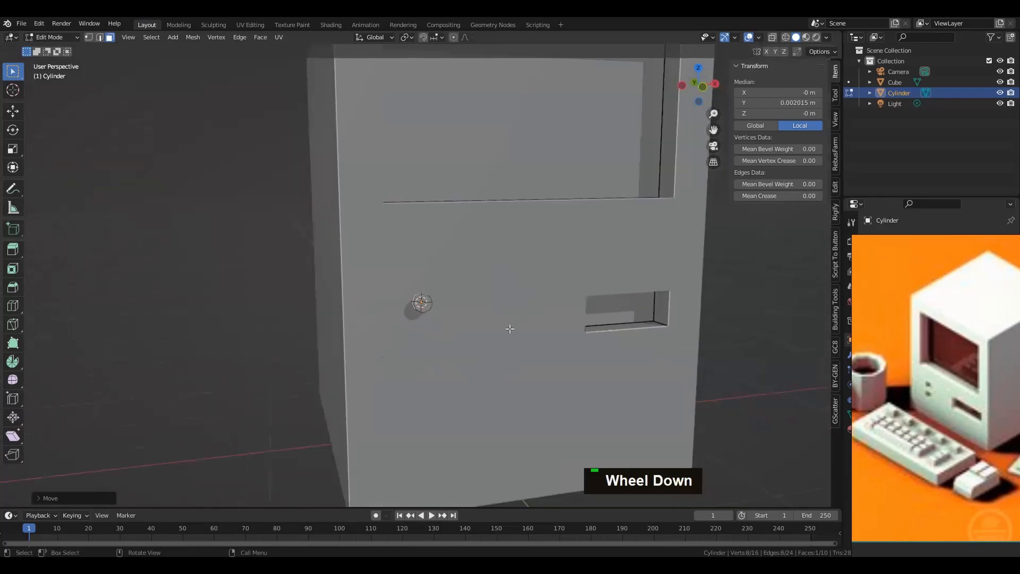
left_click(510, 328, "alt")
scroll(437, 291, "up", 2)
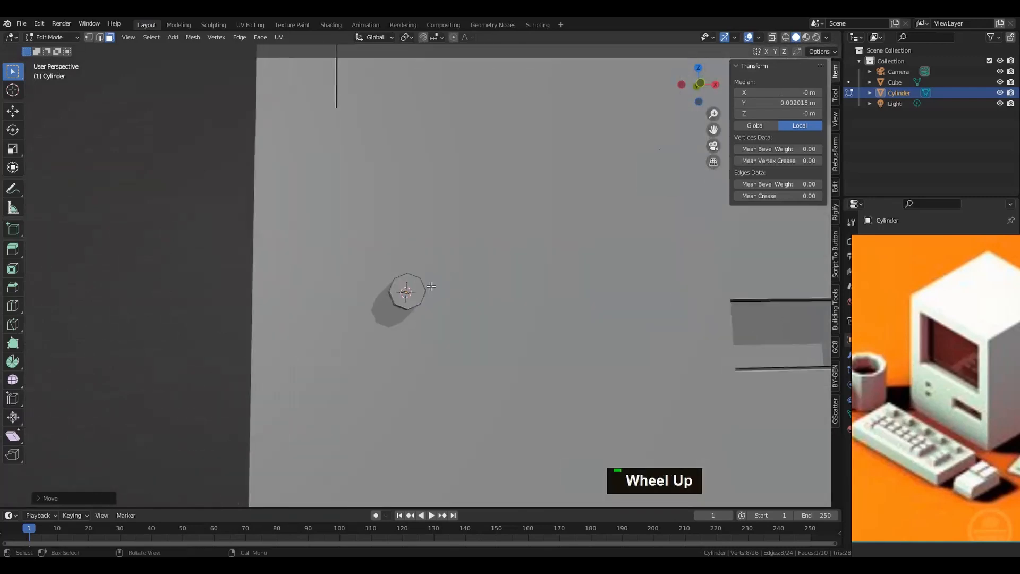
key("Tab")
left_click_drag(425, 298, 448, 301, "alt")
key("shift+d")
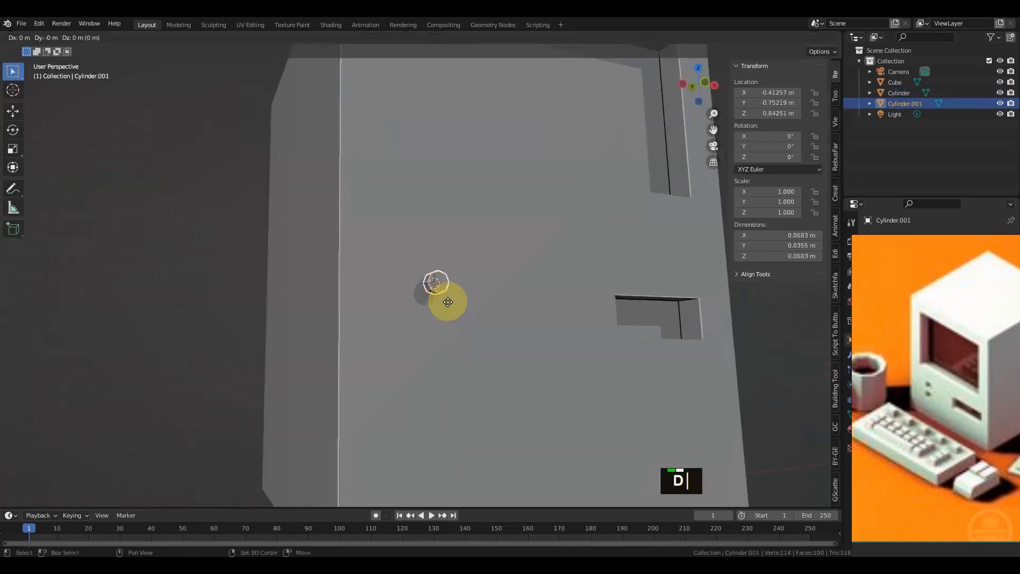
right_click(471, 263)
key("g")
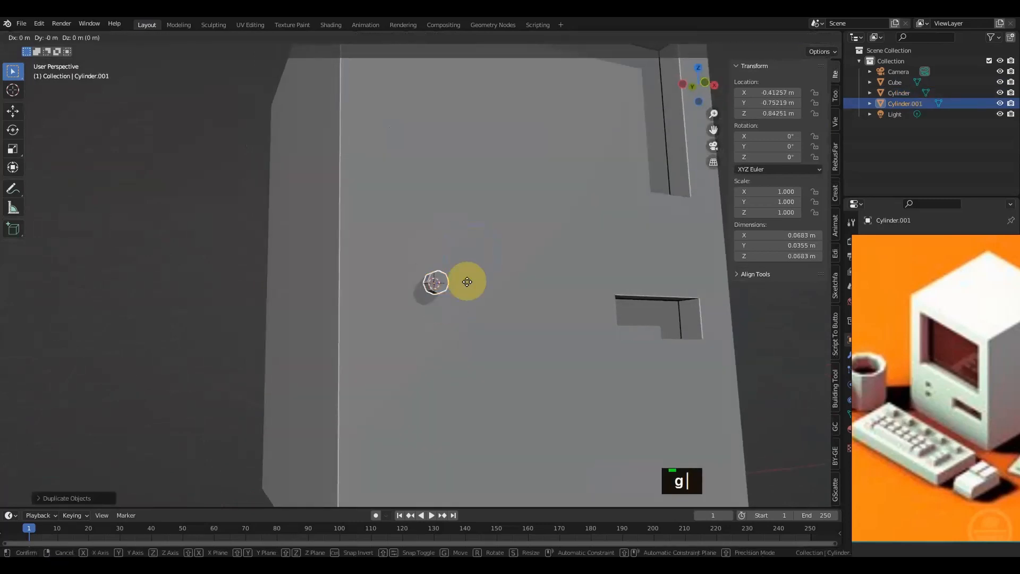
key("z")
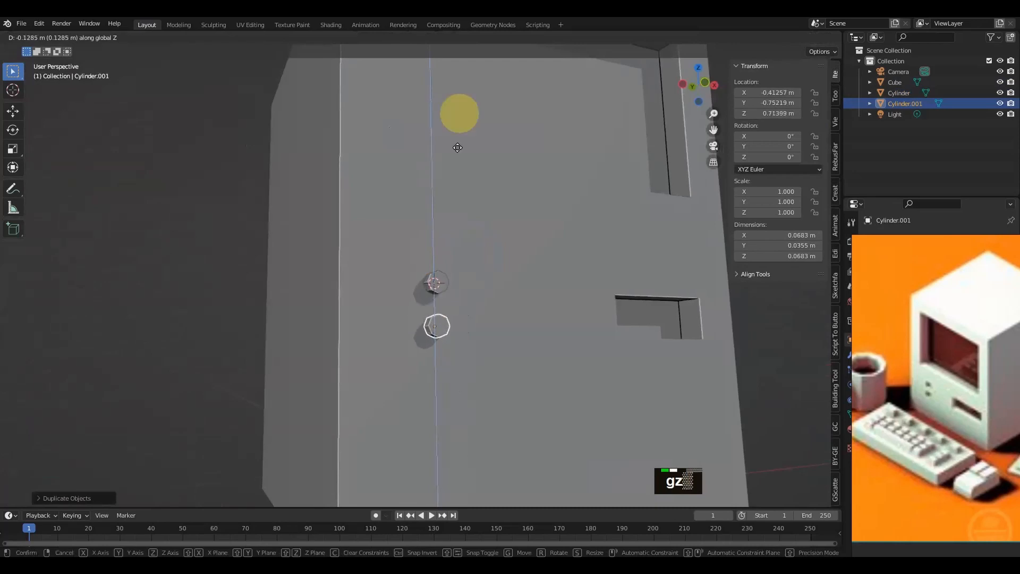
key("shift")
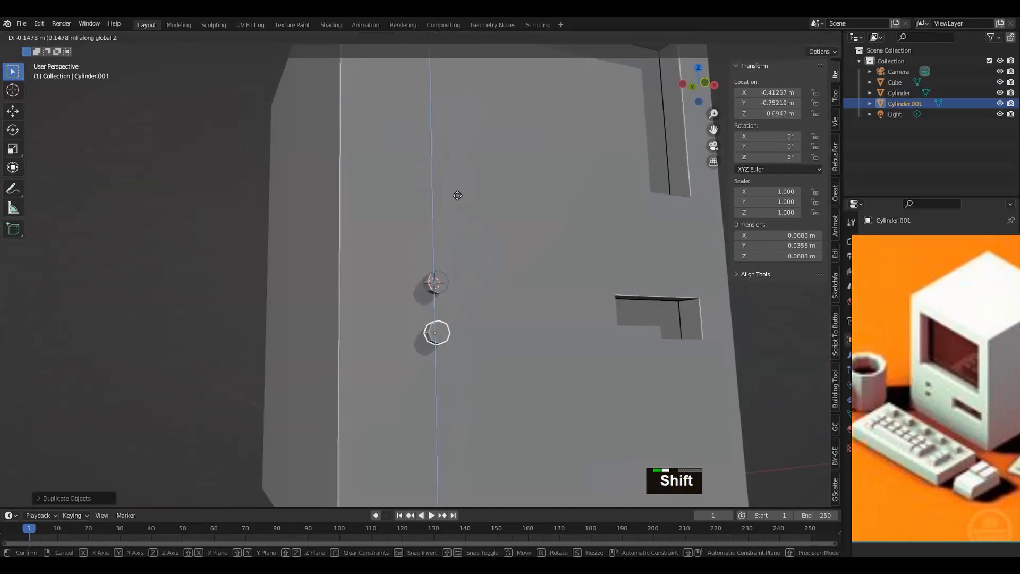
left_click(457, 202, "shift")
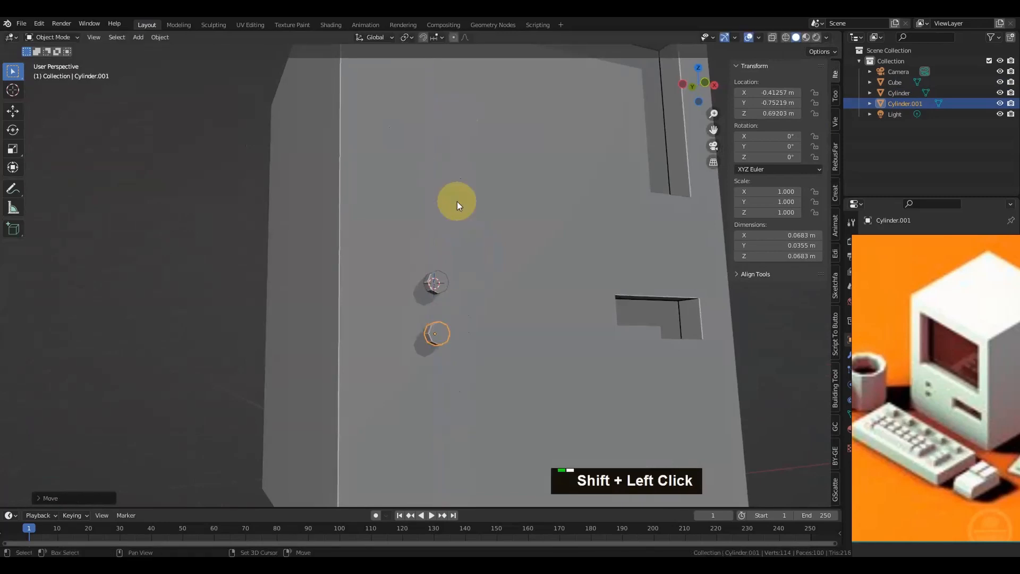
- Deselect everything and reset the 3D cursor to the world origin
scroll(512, 286, "down", 5)
left_click_drag(441, 315, 611, 318, "alt")
scroll(691, 335, "down", 2)
scroll(671, 335, "down", 2)
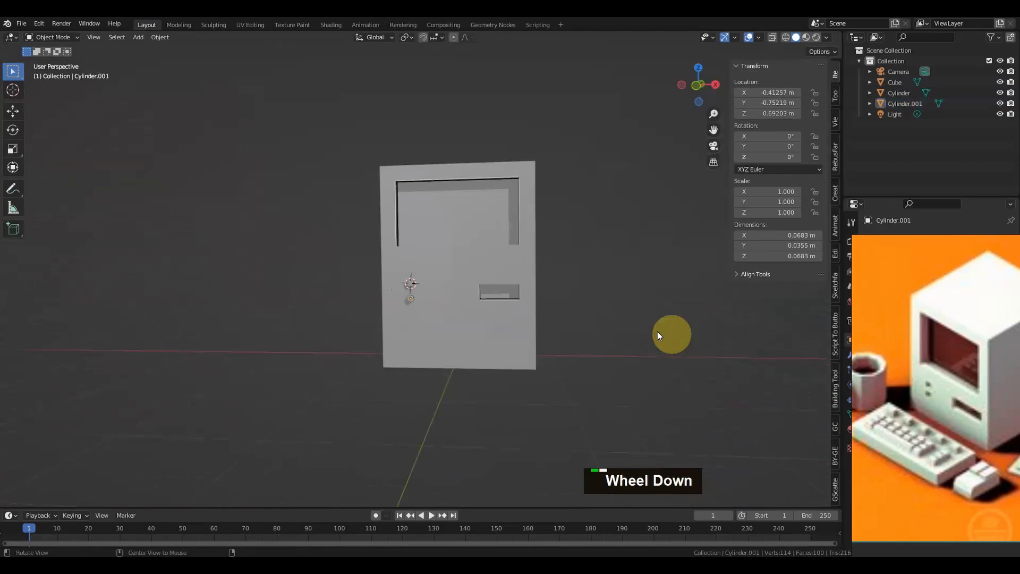
key("alt+a")
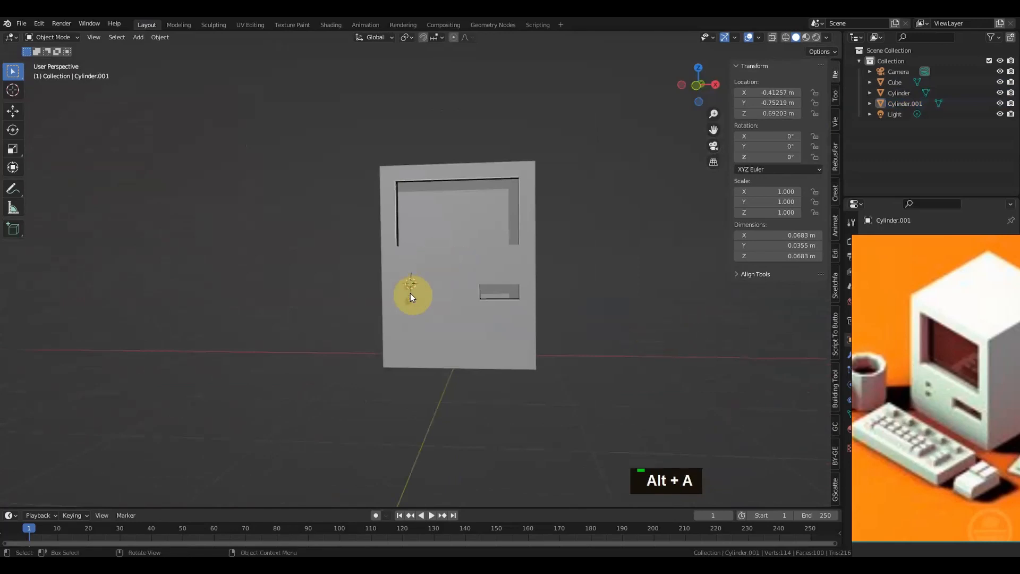
key("shift")
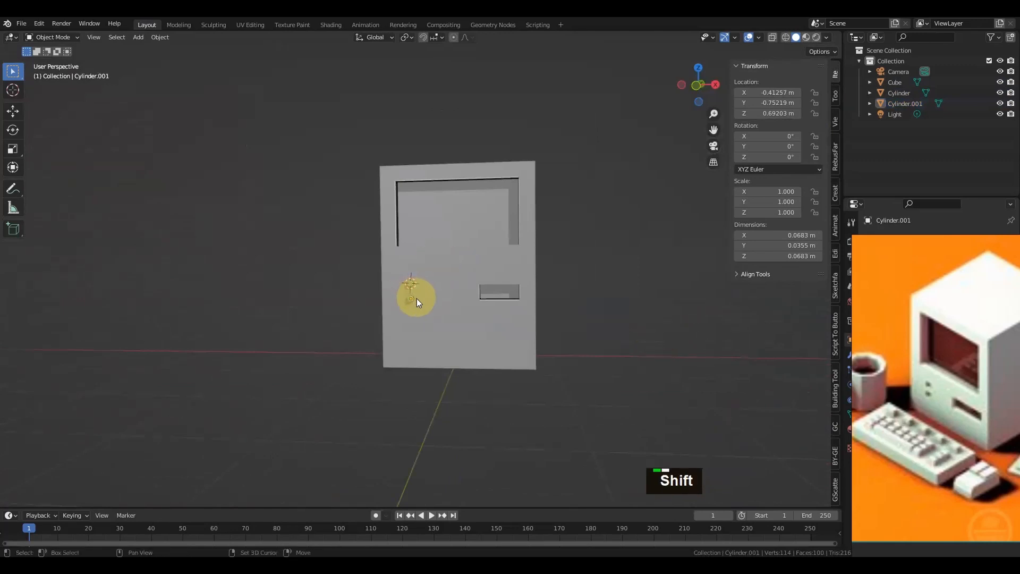
key("shift+c")
scroll(313, 399, "up", 3)
left_click_drag(304, 405, 556, 165, "alt+shift")
scroll(382, 327, "up", 2)
left_click_drag(339, 387, 497, 320, "alt+shift")
left_click(494, 298)
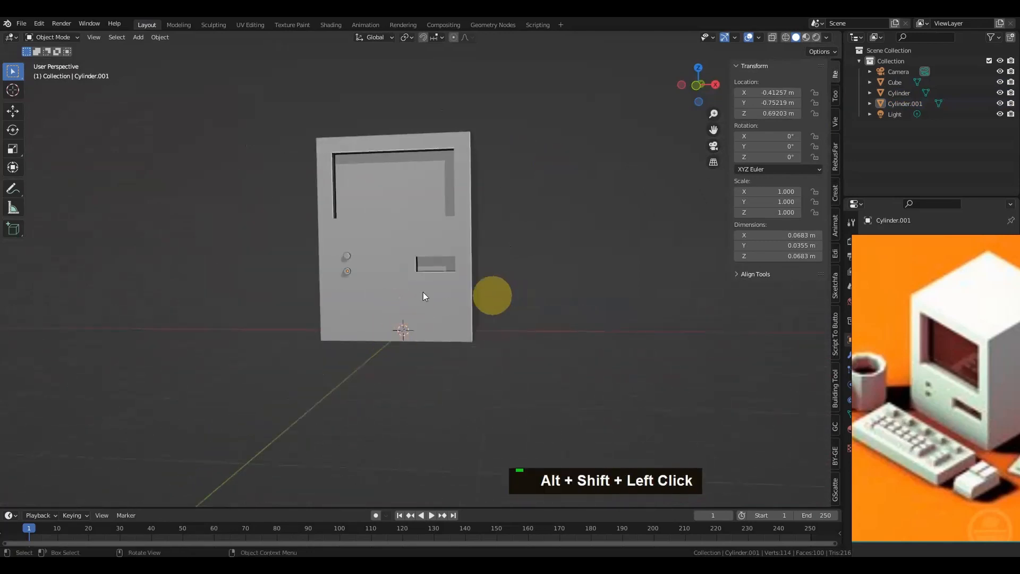
left_click(346, 257)
left_click(346, 271)
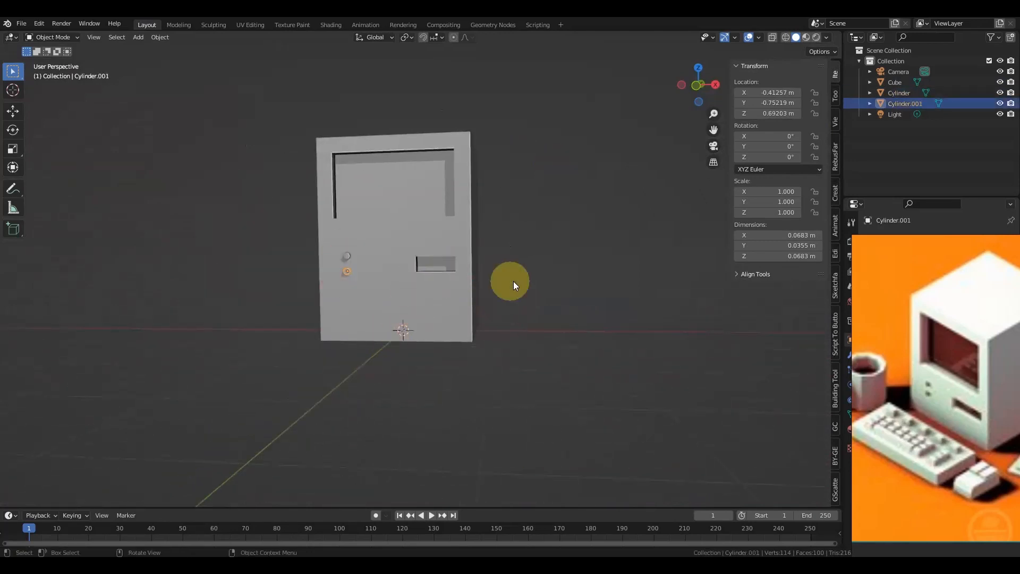
left_click(539, 270)
- Examine the keyboard, mouse and front details of the computer in the reference image
scroll(540, 269, "down", 1)
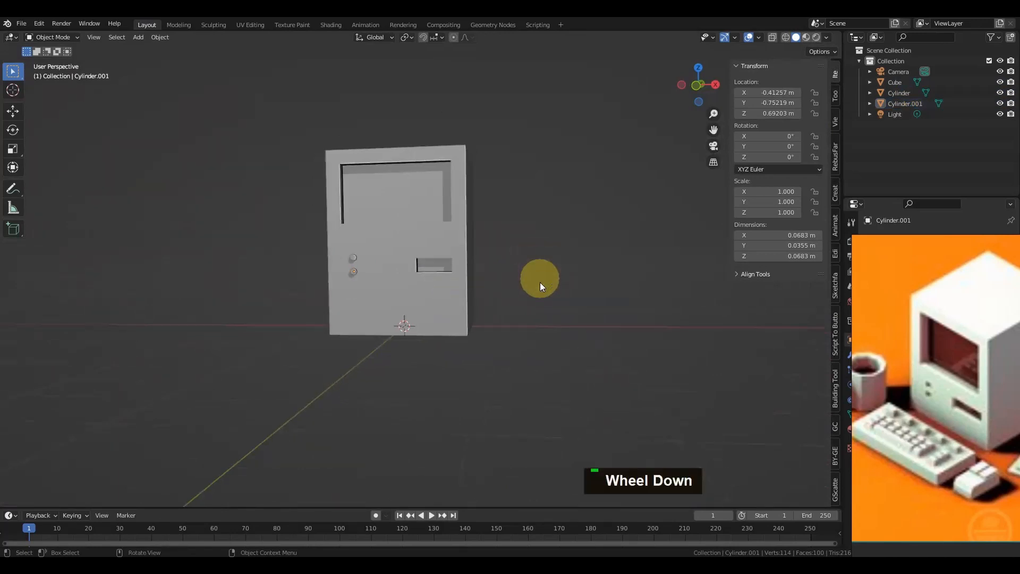
scroll(539, 282, "down", 2)
scroll(921, 403, "down", 2)
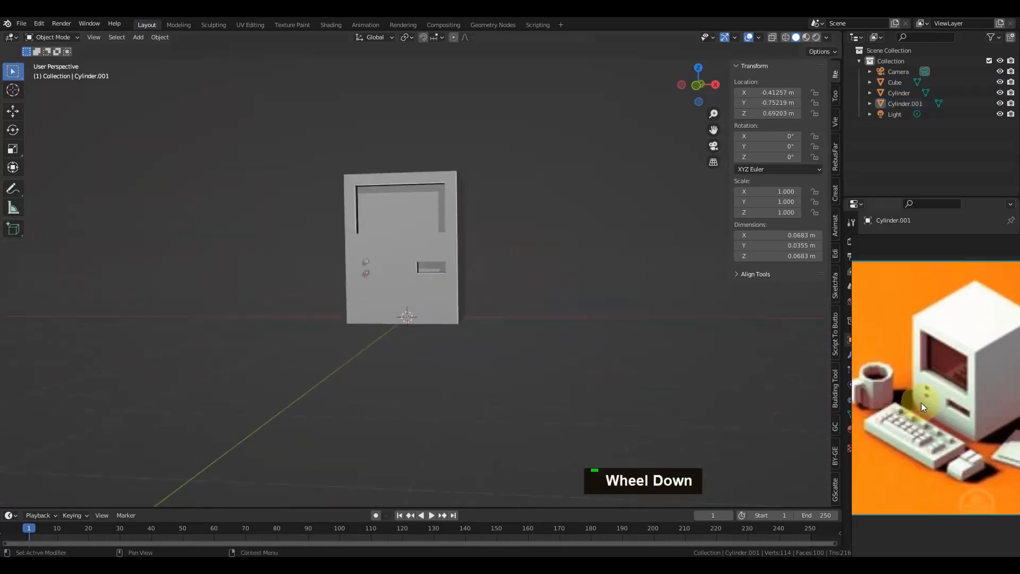
left_click_drag(926, 448, 966, 405, "alt+shift")
scroll(954, 426, "down", 3)
left_click(975, 419, "shift")
scroll(940, 439, "up", 3)
scroll(941, 438, "up", 2)
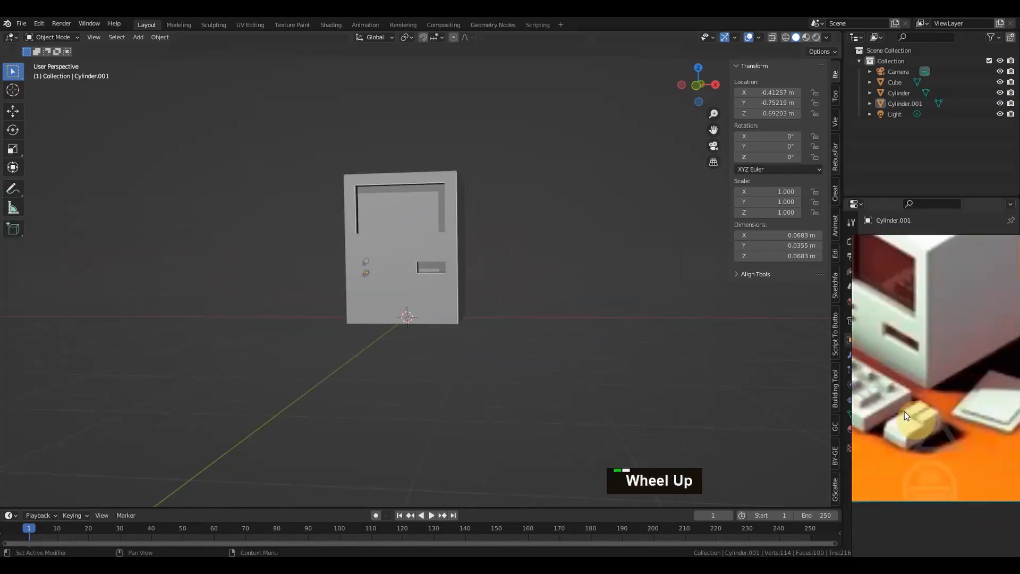
key("space")
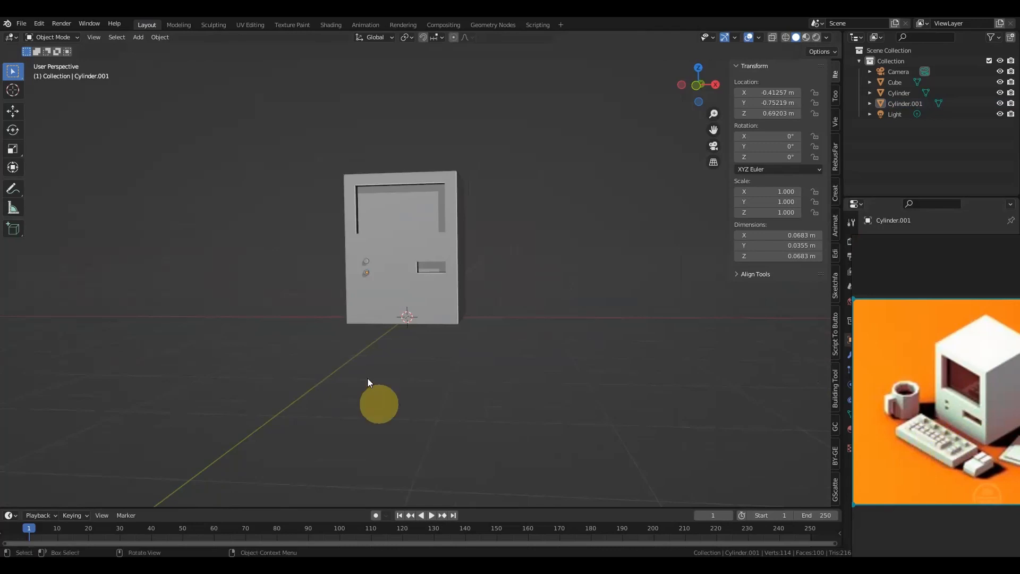
scroll(551, 333, "up", 2)
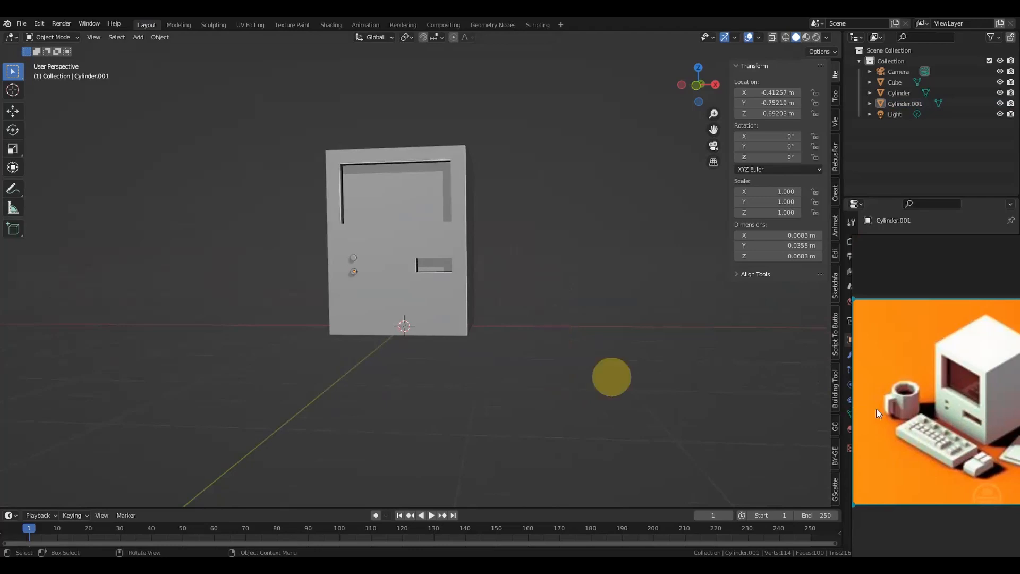
left_click(737, 265)
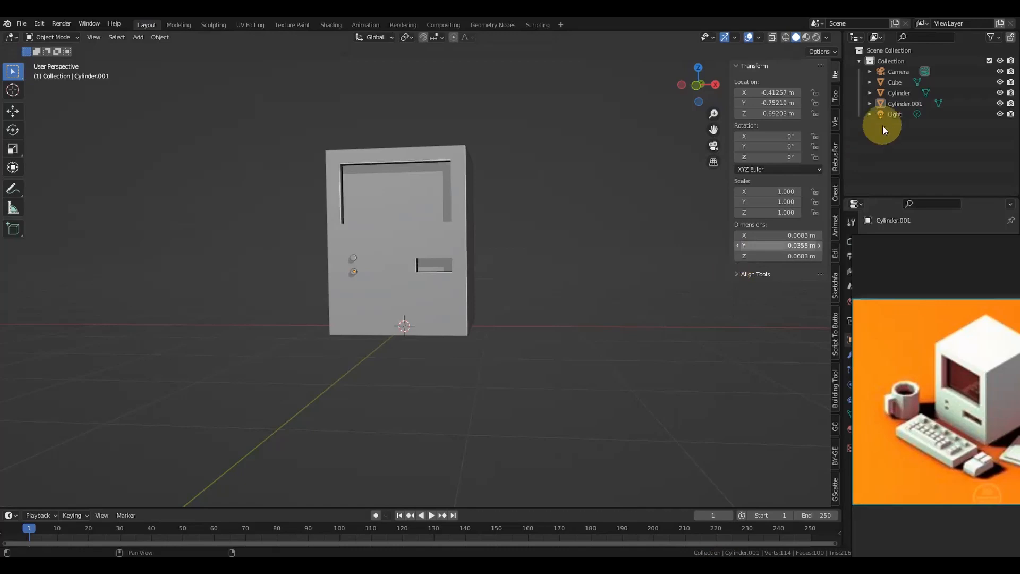
- Select the computer case, frame it in the viewport to inspect its front, and clear the selection
scroll(356, 329, "up", 5)
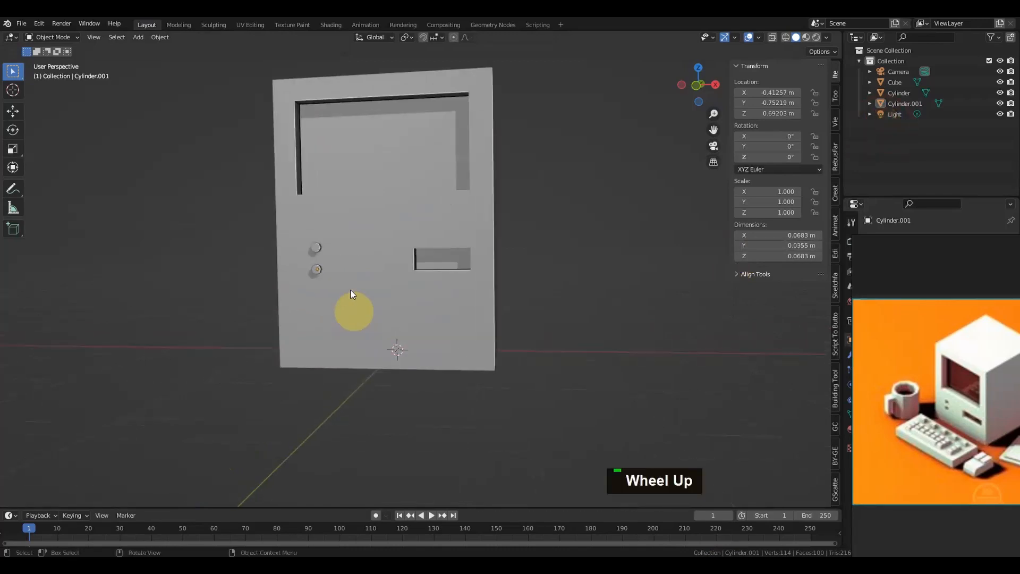
left_click_drag(348, 286, 485, 286, "alt+shift")
scroll(400, 279, "down", 2)
scroll(376, 285, "up", 4)
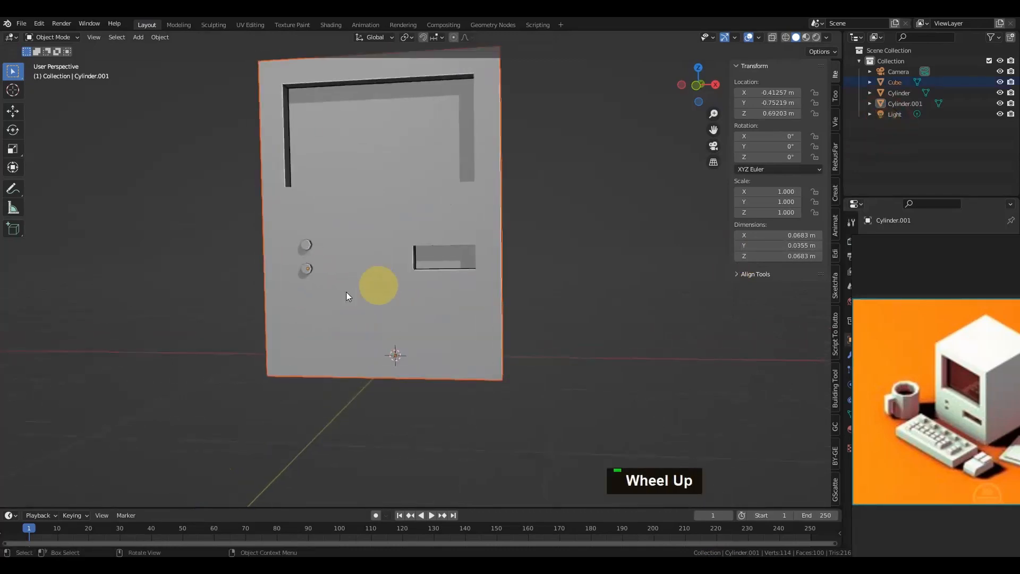
mouse_move(340, 289)
left_mouse_down("alt")
mouse_move(419, 307)
mouse_move(389, 307)
mouse_move(450, 351)
left_mouse_up("alt")
left_click_drag(330, 341, 427, 365, "alt+shift")
left_click_drag(308, 304, 514, 324, "alt+shift")
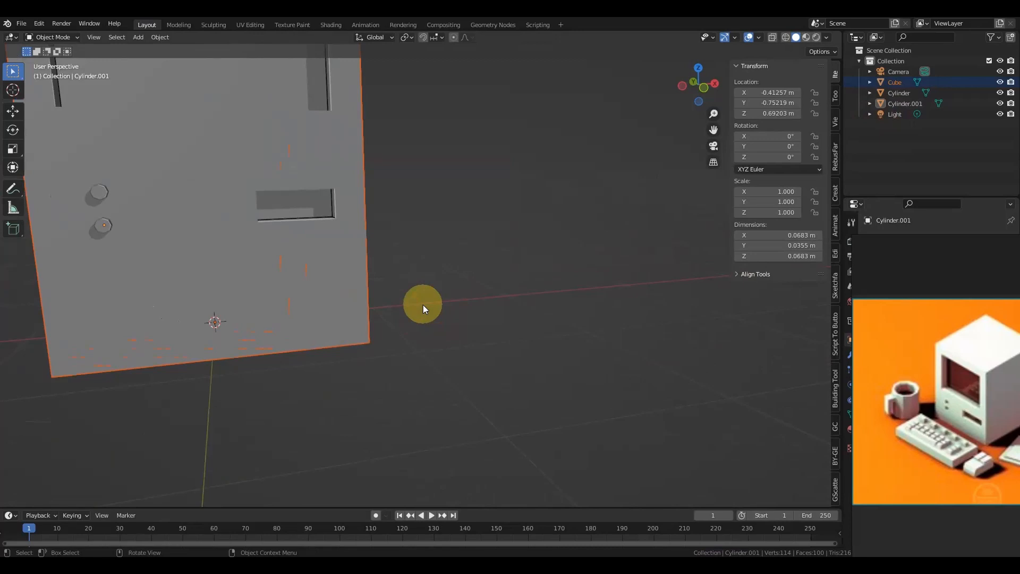
key("KP_Decimal")
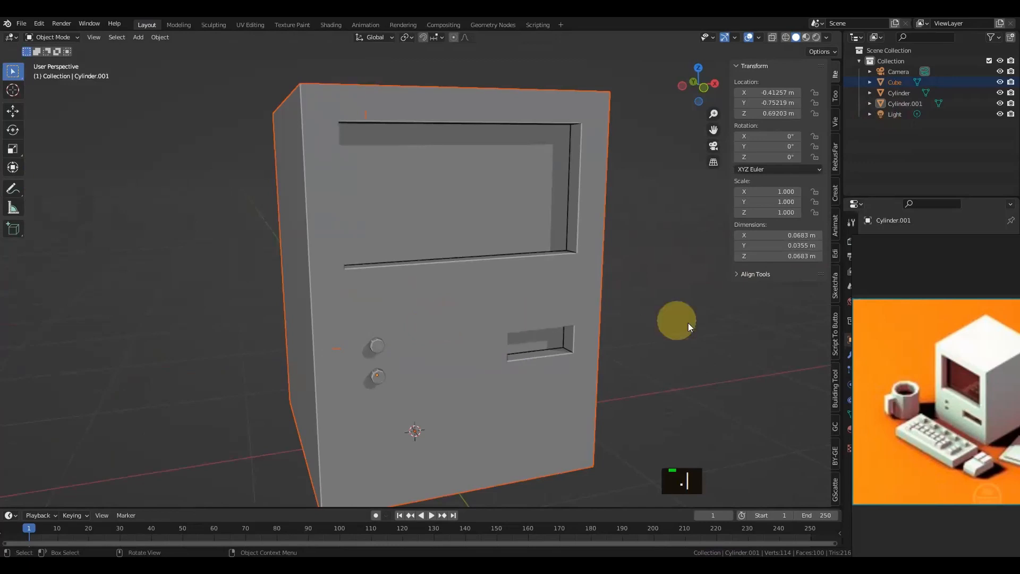
left_click(669, 341)
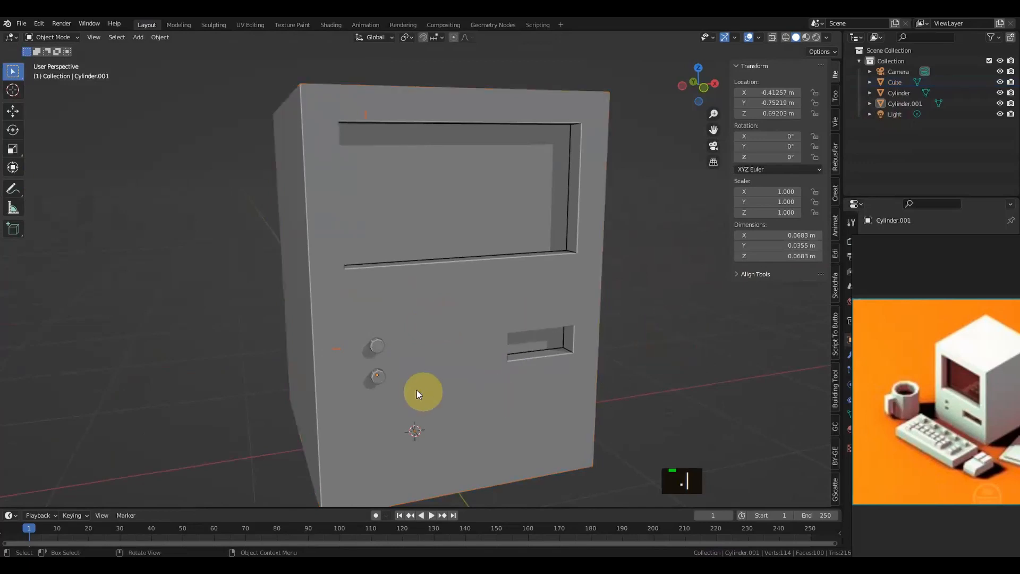
- Select the upper of the two round buttons on the computer's front
scroll(414, 389, "up", 2)
scroll(408, 388, "down", 3)
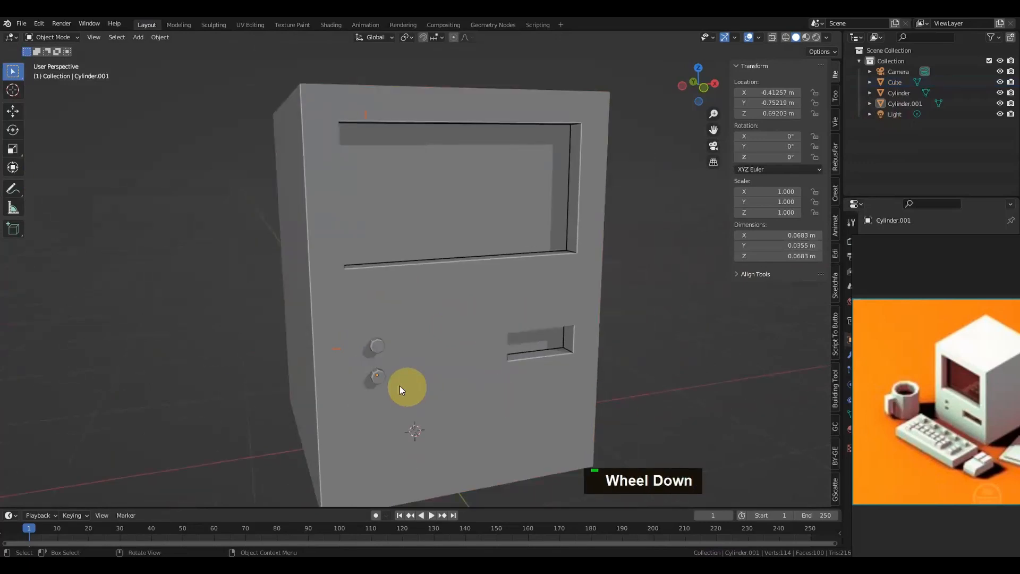
scroll(388, 381, "up", 4)
left_click(361, 399)
scroll(359, 399, "down", 4)
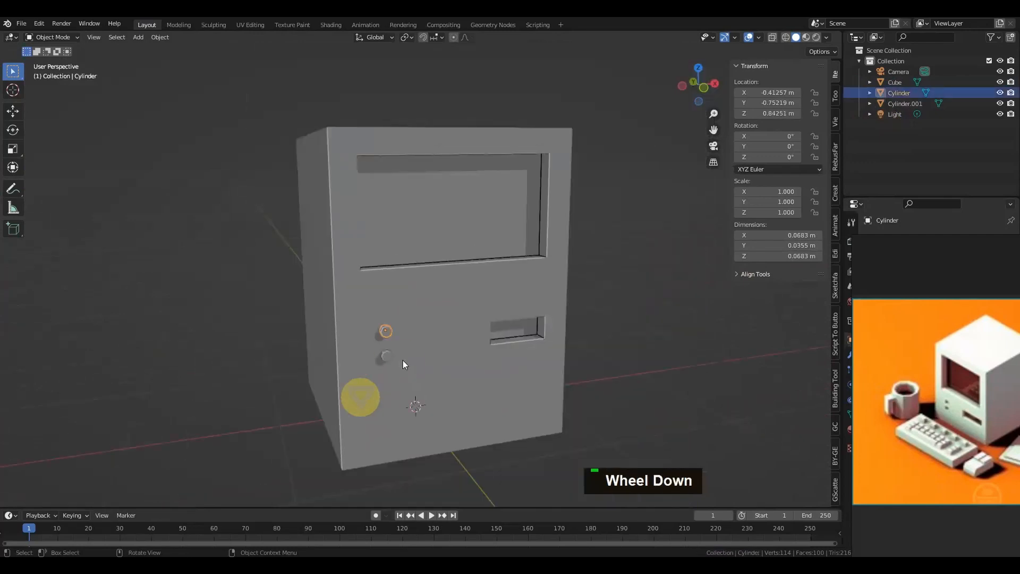
mouse_move(423, 345)
left_mouse_down("alt")
mouse_move(390, 355)
mouse_move(404, 343)
left_mouse_up("alt")
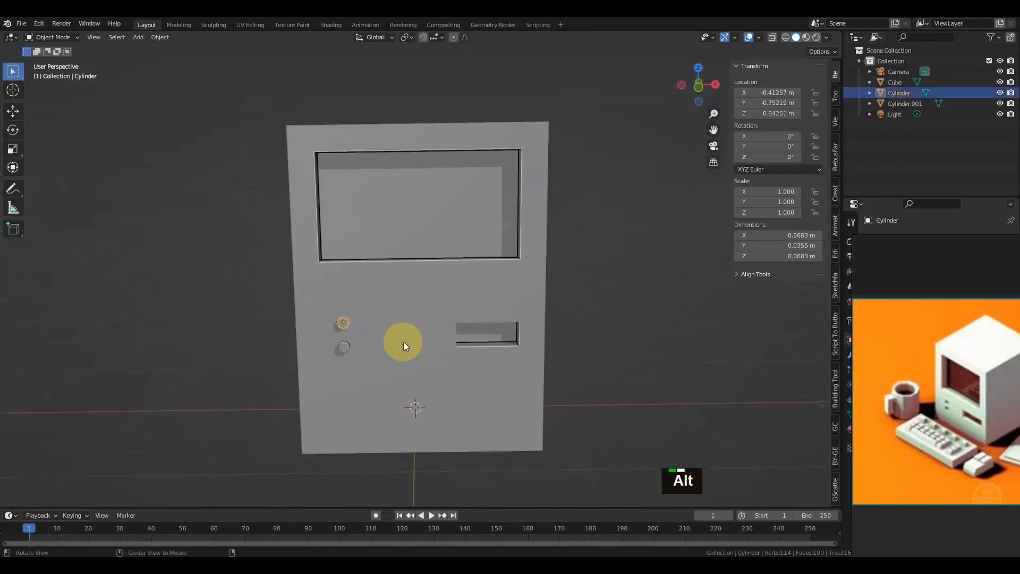
- Duplicate the upper round button and place the copy about 0.11 m from it along the global X axis
key("shift+d")
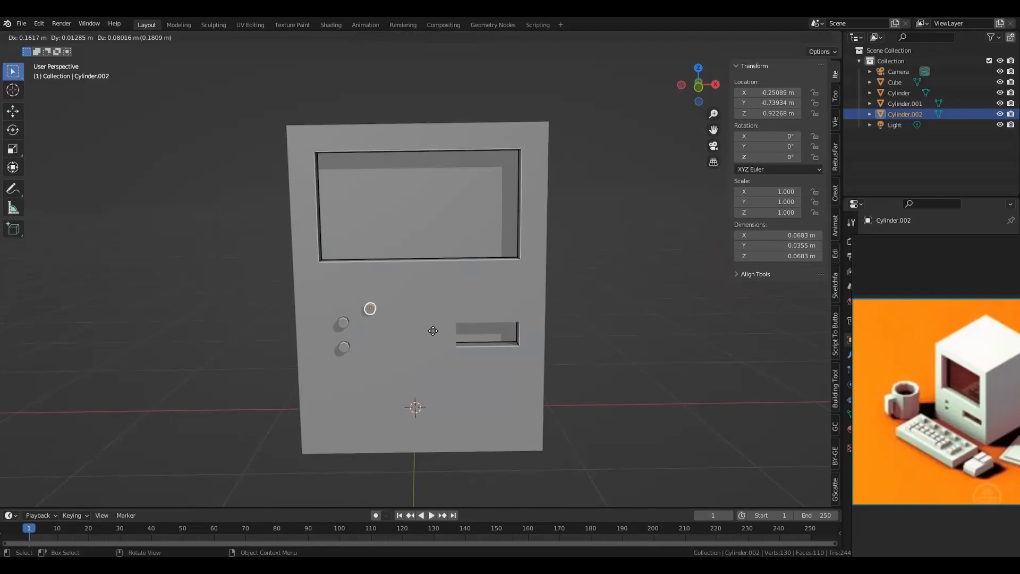
key("shift")
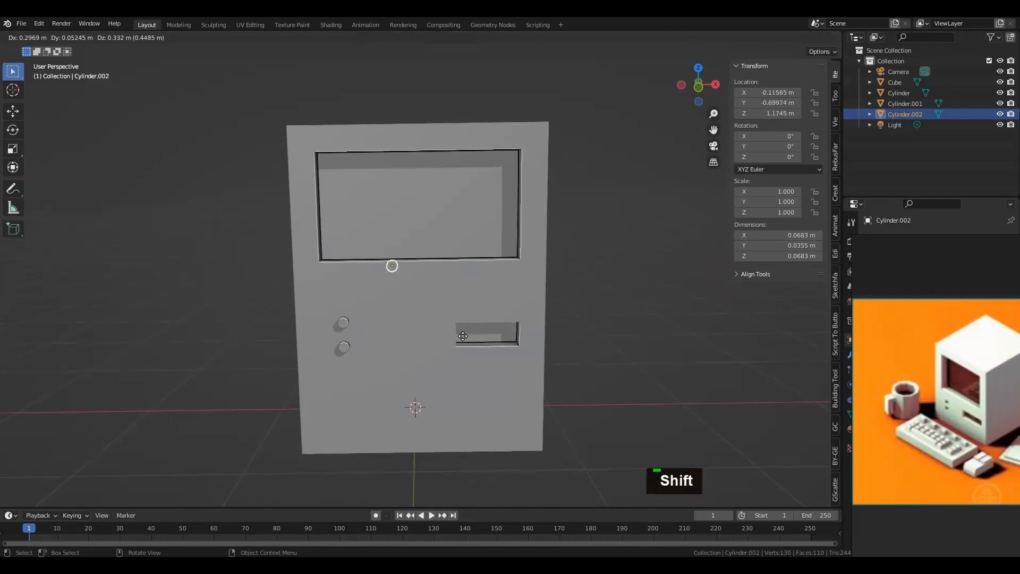
key("x")
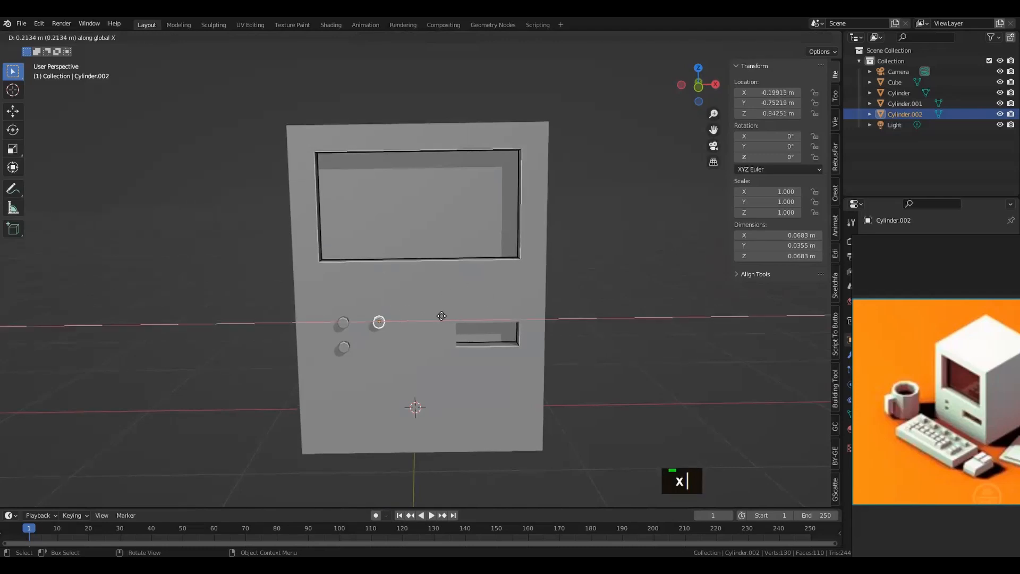
key("shift")
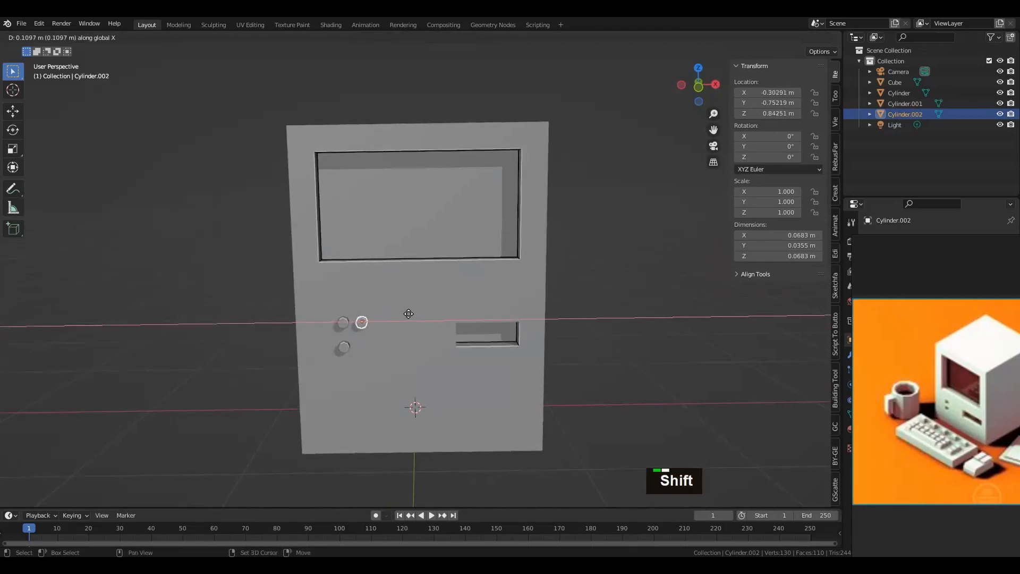
left_click(413, 313, "shift")
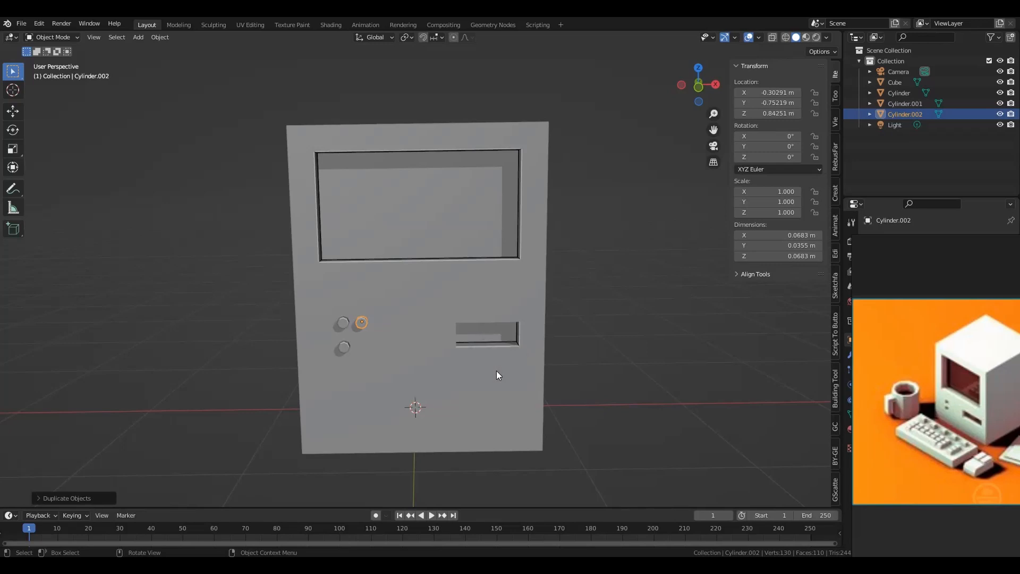
- Repeat the last duplication four times to extend the row of round buttons towards the disk slot
key("shift")
key("shift")
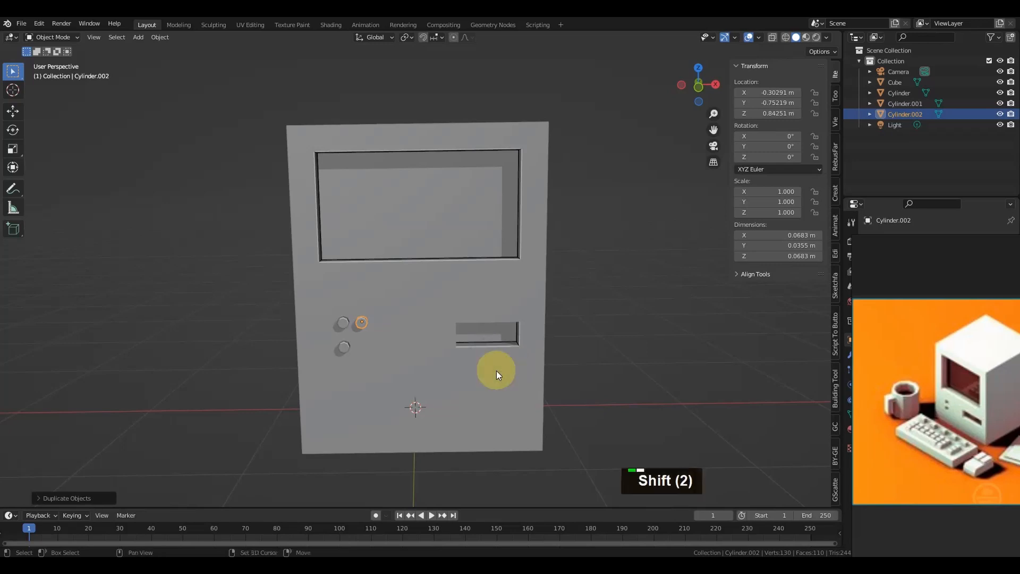
key("shift+r")
key("shift+r")
key("shift+r")
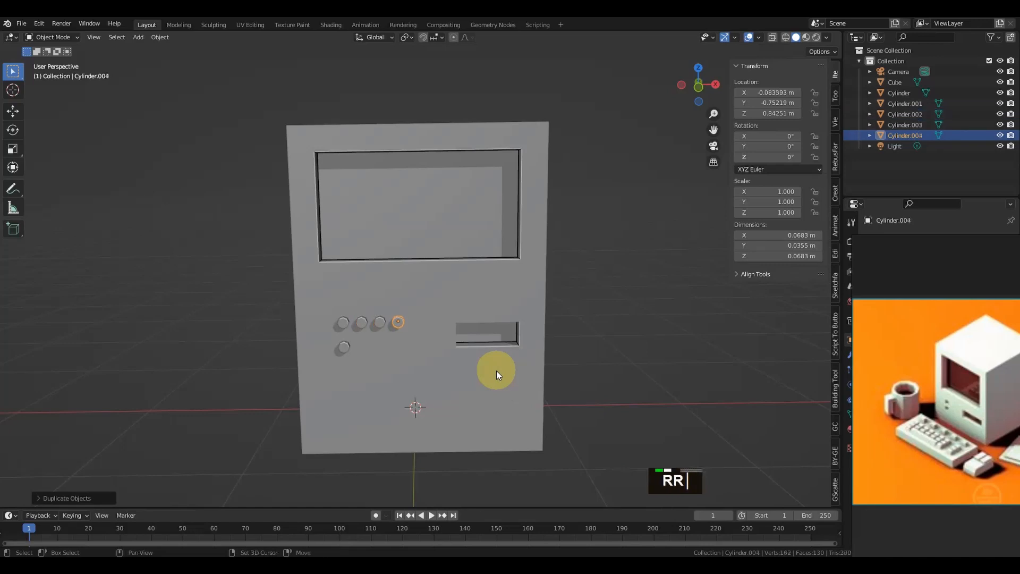
key("shift+r")
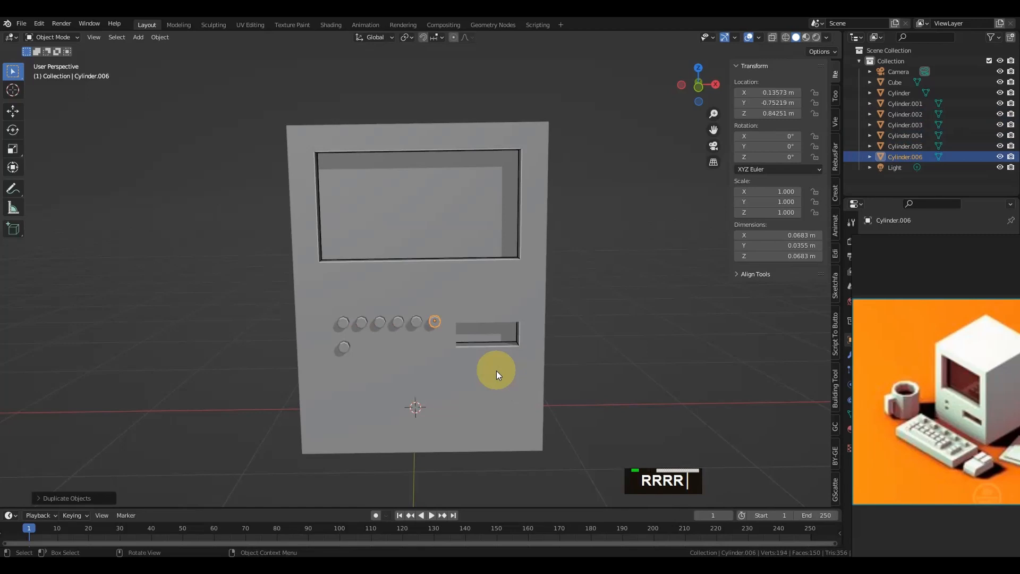
- Undo all the button duplications, back to the two original round buttons on the computer's front
key("ctrl+z")
key("ctrl+z")
key("ctrl+z")
key("ctrl+z")
key("ctrl+z")
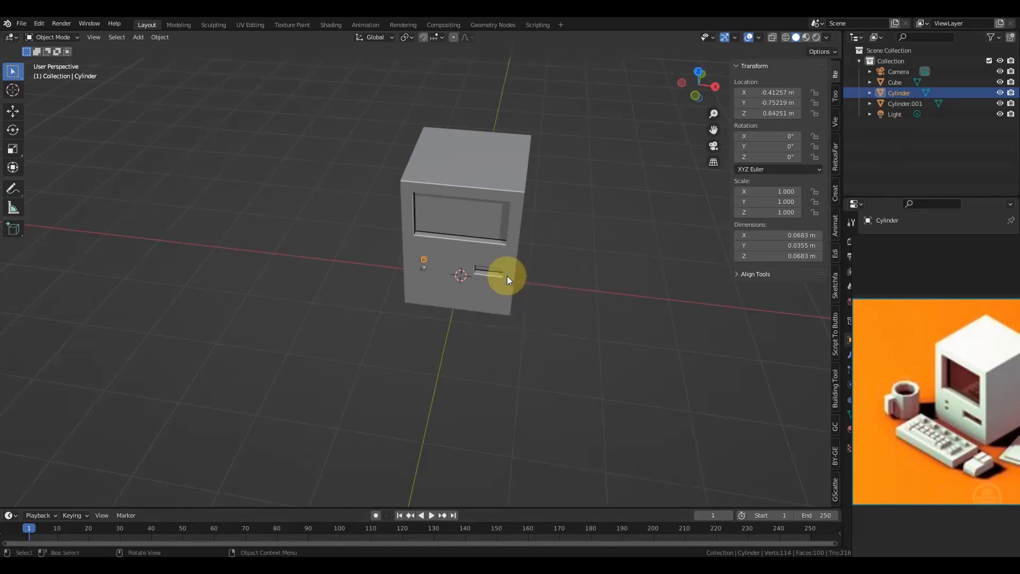
- Examine the computer body's screen recess, disk slot and two knobs up close and from several angles
scroll(505, 276, "up", 5)
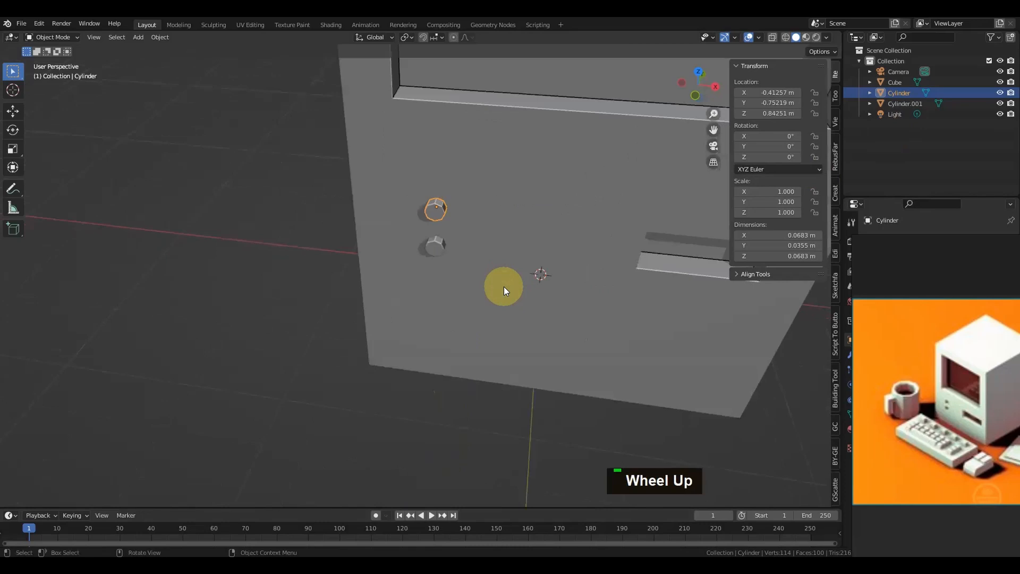
scroll(504, 285, "down", 3)
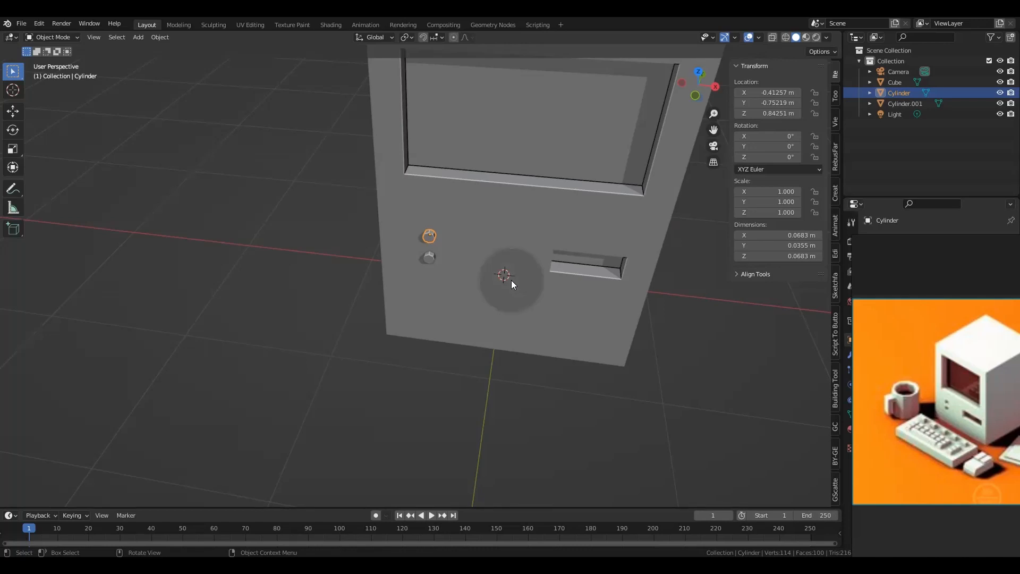
scroll(490, 301, "down", 2)
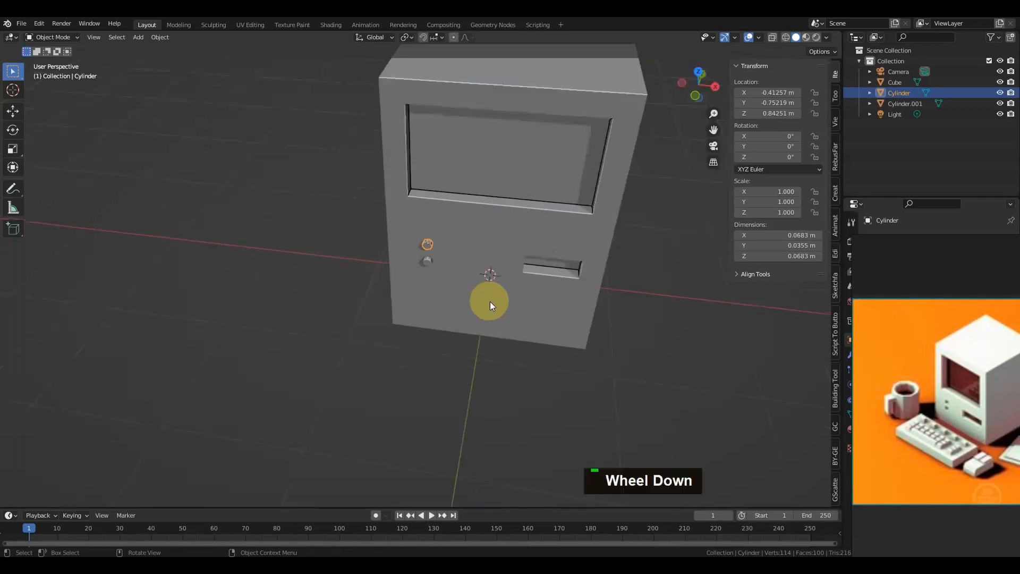
left_click(490, 301, "alt")
left_click_drag(501, 318, 576, 361, "alt")
left_click(574, 361)
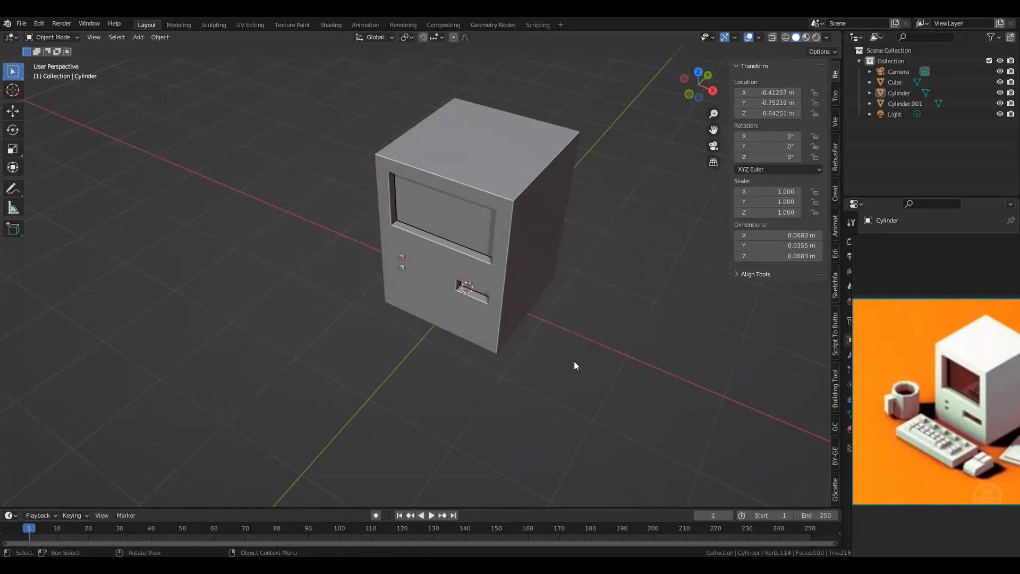
scroll(544, 308, "down", 3)
left_click_drag(544, 308, 605, 298, "alt")
scroll(541, 319, "up", 3)
mouse_move(513, 332)
left_mouse_down("alt")
mouse_move(425, 337)
mouse_move(505, 343)
left_mouse_up("alt")
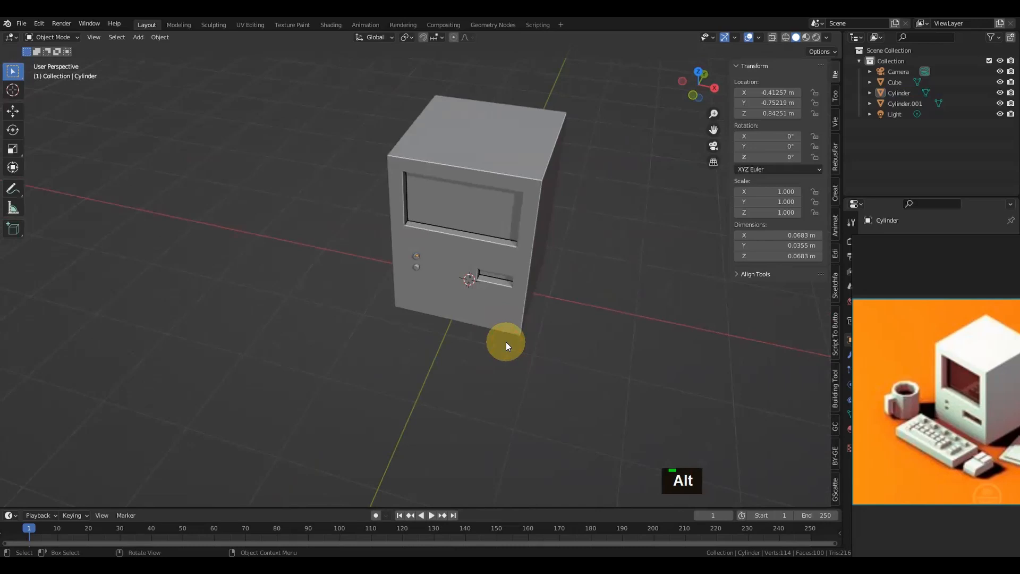
scroll(506, 342, "down", 2)
left_click_drag(448, 335, 483, 340, "alt")
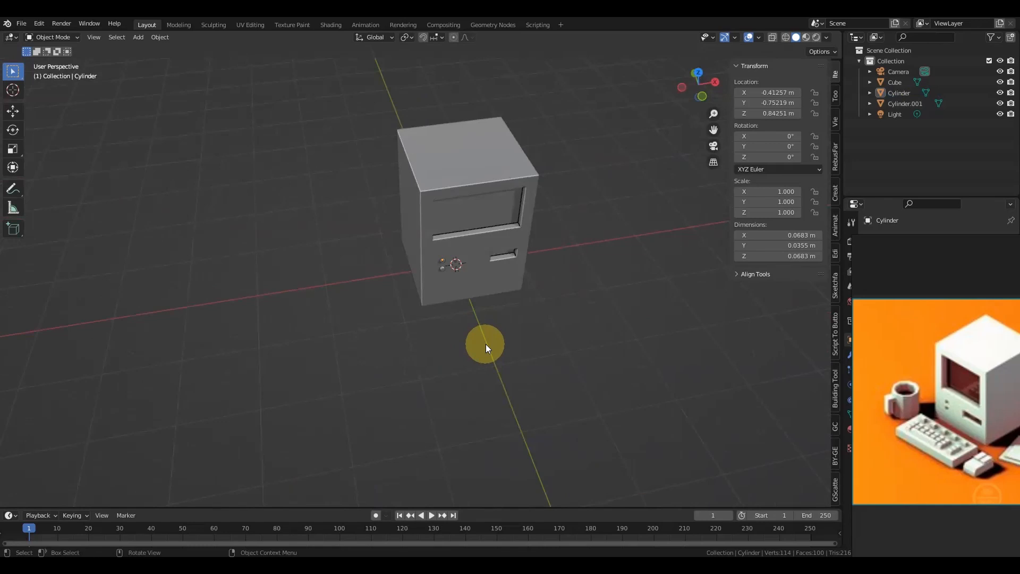
left_click_drag(489, 355, 448, 355, "alt")
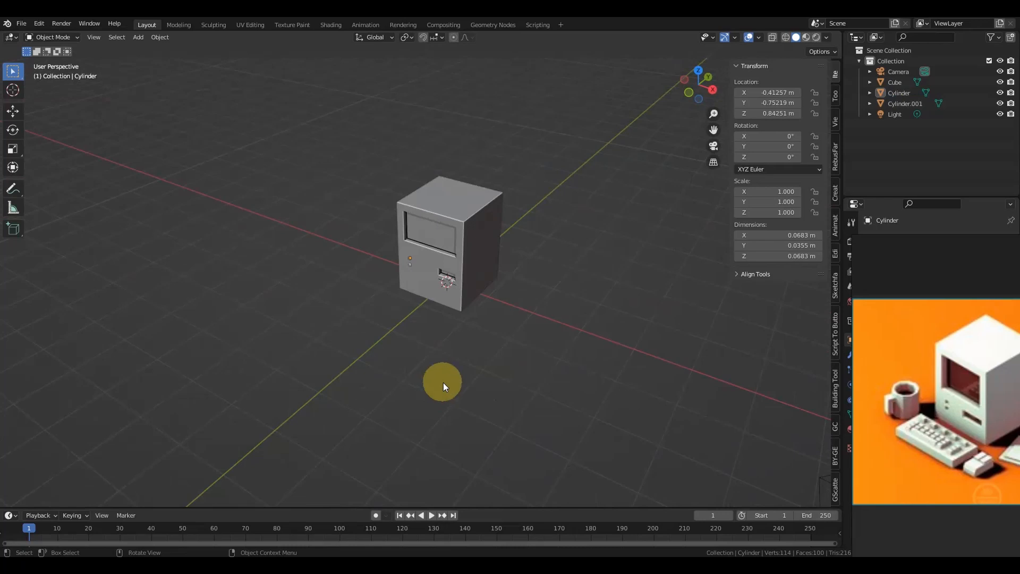
scroll(443, 382, "up", 2)
left_click_drag(530, 336, 475, 336, "alt")
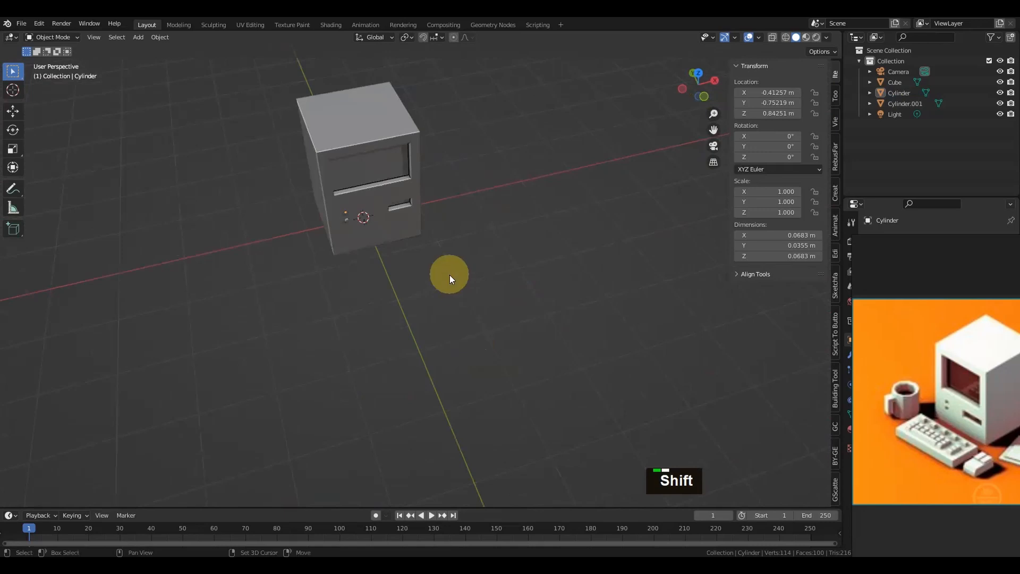
key("shift+a")
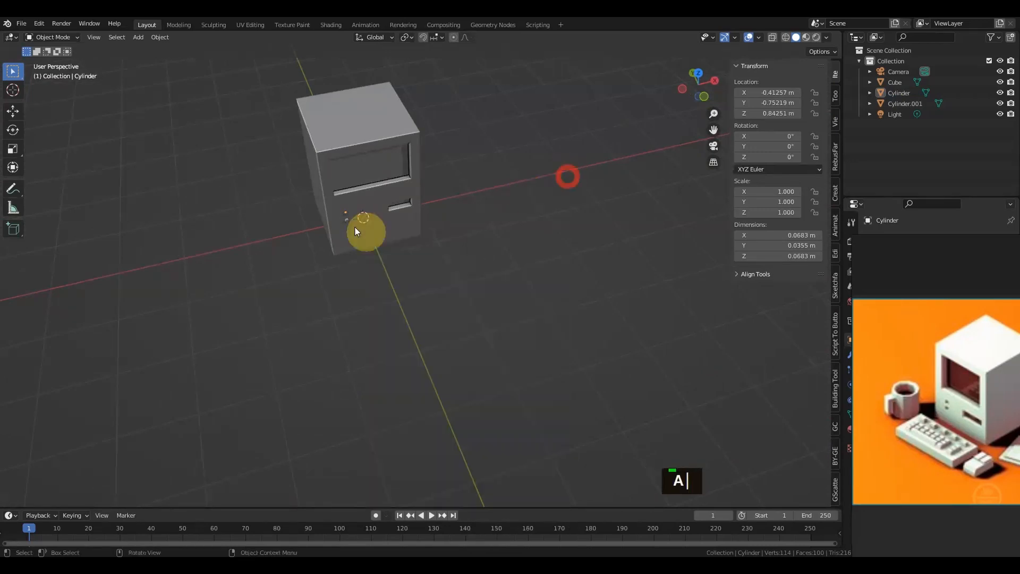
- Select the computer body together with the two small knobs on its front face
double_click(399, 226)
scroll(392, 252, "up", 4)
mouse_move(392, 252)
left_mouse_down("alt")
mouse_move(341, 229)
mouse_move(401, 252)
left_mouse_up("alt")
left_click(356, 211, "shift")
left_click(357, 200, "shift")
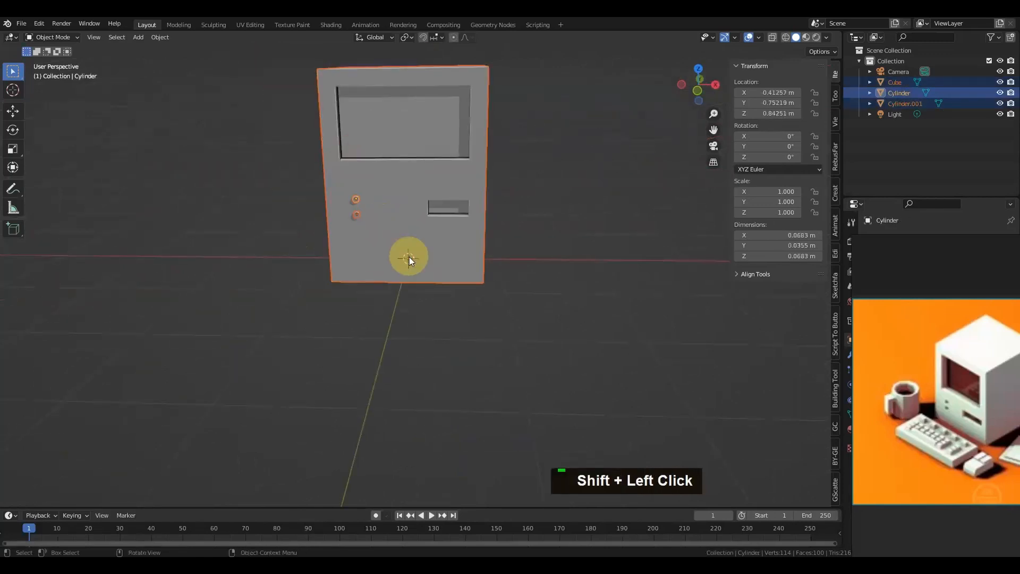
- Try joining the body and knobs with the upper knob as the active object, undoing the join each time
key("ctrl")
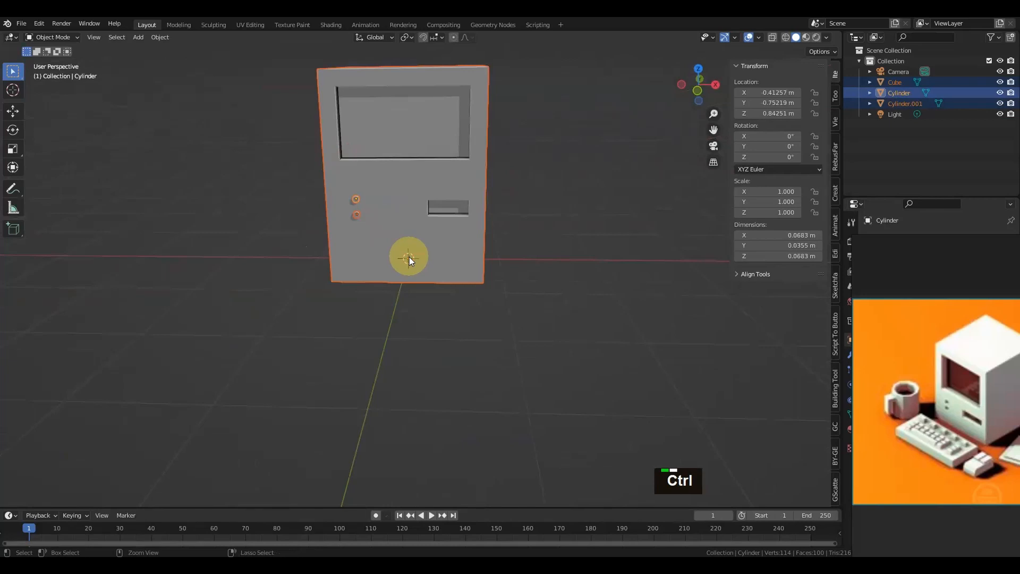
key("ctrl+j")
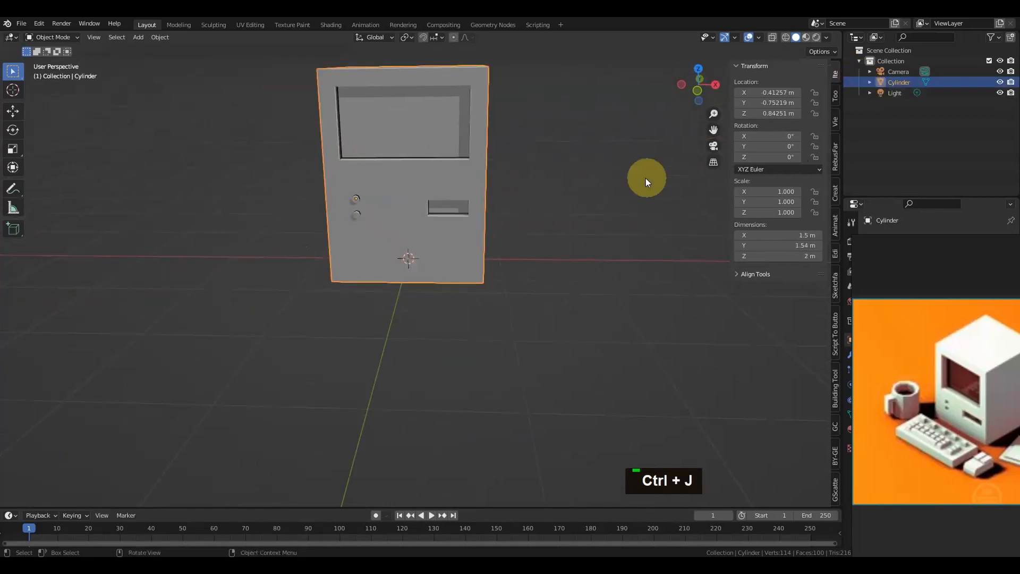
key("ctrl+z")
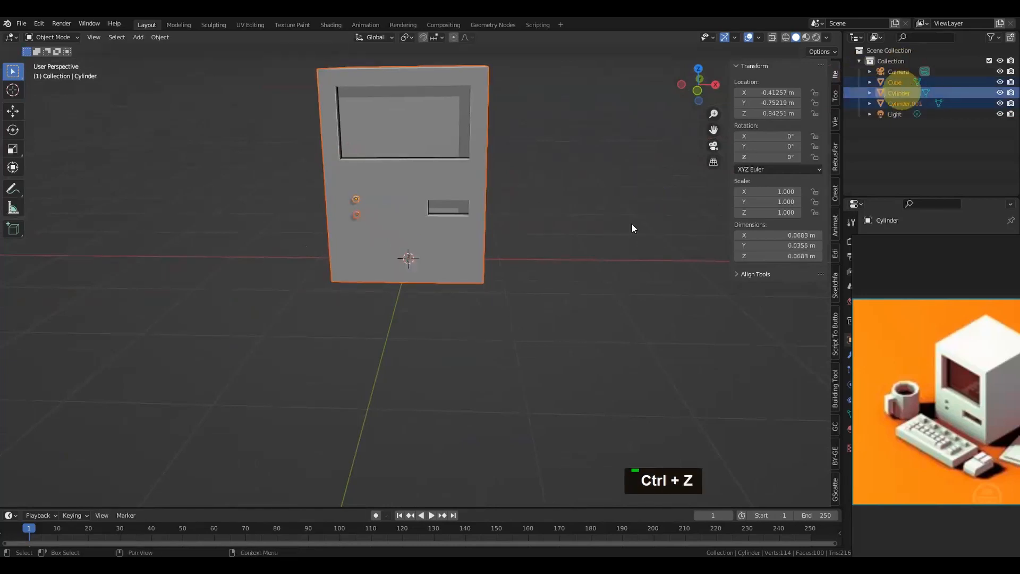
key("ctrl+j")
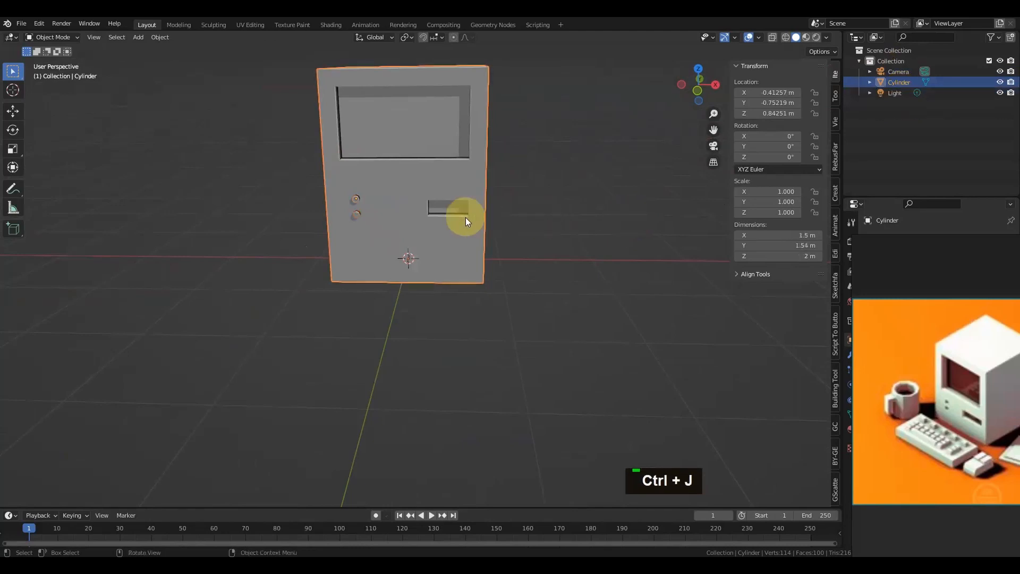
key("ctrl+z")
- Make the computer body the active object of the selection and join the two knobs into it
left_click(459, 257, "shift")
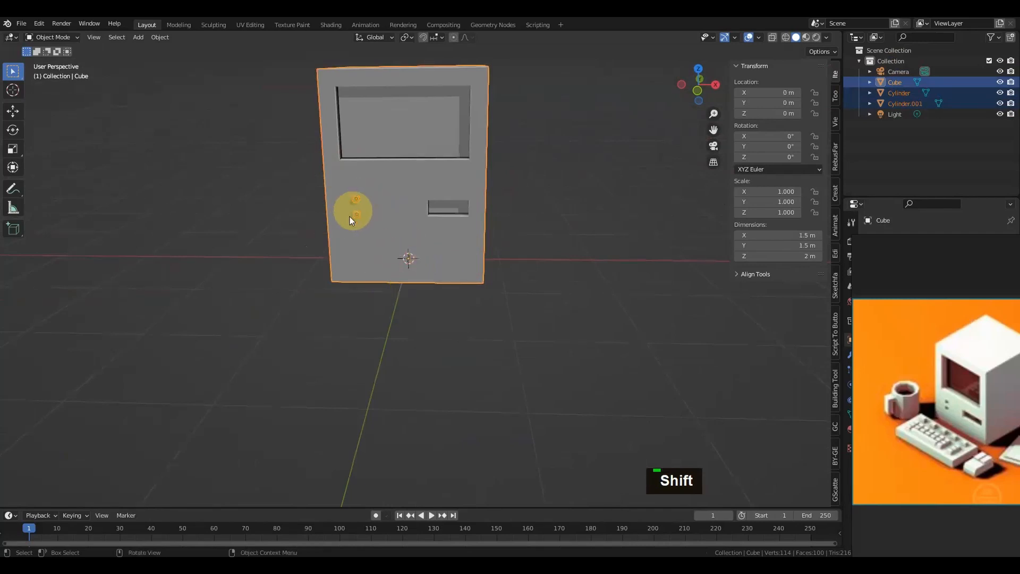
left_click_drag(445, 287, 472, 290, "alt")
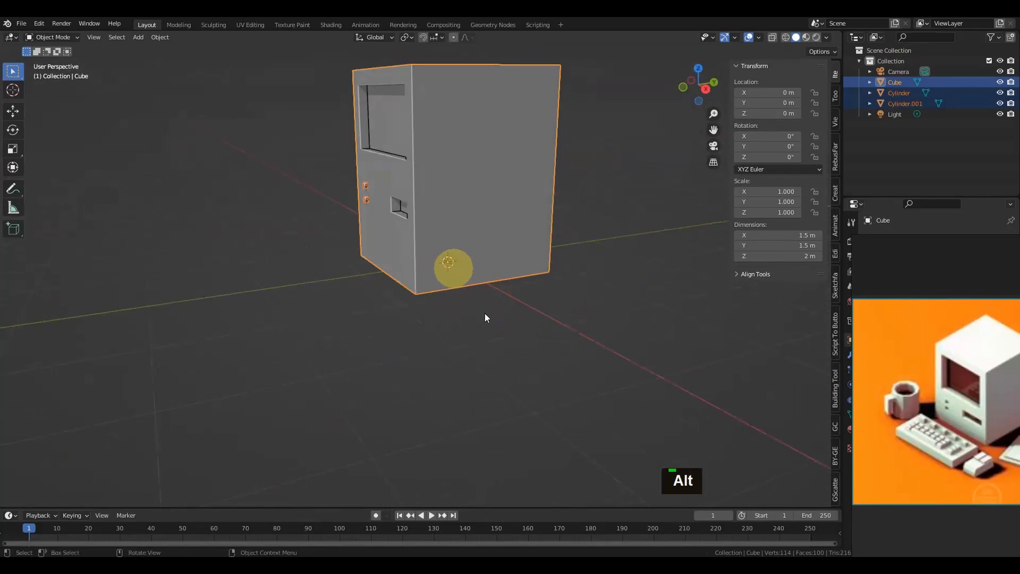
left_click_drag(543, 317, 553, 321, "alt")
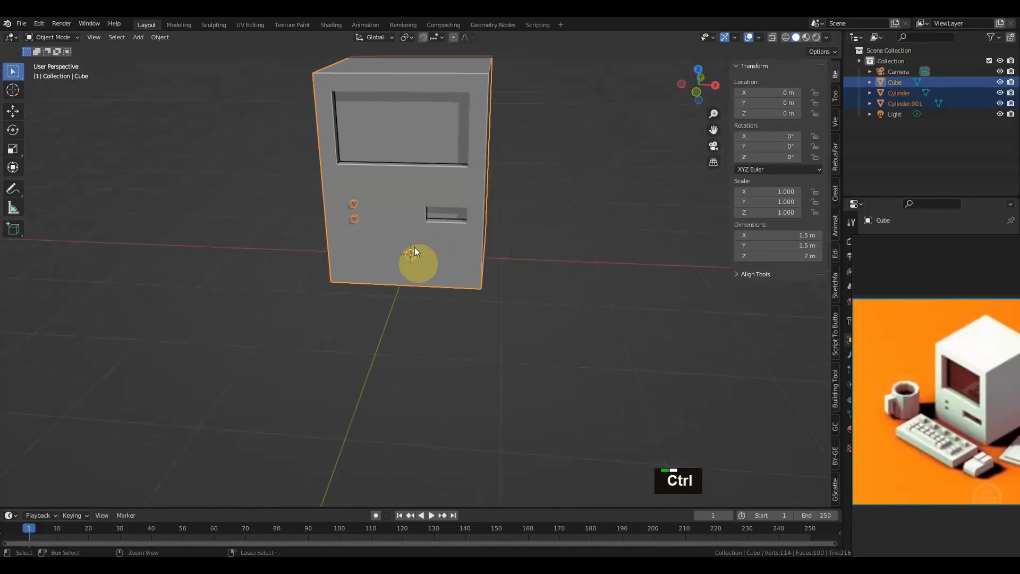
scroll(441, 211, "up", 2)
left_click_drag(423, 209, 433, 343, "alt+shift")
scroll(429, 383, "up", 5)
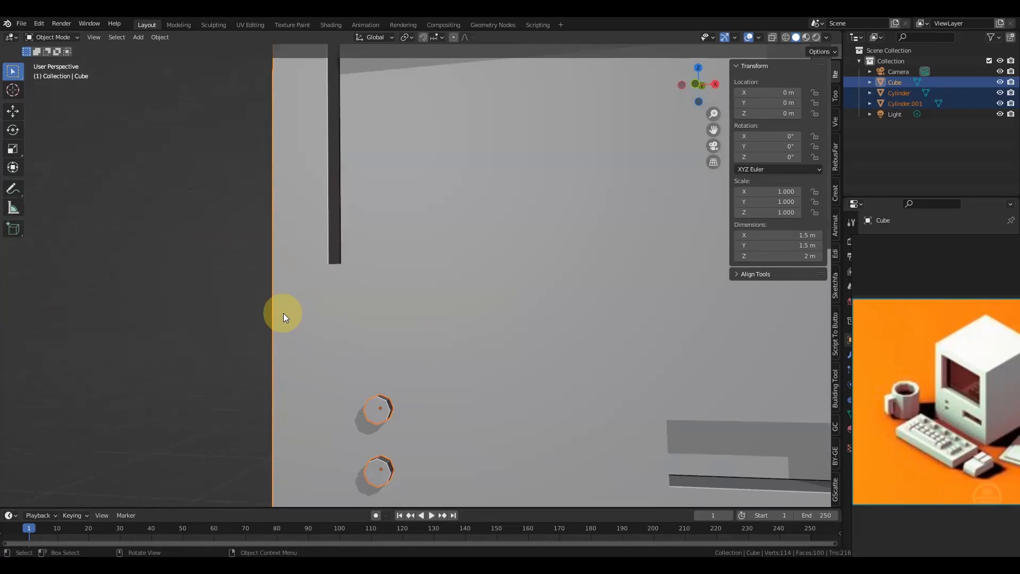
left_click_drag(421, 411, 450, 263, "alt+shift")
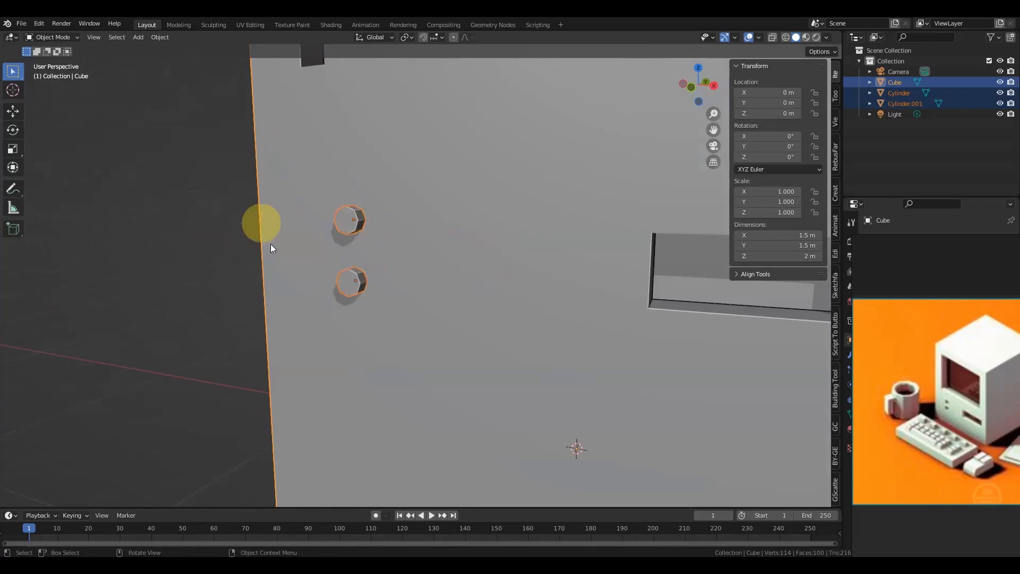
scroll(310, 284, "down", 4)
left_click_drag(493, 320, 438, 332, "alt")
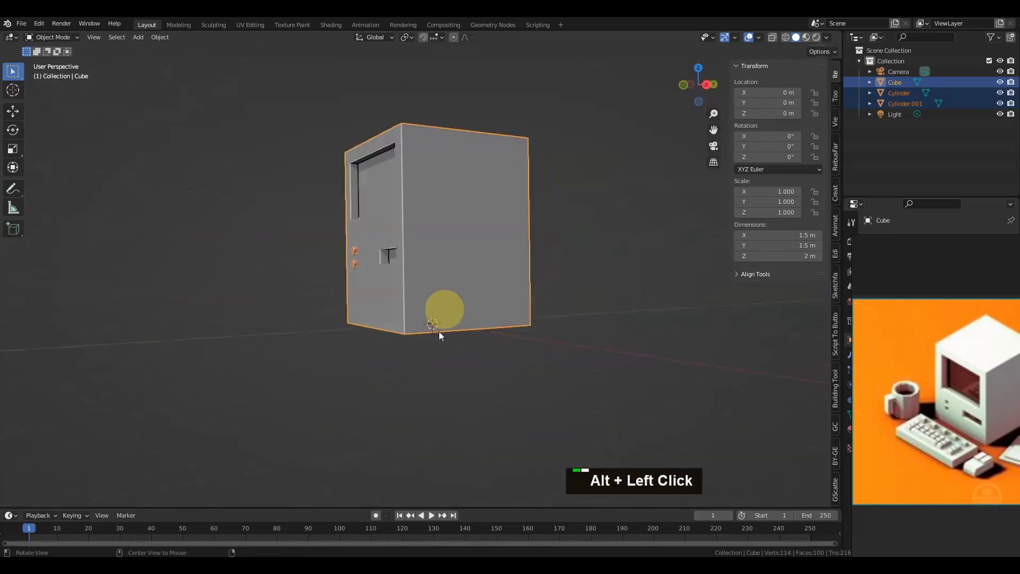
key("shift")
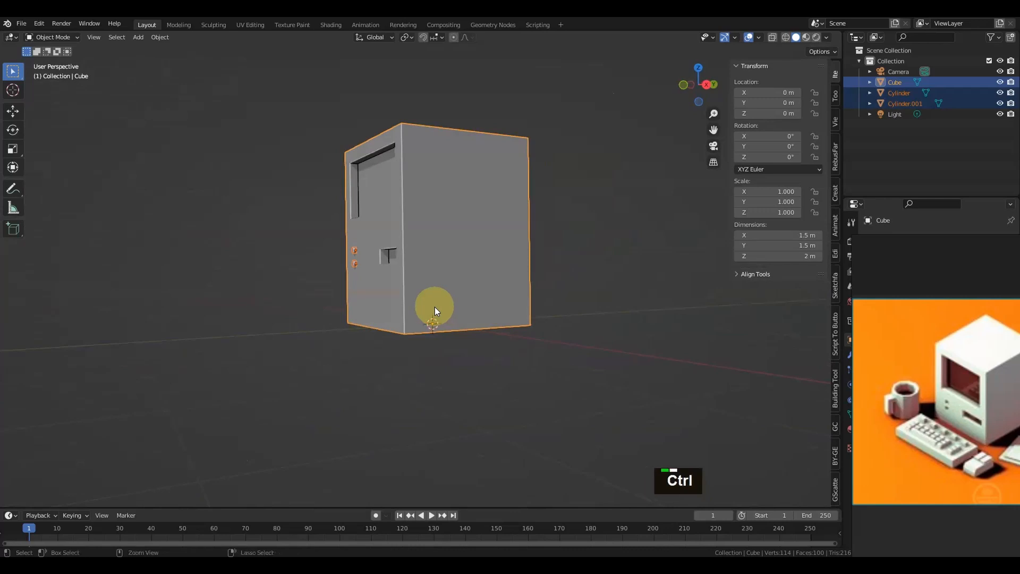
key("ctrl+j")
- Hide the joined computer object from the viewport
left_click_drag(439, 307, 451, 358, "alt")
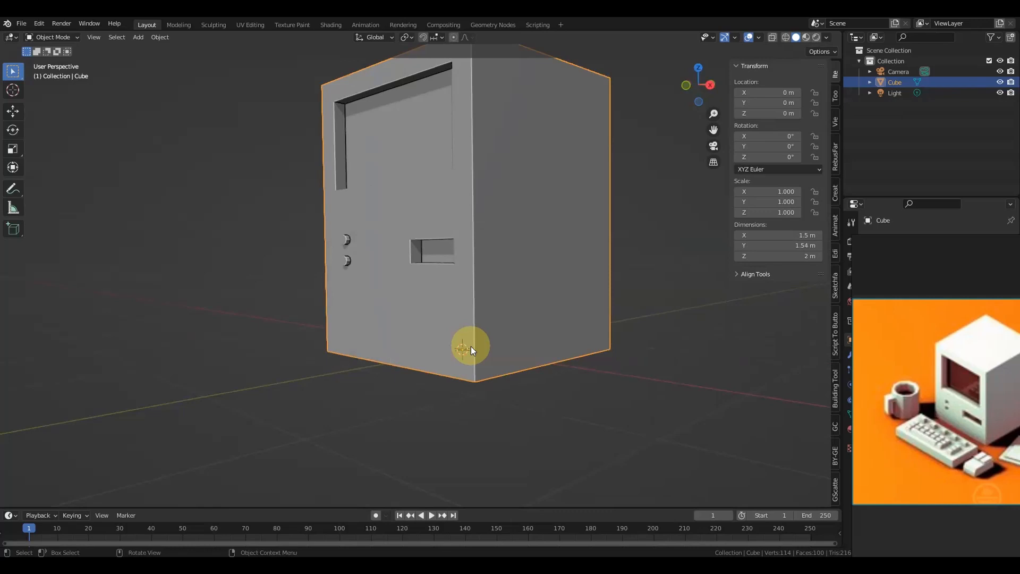
scroll(442, 200, "down", 3)
left_click_drag(445, 204, 508, 296, "alt")
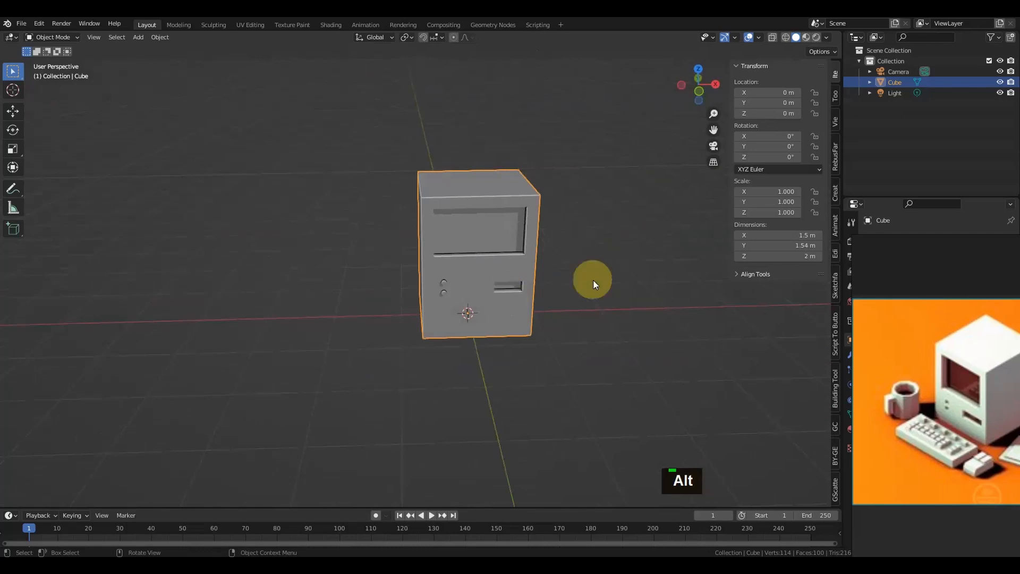
key("h")
left_click_drag(487, 348, 481, 339, "alt")
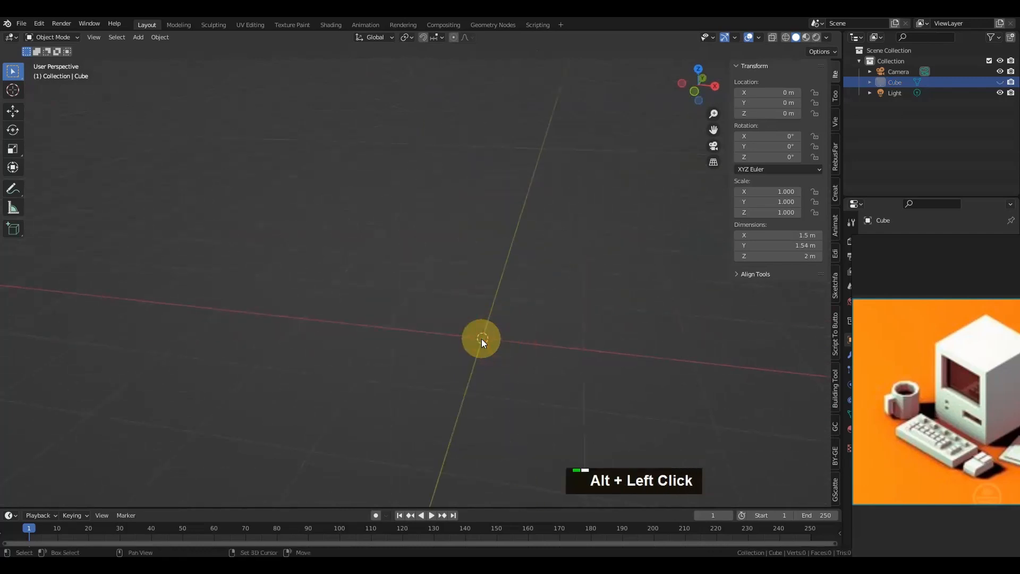
- Place the 3D cursor at a point away from the world origin
key("shift+a")
mouse_move(480, 320)
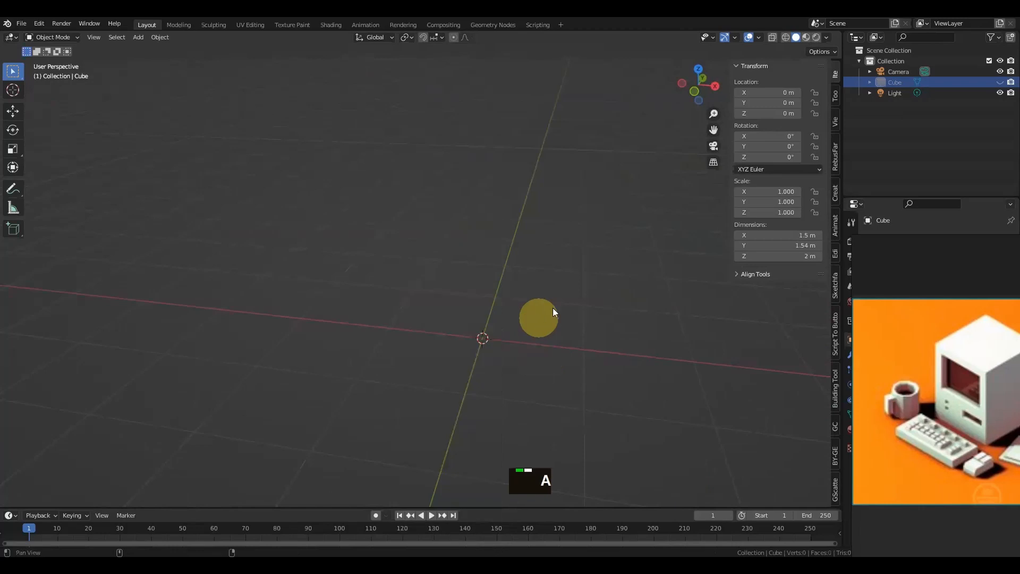
left_click(557, 305, "alt+shift")
right_click(629, 279, "ctrl")
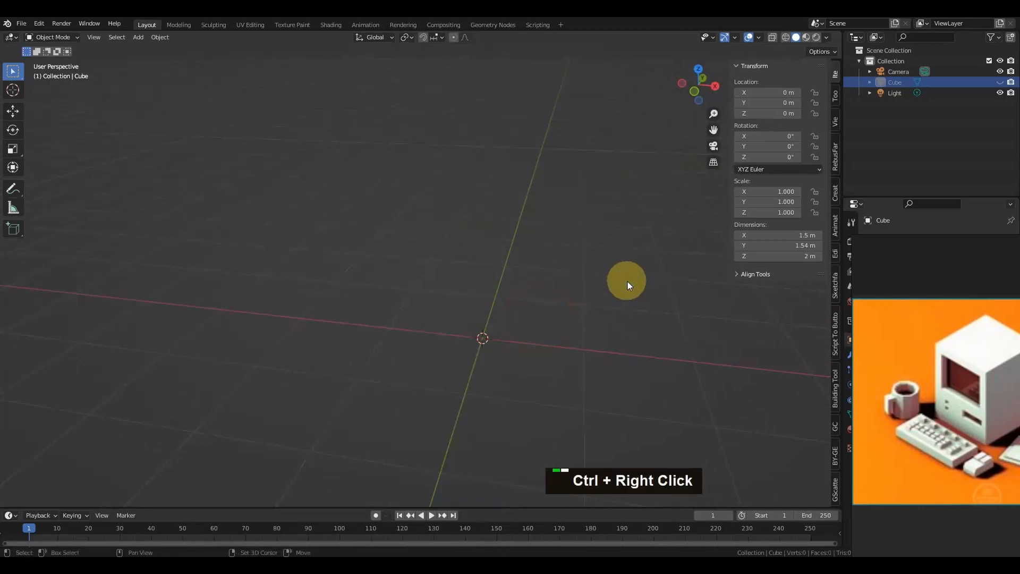
right_click(627, 281, "shift")
scroll(633, 278, "down", 1)
left_click_drag(615, 307, 636, 284, "alt")
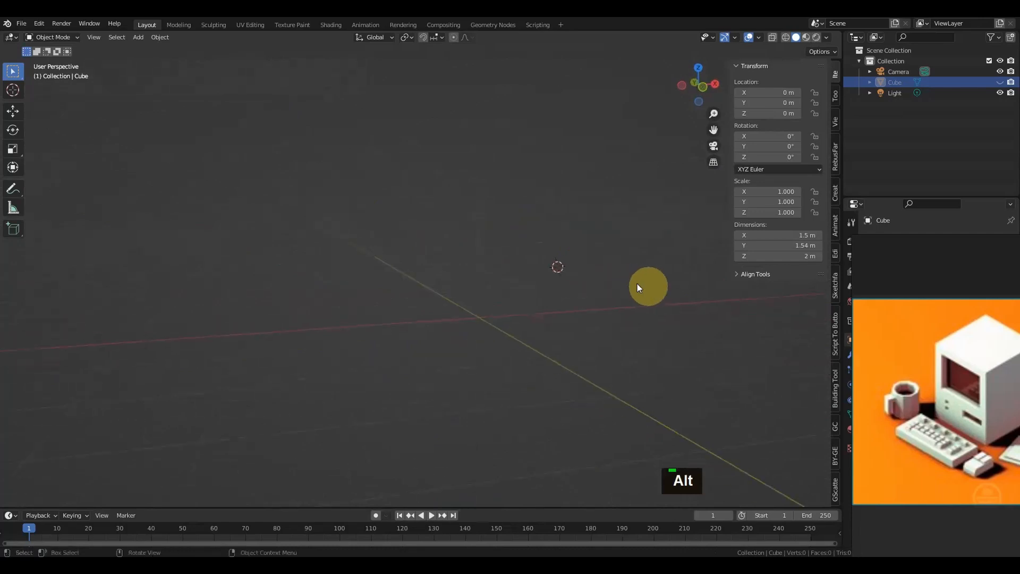
- Try adding a mesh plane at the displaced 3D cursor, and undo it
key("shift+a")
mouse_move(635, 282)
left_click(671, 301)
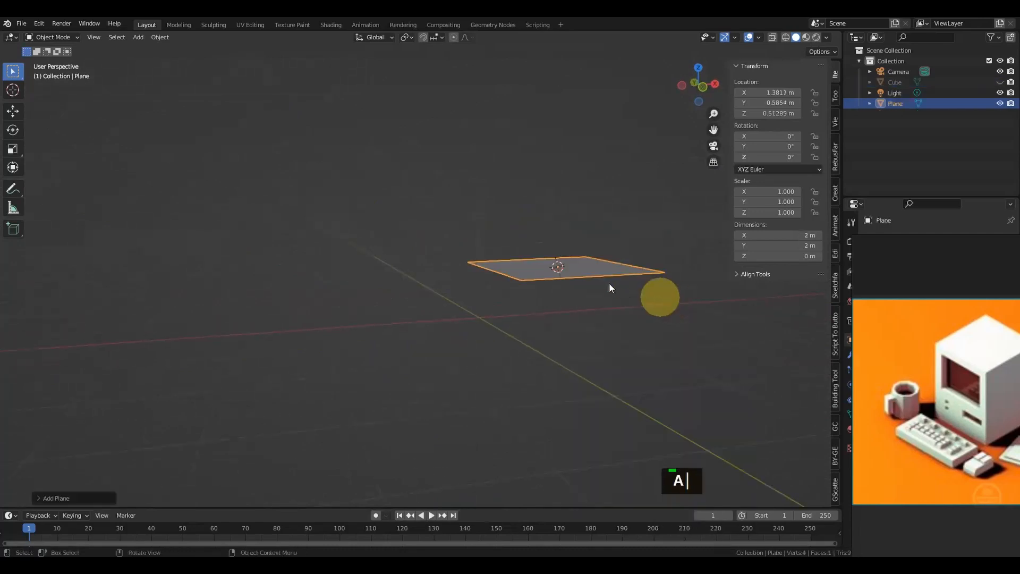
left_click_drag(584, 268, 519, 323, "alt")
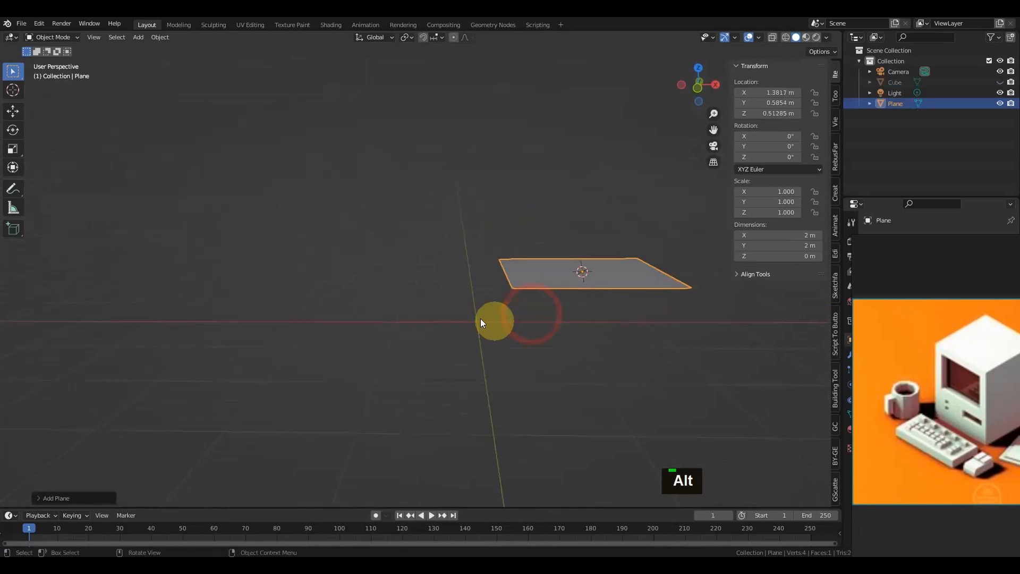
key("ctrl+z")
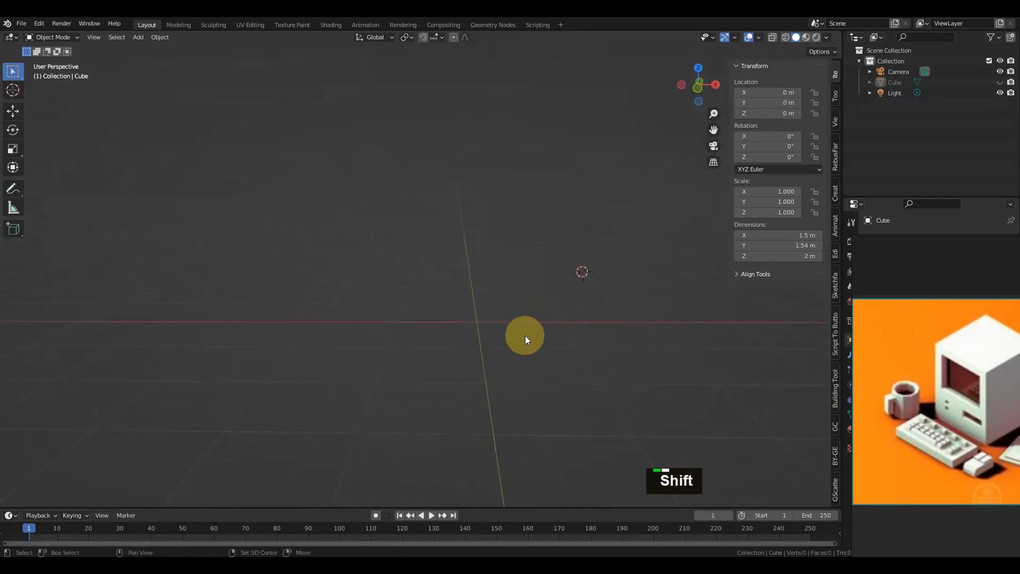
- Reset the 3D cursor to the world origin
key("shift+c")
scroll(327, 401, "up", 2)
left_click_drag(330, 398, 572, 272, "alt+shift")
left_click_drag(510, 300, 475, 316, "alt")
left_click_drag(493, 316, 562, 285, "alt+shift")
scroll(544, 308, "up", 1)
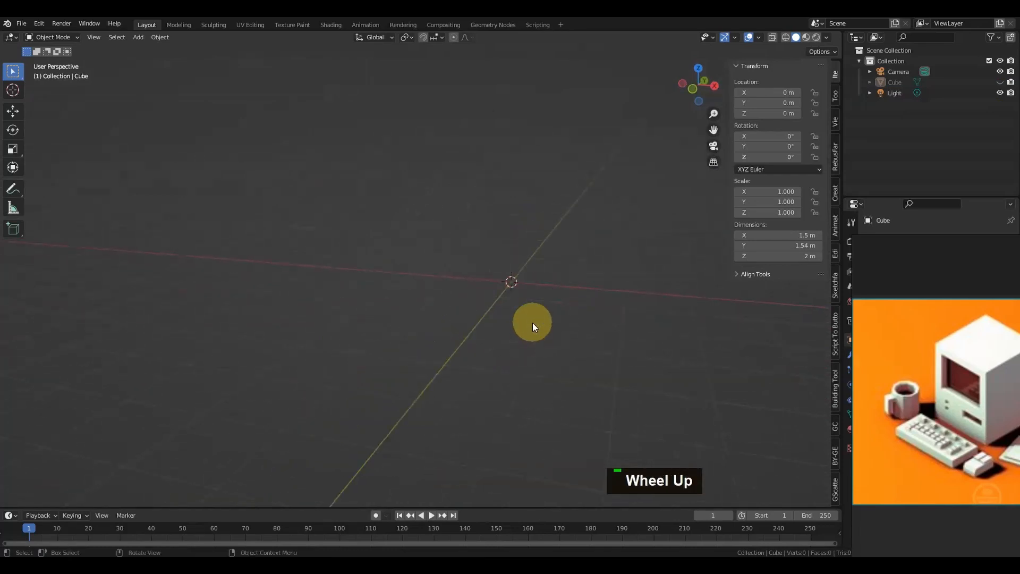
- Add a mesh plane at the world origin
key("shift+a")
mouse_move(535, 318)
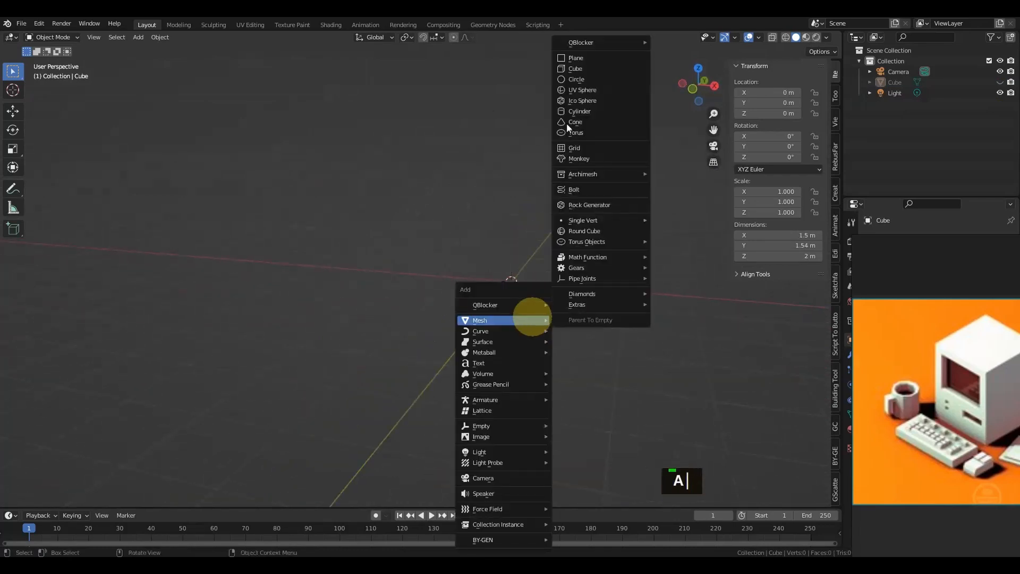
left_click(577, 57)
left_click_drag(523, 317, 560, 360, "alt")
scroll(451, 239, "up", 2)
left_click_drag(447, 223, 460, 255, "alt+shift")
left_click_drag(471, 305, 528, 331, "alt+shift")
- Scale the plane's geometry to 0.5 along the Y axis in Edit Mode
key("Tab")
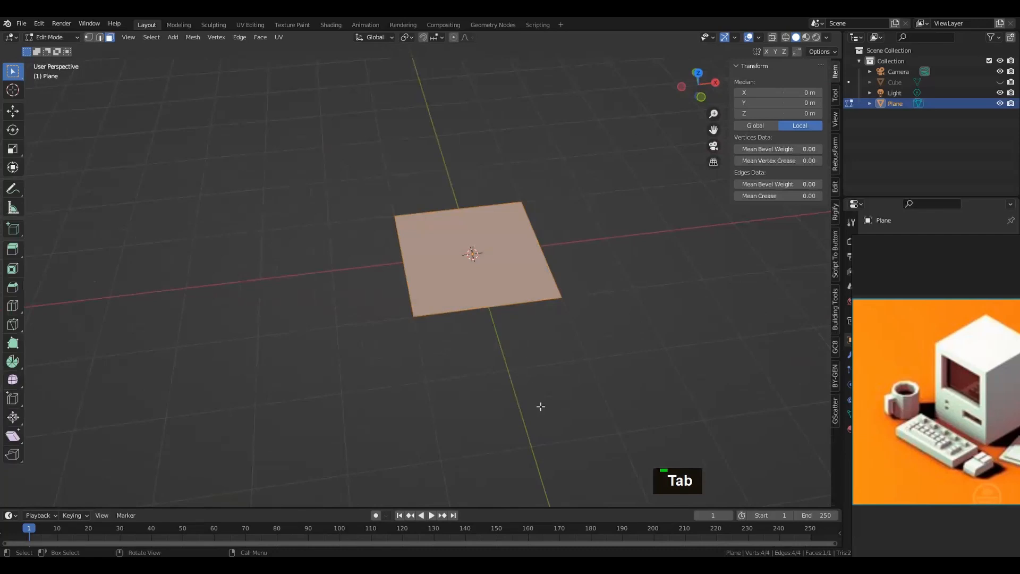
key("s")
key("y")
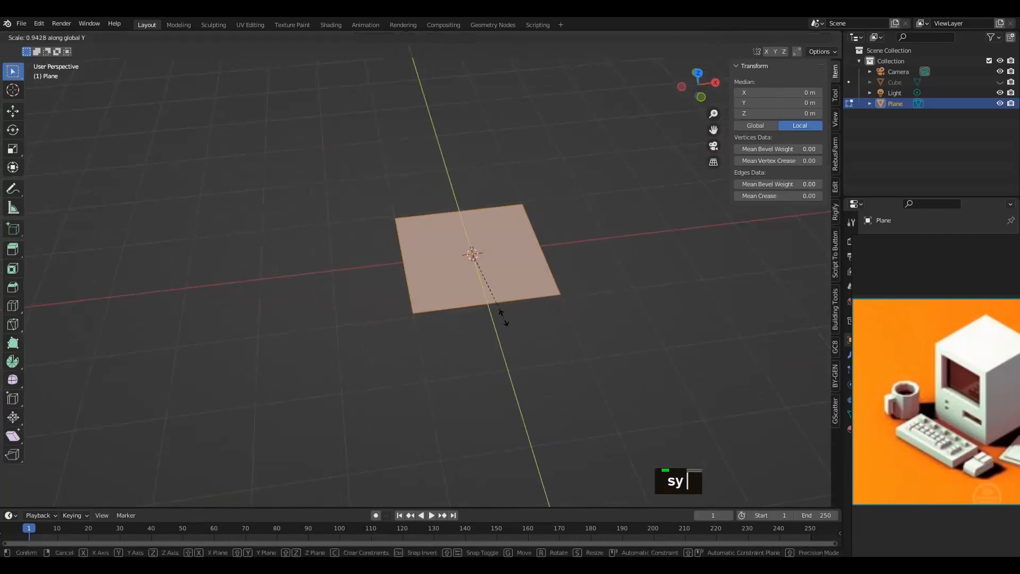
type("0.5")
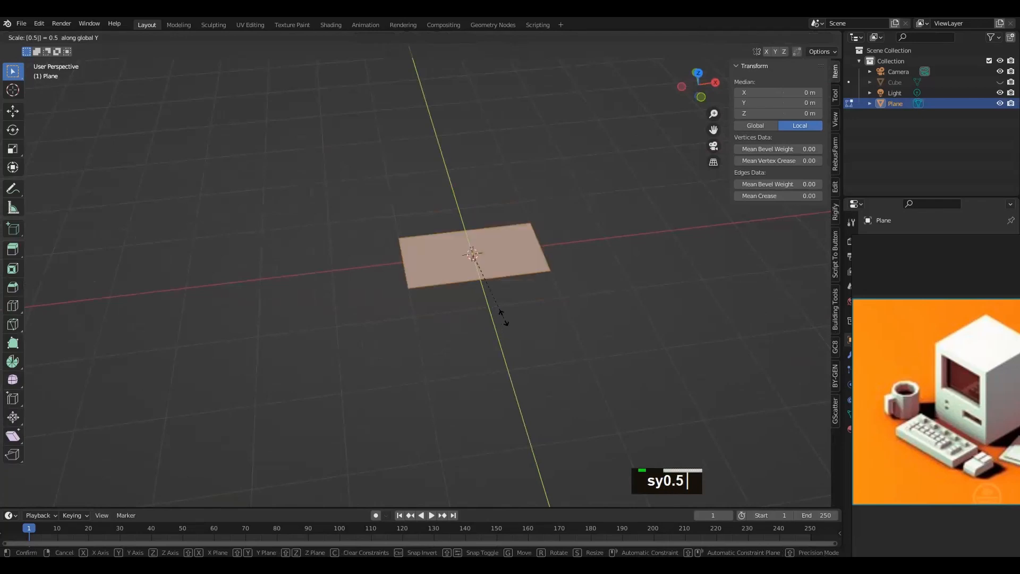
key("Return")
left_click_drag(497, 319, 543, 395, "alt")
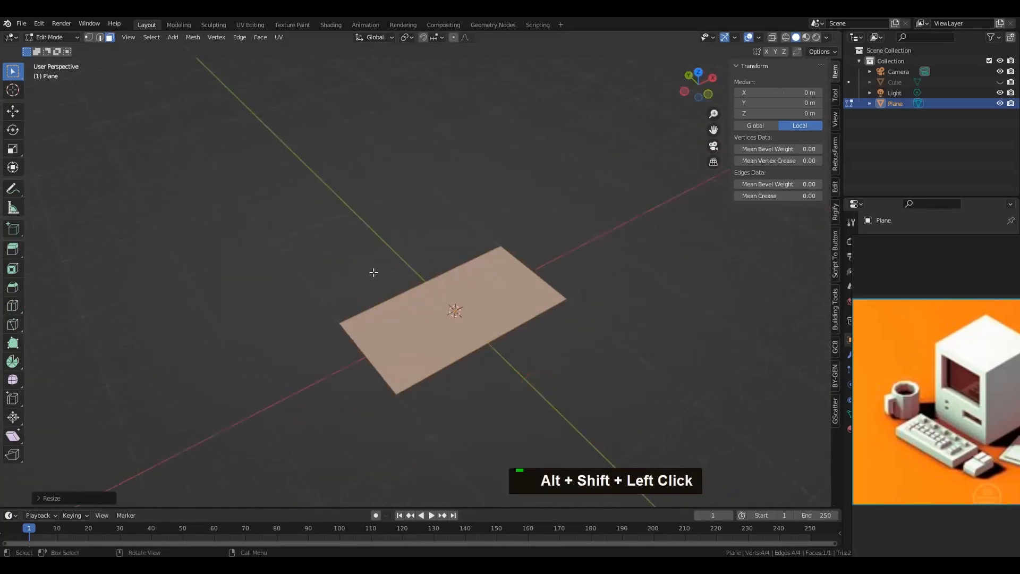
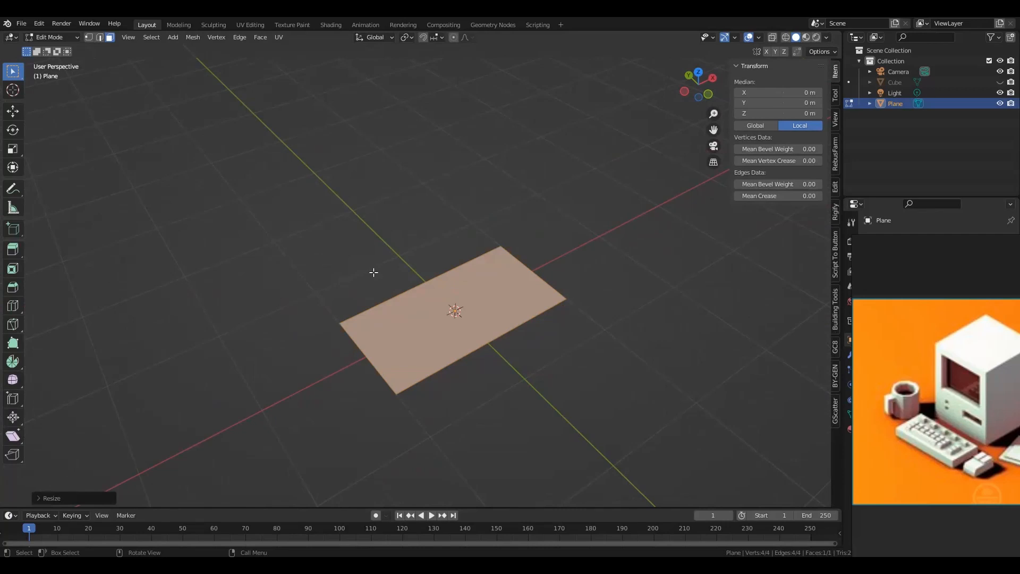
- Extrude the plane's face upward about 0.18 m into a thin slab and return to Object Mode
left_click_drag(497, 354, 380, 296, "alt")
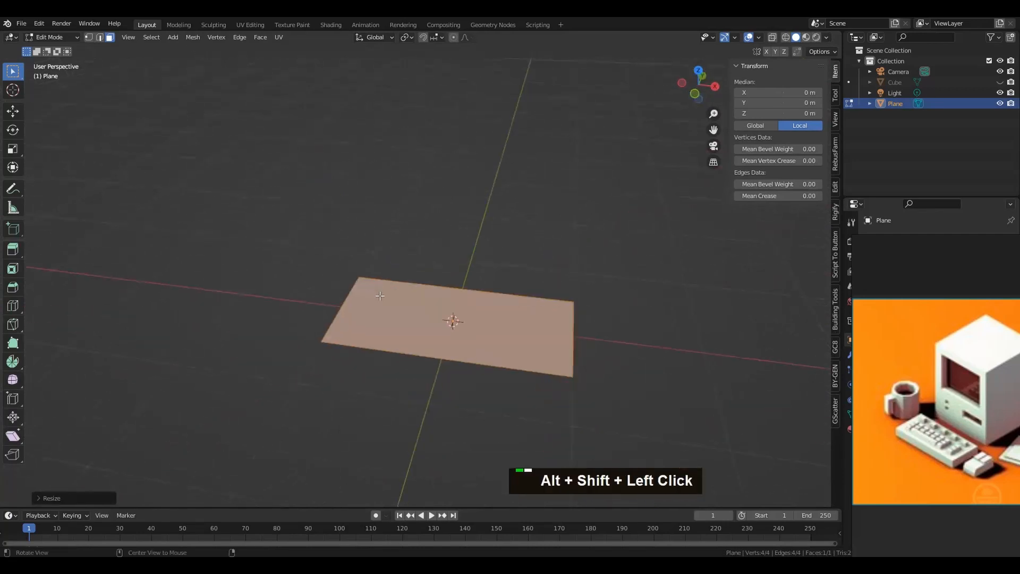
key("e")
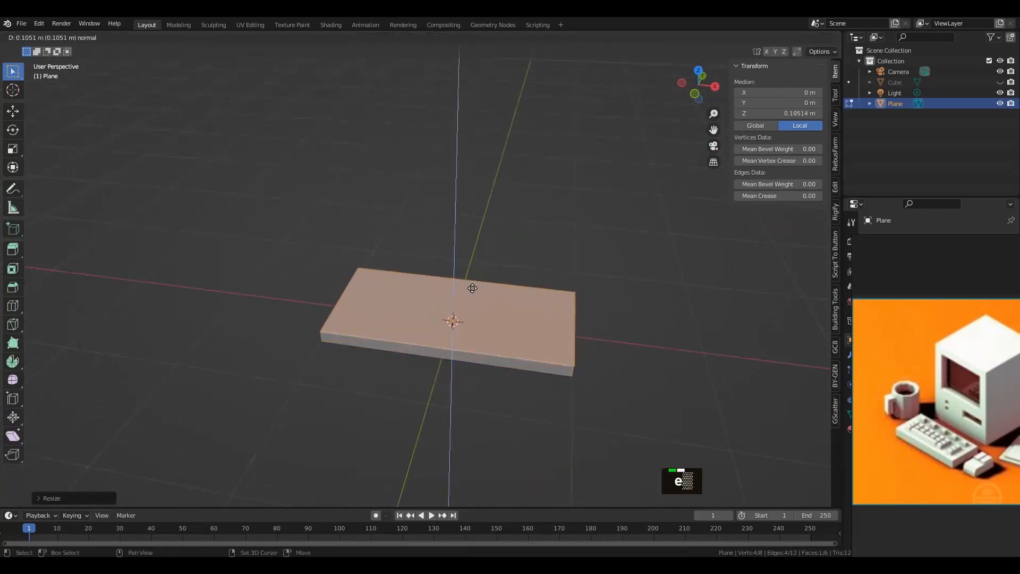
key("shift")
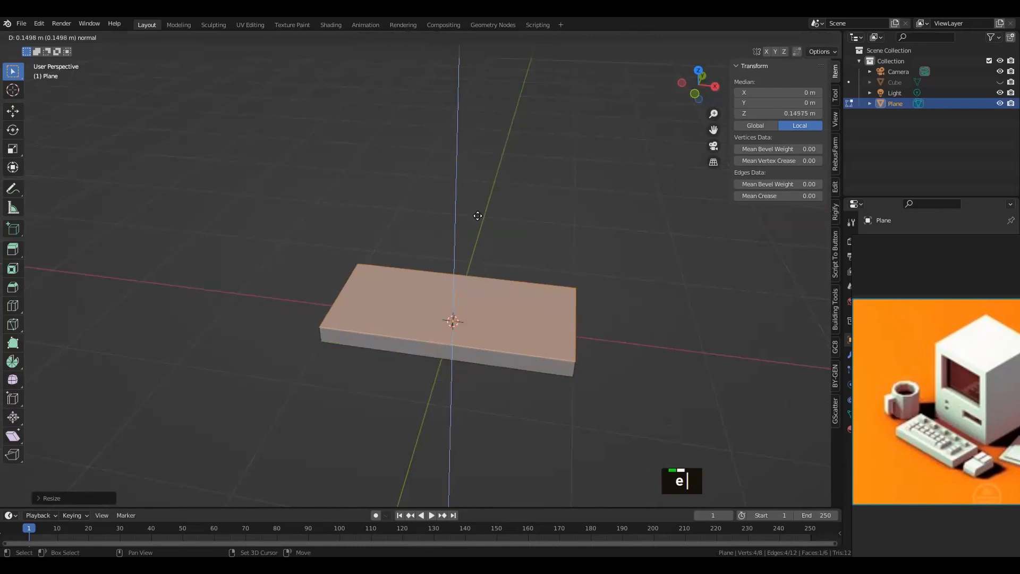
left_click(478, 215, "shift")
left_click_drag(478, 217, 480, 282, "alt")
key("alt+a")
scroll(444, 286, "up", 3)
key("Tab")
scroll(447, 310, "down", 2)
scroll(468, 302, "up", 3)
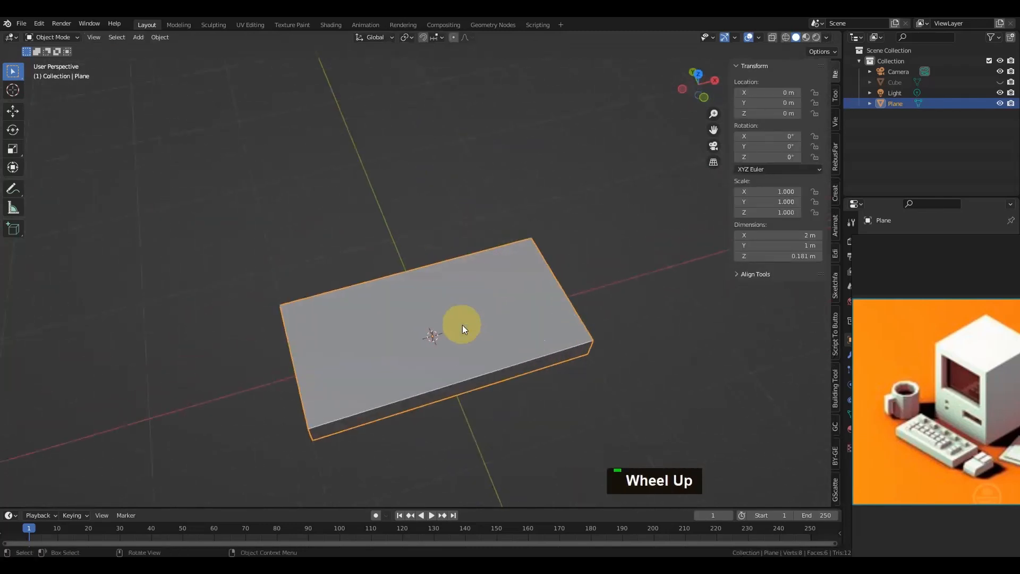
- Add a mesh cube at the world origin
scroll(462, 325, "down", 2)
left_click_drag(458, 326, 417, 393, "alt")
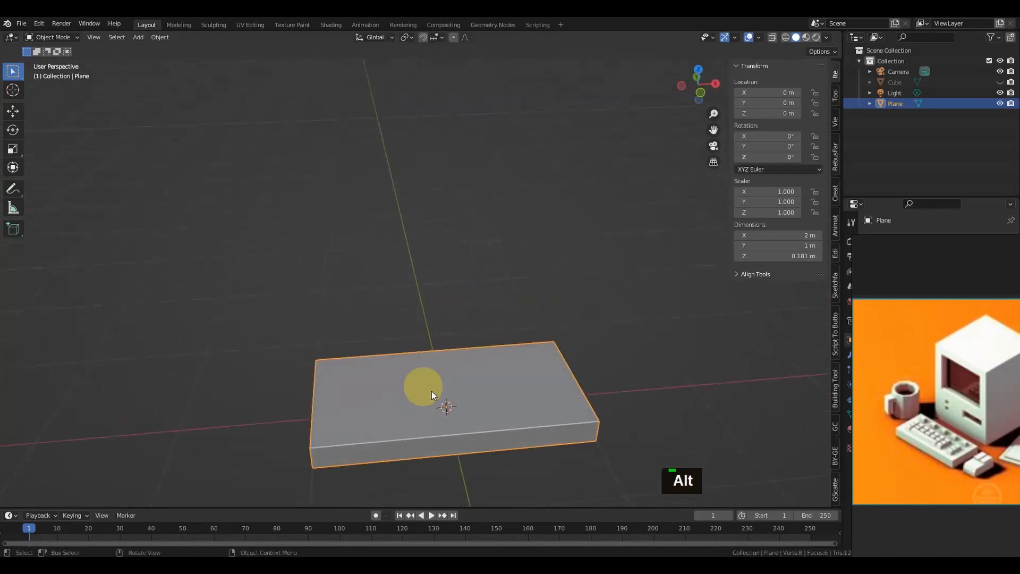
key("shift+a")
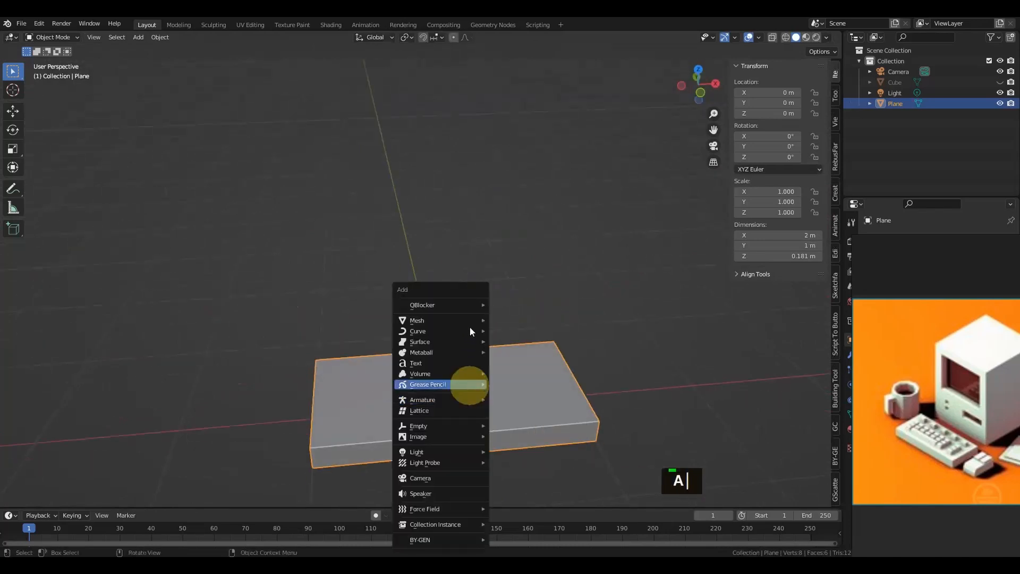
mouse_move(470, 321)
left_click(559, 69)
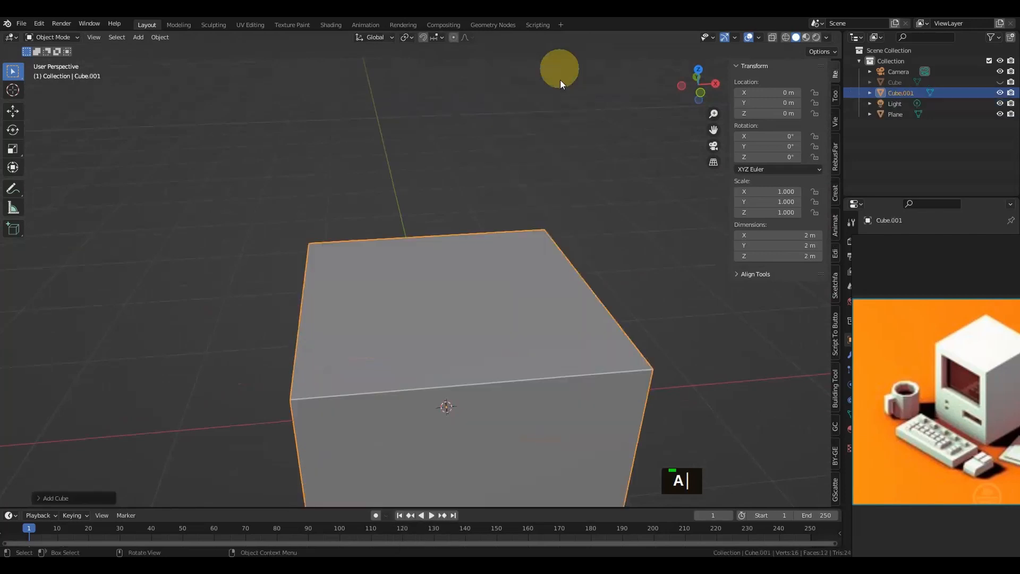
- Try scaling the new cube down to about 0.3 m per side, and undo it
scroll(548, 234, "down", 2)
scroll(548, 234, "down", 3)
key("s")
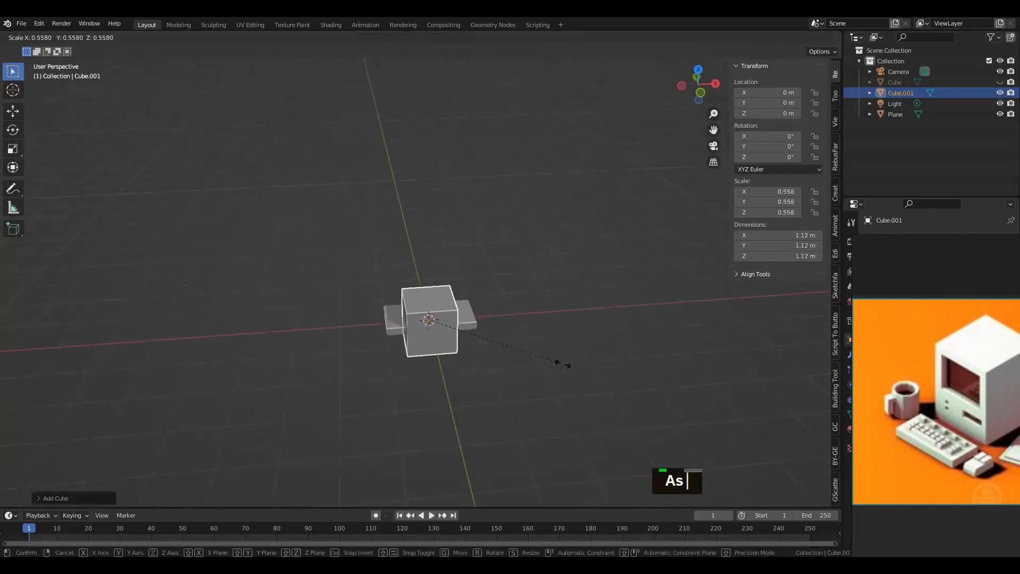
left_click(466, 329)
scroll(429, 334, "up", 5)
left_click_drag(460, 414, 482, 248, "alt+shift")
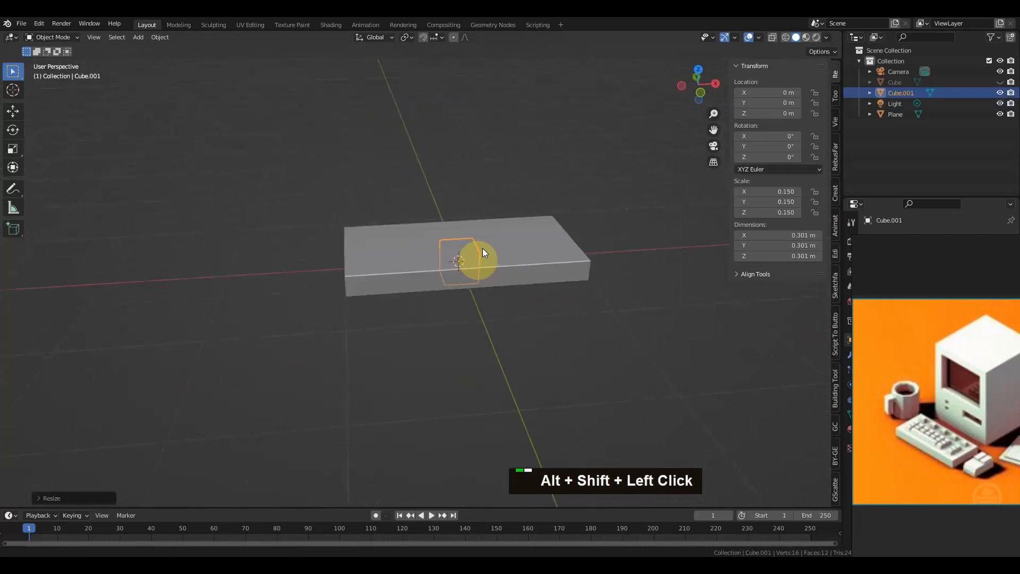
key("ctrl+z")
- Move the cube's geometry up 1 m along Z in Edit Mode so its origin sits at the base, and return to Object Mode
key("Tab")
scroll(519, 288, "down", 2)
left_click_drag(520, 288, 489, 307, "alt")
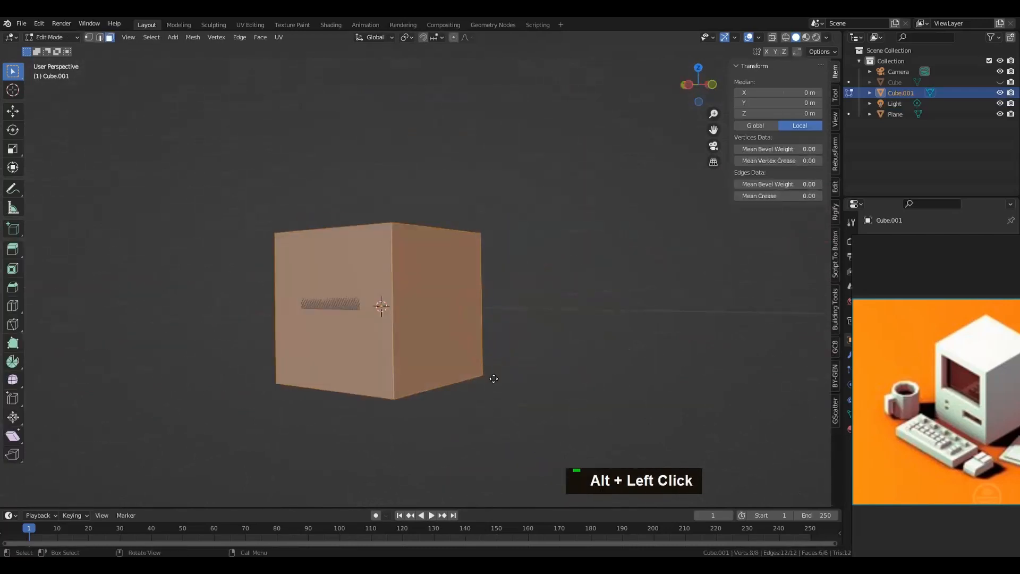
key("g")
key("z")
key("1")
key("Return")
mouse_move(454, 346)
left_mouse_down("alt")
mouse_move(463, 334)
mouse_move(492, 357)
mouse_move(484, 342)
mouse_move(455, 350)
left_mouse_up("alt")
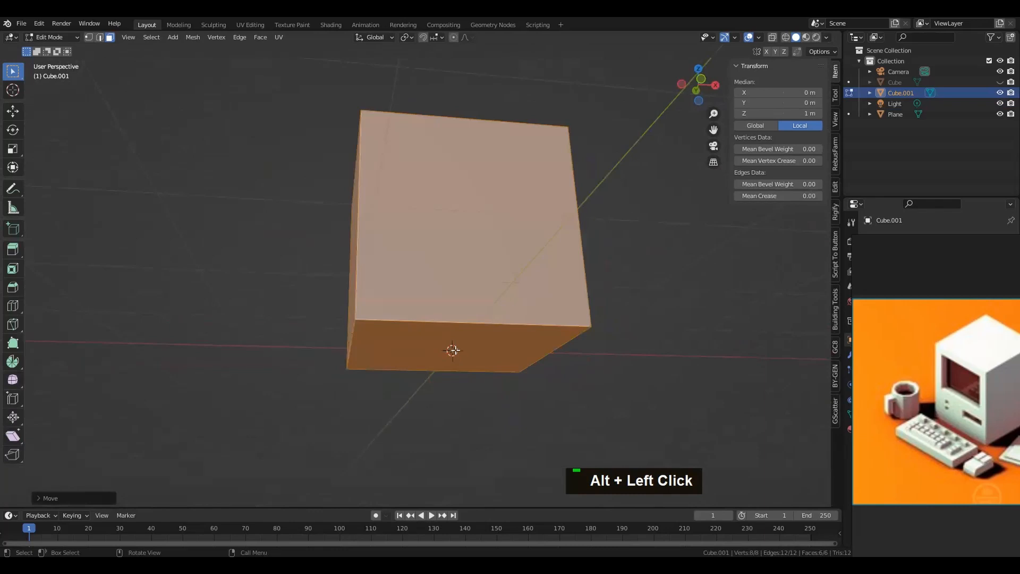
left_click_drag(464, 367, 456, 337, "alt")
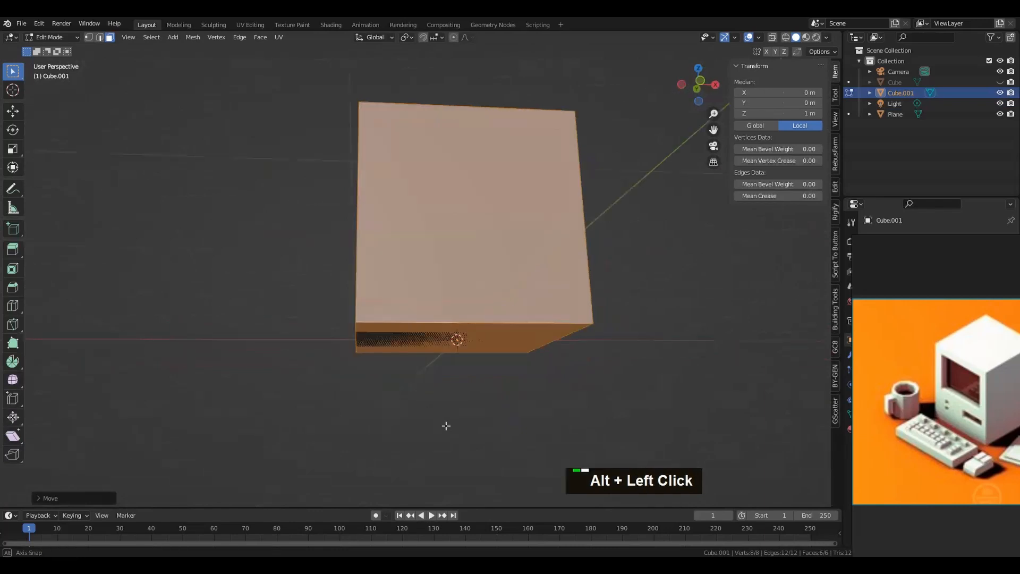
scroll(519, 302, "down", 3)
key("Tab")
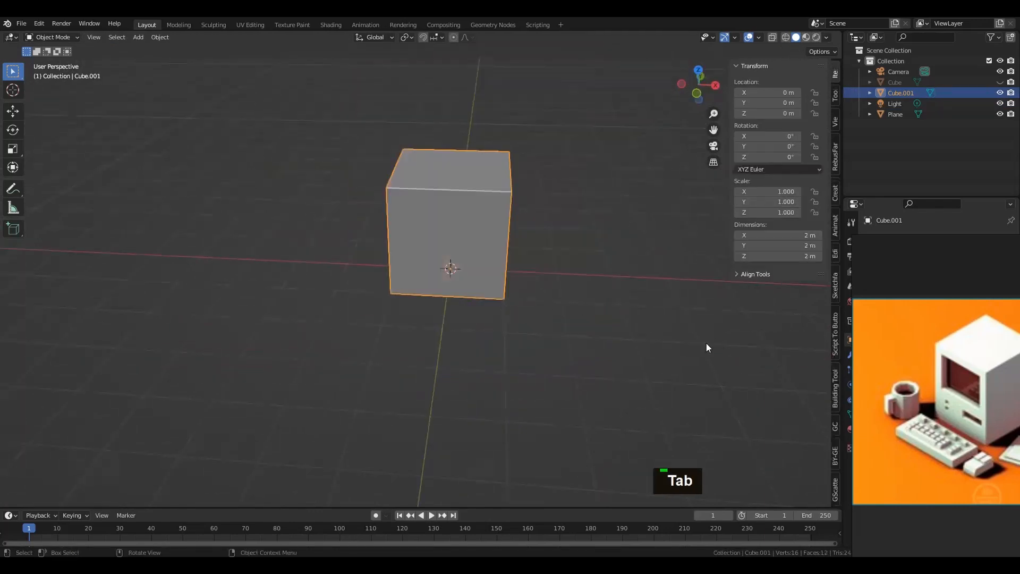
- Scale the cube down uniformly to about 0.25 m per side
key("s")
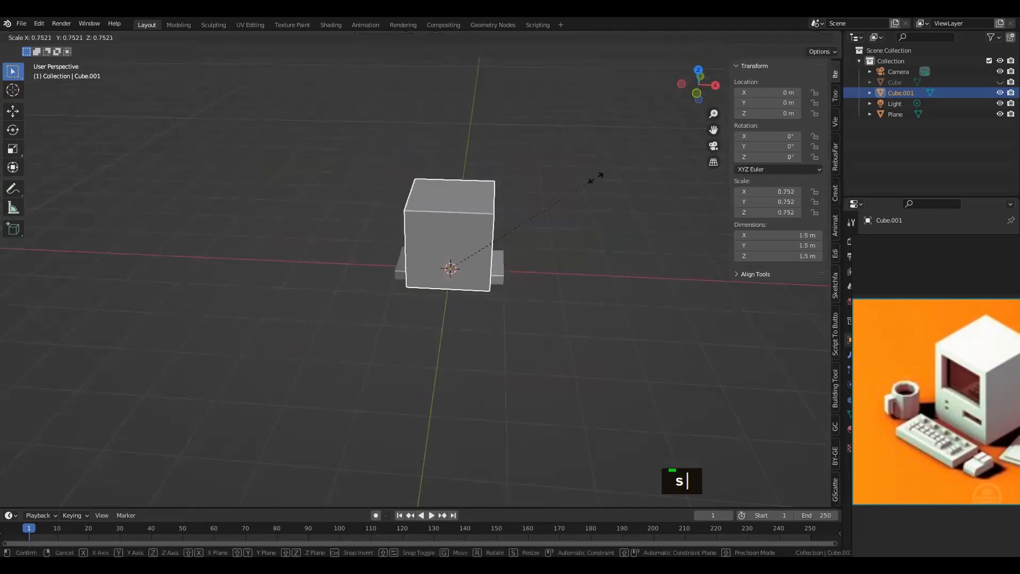
left_click(460, 264)
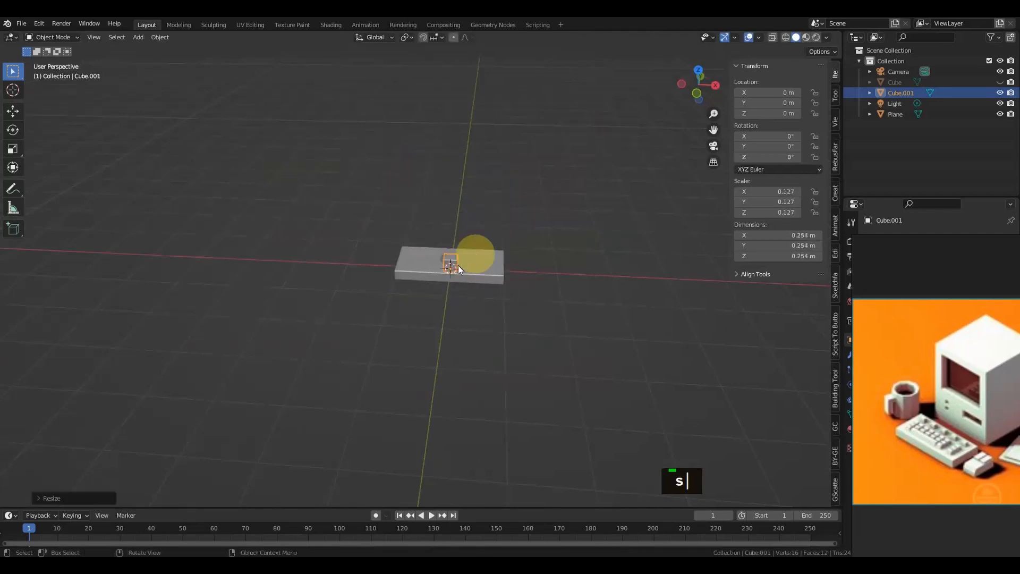
scroll(457, 265, "up", 3)
left_click_drag(457, 266, 528, 84, "alt")
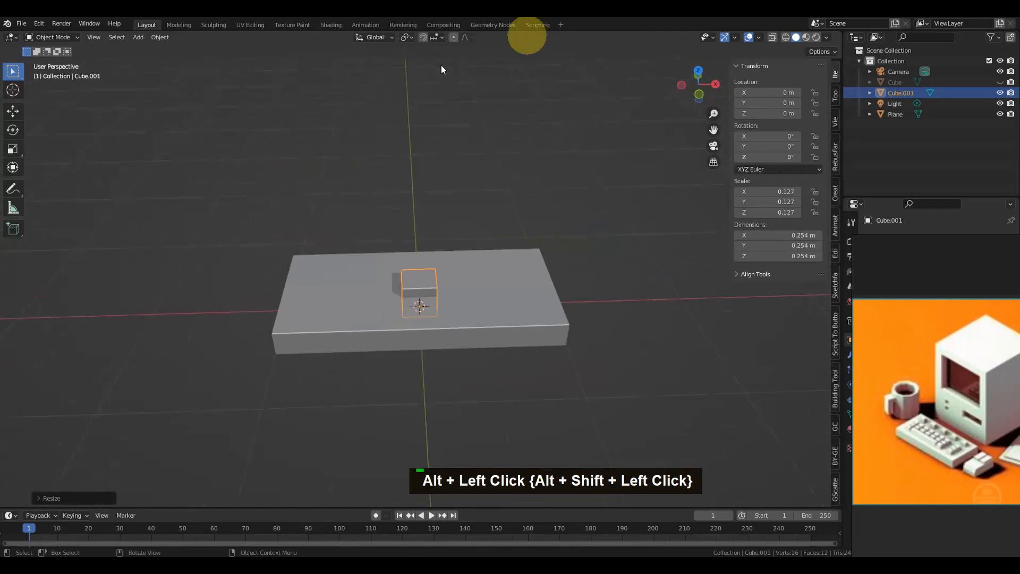
- Enable snapping and set the snap target to Face
left_click(432, 38)
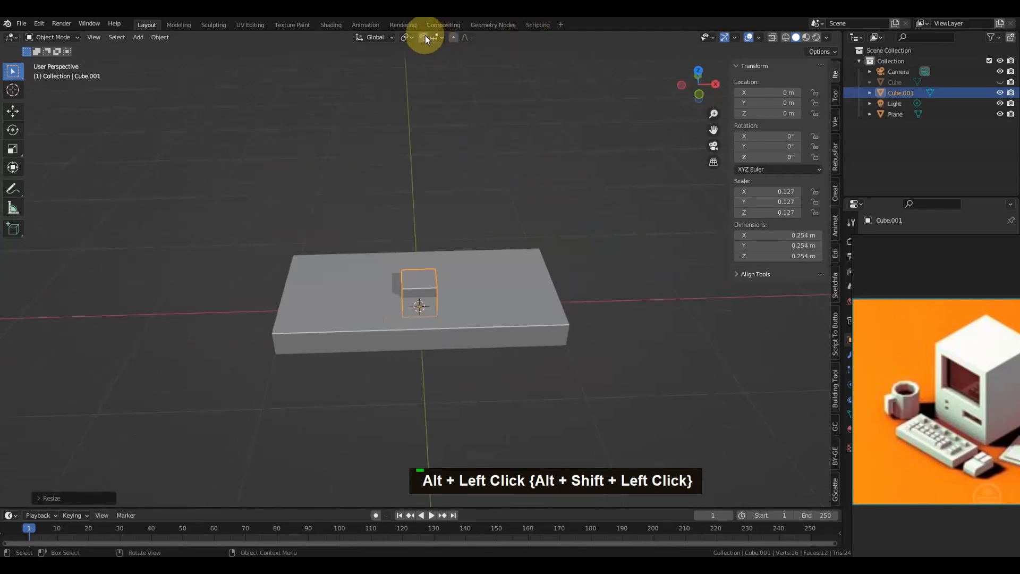
left_click(425, 36)
left_click(433, 40)
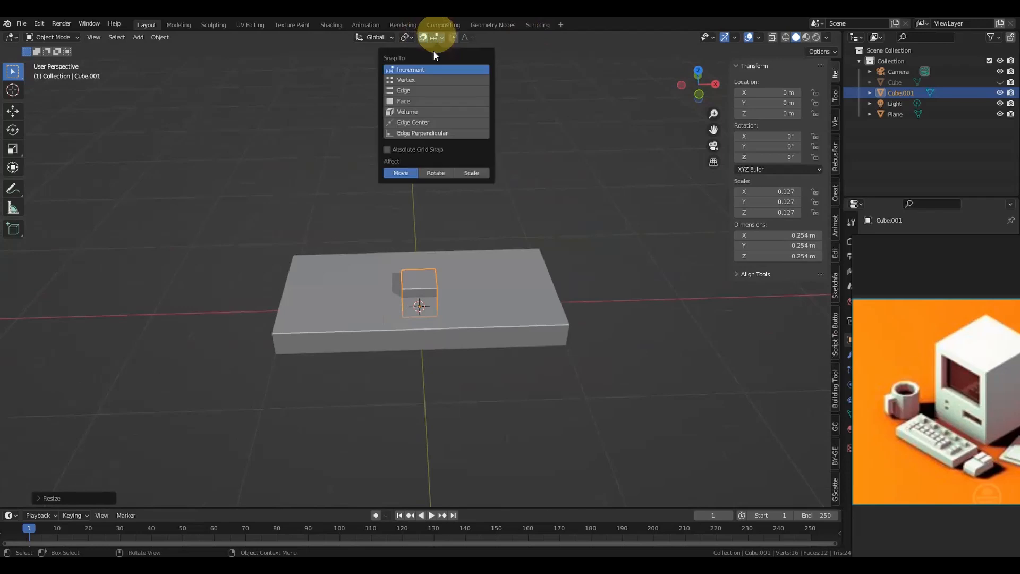
left_click(412, 102)
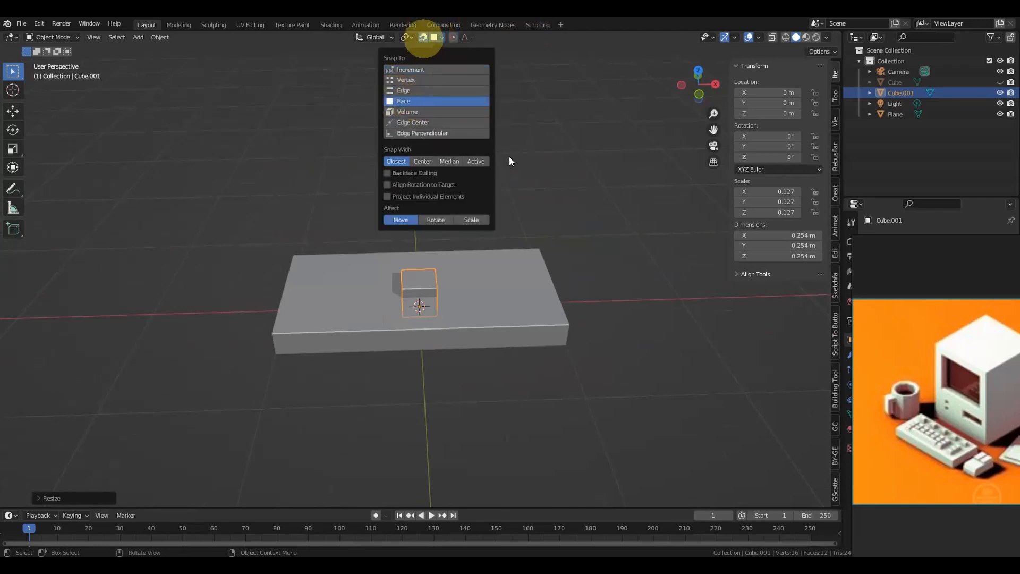
- Try moving the small cube up along Z to snap onto the slab's upper face, and undo the moves
scroll(462, 276, "up", 5)
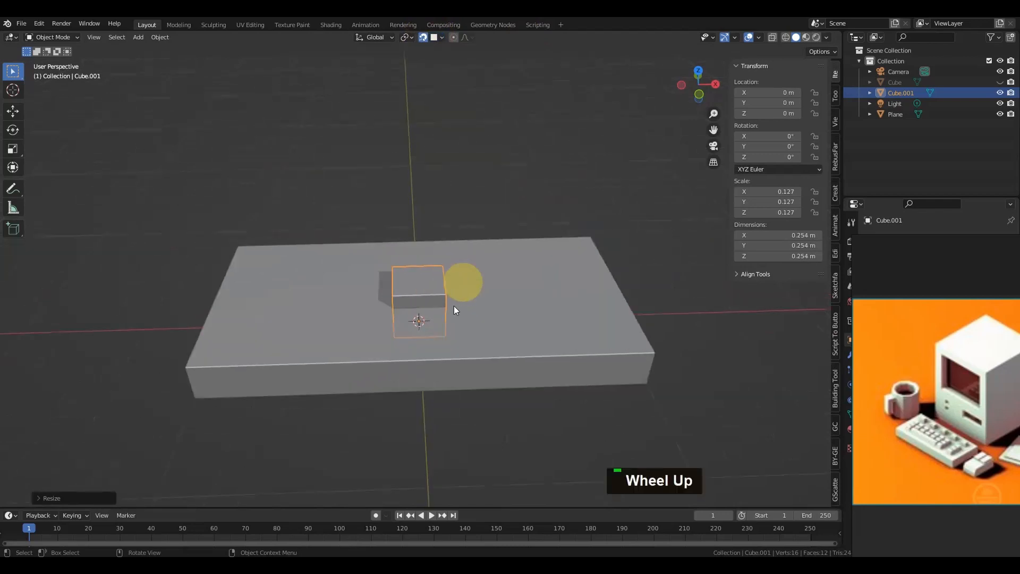
left_click_drag(453, 321, 455, 321, "alt")
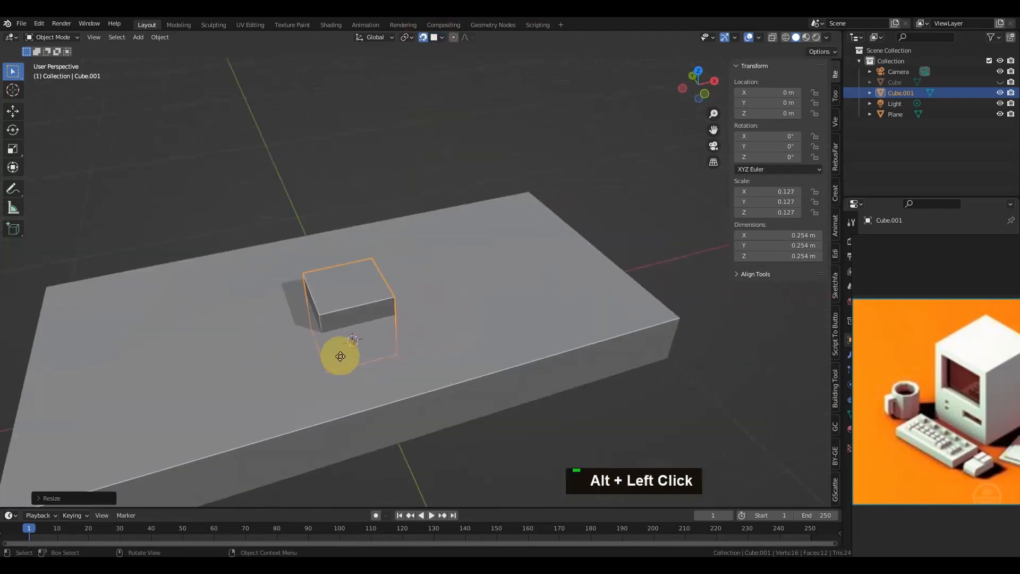
key("g")
key("z")
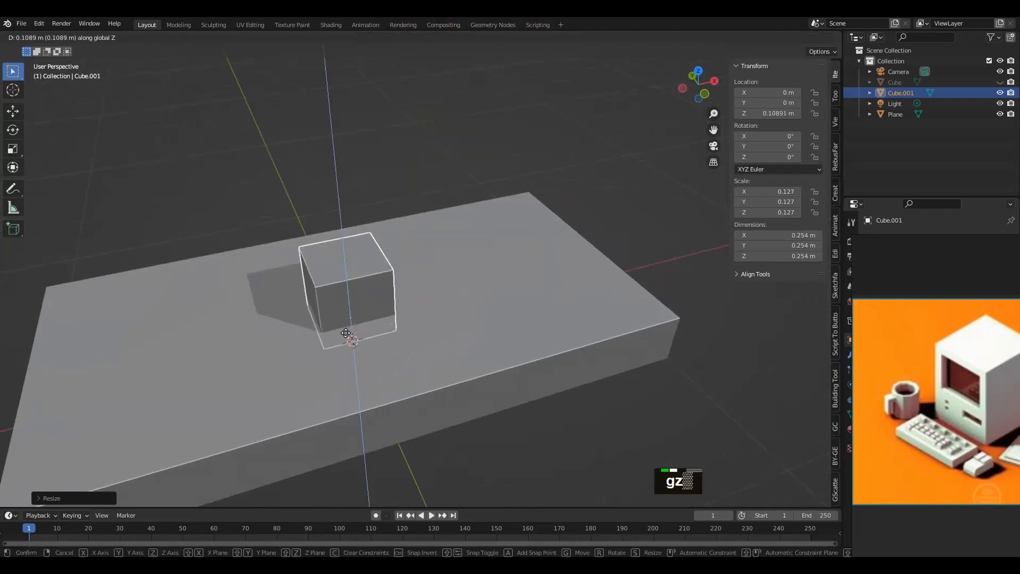
key("ctrl")
left_click(341, 312, "ctrl")
key("g")
key("z")
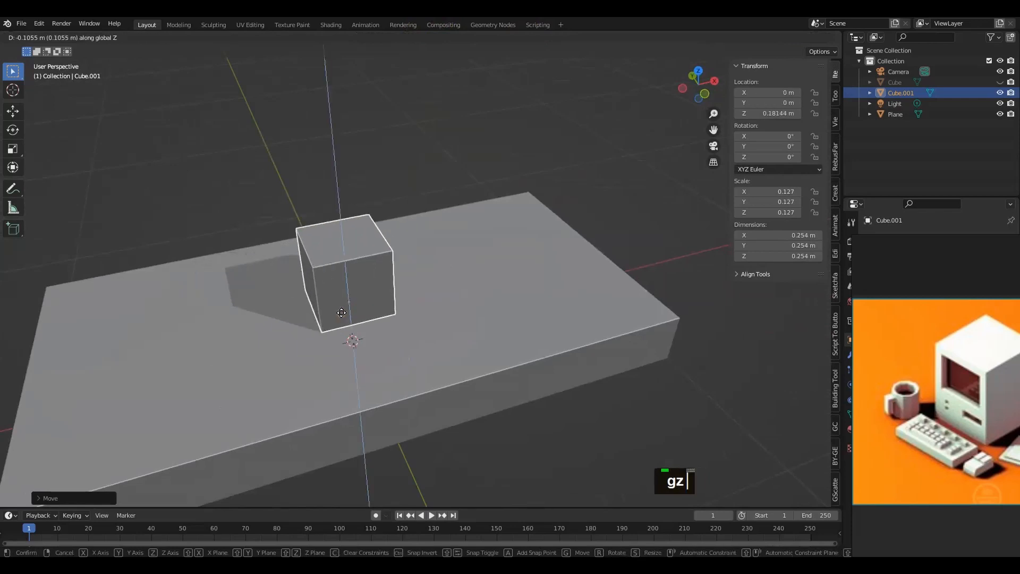
left_click(356, 312)
left_click_drag(354, 319, 432, 282, "alt")
left_click_drag(358, 353, 453, 327, "alt+shift")
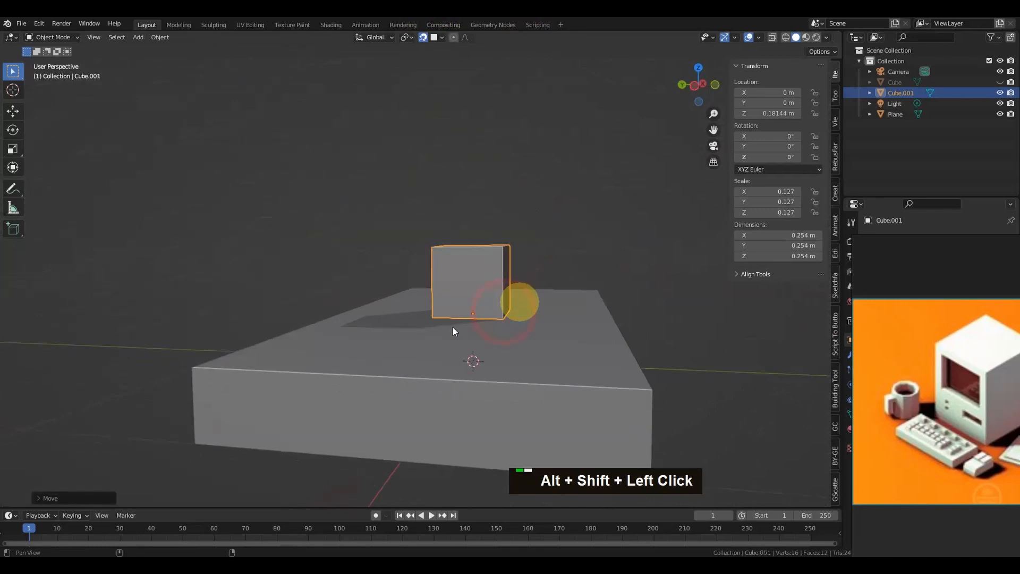
key("ctrl+z")
key("ctrl+z")
- Raise the small cube along Z to a height of about 0.43 m, clear of the slab
left_click_drag(513, 337, 475, 367, "alt")
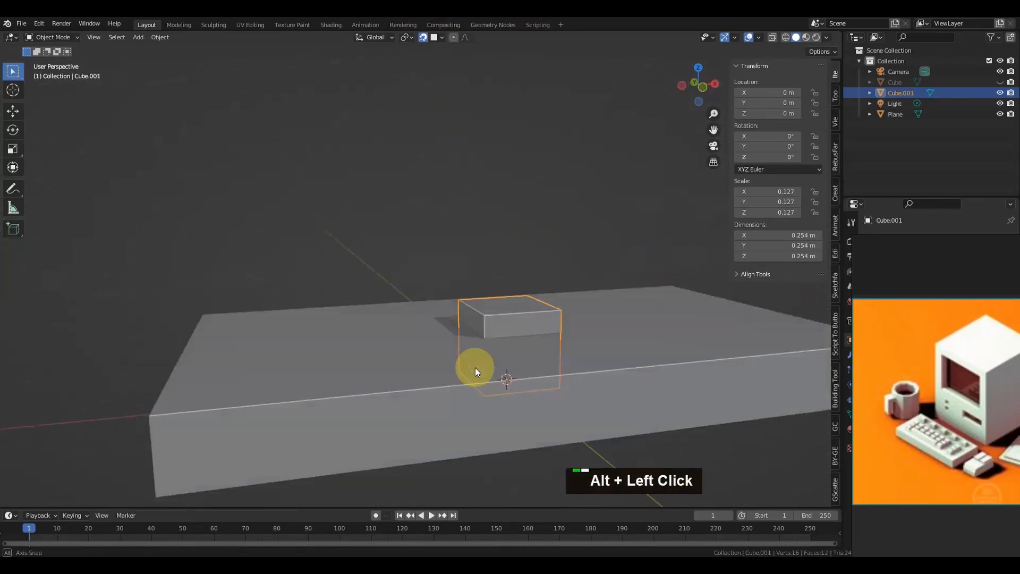
scroll(503, 349, "up", 2)
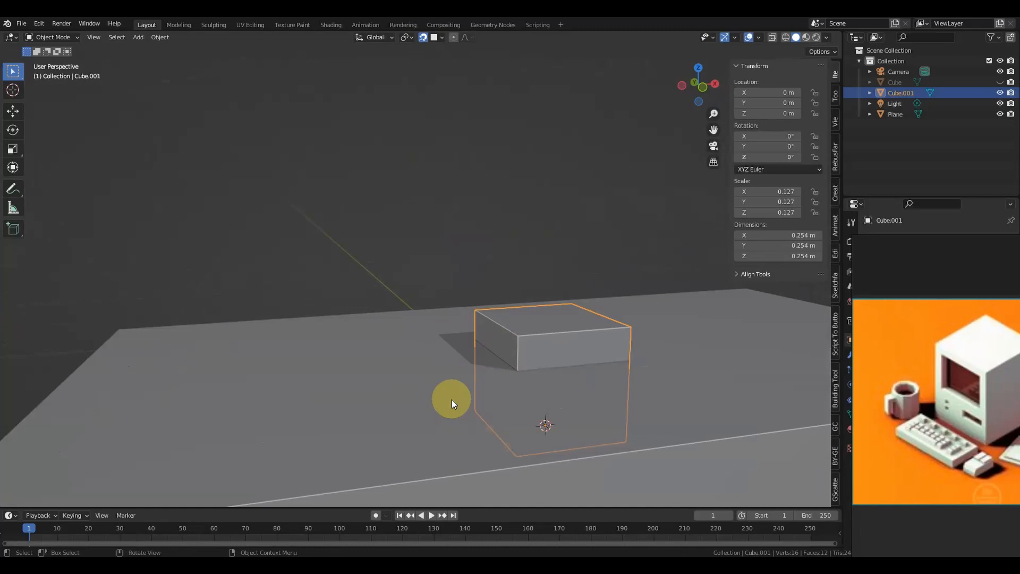
key("g")
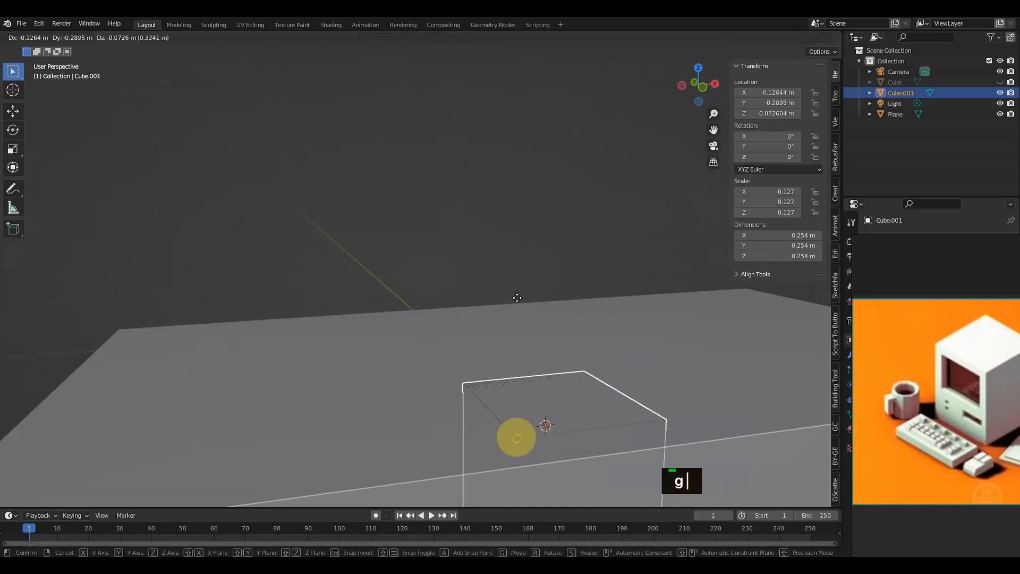
key("z")
left_click(518, 255)
scroll(528, 271, "down", 4)
left_click_drag(538, 286, 513, 336, "alt")
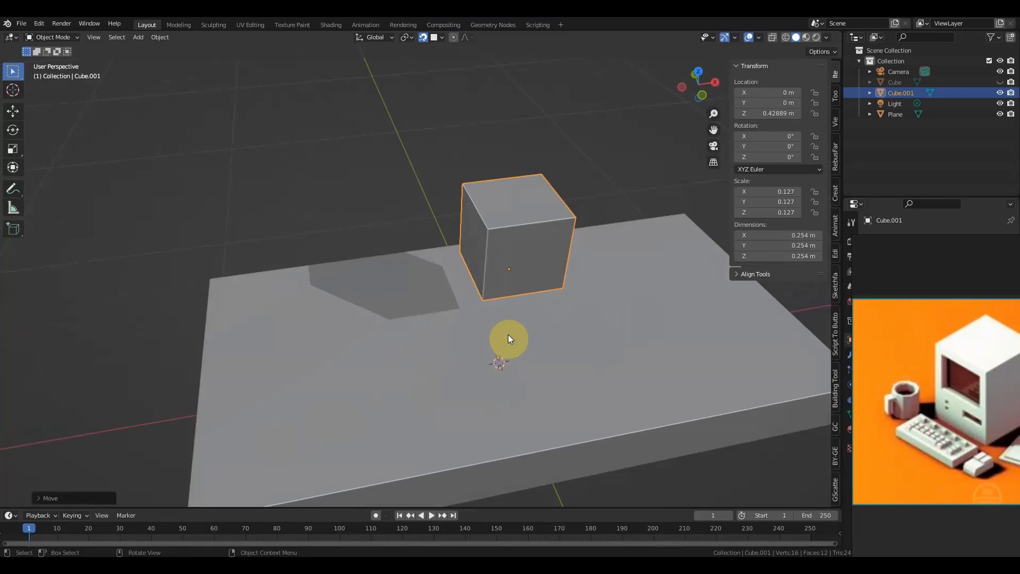
- Lower the small cube along Z until its base snaps onto the slab's upper face, at about 0.18 m
key("g")
key("z")
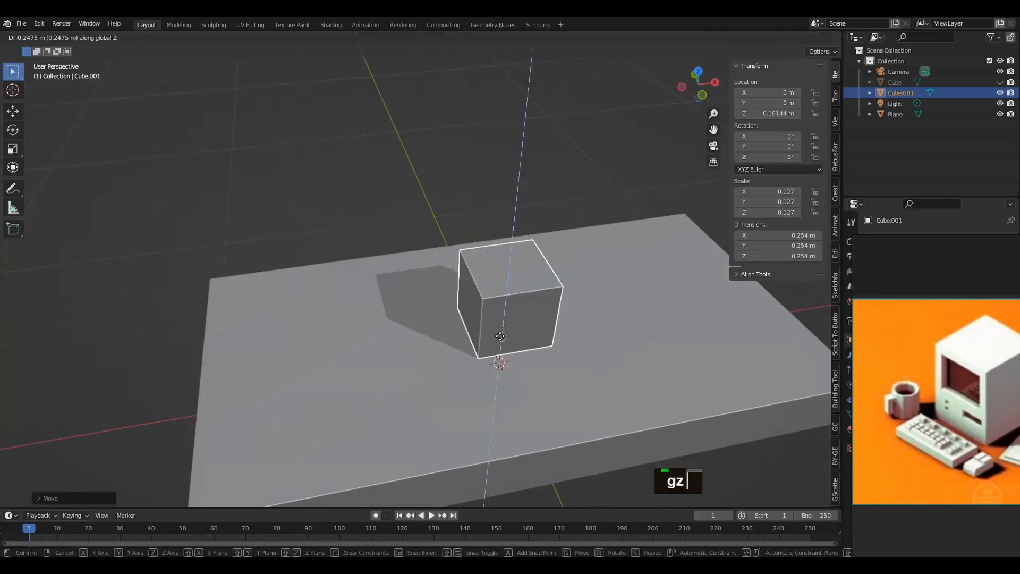
left_click(500, 336)
mouse_move(485, 304)
left_mouse_down("alt")
mouse_move(533, 297)
mouse_move(503, 297)
left_mouse_up("alt")
scroll(536, 342, "up", 3)
left_click_drag(536, 342, 487, 327, "alt")
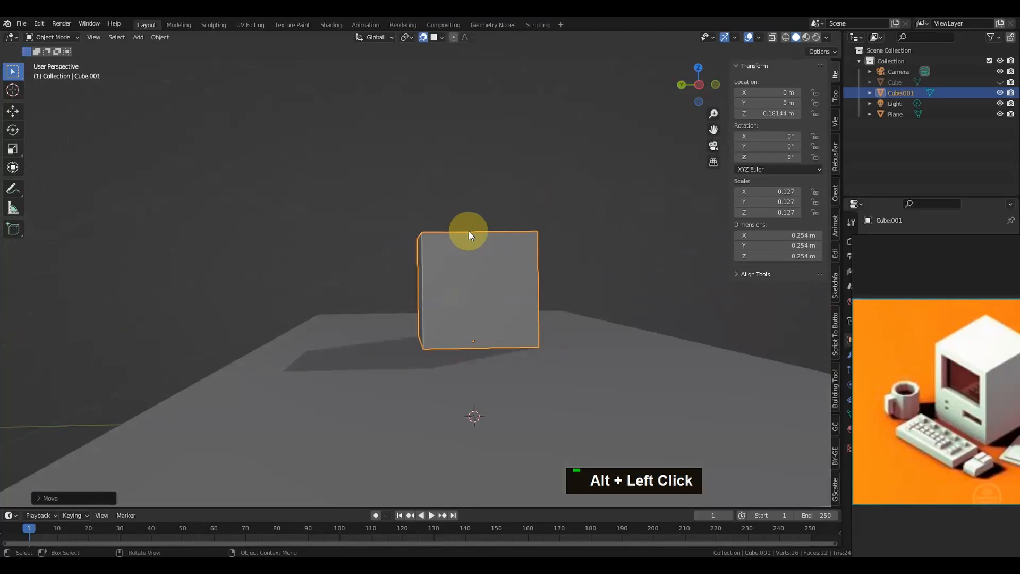
- Scale the small cube on the slab down uniformly to about 0.145 m per side
left_click_drag(502, 332, 394, 365, "alt")
scroll(538, 349, "up", 1)
scroll(543, 357, "down", 2)
left_click_drag(534, 358, 519, 385, "alt")
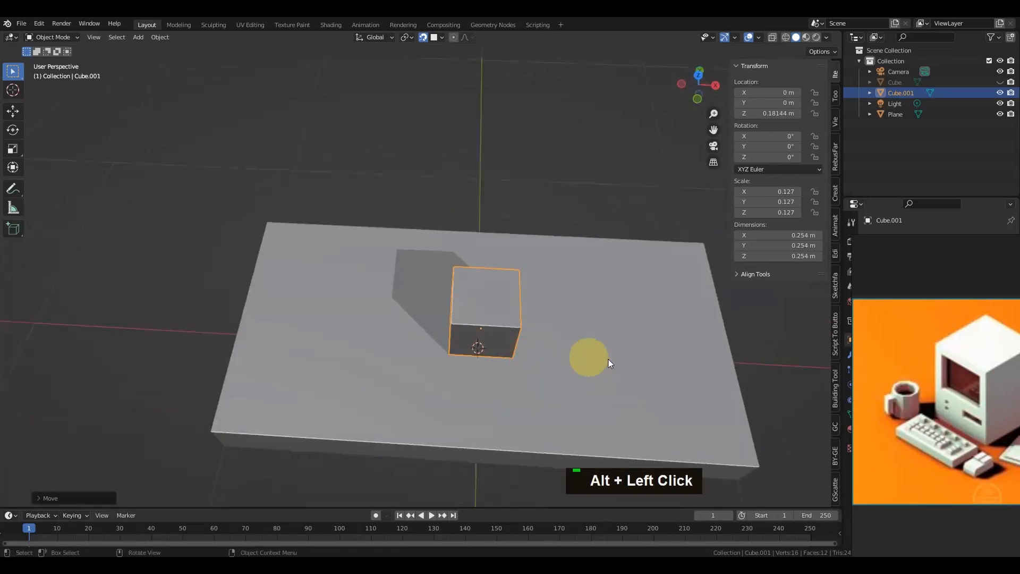
key("s")
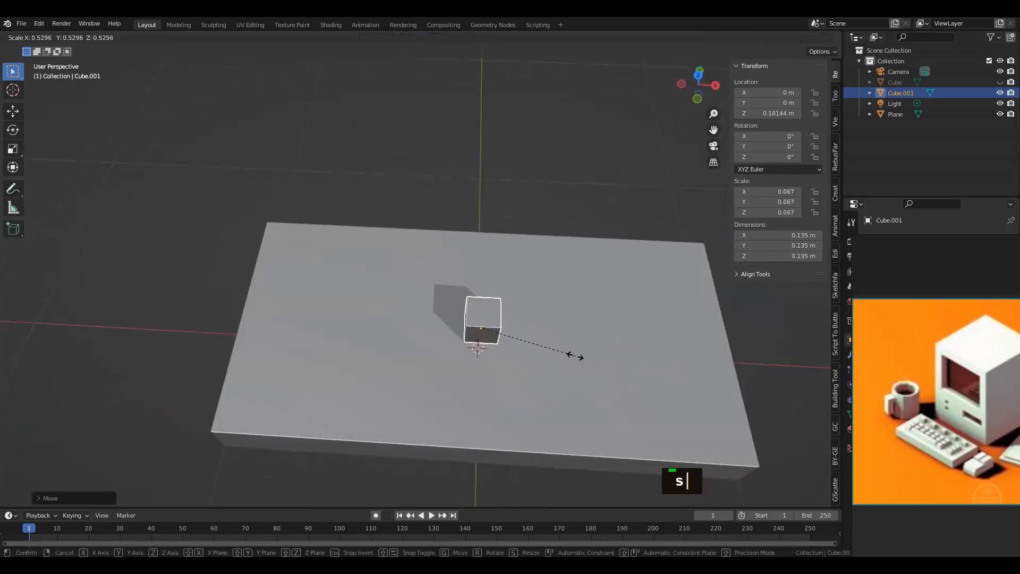
left_click(531, 368)
left_click_drag(531, 368, 587, 328, "alt")
scroll(548, 369, "up", 3)
scroll(579, 343, "down", 3)
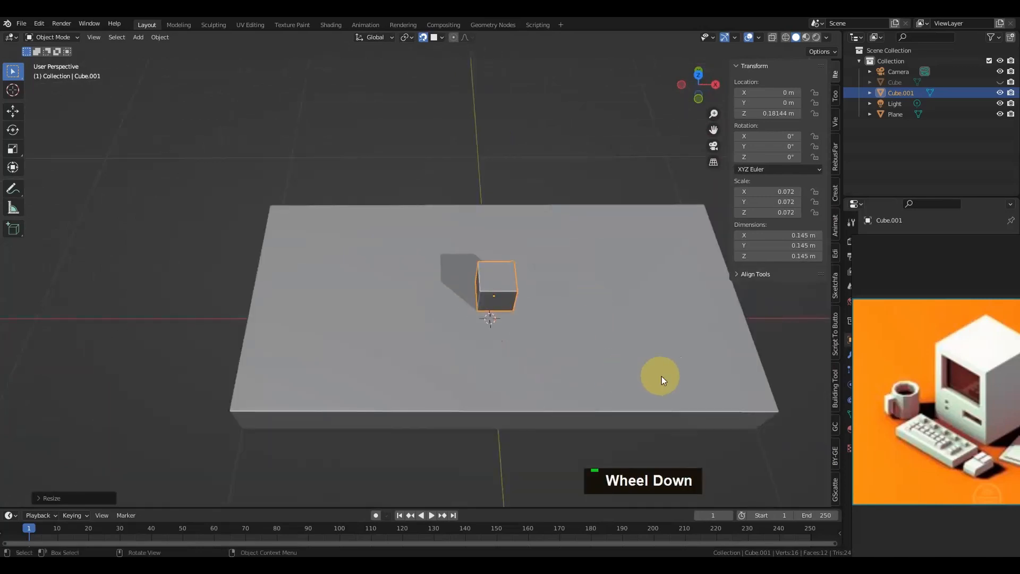
- Compare with the keyboard in the reference image and stretch the small cube along X to about 0.192 m wide
key("s")
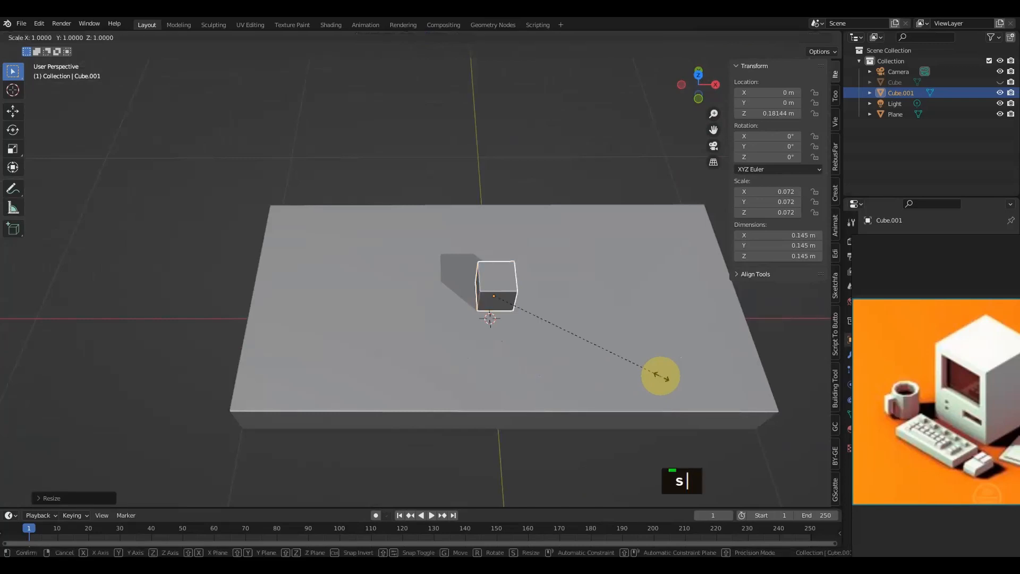
right_click(661, 376)
scroll(936, 444, "up", 3)
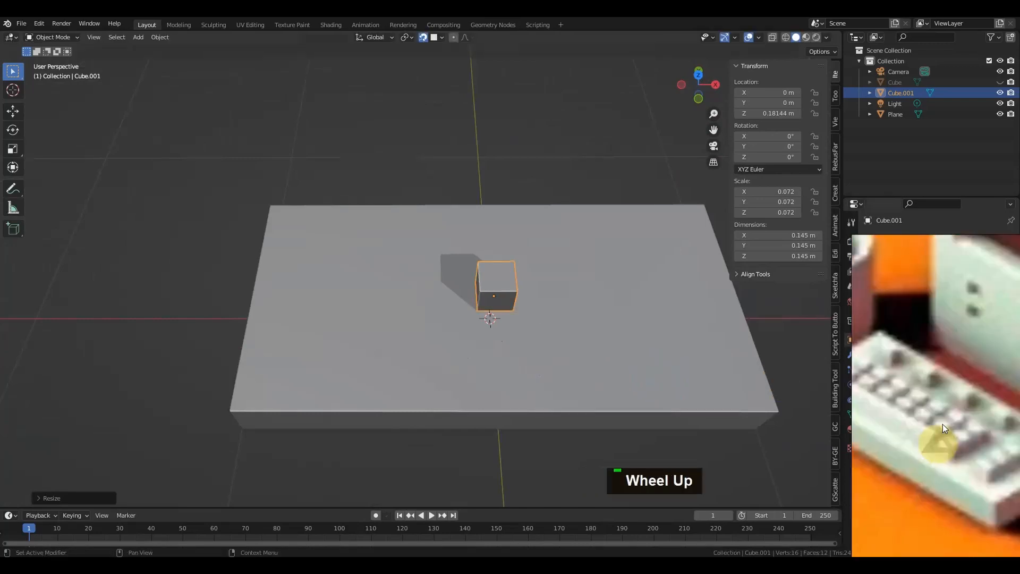
scroll(940, 418, "down", 1)
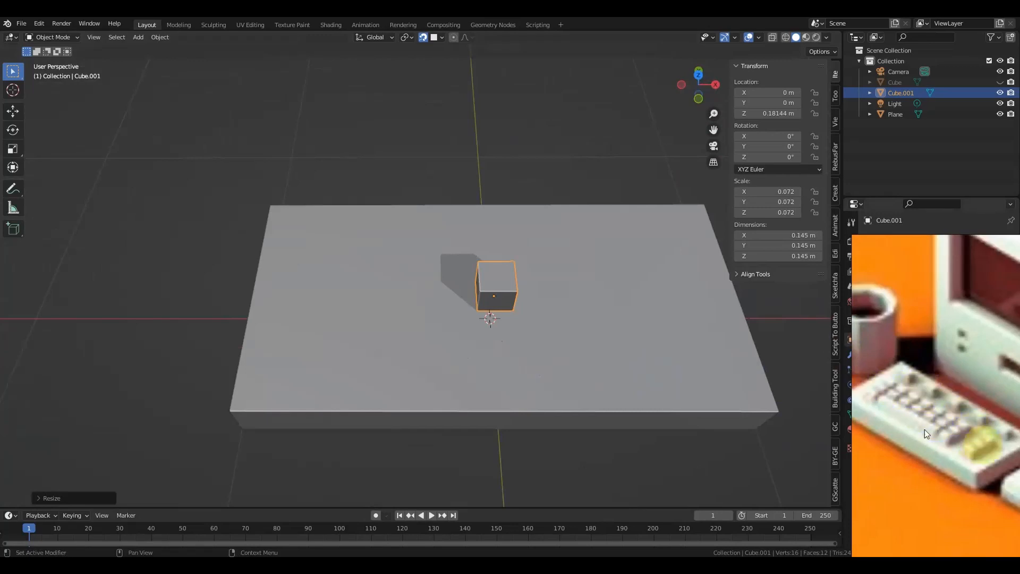
key("s")
key("x")
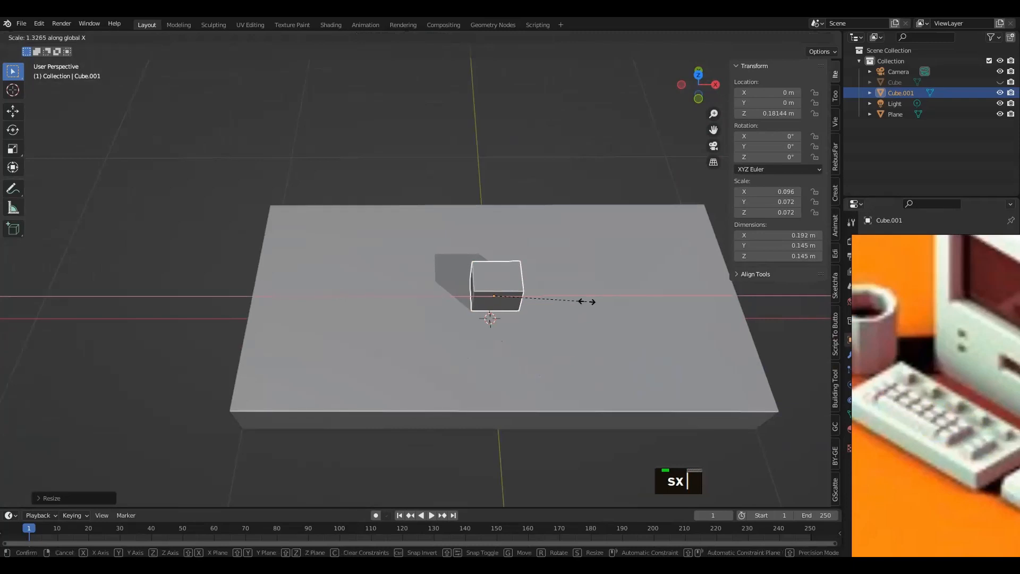
right_click(586, 301)
scroll(548, 315, "up", 2)
left_click_drag(547, 314, 547, 355, "alt")
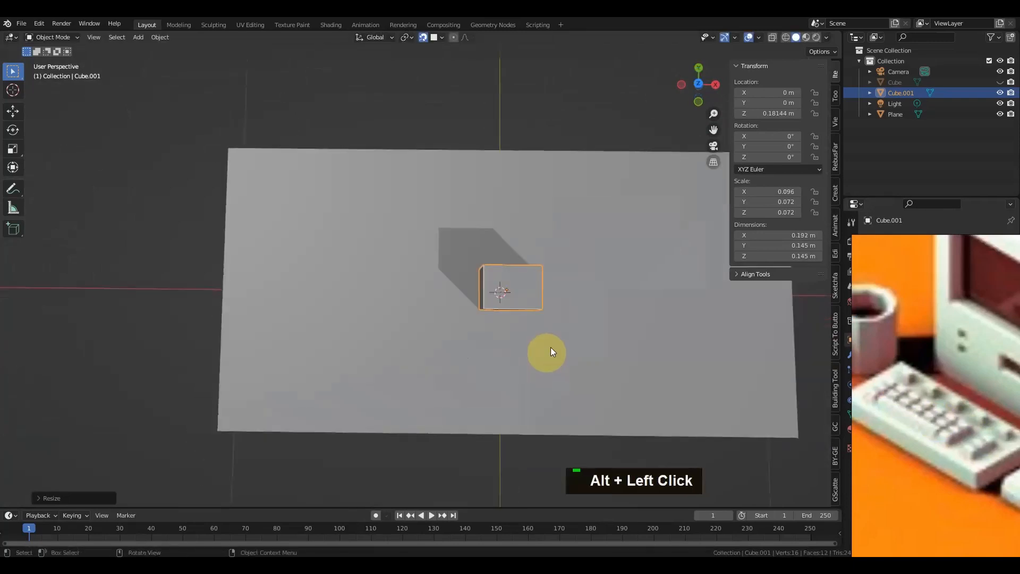
- From the top view, move the key cube near the slab's back-left corner, to about X -0.73 m, Y 0.33 m
key("KP_7")
scroll(555, 343, "down", 2)
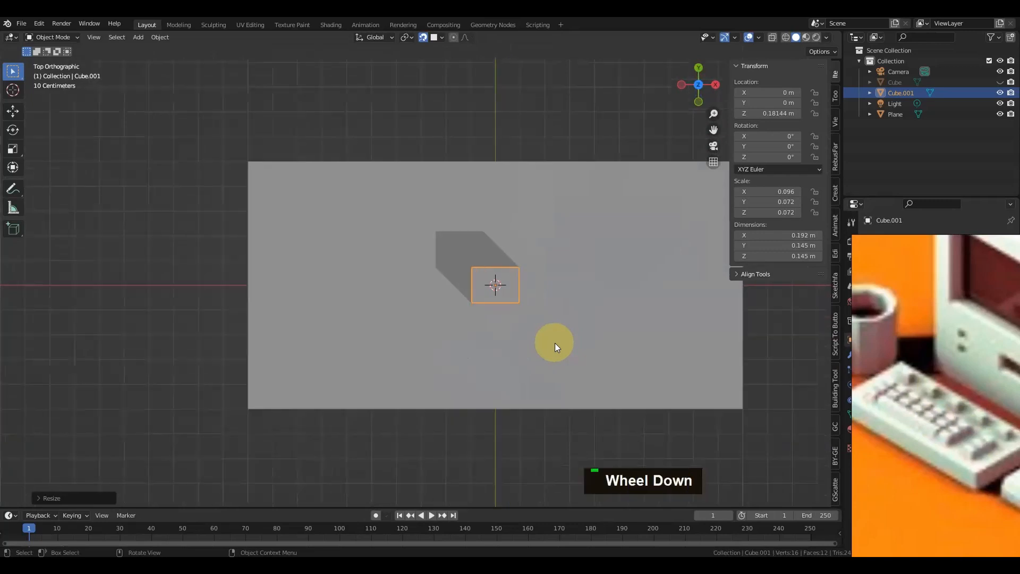
left_click_drag(540, 334, 443, 391, "alt+shift")
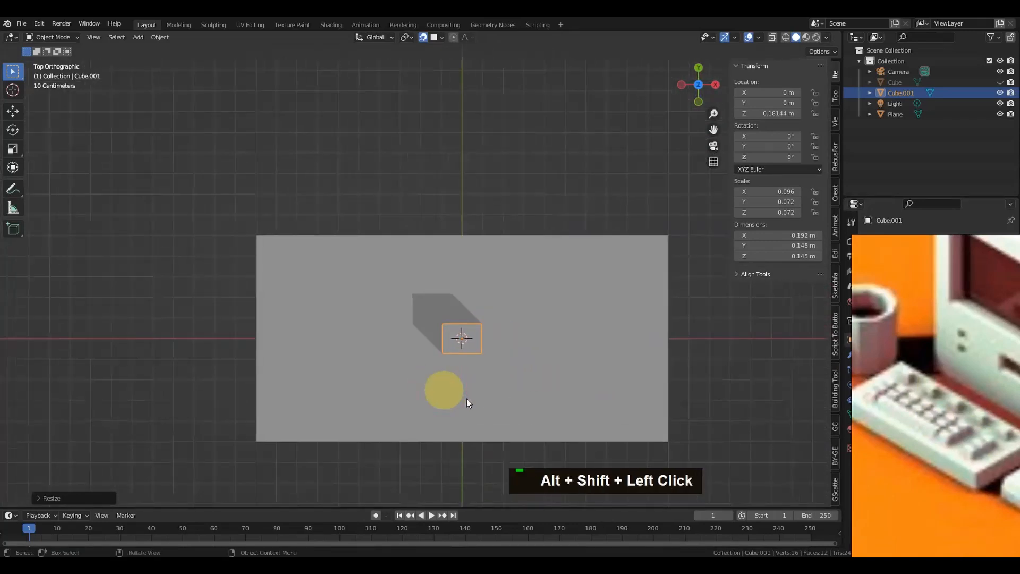
key("g")
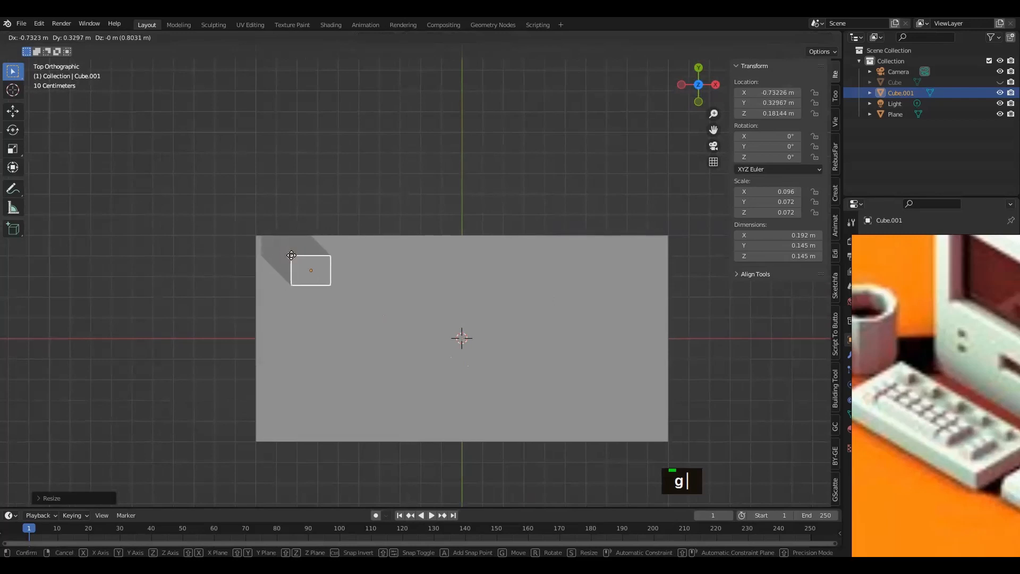
left_click(291, 255)
- Taper the key by scaling its top face inward in X and Y only, and return to Object Mode
scroll(316, 294, "down", 1)
left_click_drag(365, 325, 362, 303, "alt")
scroll(339, 340, "up", 2)
left_click_drag(339, 340, 408, 323, "alt+shift")
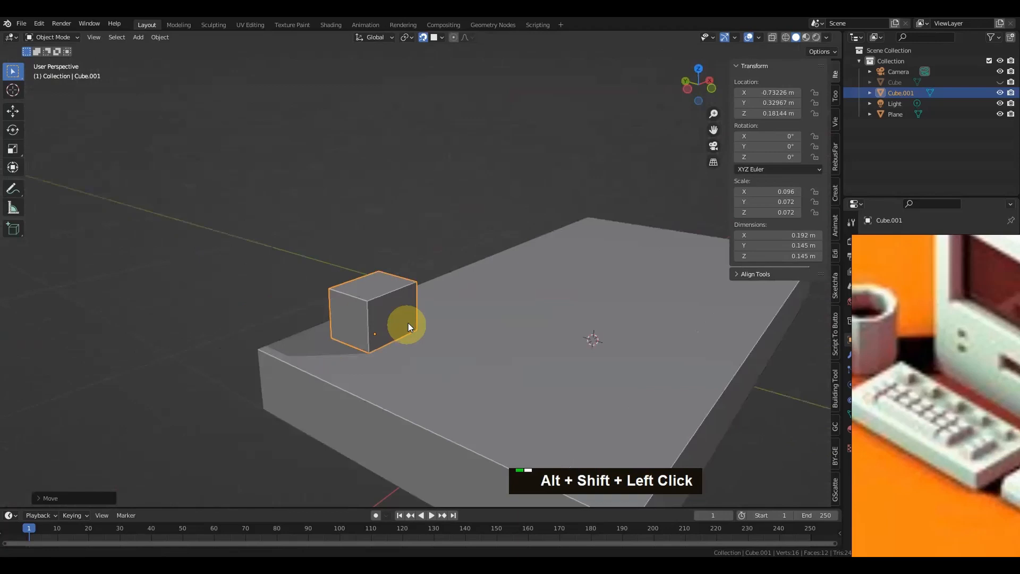
key("Tab")
scroll(406, 320, "up", 3)
left_click(346, 296)
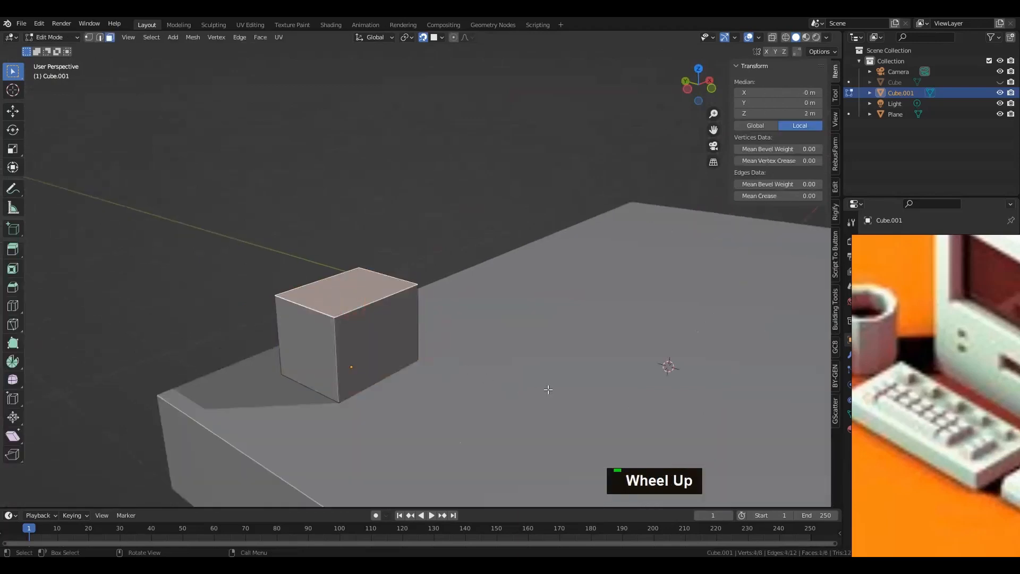
key("s")
key("shift+z")
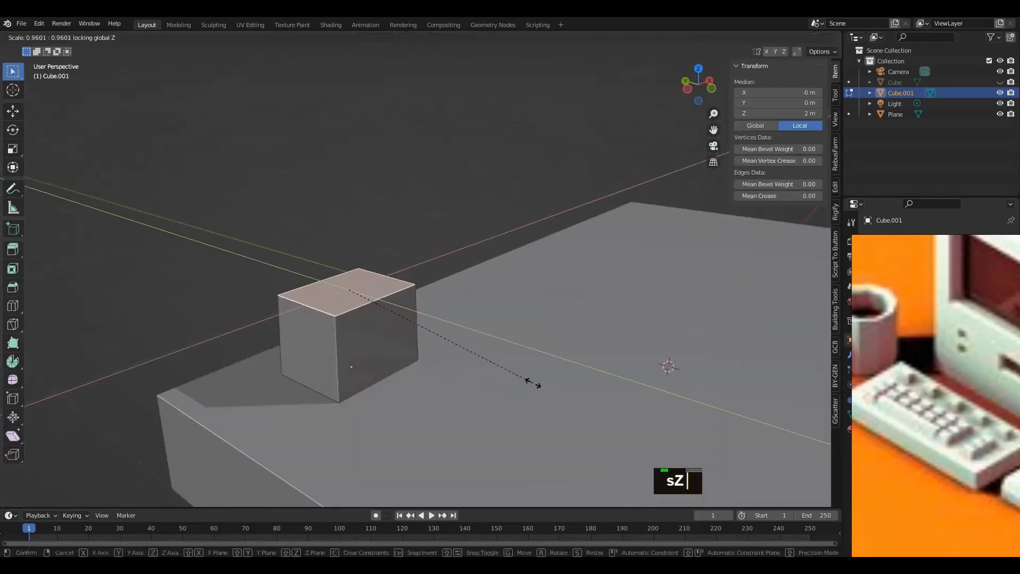
left_click(498, 364)
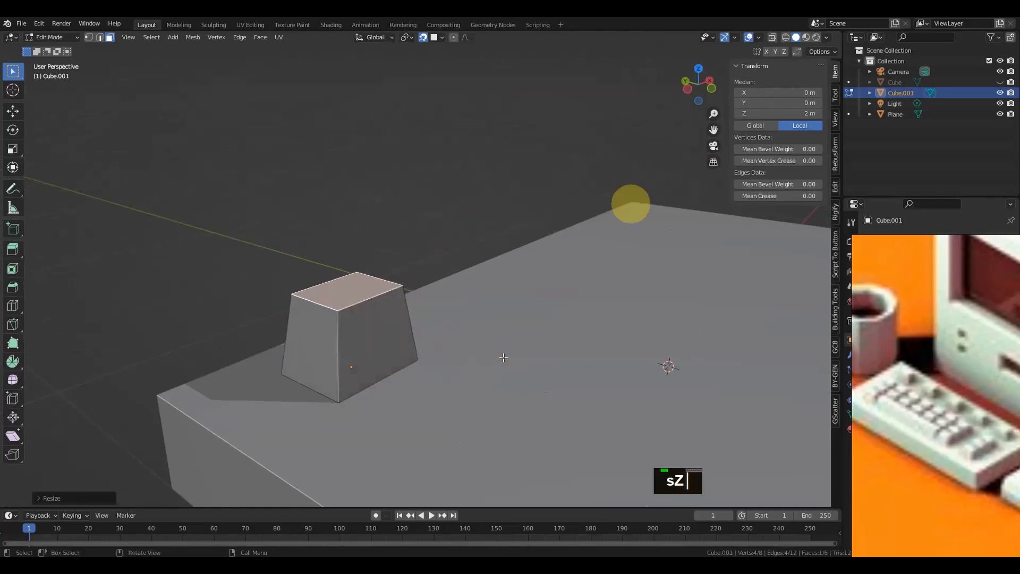
scroll(504, 358, "down", 2)
left_click_drag(503, 321, 418, 326, "alt")
key("Tab")
- In top view, duplicate the tapered key along X, placing the copy at about X -0.39 m
scroll(414, 345, "down", 4)
key("7")
scroll(389, 319, "up", 3)
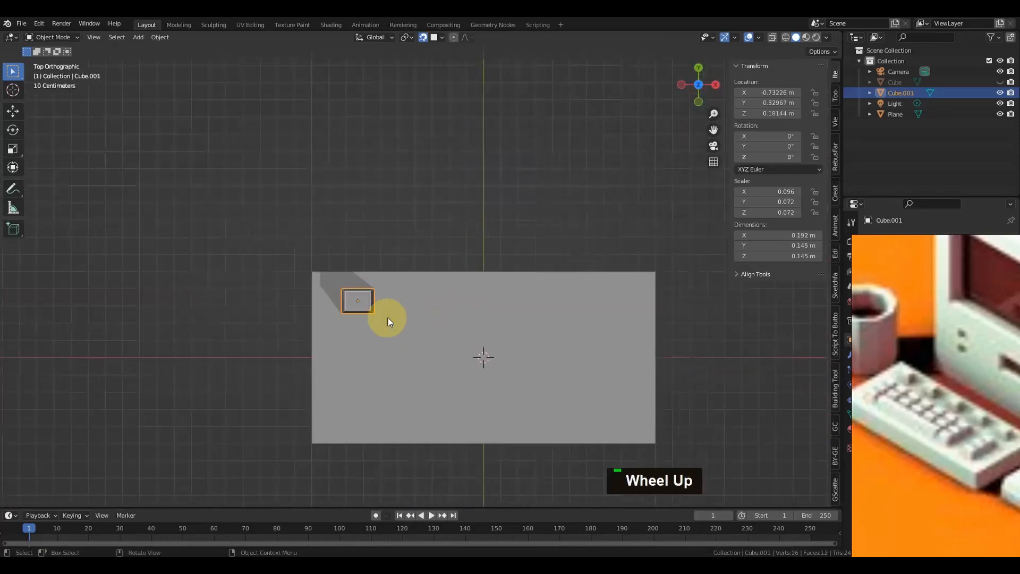
scroll(388, 318, "up", 1)
key("7")
key("shift+d")
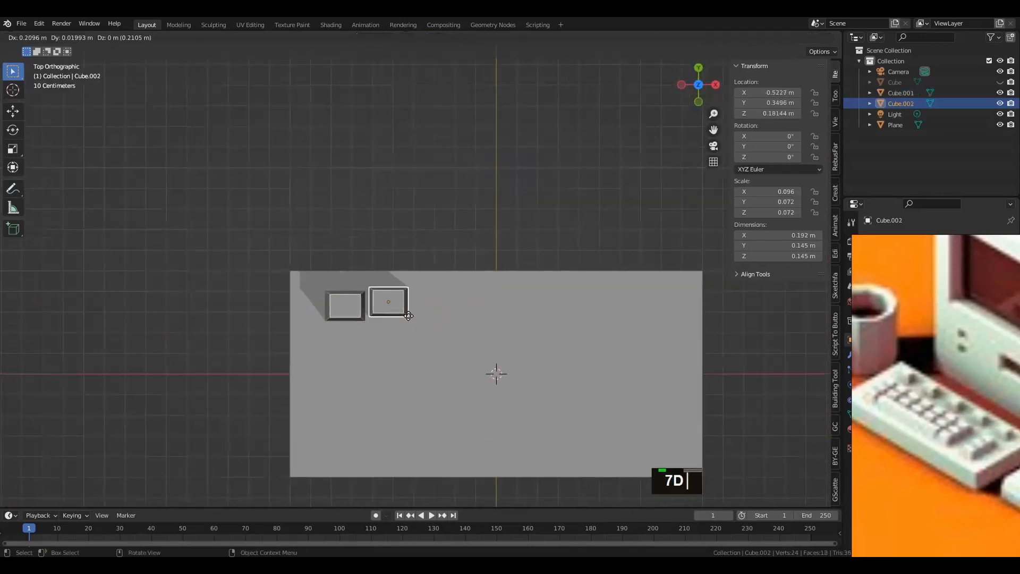
key("x")
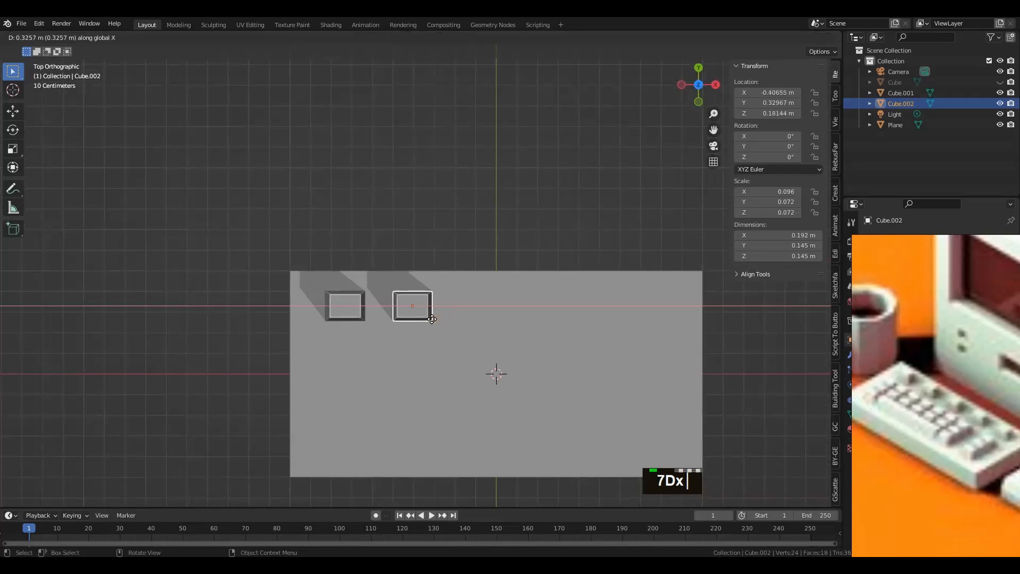
left_click(435, 318)
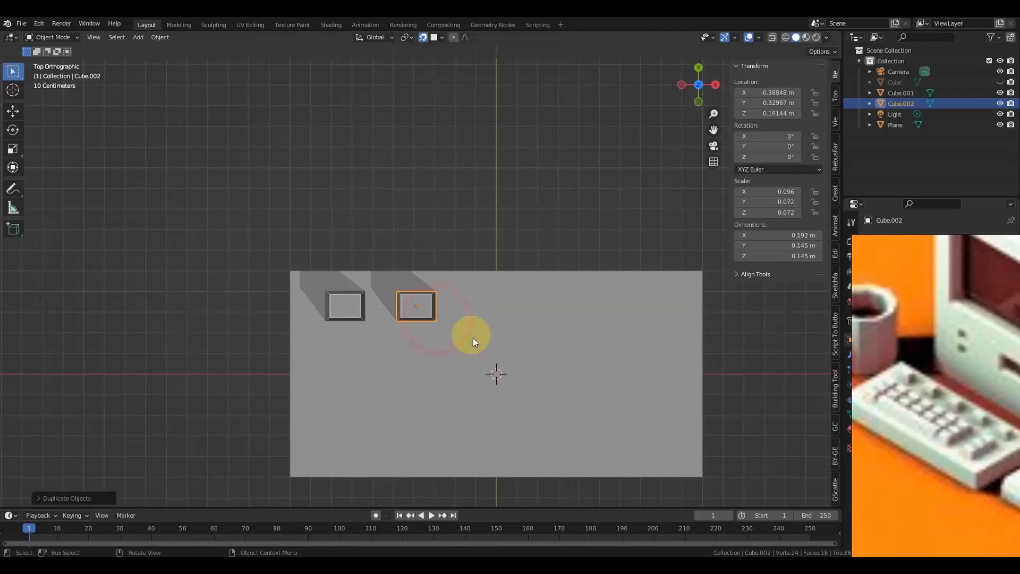
- Repeat the key duplication three times along X to complete a row of five evenly spaced keys
scroll(473, 338, "down", 2)
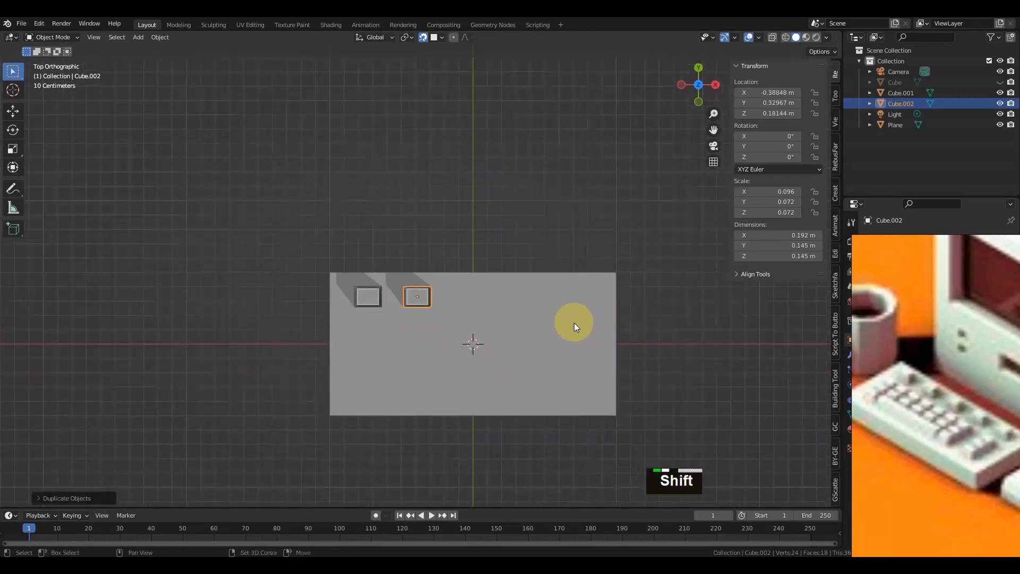
key("shift+r")
key("shift+r")
key("shift+r")
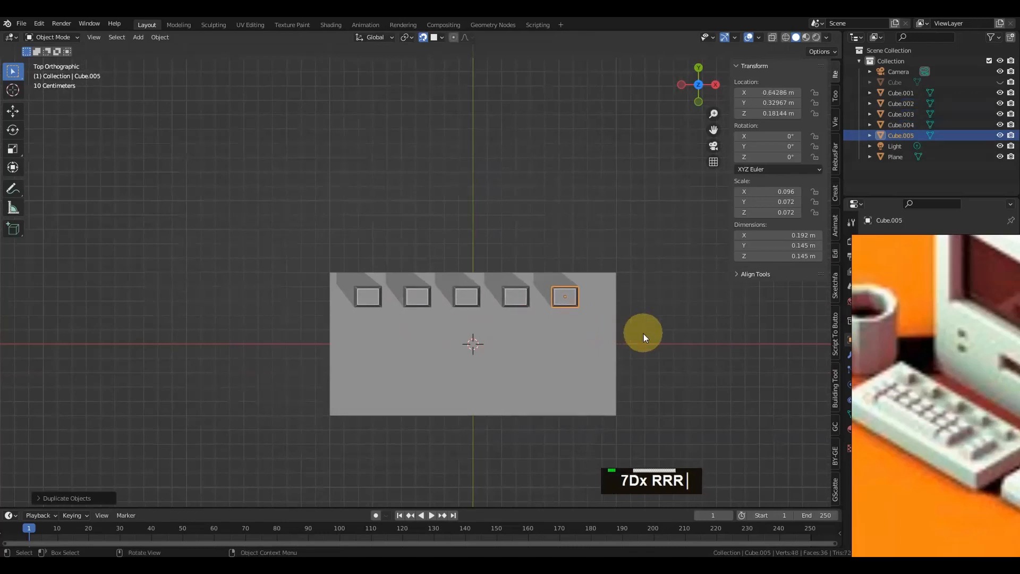
mouse_move(640, 343)
left_mouse_down("alt")
mouse_move(606, 346)
mouse_move(585, 292)
mouse_move(595, 275)
mouse_move(622, 271)
mouse_move(642, 343)
mouse_move(652, 341)
mouse_move(629, 354)
left_mouse_up("alt")
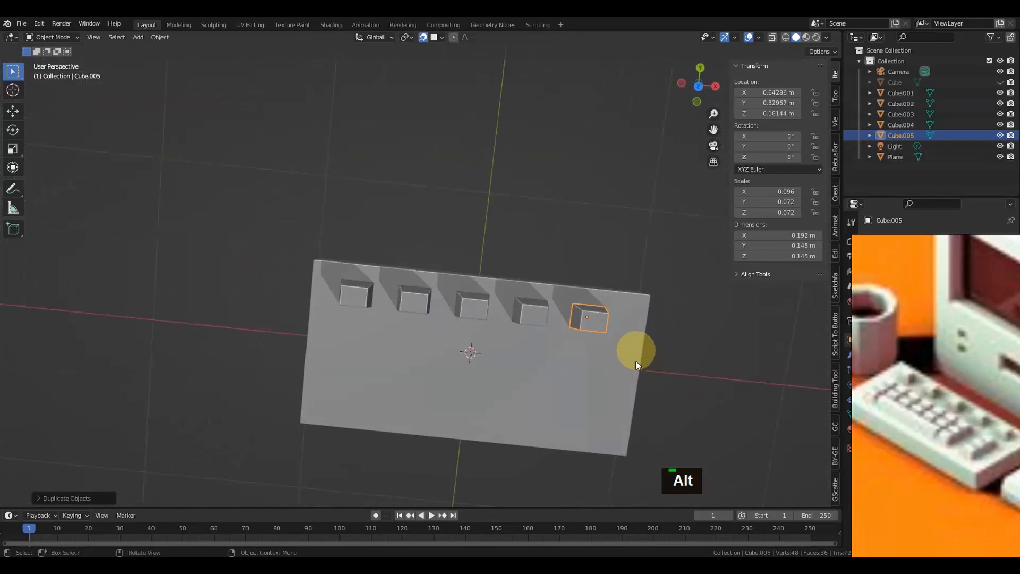
- From the top view, select all five keys in the row, with the leftmost key as the active object
key("KP_7")
left_click(365, 316)
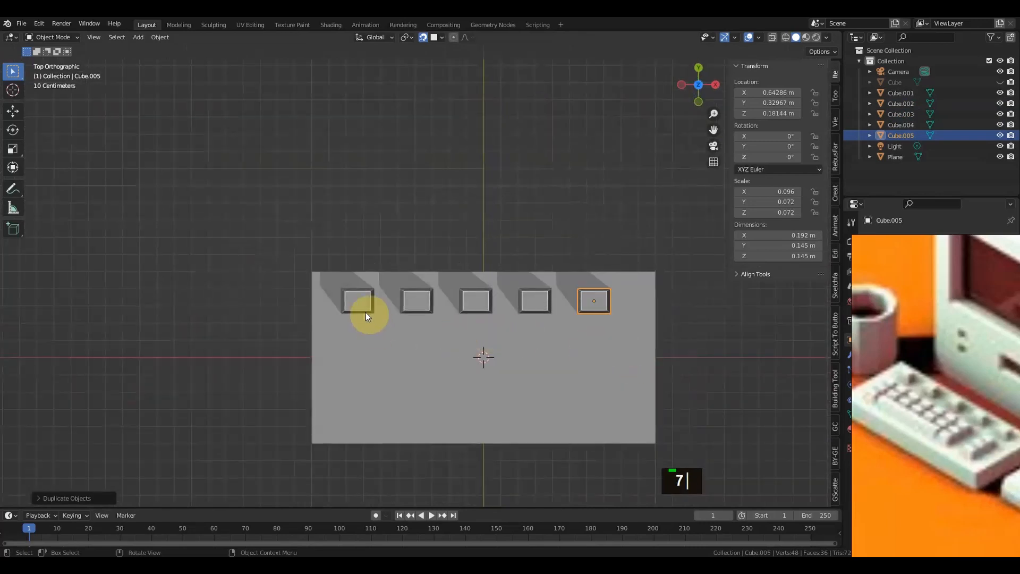
left_click(363, 307)
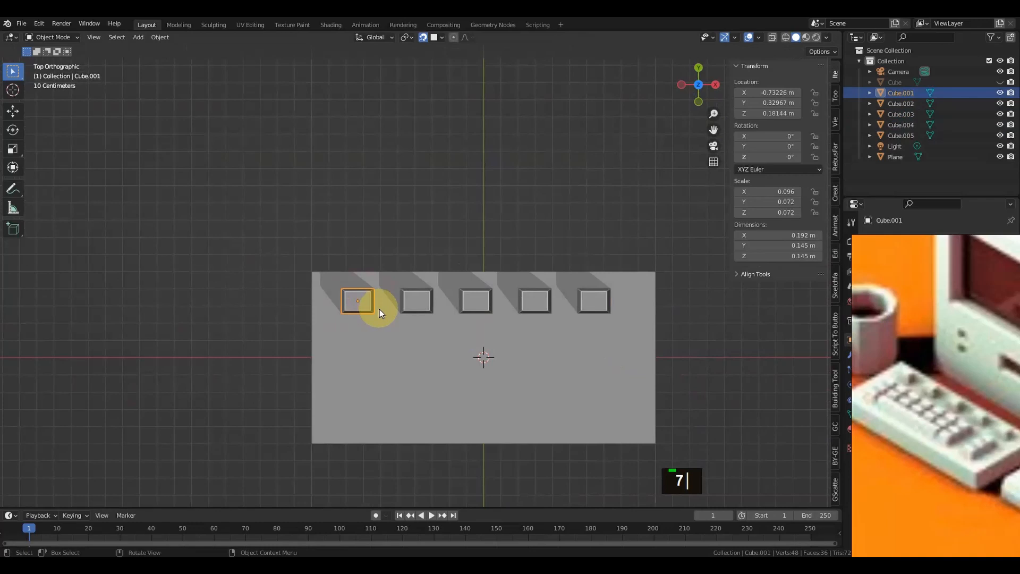
left_click(593, 305, "shift")
left_click(534, 304, "shift")
left_click(474, 304, "shift")
left_click(424, 307, "shift")
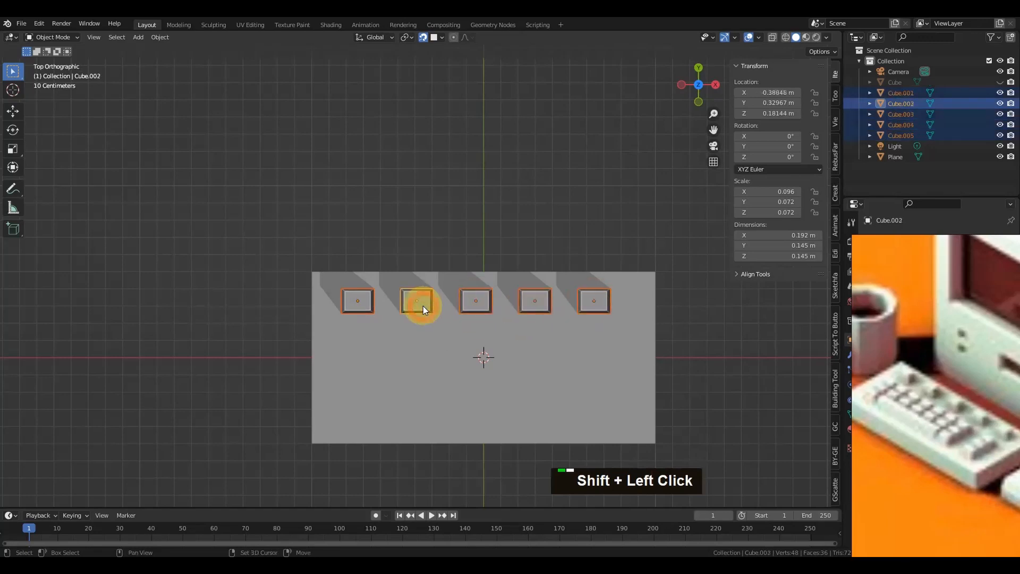
left_click(363, 300, "shift")
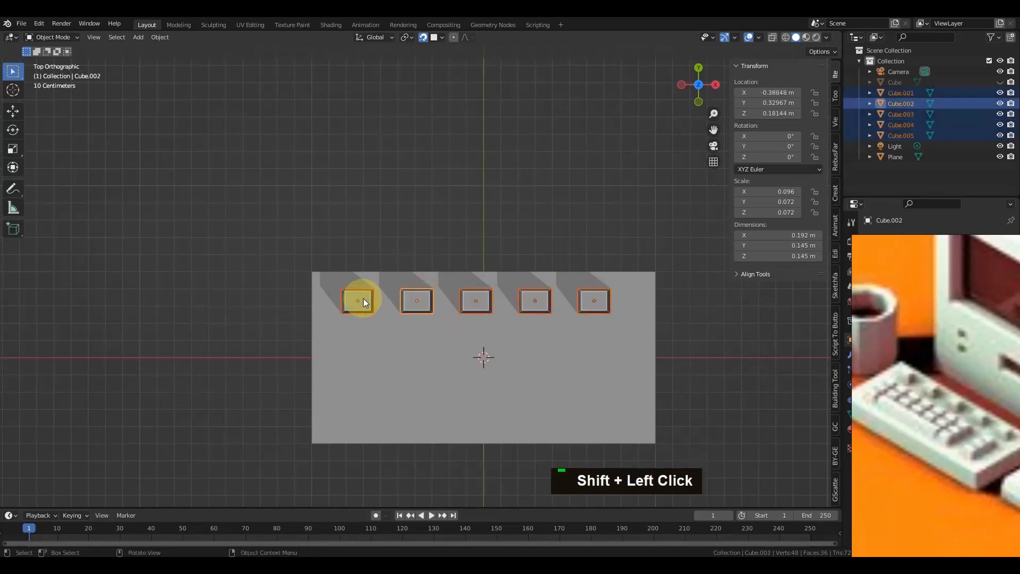
left_click(364, 298, "shift")
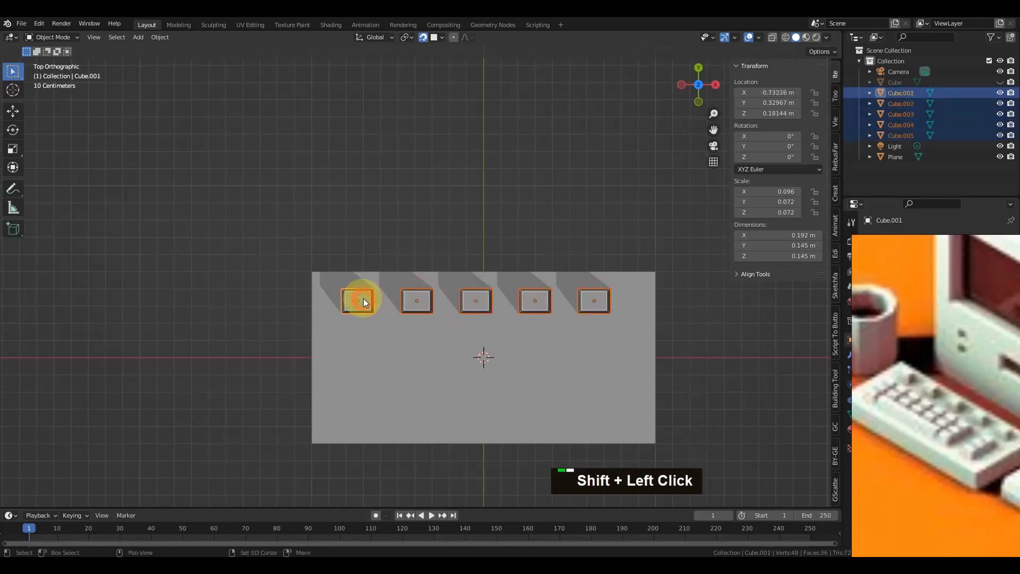
- Set the pivot point to Active Element and scale the key row along X until each key is about 0.203 m wide
left_click(406, 37)
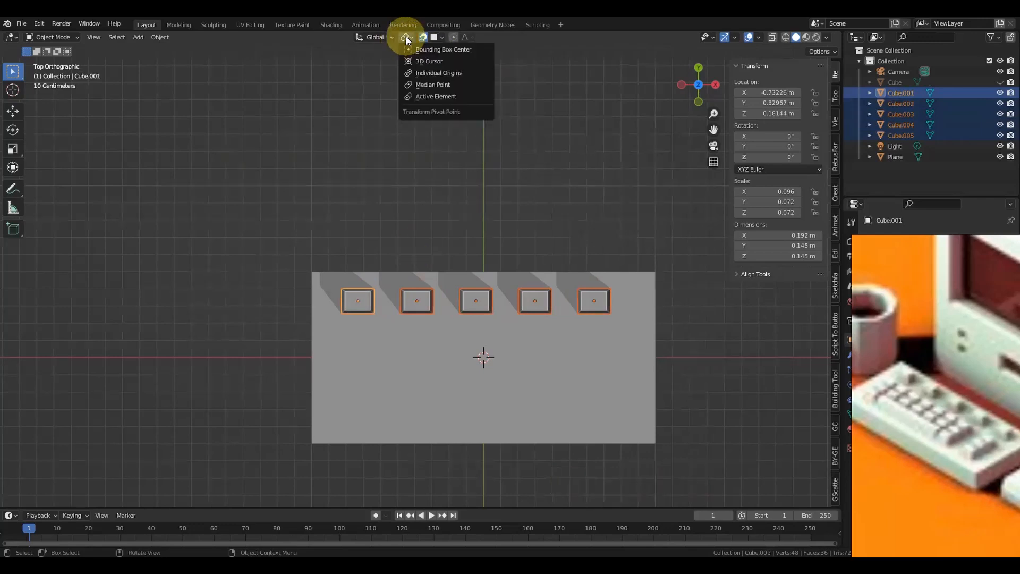
left_click(430, 97)
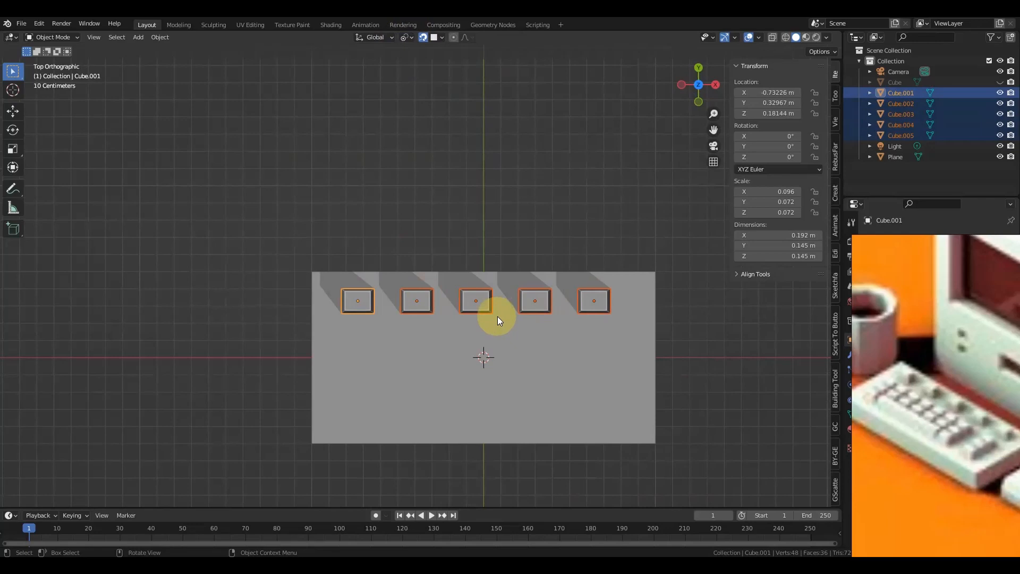
left_click(405, 37)
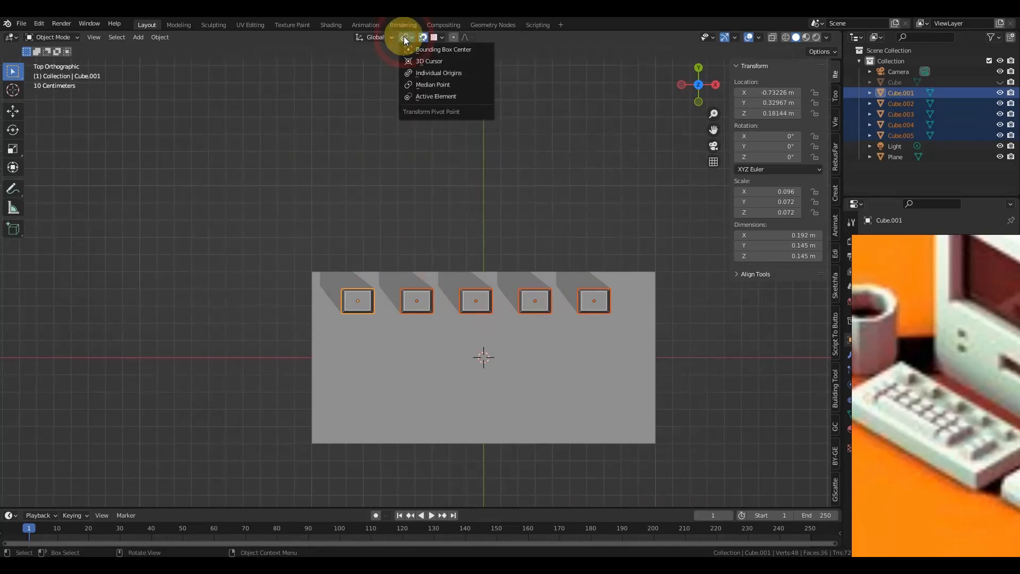
left_click(424, 96)
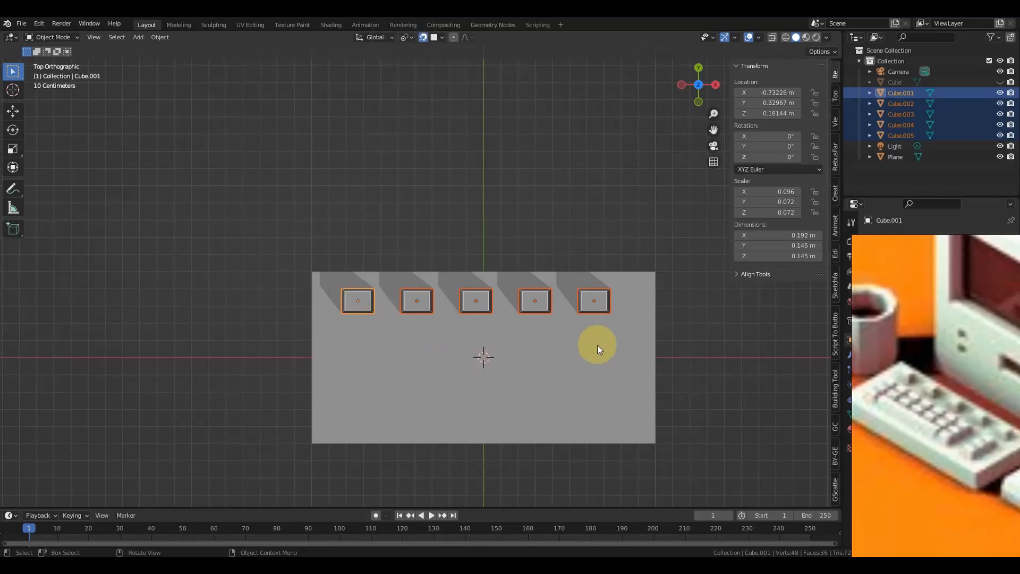
key("s")
key("x")
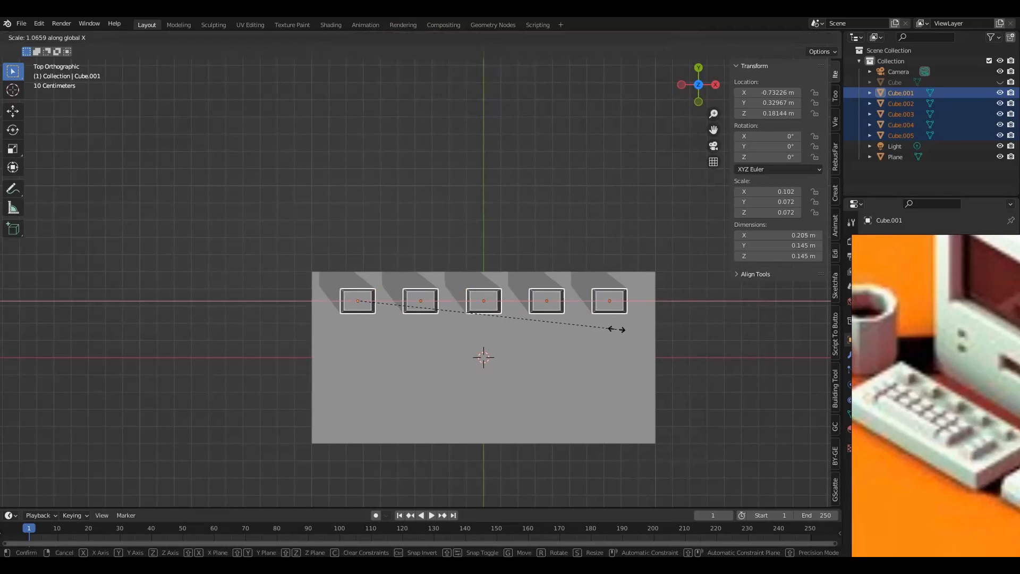
left_click(613, 339)
- Duplicate the leftmost key of the back row and move the copy along Y to about 0.061 m
left_click_drag(613, 339, 507, 339, "alt")
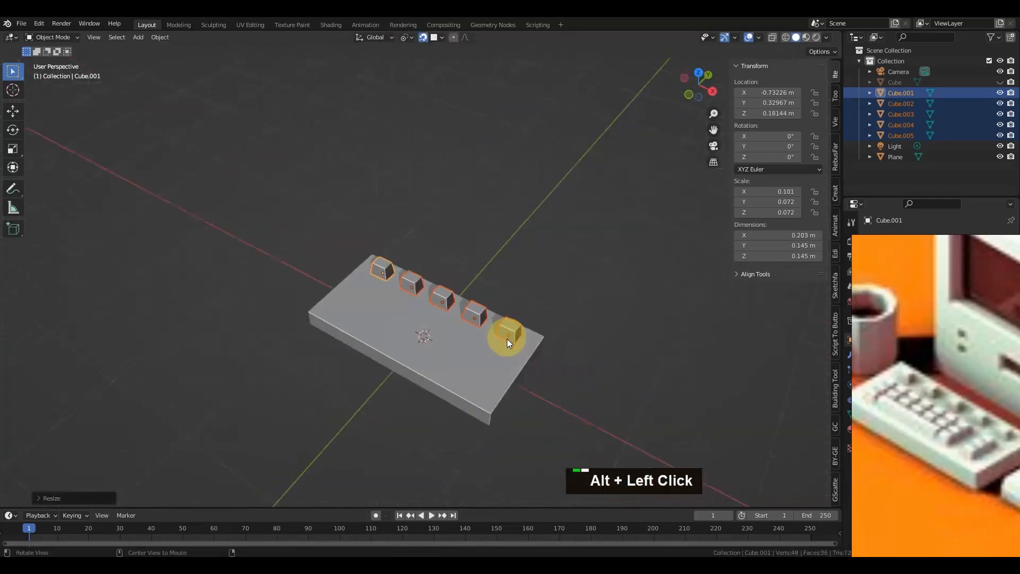
key("alt+a")
scroll(501, 358, "up", 3)
left_click_drag(475, 375, 512, 282, "alt+shift")
left_click(351, 218)
key("shift+d")
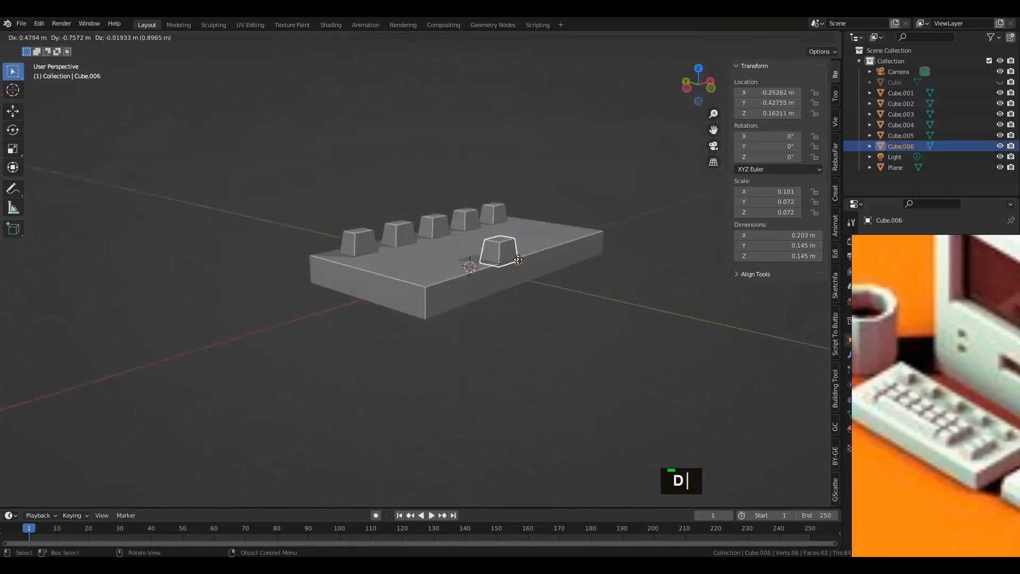
right_click(518, 260)
key("KP_7")
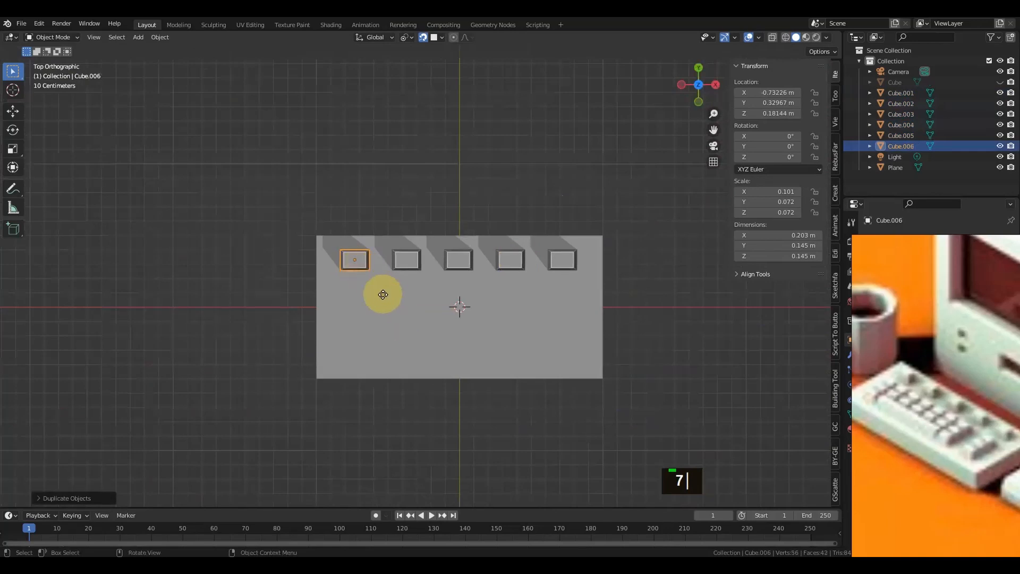
key("g")
key("y")
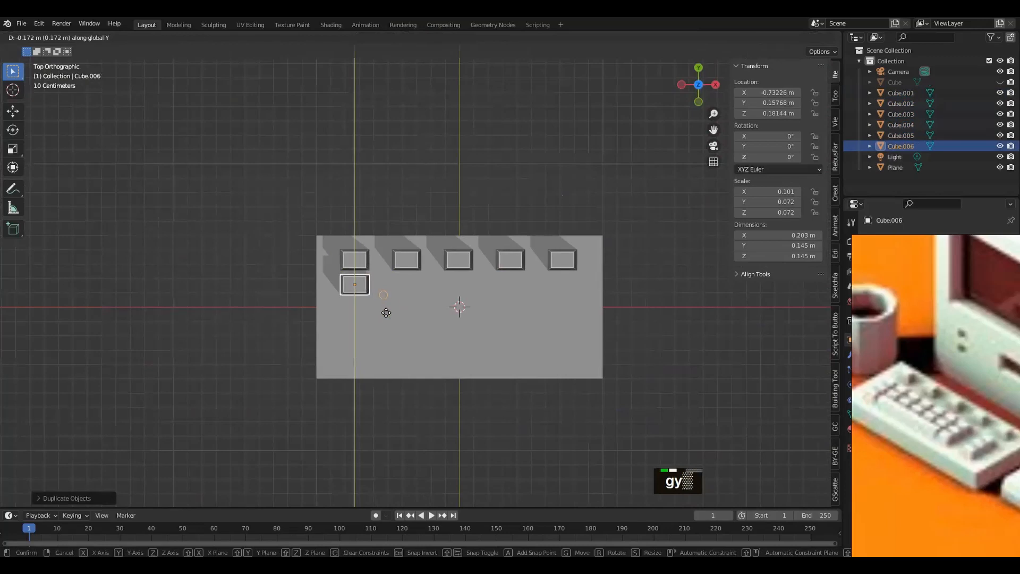
left_click(387, 308, "shift")
- Scale the duplicated key along Z until it is about 0.1 m high
left_click_drag(371, 328, 384, 298, "alt")
scroll(456, 260, "up", 3)
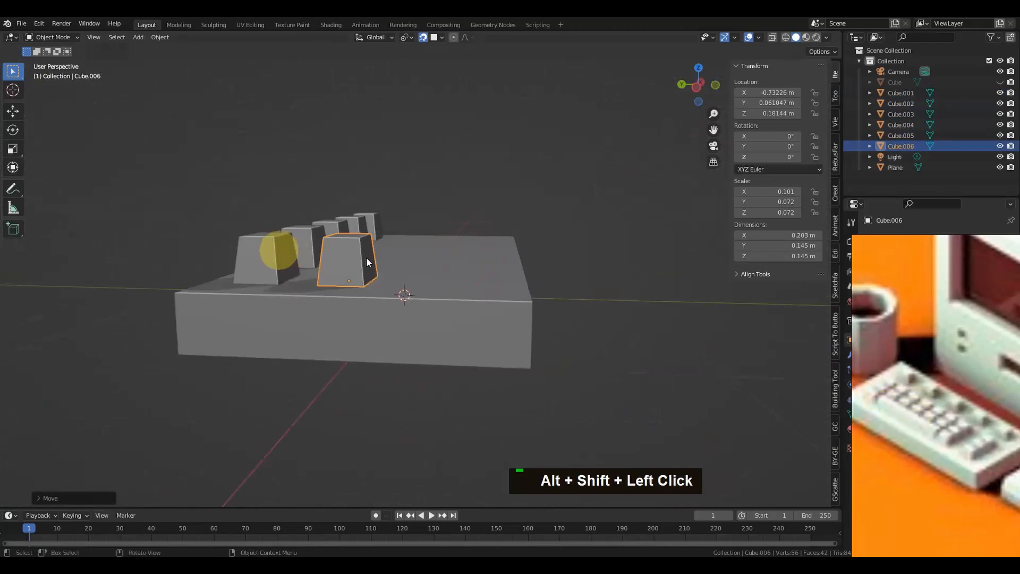
key("s")
key("z")
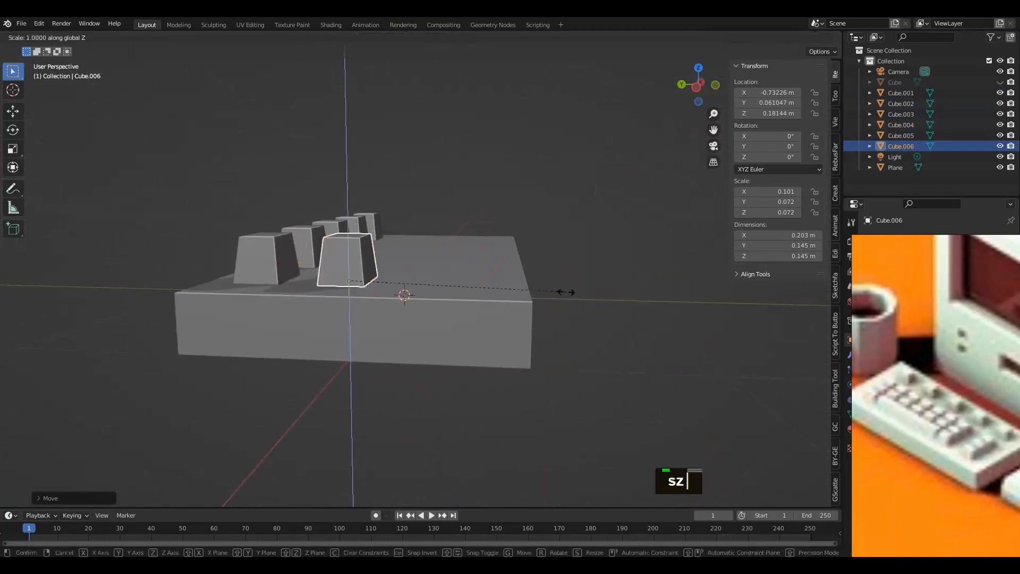
left_click(486, 267)
- Duplicate the short key along X, placing the copy about 0.209 m away
left_click_drag(486, 267, 330, 307, "alt")
left_click(282, 218)
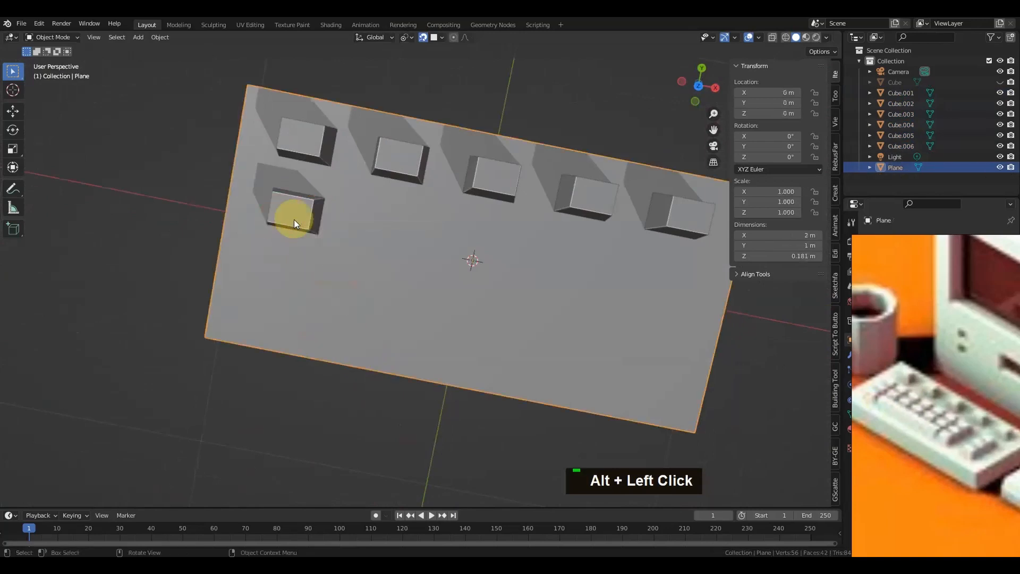
left_click(295, 219, "alt")
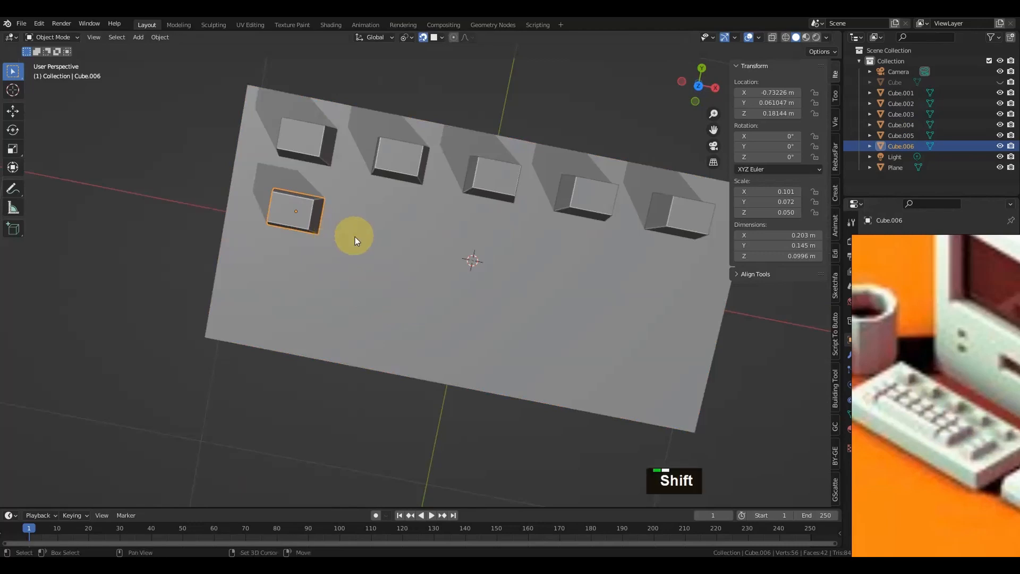
key("shift+d")
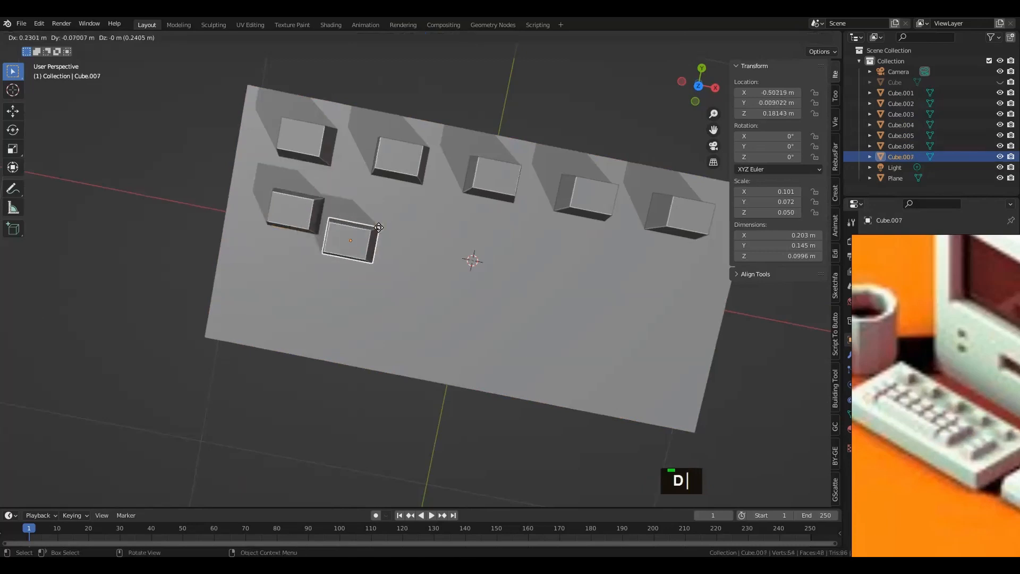
key("x")
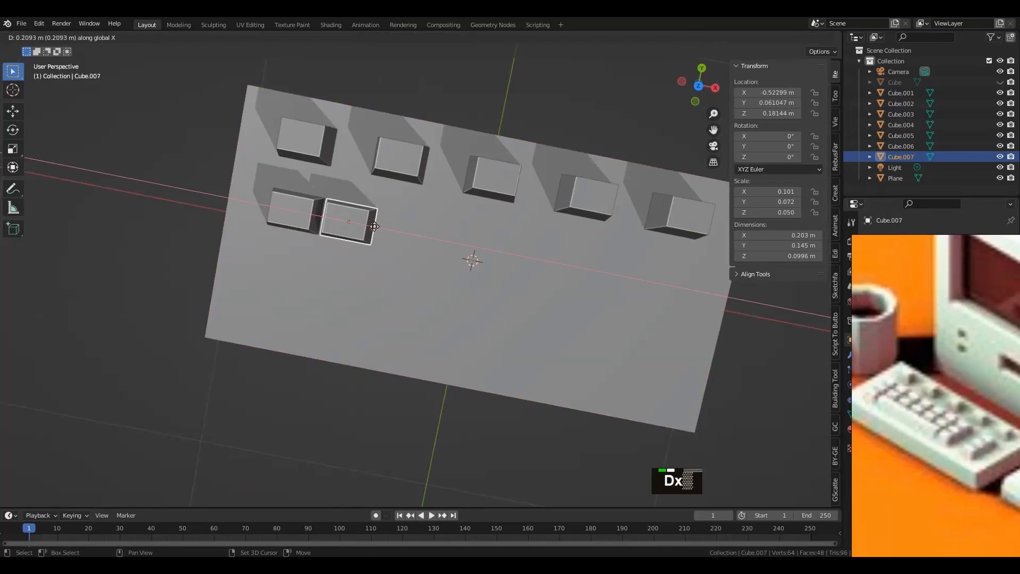
left_click(374, 226, "shift")
- Repeat the short key duplication five times along X to complete a row of seven keys
key("shift+r")
key("shift+r")
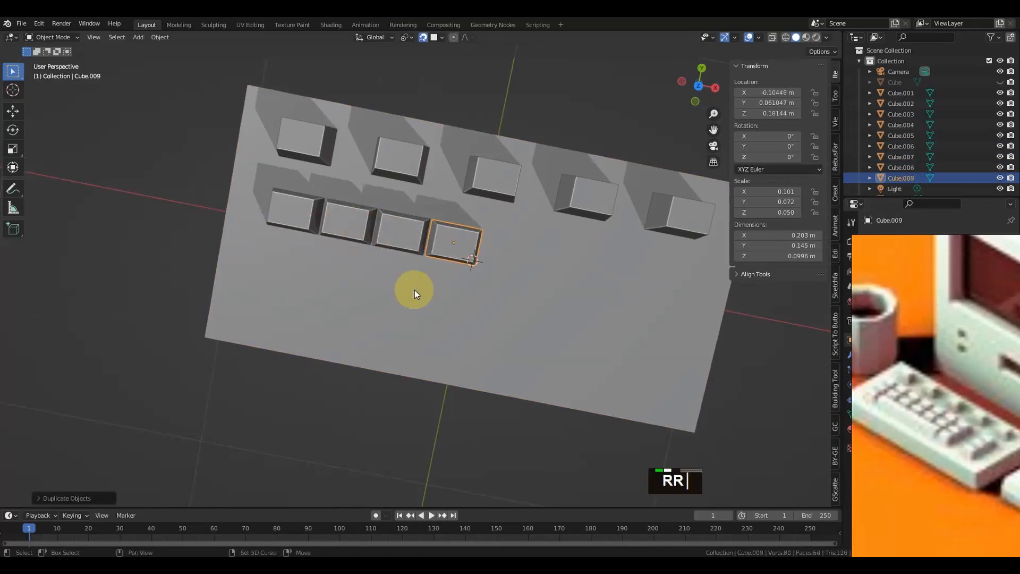
key("shift+r")
key("shift+r")
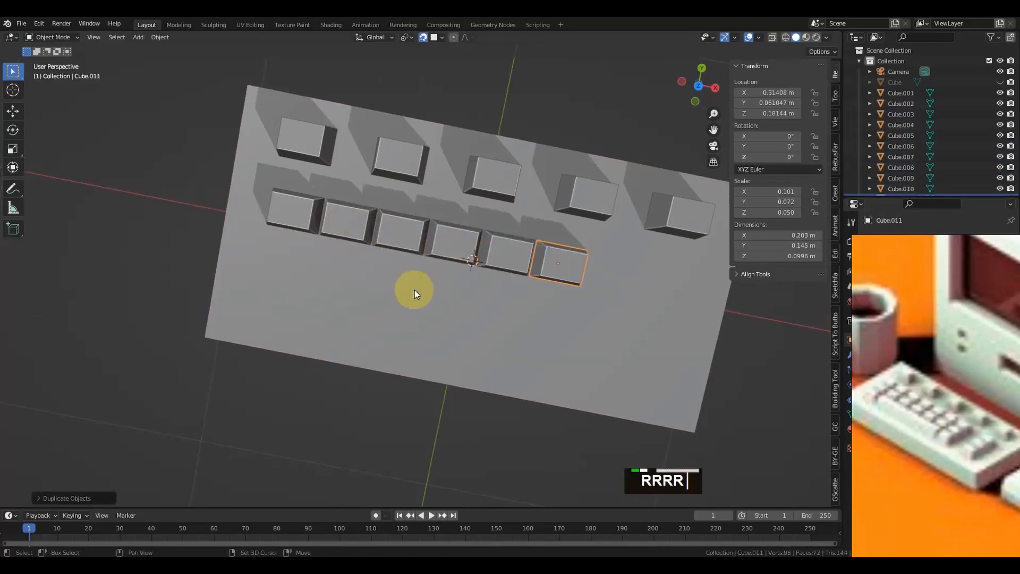
key("shift+r")
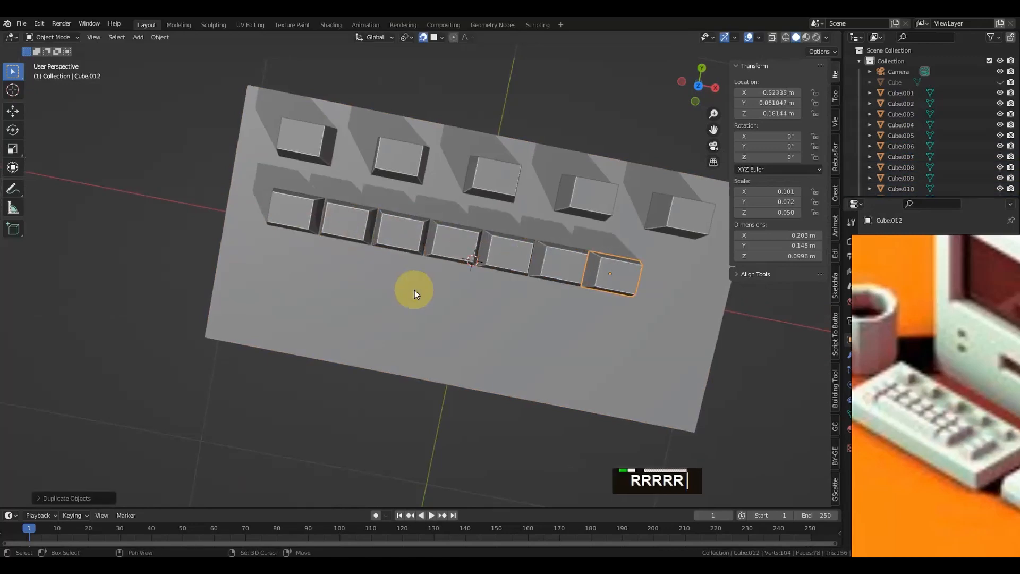
- Select all seven short keys and duplicate the row along Y toward the slab's front, leaving a narrow gap between the rows
left_click(606, 282, "shift")
left_click(557, 272)
left_click(612, 268, "shift")
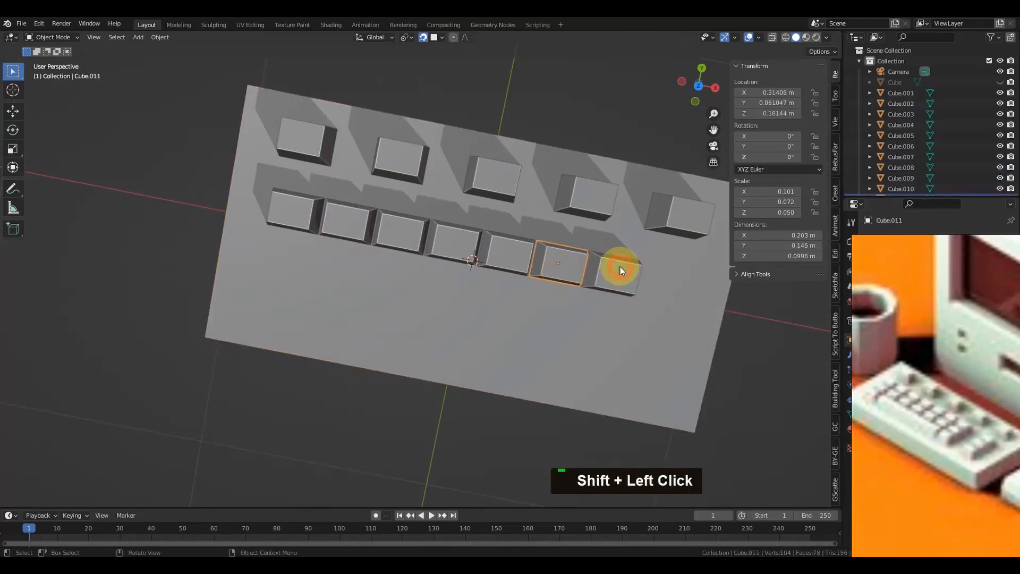
left_click(546, 258, "shift")
left_click(502, 256, "shift")
left_click(454, 242, "shift")
left_click(410, 234, "shift")
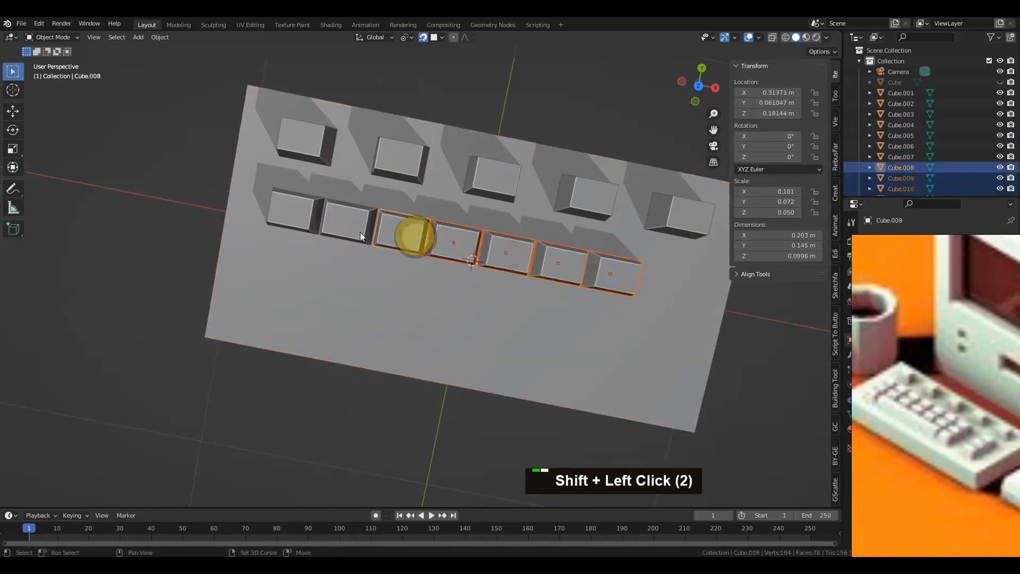
left_click(351, 223, "shift")
left_click(295, 213, "shift")
key("shift+d")
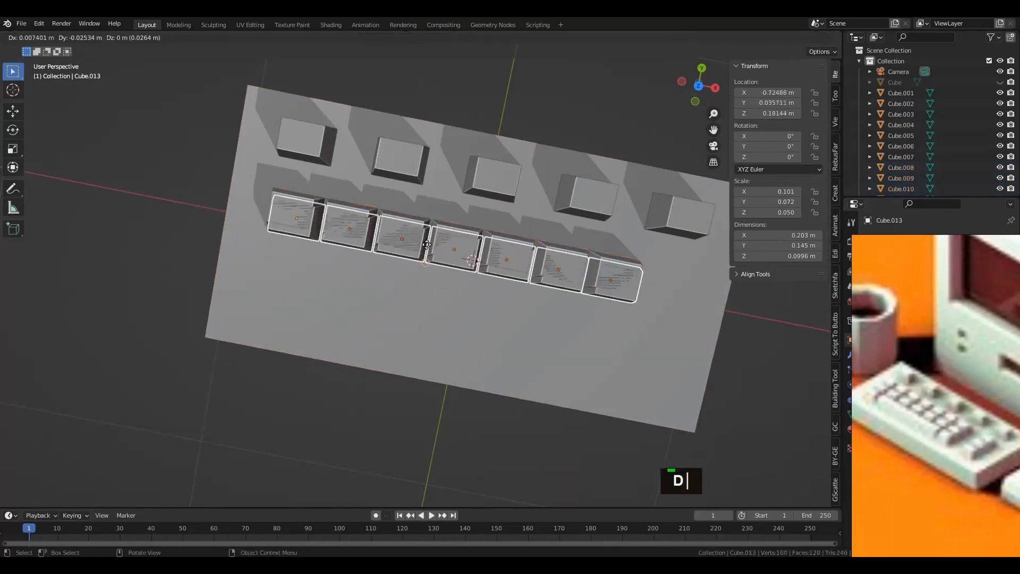
key("y")
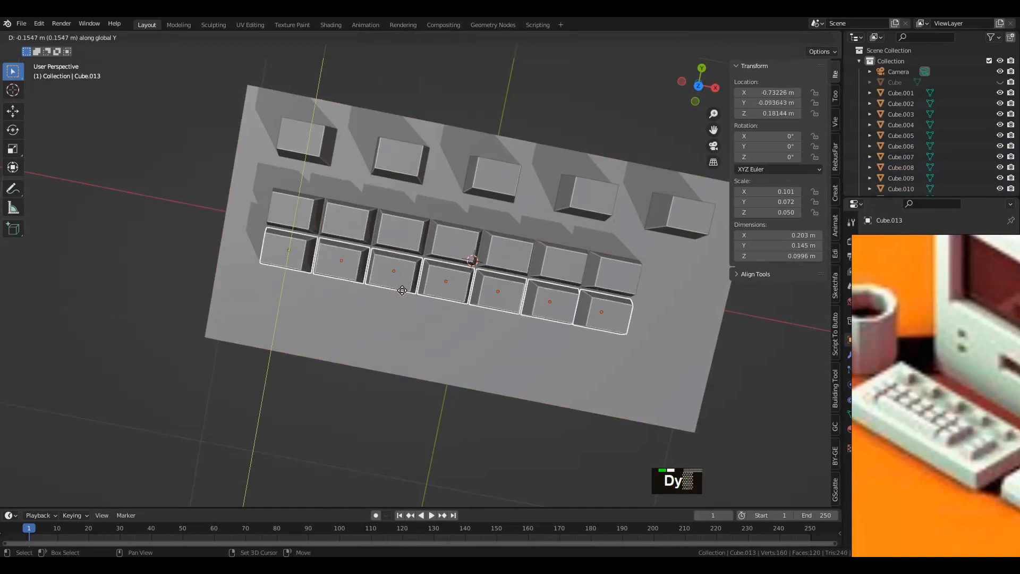
key("shift")
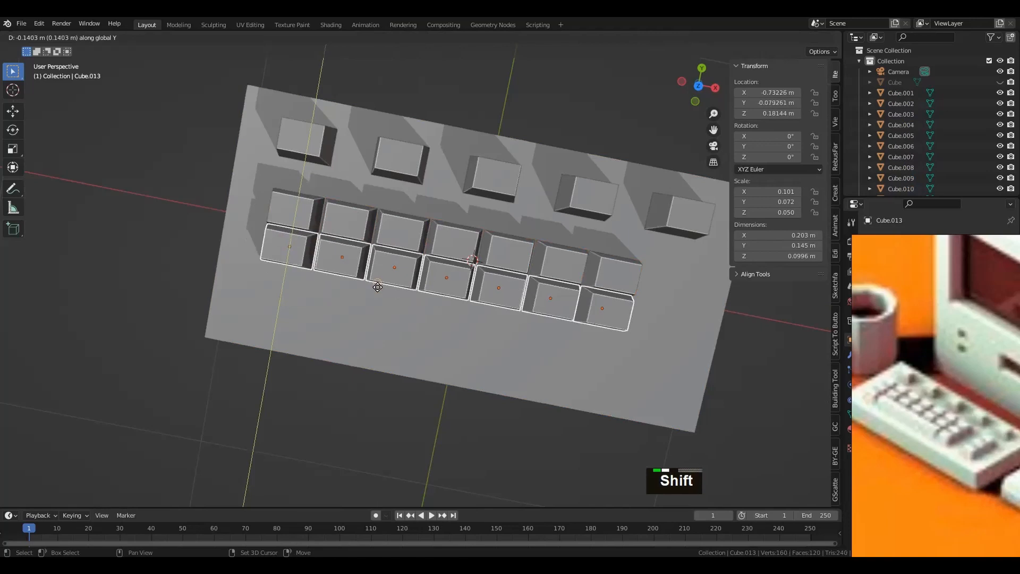
left_click(378, 287, "shift")
- Select the first, fourth and seventh keys of the front row of short keys
scroll(378, 287, "down", 3)
left_click_drag(424, 299, 314, 319, "alt")
left_click(344, 294)
left_click(328, 261)
left_click(437, 280, "shift")
left_click(542, 292, "shift")
key("g")
key("y")
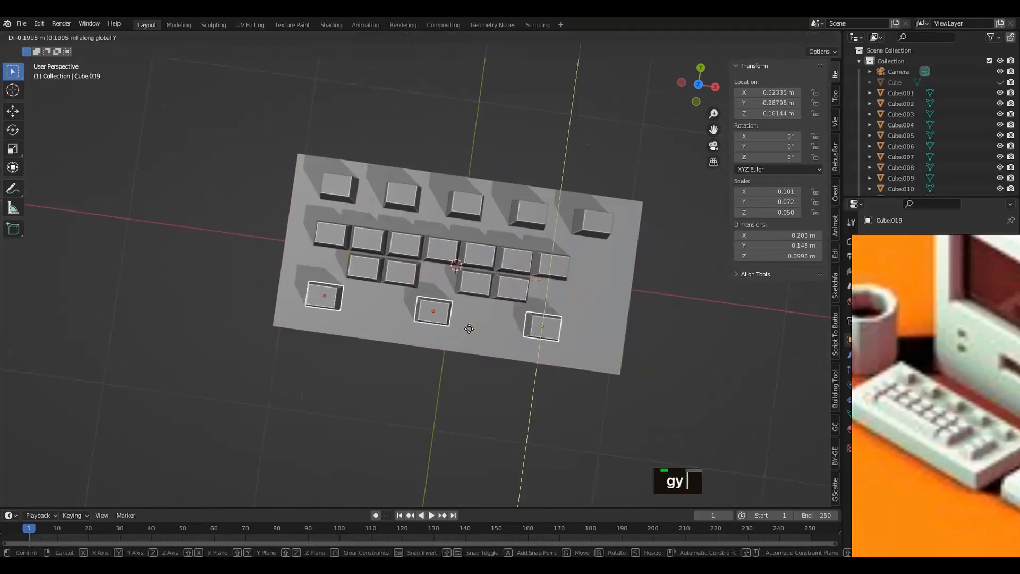
right_click(468, 327)
- Duplicate the three selected keys along Y to about Y -0.263 m, starting a third row of short keys
key("shift+d")
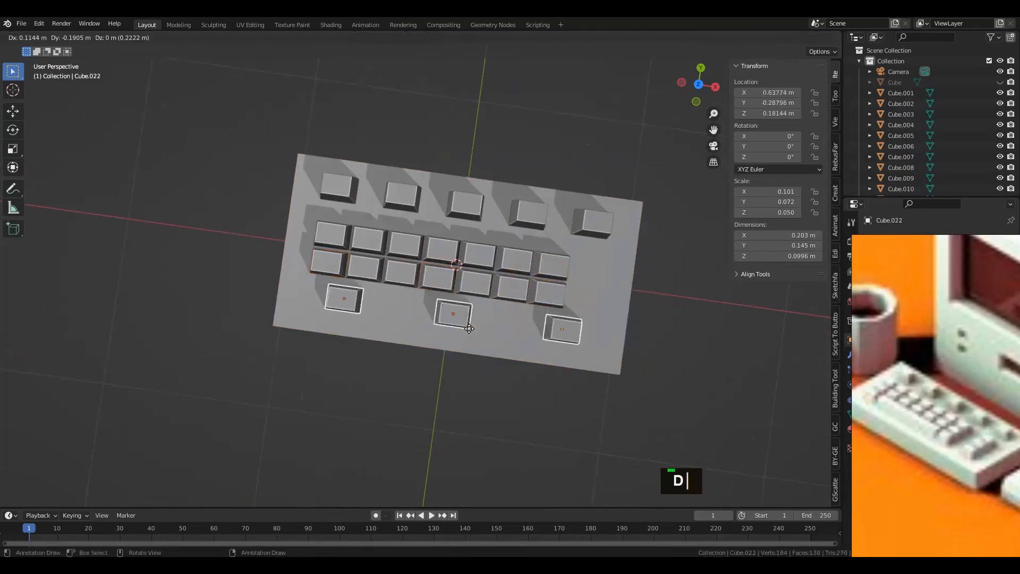
key("y")
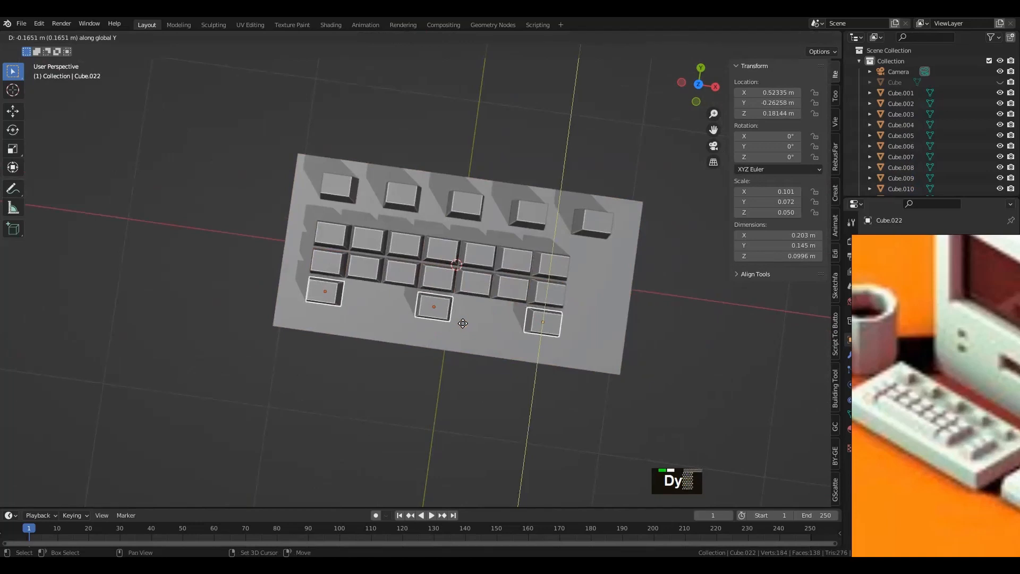
left_click(462, 323, "shift")
- Scale the middle key of the front row along X to about 1.01 m wide to form the spacebar
left_click(447, 315, "shift")
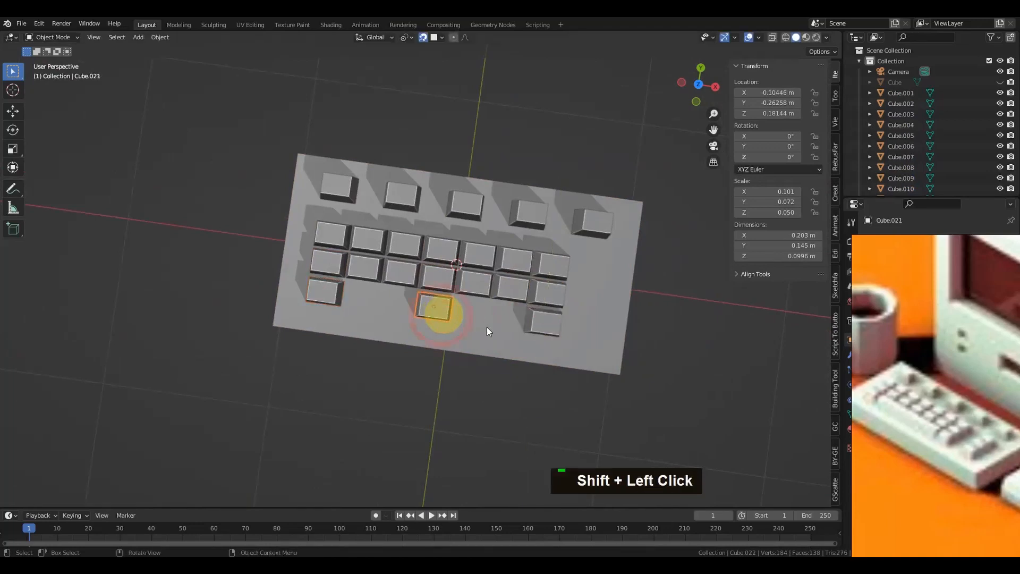
key("s")
key("x")
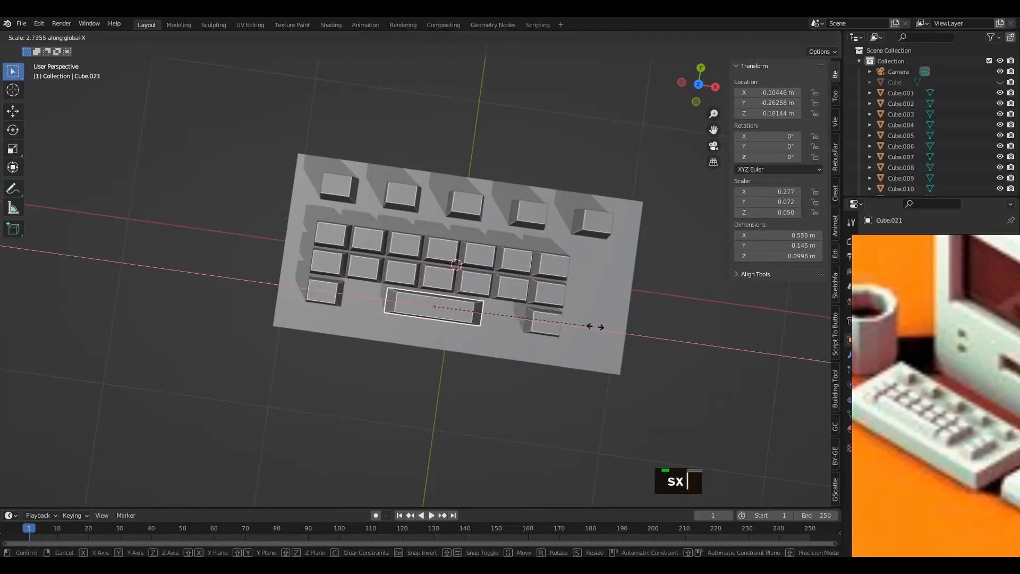
left_click(723, 314)
- In Edit Mode, scale the spacebar's top face along X by about 1.23 to steepen its ends, and return to Object Mode
left_click_drag(584, 388, 606, 357, "alt")
scroll(571, 319, "down", 1)
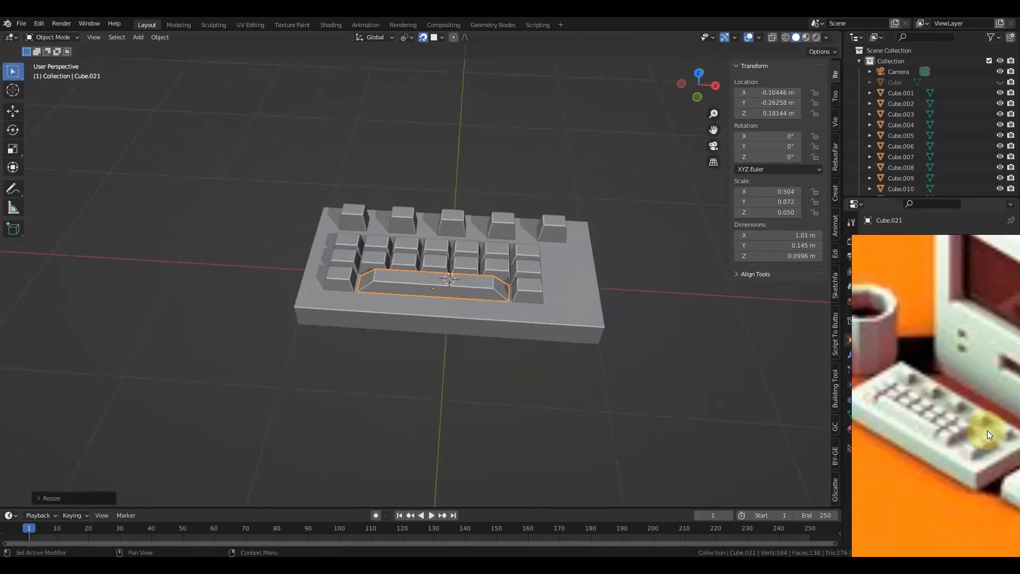
scroll(451, 301, "up", 2)
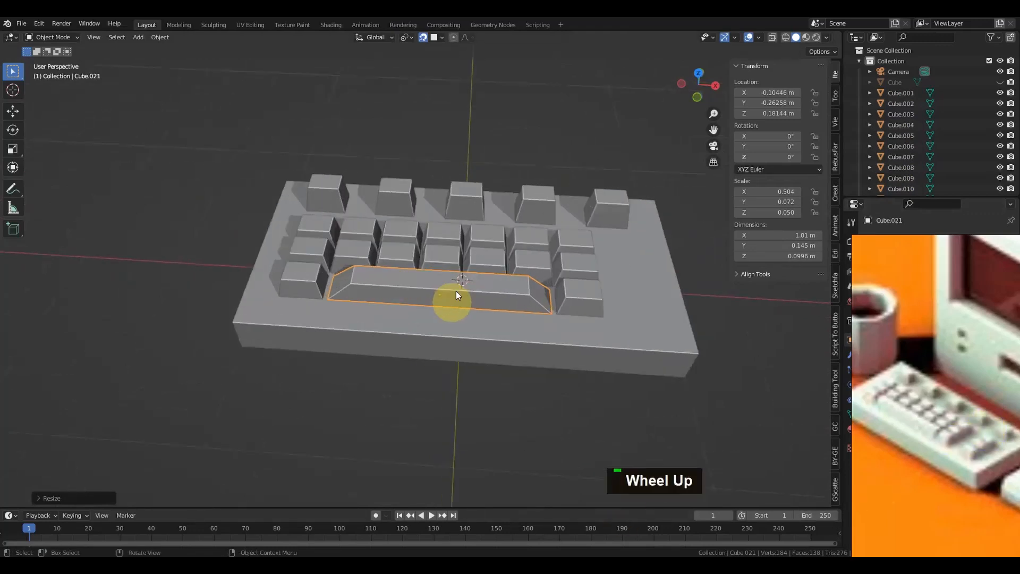
key("Tab")
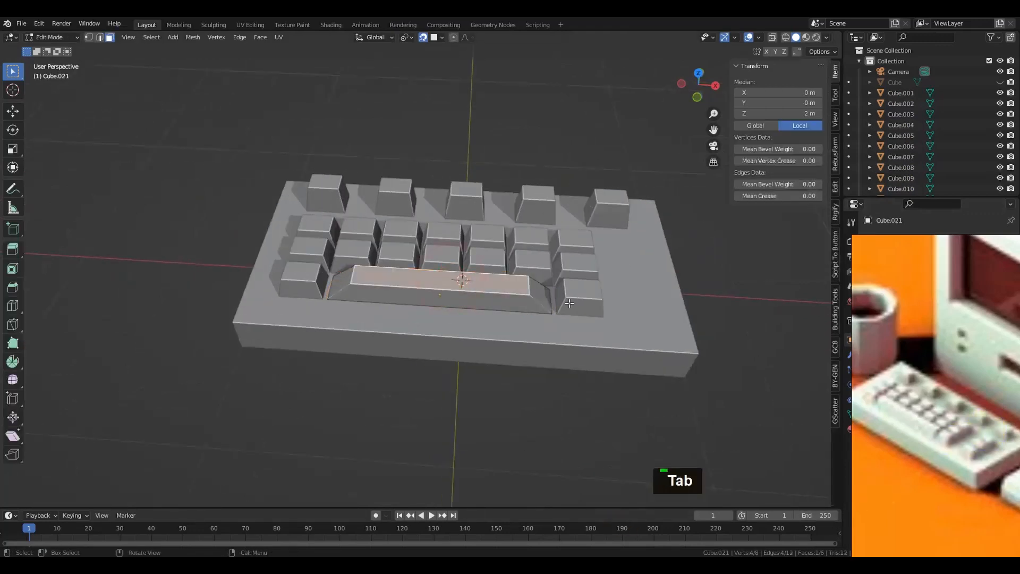
key("s")
key("x")
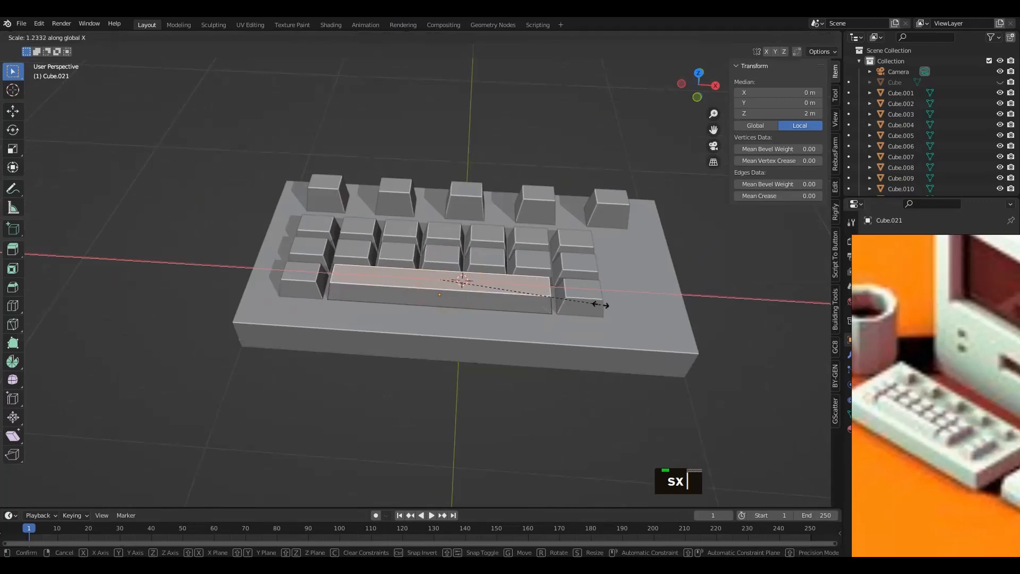
left_click(600, 305)
scroll(534, 312, "down", 1)
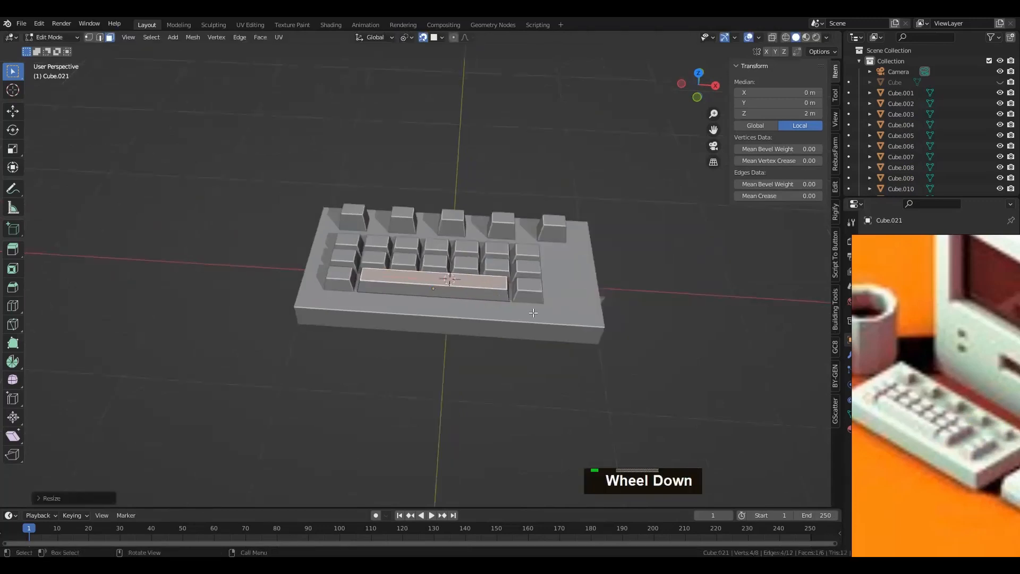
key("Tab")
- Deselect the spacebar and reposition the reference image beside the keyboard, framing its keyboard and mouse
scroll(533, 314, "down", 2)
key("alt+a")
left_click_drag(549, 334, 549, 342, "alt")
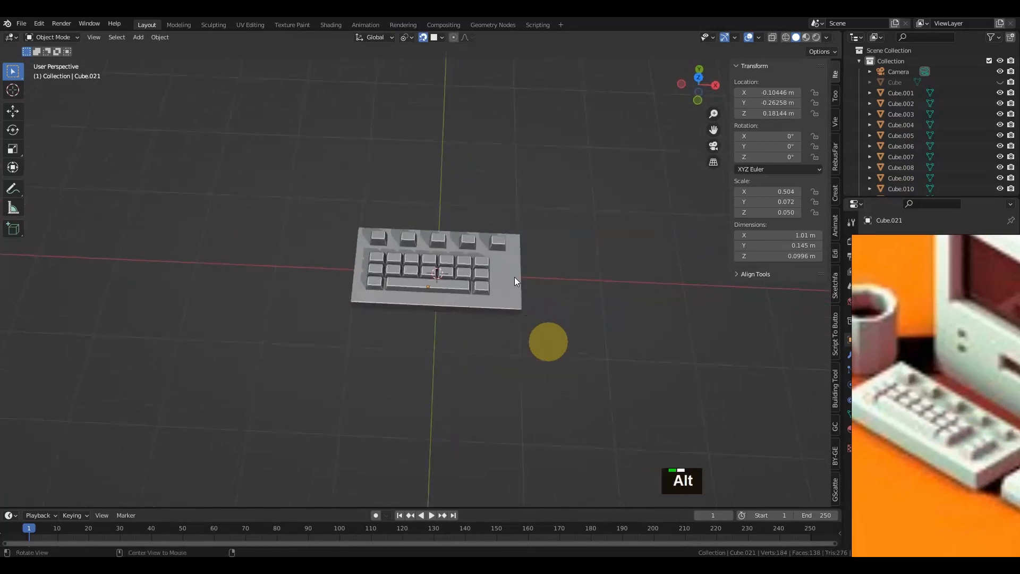
left_click_drag(507, 295, 527, 300, "alt")
scroll(946, 393, "down", 2)
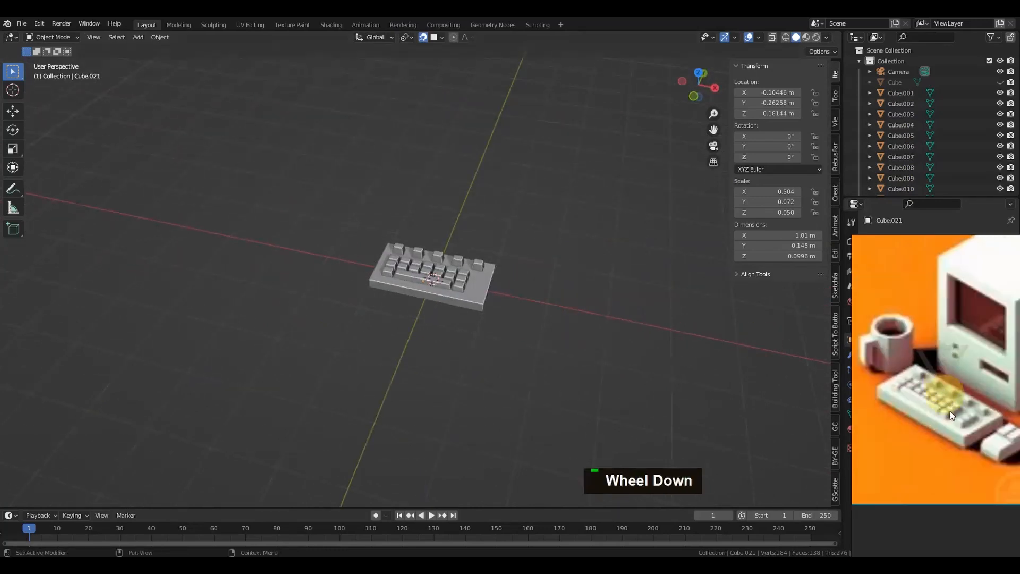
scroll(984, 444, "down", 1)
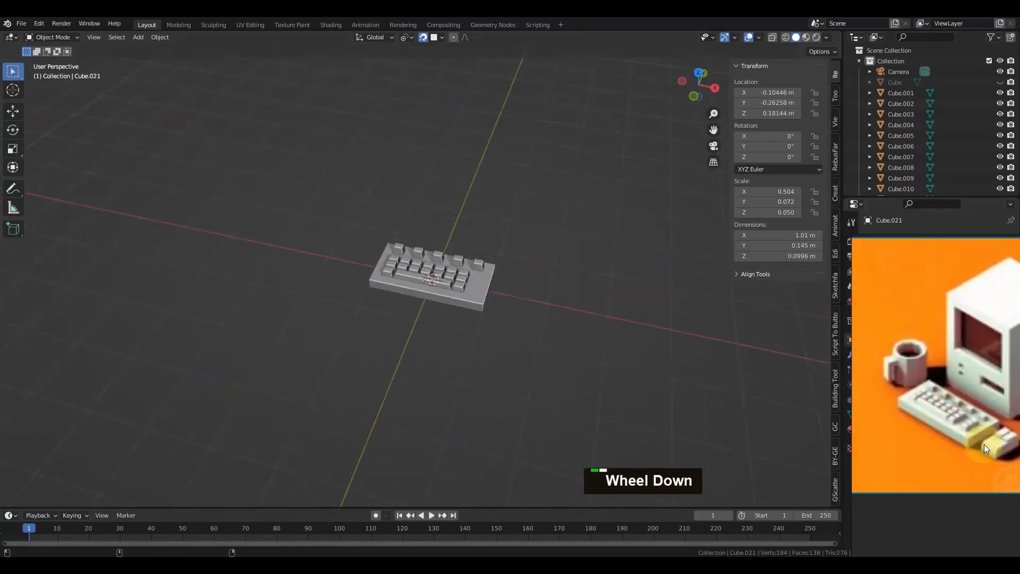
key("alt+shift")
right_click_drag(960, 400, 780, 360)
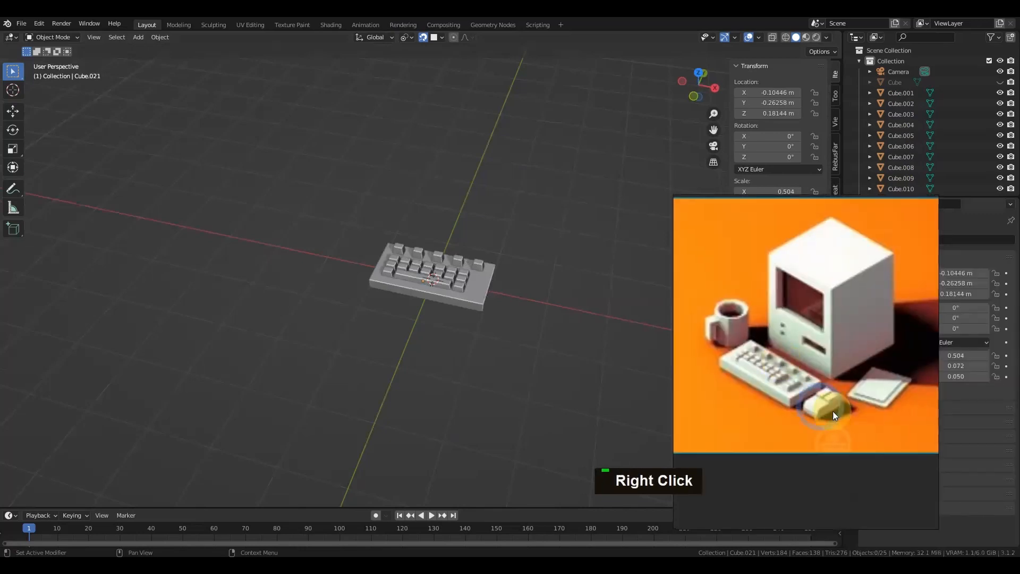
scroll(833, 410, "up", 3)
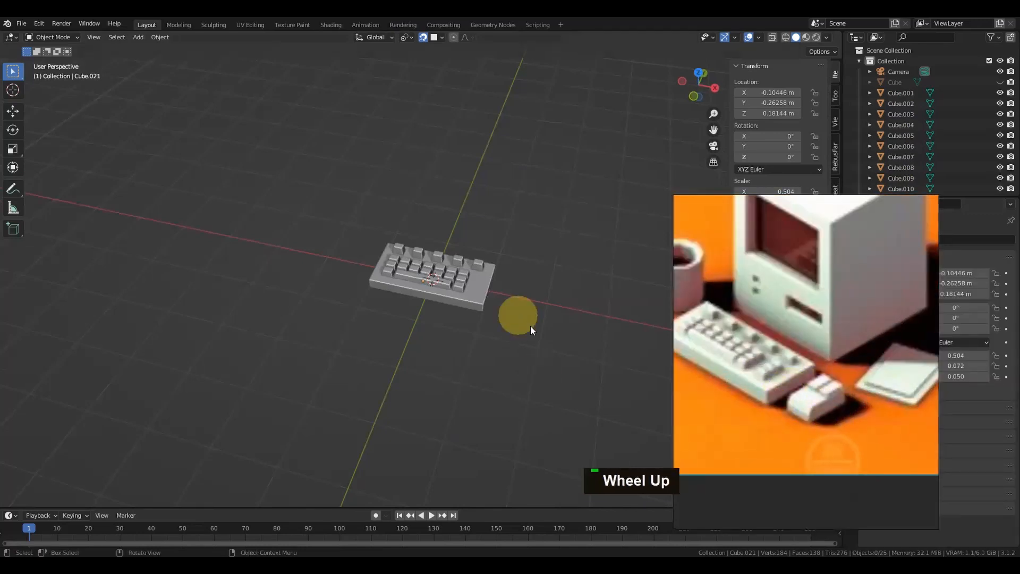
- Select all the keys and the keyboard slab, with the slab as the active object, and join them into one object
left_click(441, 285, "alt+shift")
left_click(446, 277, "alt+shift")
left_click(464, 302, "shift")
left_click(466, 303, "shift")
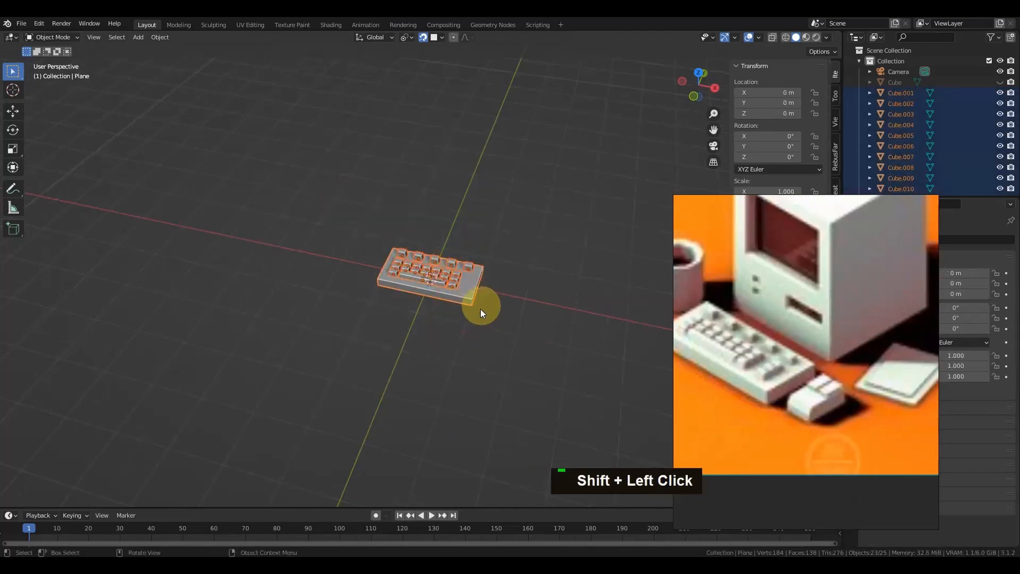
key("ctrl+j")
scroll(481, 307, "up", 4)
left_click_drag(482, 305, 462, 329, "alt")
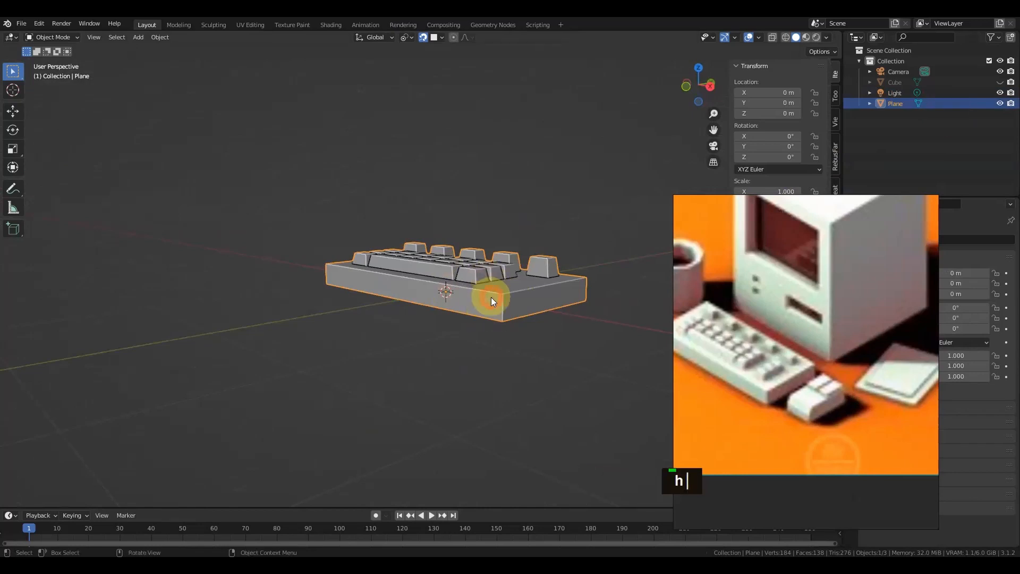
- Hide the joined keyboard and add a cube mesh at the origin as the base for the mouse
key("h")
scroll(477, 295, "down", 2)
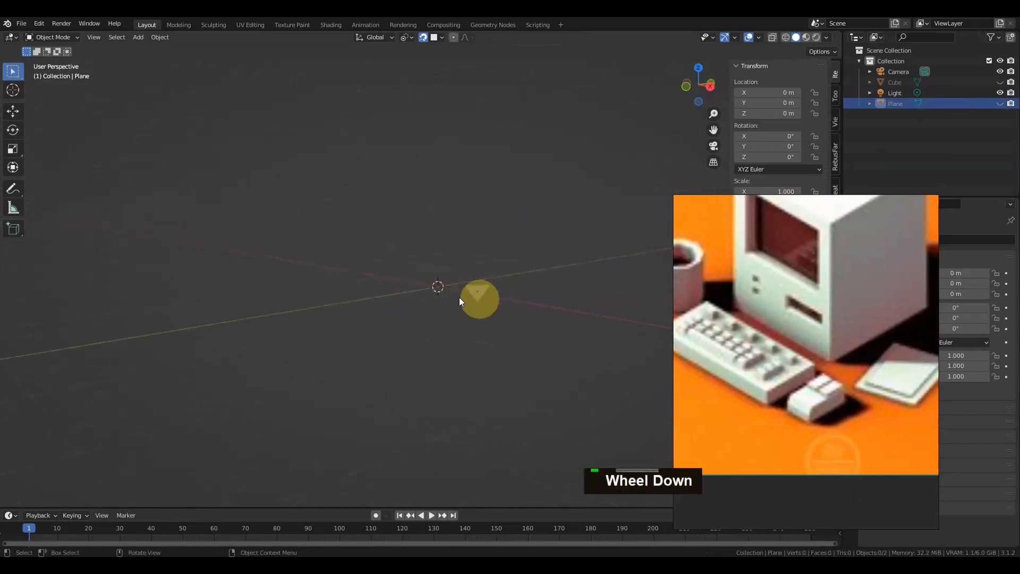
left_click_drag(478, 298, 510, 309, "alt")
key("shift+a")
mouse_move(510, 308)
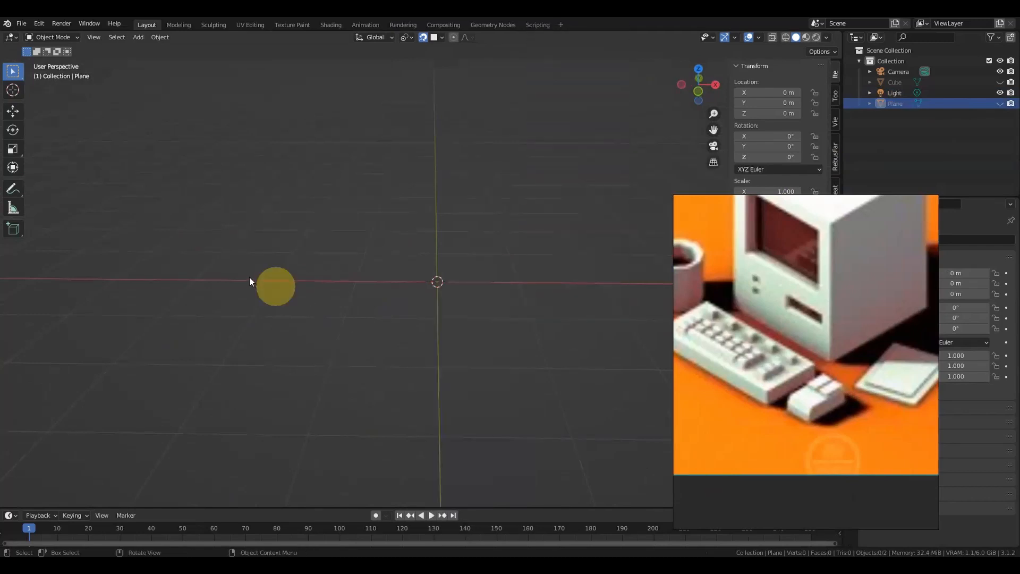
key("shift+a")
mouse_move(257, 277)
left_click(307, 304)
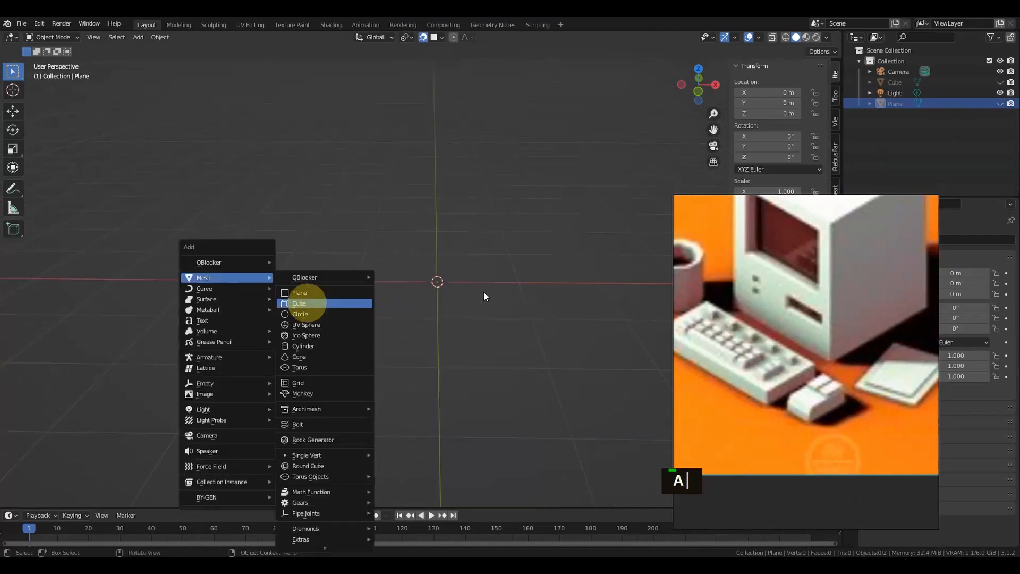
scroll(484, 324, "down", 2)
left_click_drag(528, 305, 522, 329, "alt")
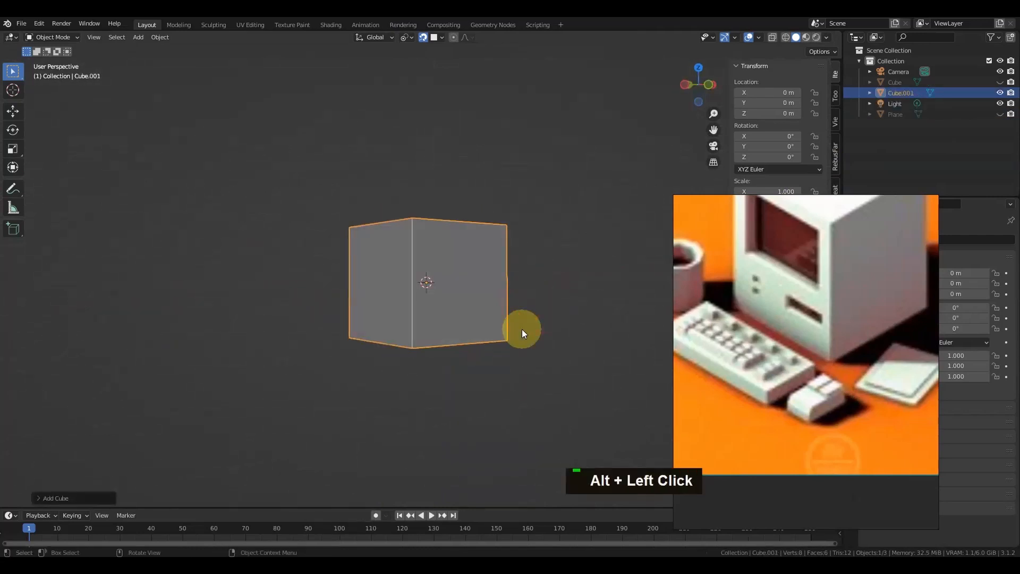
- In Edit Mode, raise the cube's mesh 1 m along Z so its origin lies at its base, and return to Object Mode
key("Tab")
type("gz")
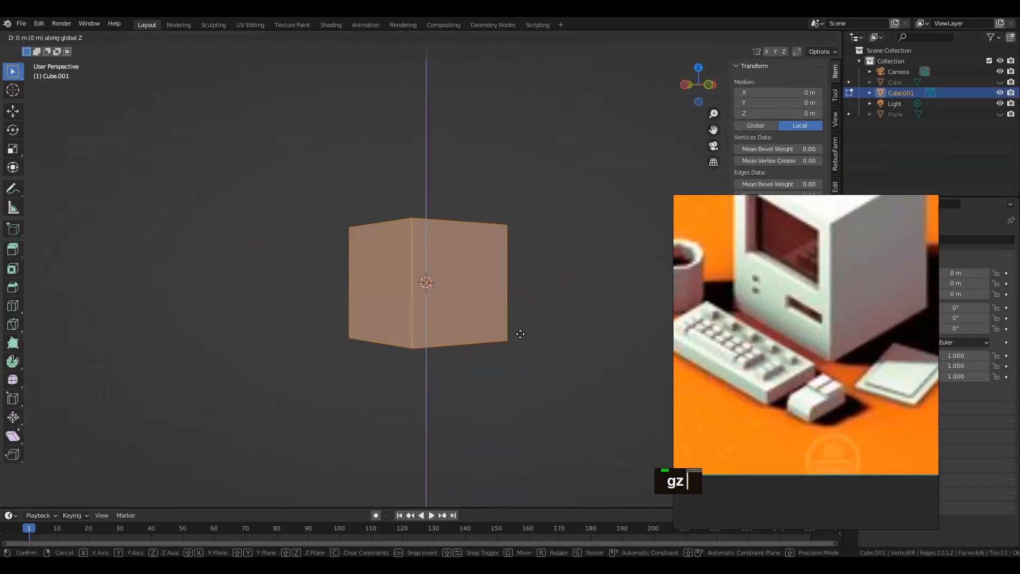
type("1")
key("Return")
scroll(520, 327, "down", 1)
left_click_drag(520, 326, 390, 348, "alt")
key("Tab")
- Scale the cube into a flat mouse block, about 0.179 in Z, 0.332 in X and 0.487 in Y
key("s")
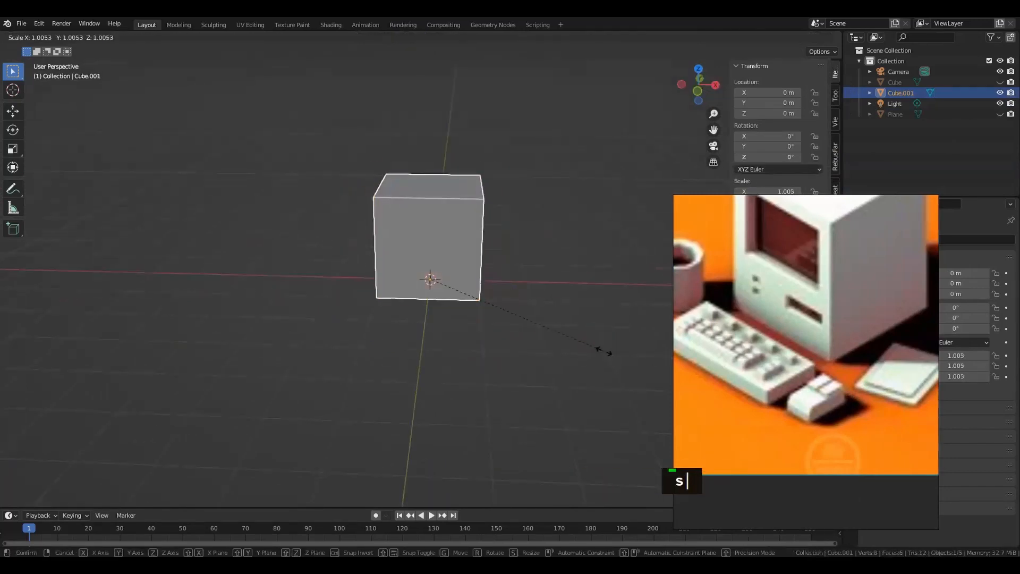
key("z")
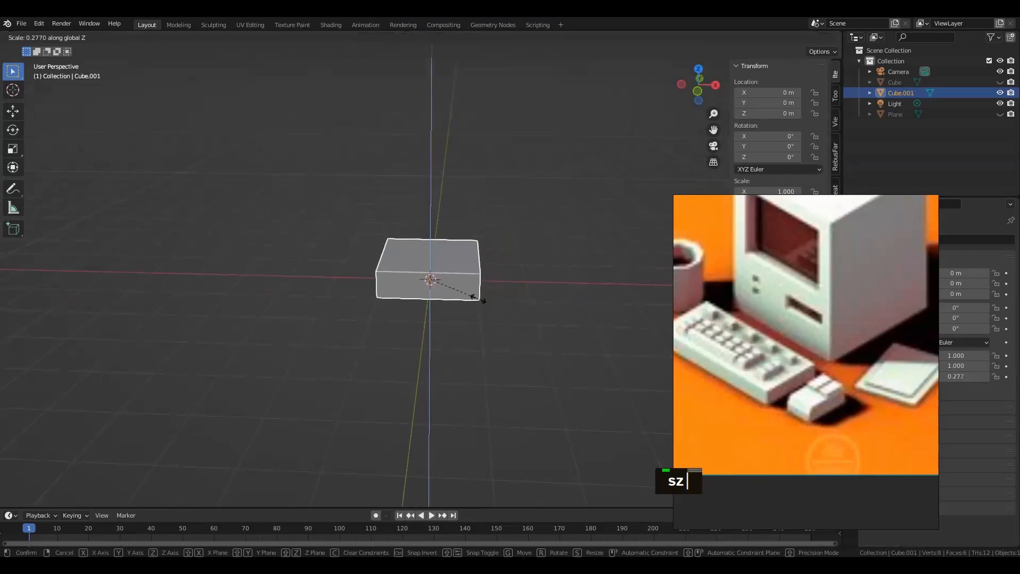
left_click(460, 290)
key("s")
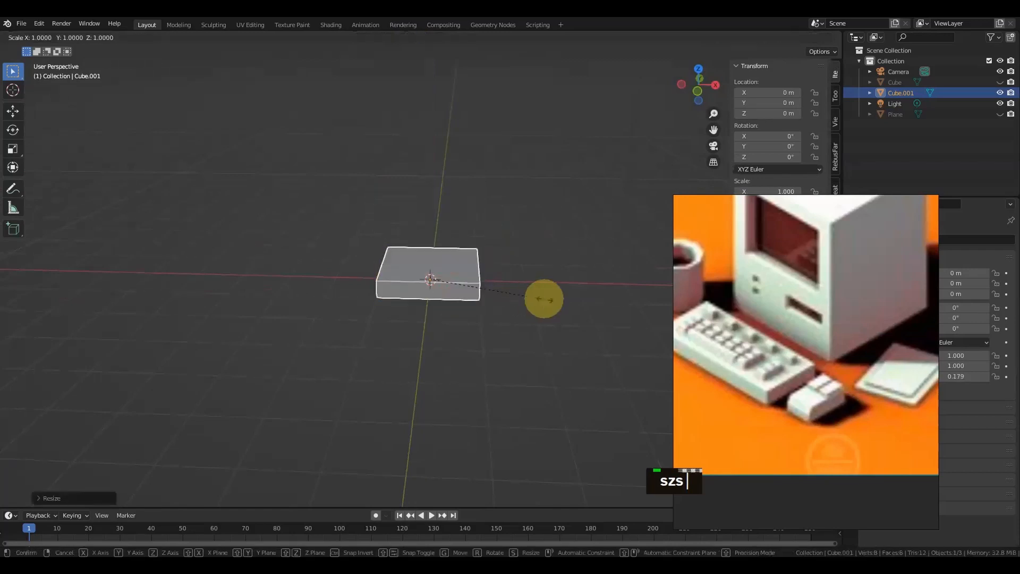
key("x")
left_click(453, 296)
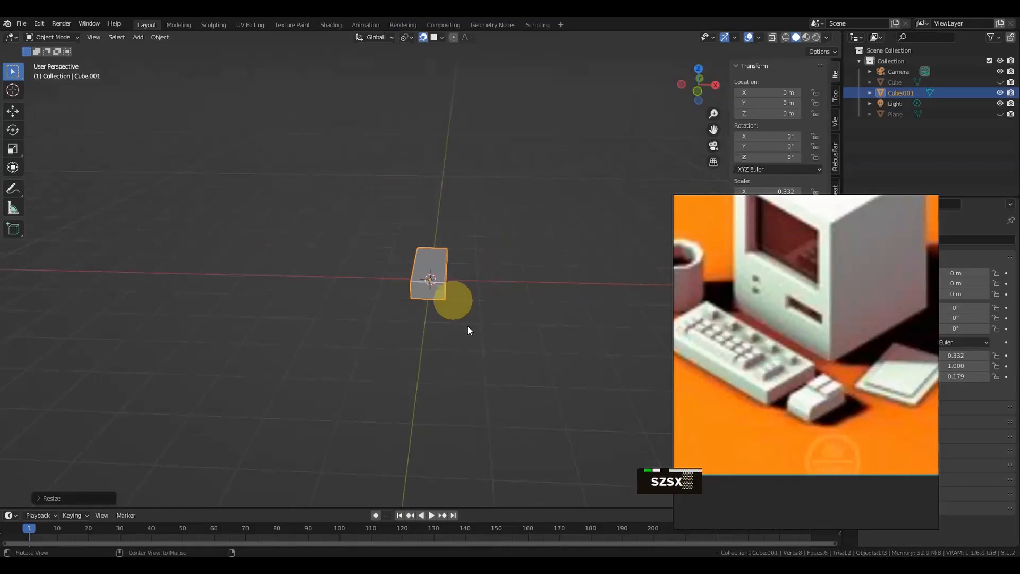
left_click_drag(468, 326, 521, 321, "alt")
key("s")
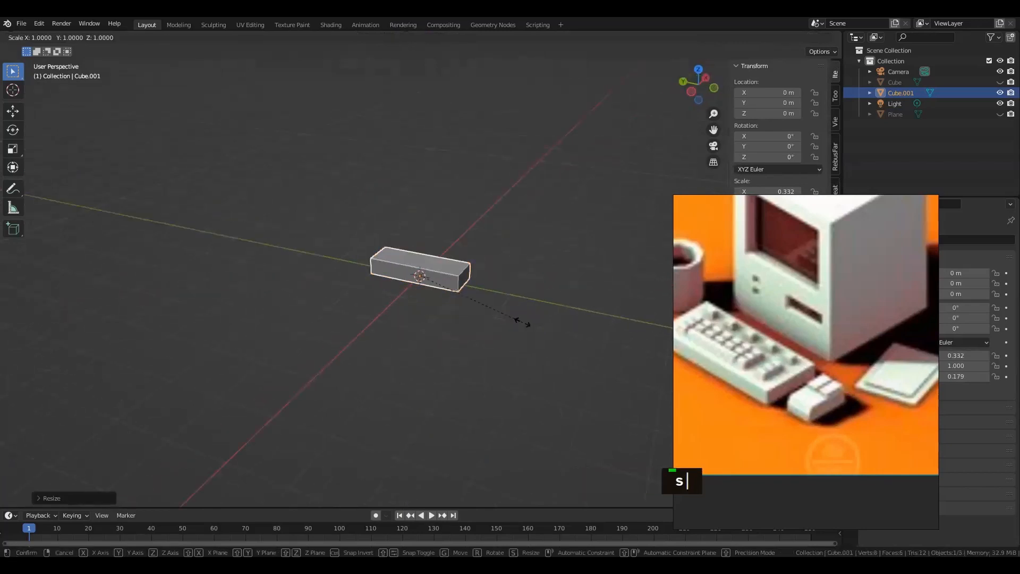
key("y")
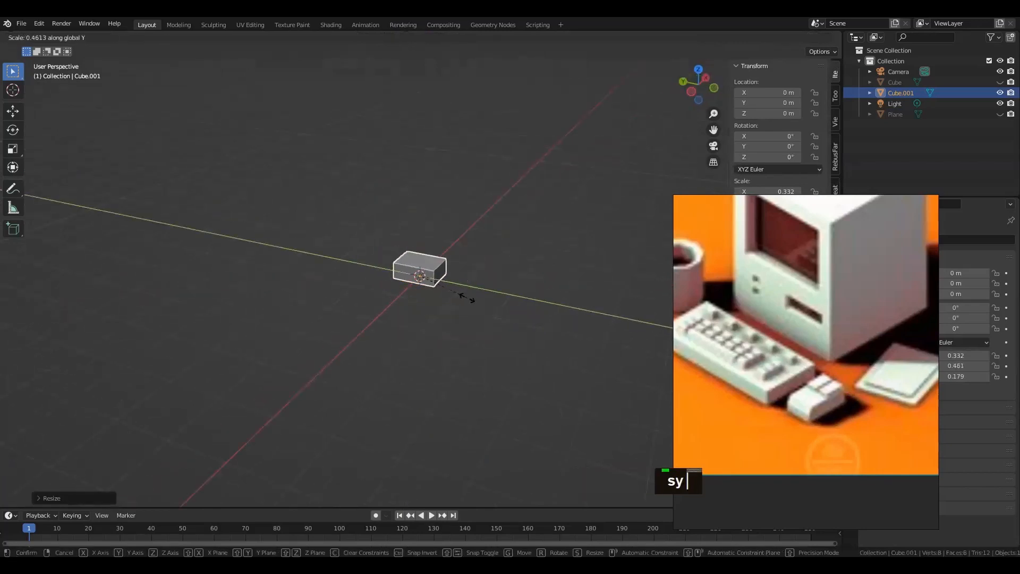
left_click(466, 297)
- Try a single-segment bevel on all edges of the block in Edit Mode, undo it and return to Object Mode
left_click_drag(448, 276, 510, 283, "alt")
scroll(442, 307, "up", 2)
key("Tab")
scroll(478, 292, "up", 2)
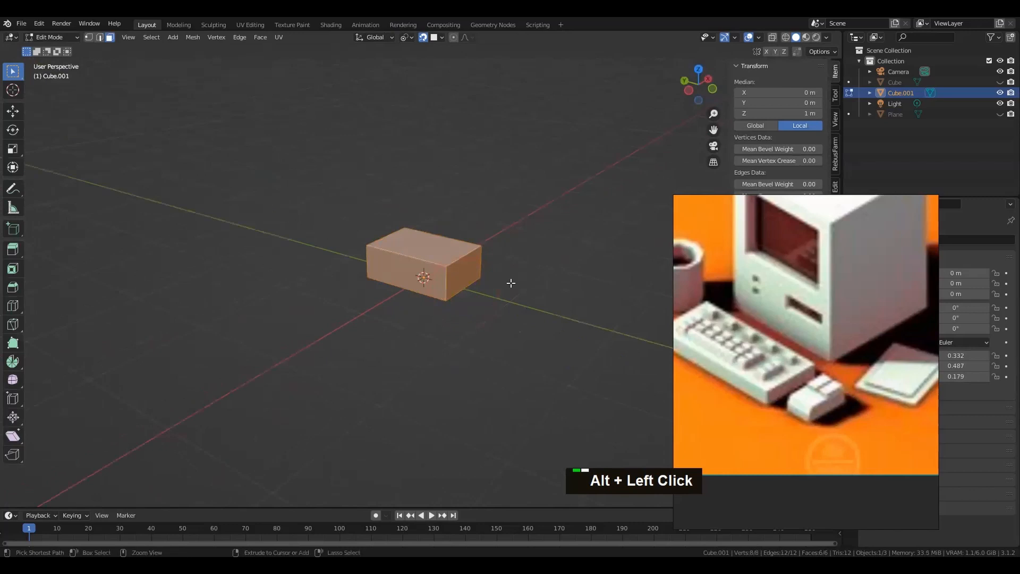
key("ctrl+b")
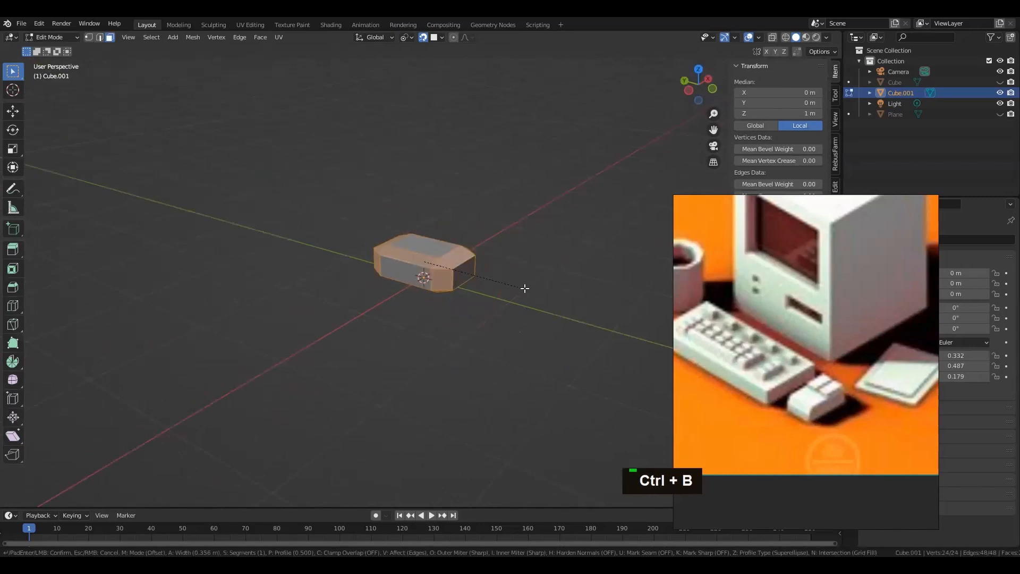
left_click(525, 288)
scroll(489, 285, "up", 4)
left_click_drag(485, 285, 425, 262, "alt")
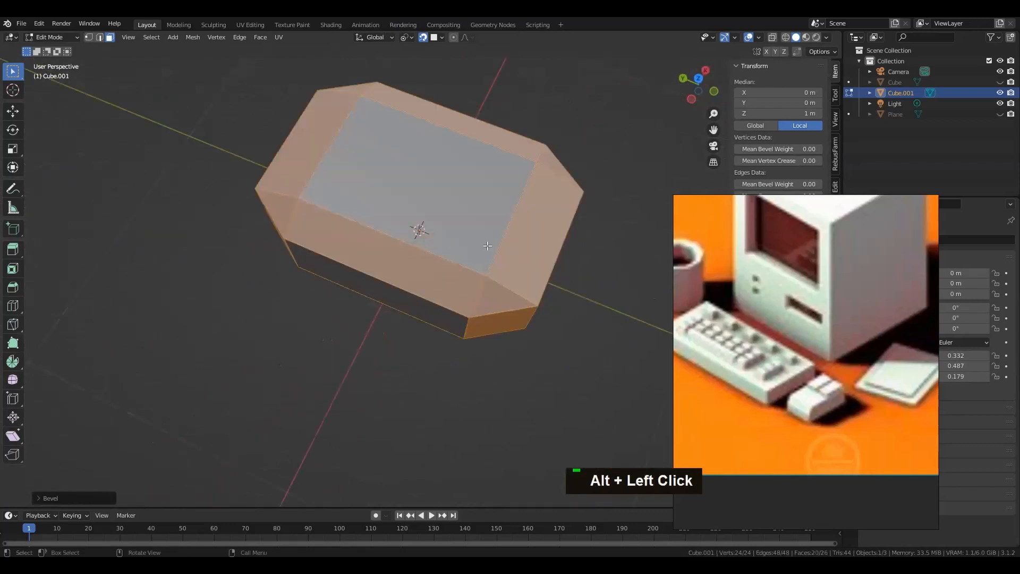
left_click_drag(488, 245, 515, 288, "alt")
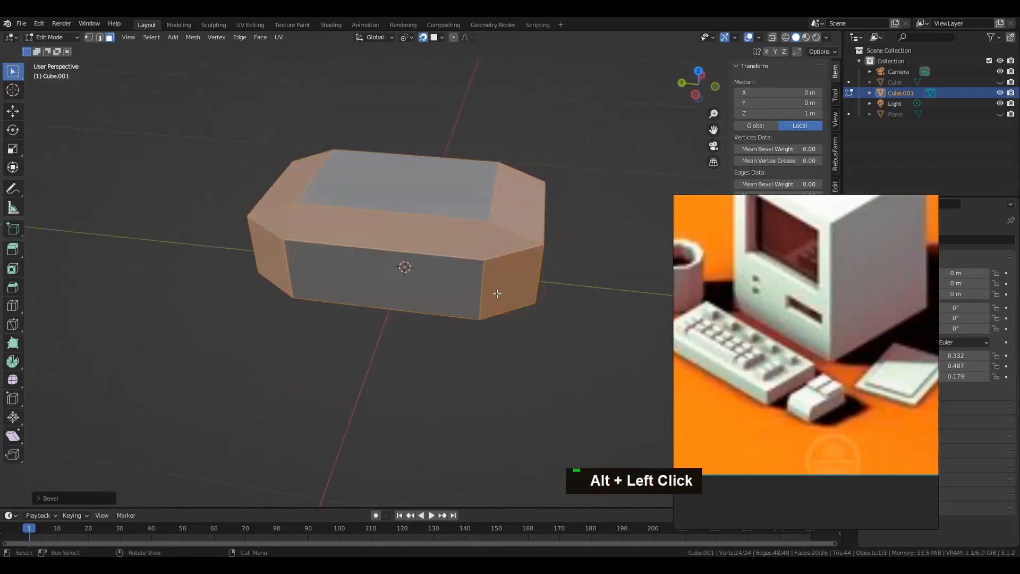
key("ctrl+z")
key("Tab")
- Reposition the reference image farther from the block and zoom it out to frame the mug, keyboard and mouse
scroll(501, 307, "down", 2)
right_click_drag(788, 250, 852, 353)
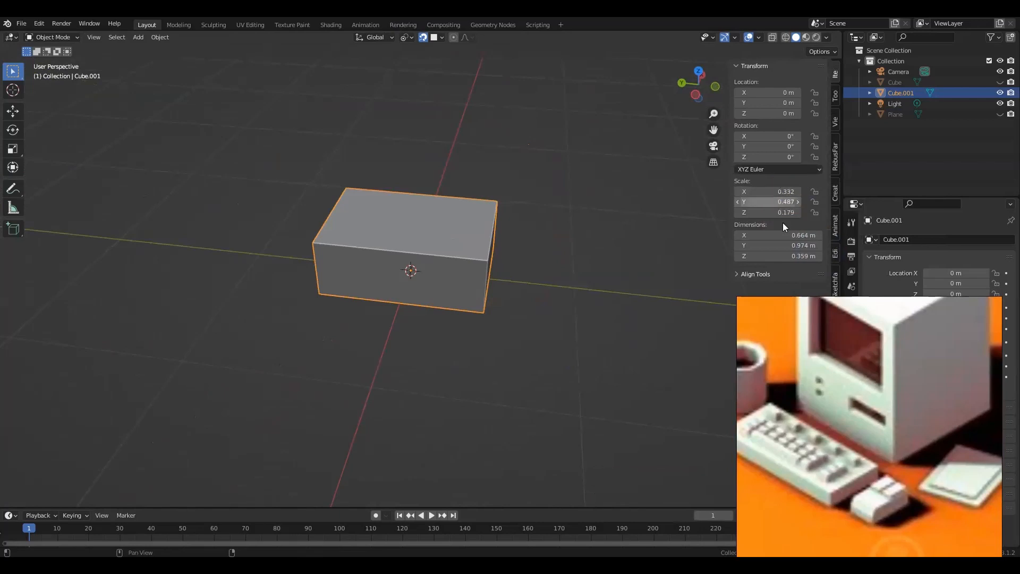
left_click_drag(883, 383, 952, 308)
scroll(919, 355, "down", 4)
right_click_drag(907, 381, 969, 285)
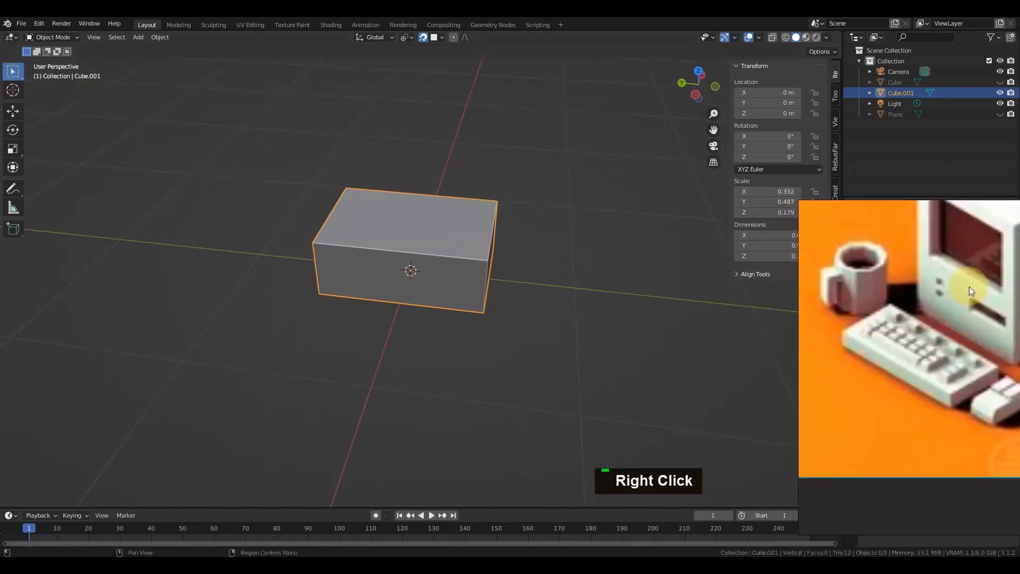
scroll(483, 275, "down", 1)
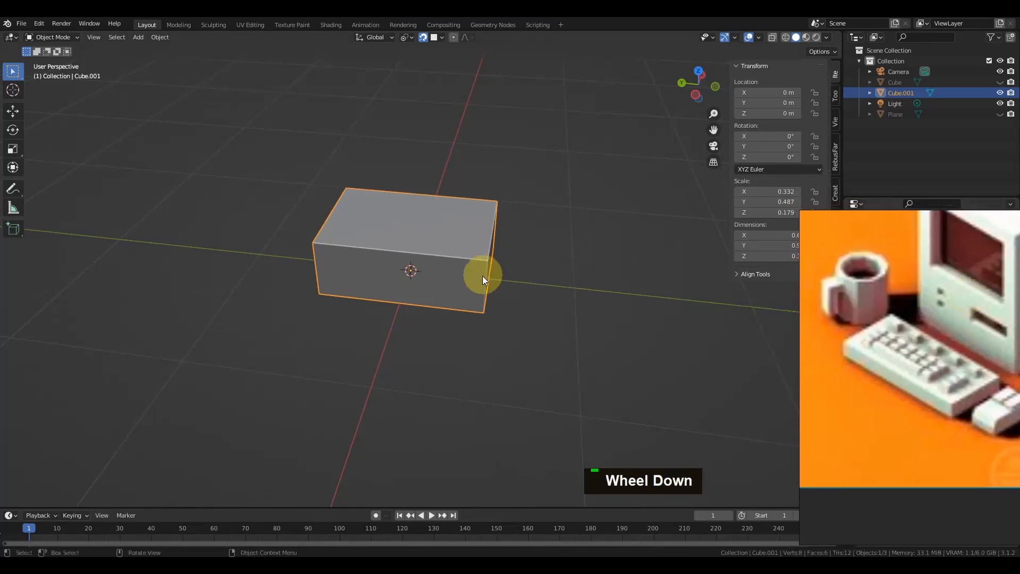
scroll(482, 276, "down", 1)
- Apply the scale of the mouse block
left_click(425, 262, "alt+shift")
scroll(528, 280, "down", 2)
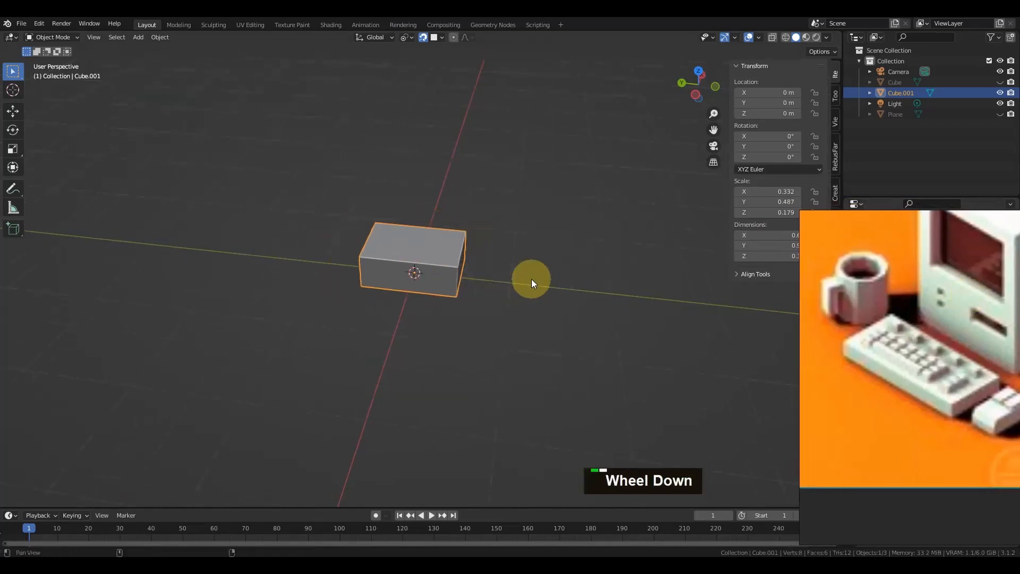
left_click_drag(532, 275, 400, 289, "alt+shift")
scroll(397, 215, "up", 1)
left_click_drag(398, 214, 455, 252, "alt+shift")
left_click(457, 255)
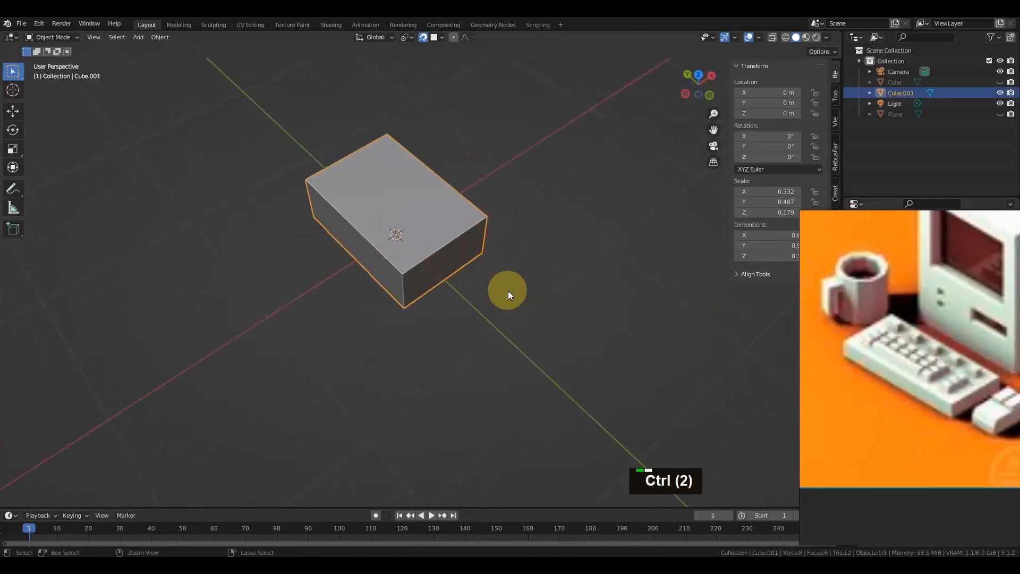
key("ctrl+a")
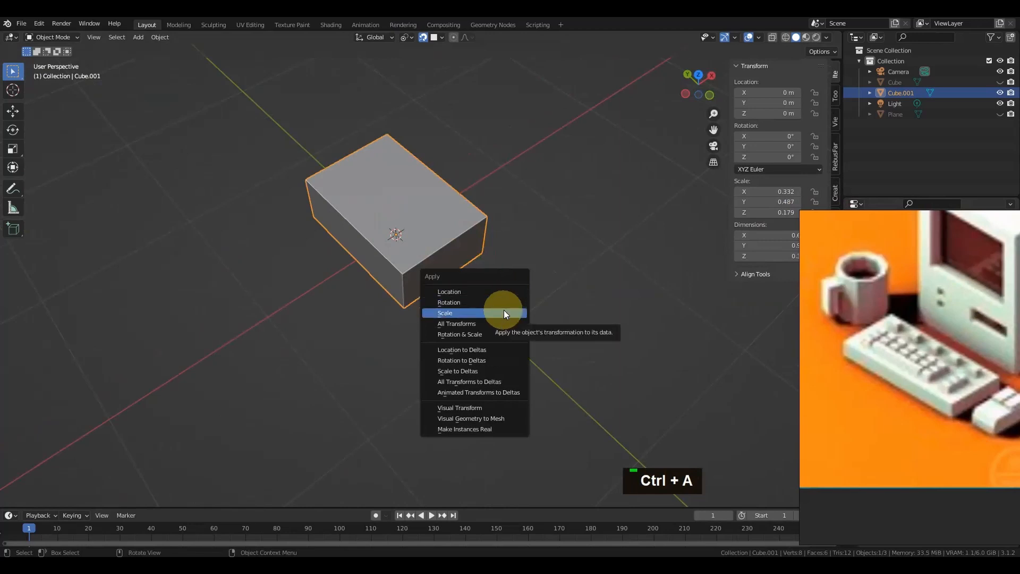
left_click(510, 313)
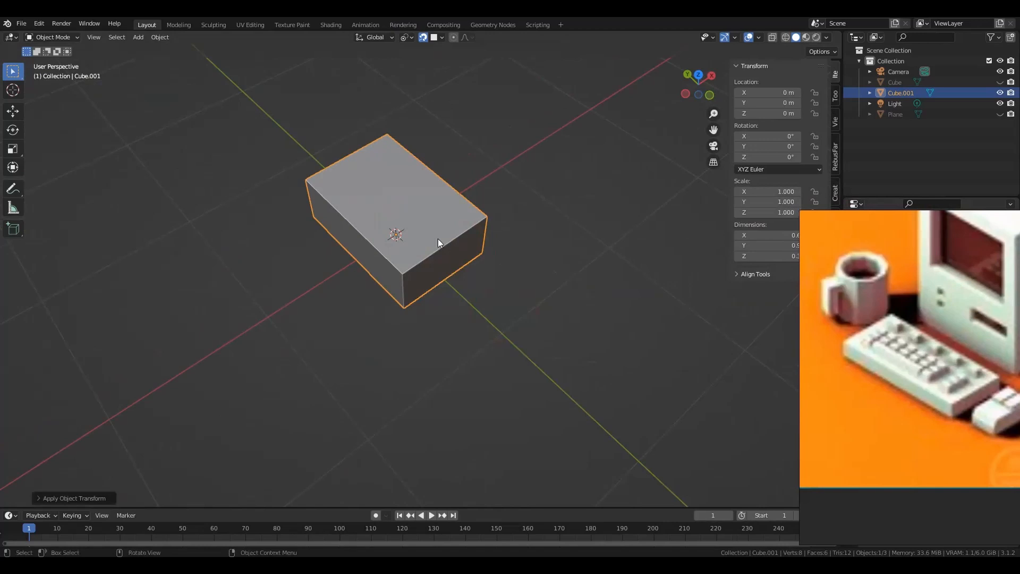
- Try beveling all of the block's edges again with its scale applied, and undo the bevel
key("Tab")
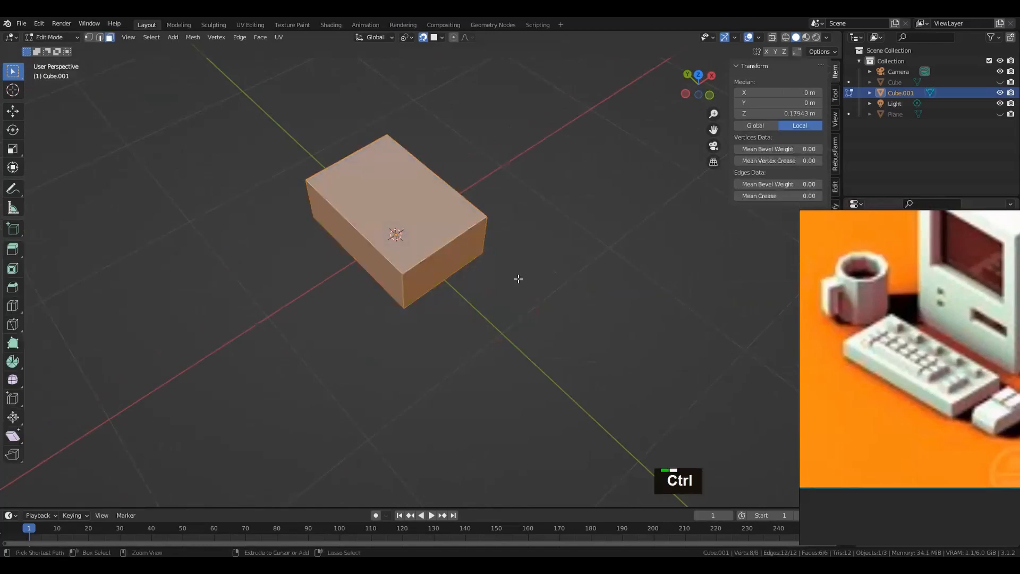
key("ctrl+b")
left_click(526, 280)
scroll(478, 255, "up", 4)
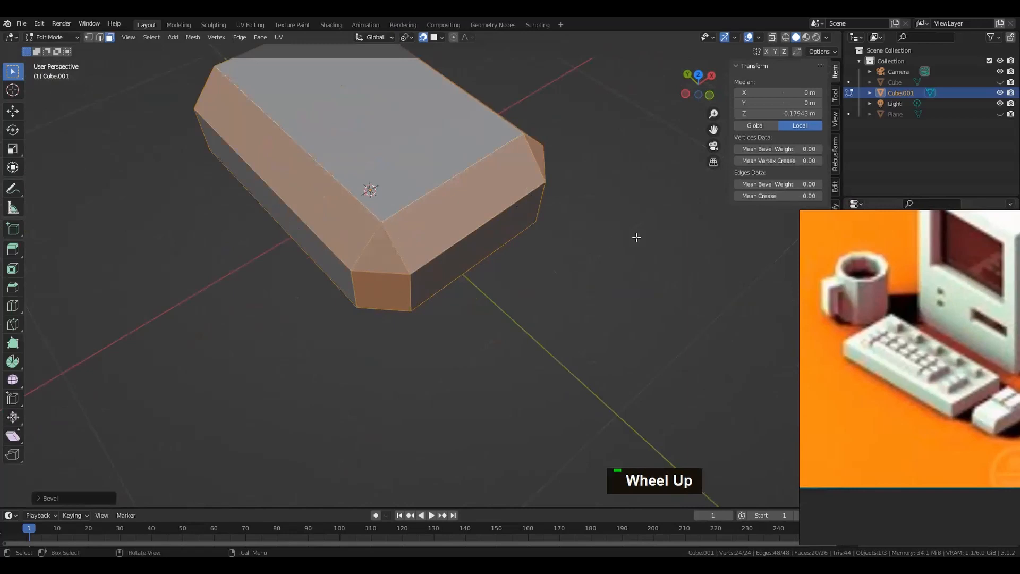
key("ctrl+z")
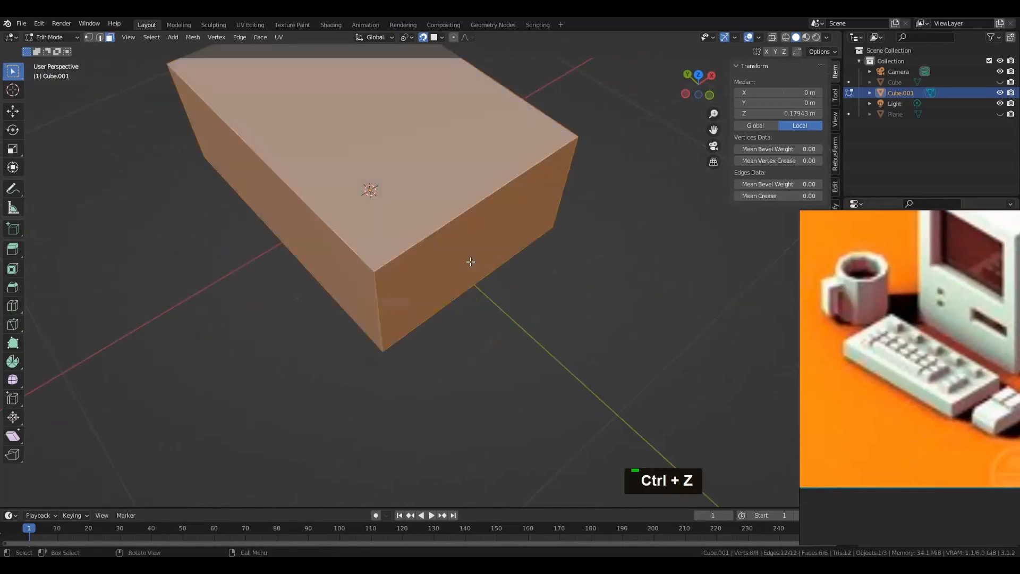
- Try rounding the top edge of the block's negative-Y end with a three-segment bevel about 0.19 m wide
scroll(470, 261, "down", 2)
left_click(443, 238)
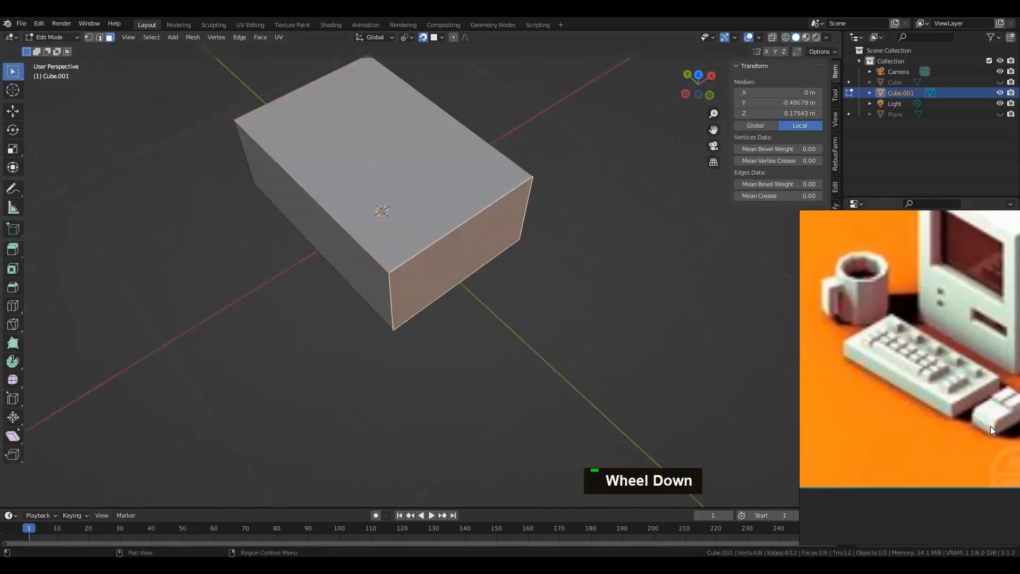
key("2")
left_click(418, 254)
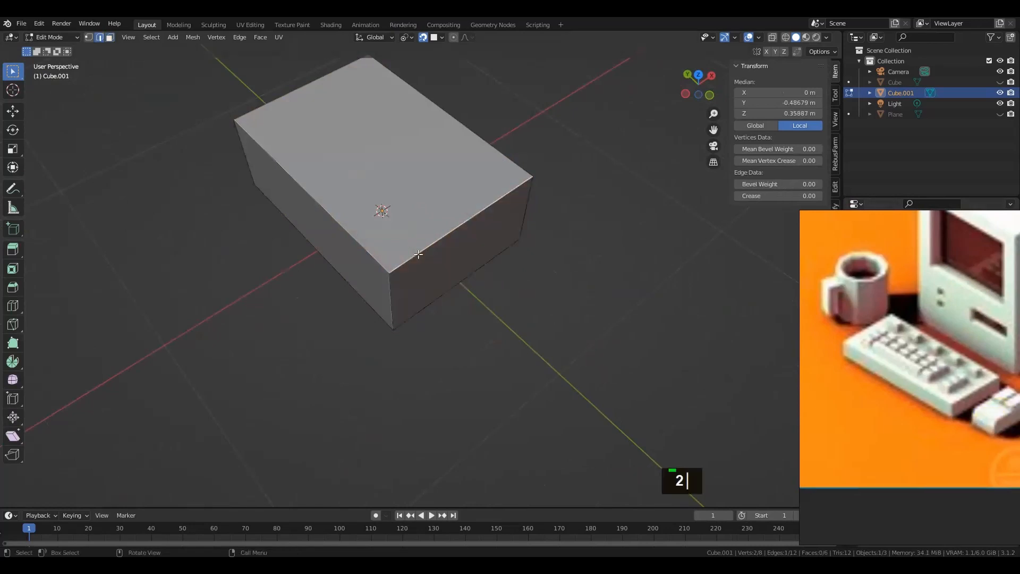
scroll(418, 258, "down", 2)
left_click_drag(478, 277, 513, 269, "alt")
key("ctrl")
key("ctrl")
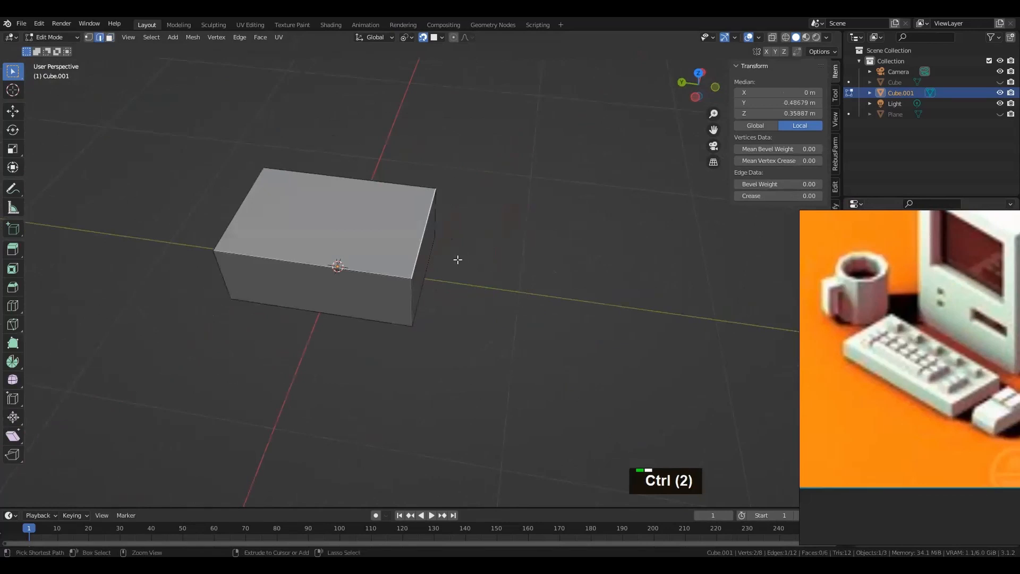
key("ctrl+b")
key("shift")
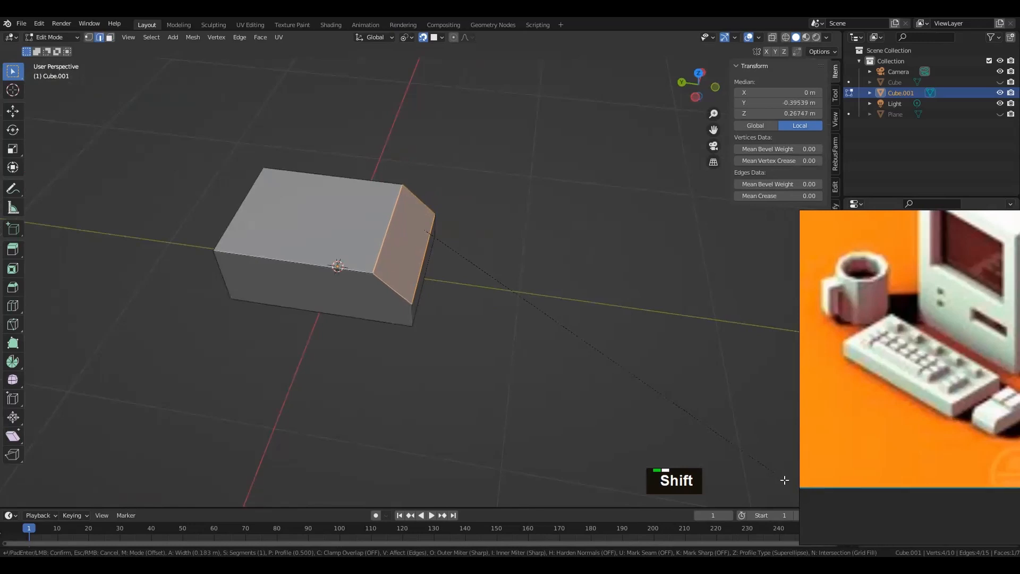
scroll(784, 480, "up", 1, "shift")
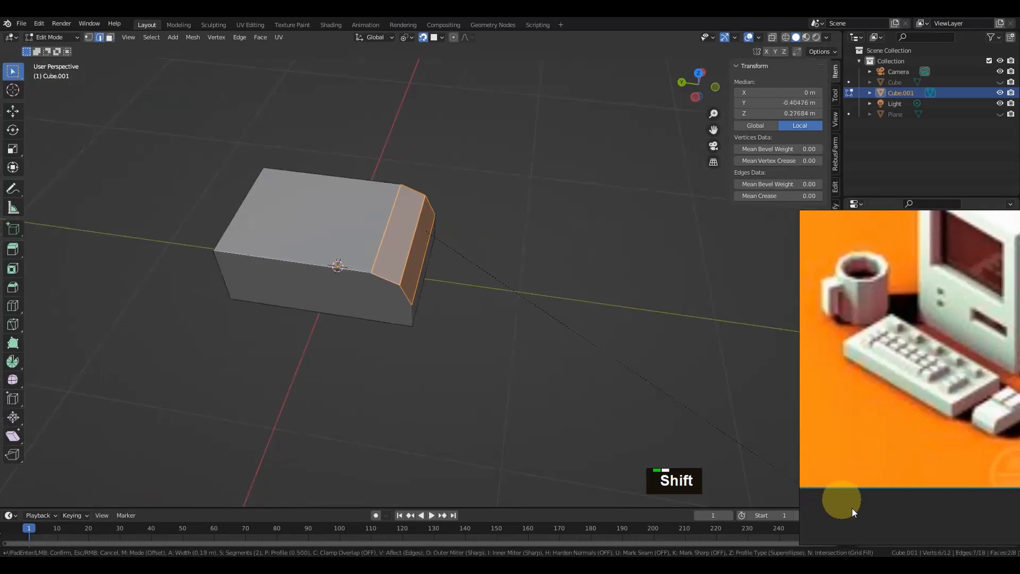
scroll(860, 514, "up", 1, "shift")
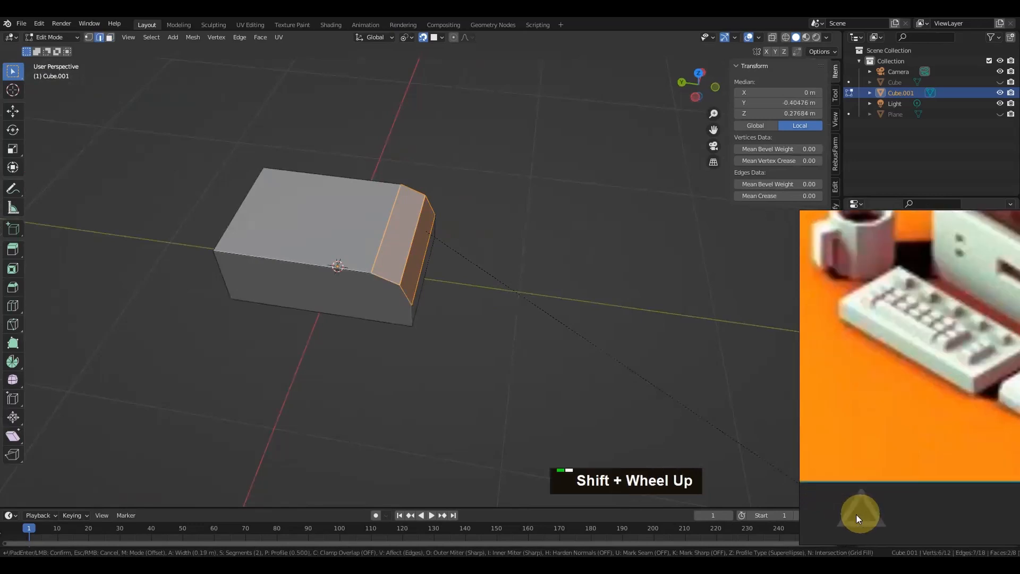
scroll(783, 483, "up", 1, "shift")
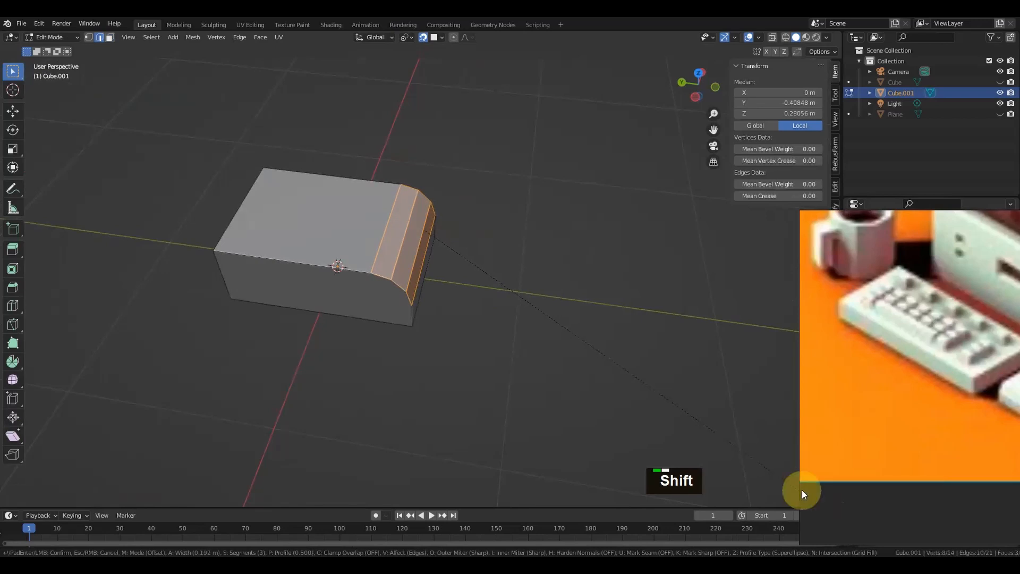
left_click(802, 490, "shift")
- Inspect the rounded end of the block and undo its three-segment bevel
scroll(611, 369, "down", 2)
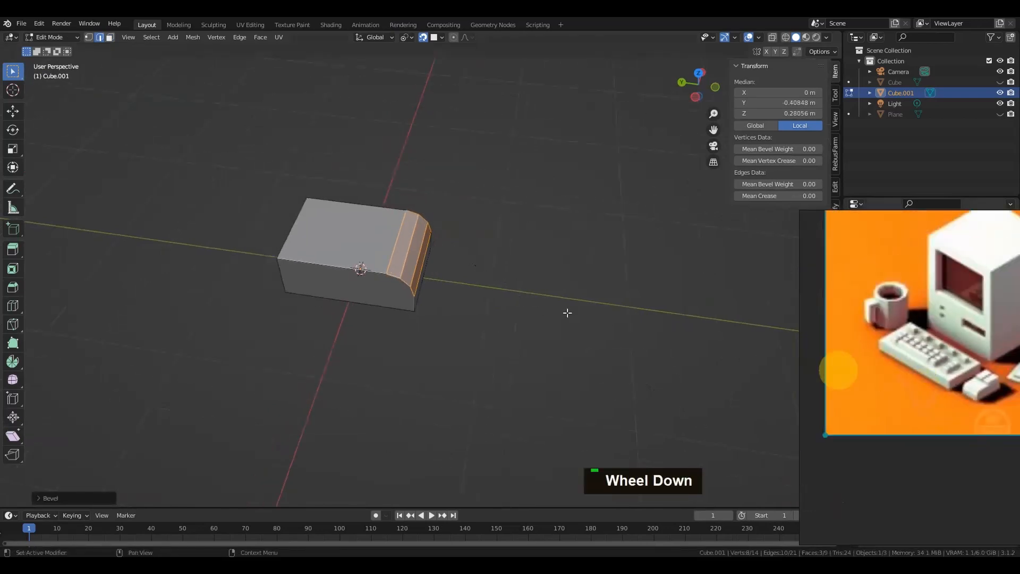
left_click(484, 307, "alt")
scroll(485, 303, "up", 2)
mouse_move(485, 304)
left_mouse_down("alt")
mouse_move(428, 335)
mouse_move(474, 314)
left_mouse_up("alt")
key("ctrl+z")
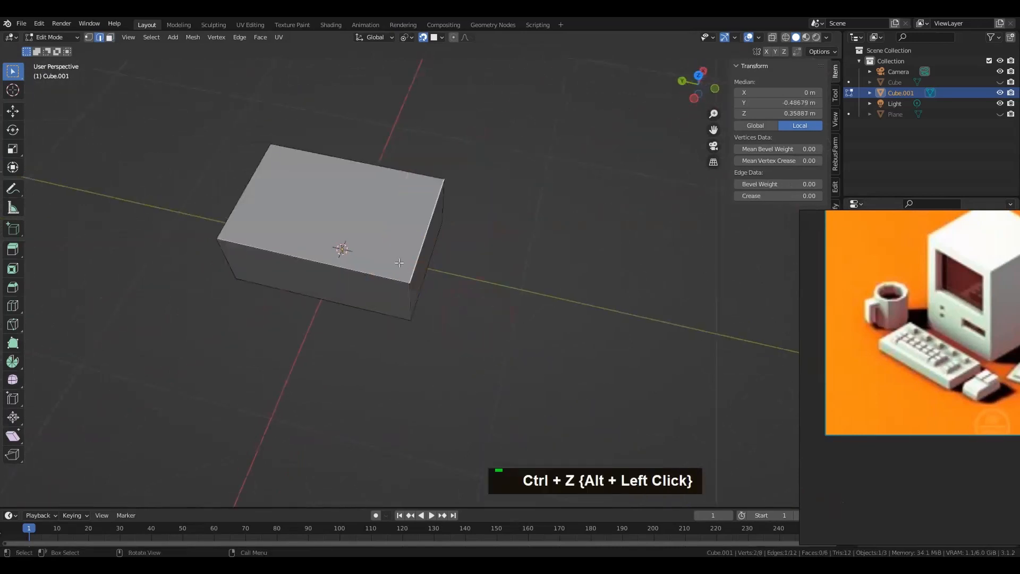
- Duplicate the mouse block in place, turn snapping off, and raise the copy about 0.38 m along Z
key("l")
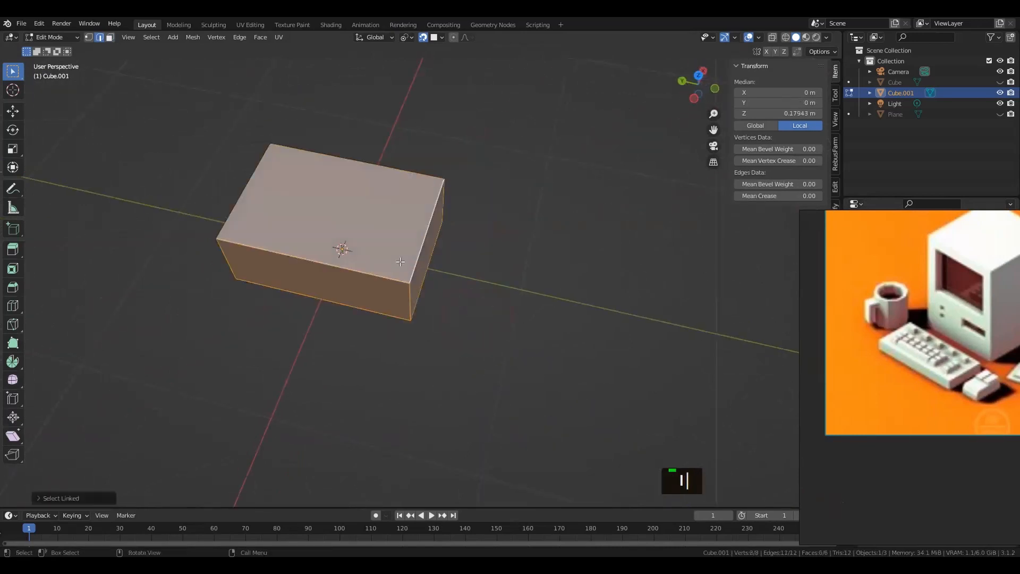
key("shift+d")
right_click(547, 320)
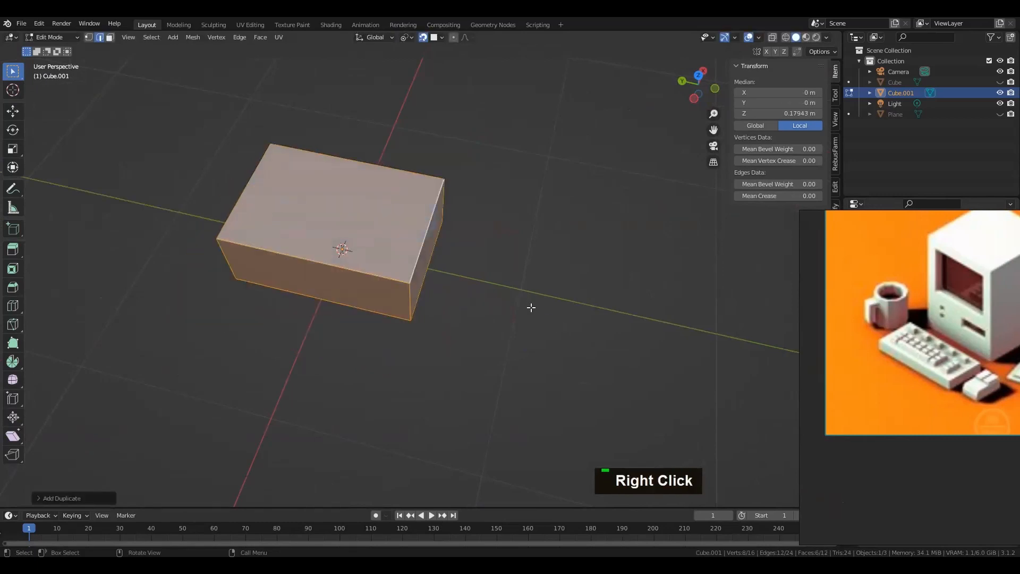
left_click(423, 37)
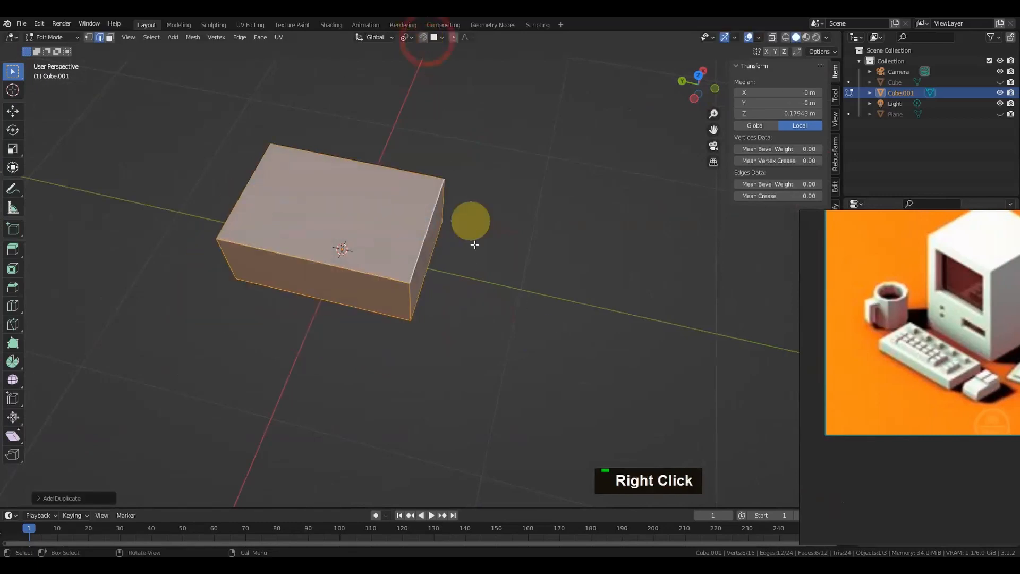
key("g")
key("z")
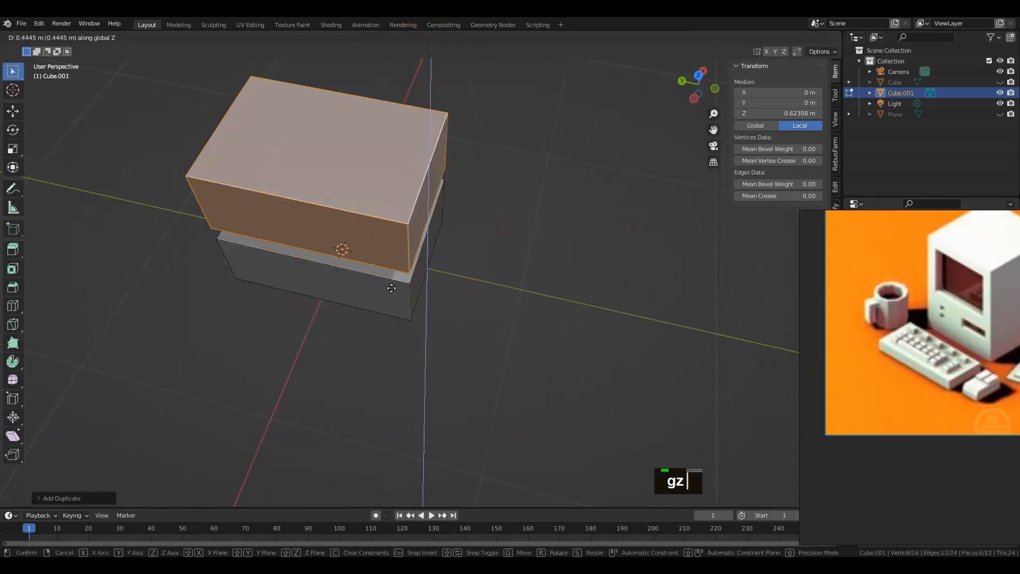
left_click(400, 300)
scroll(419, 298, "down", 2)
- Scale the raised copy down in the horizontal plane, keeping its height, to form a small button block
left_click_drag(439, 296, 409, 319, "alt")
key("s")
key("shift+z")
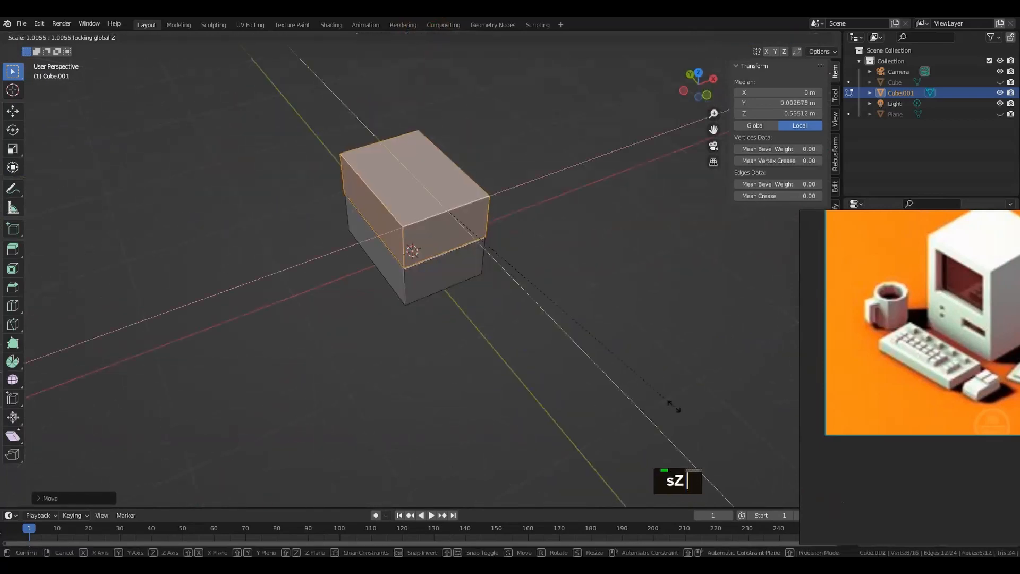
left_click(496, 281)
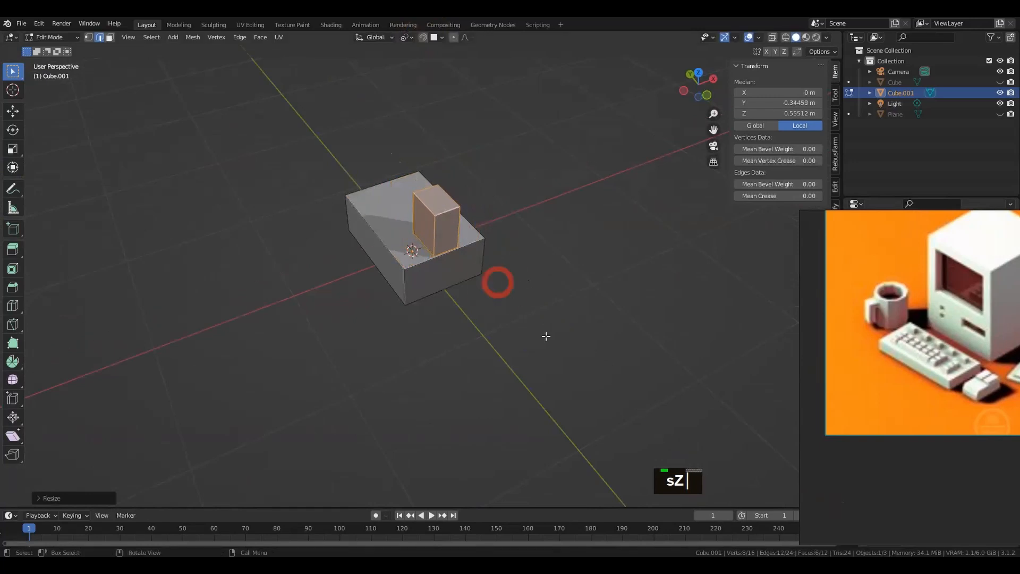
key("s")
key("z")
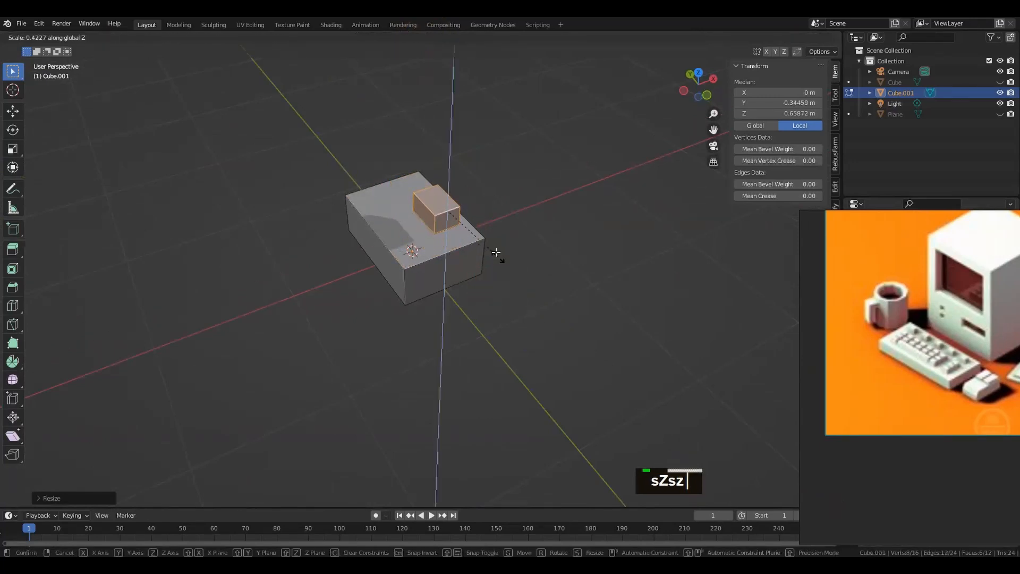
right_click(497, 253)
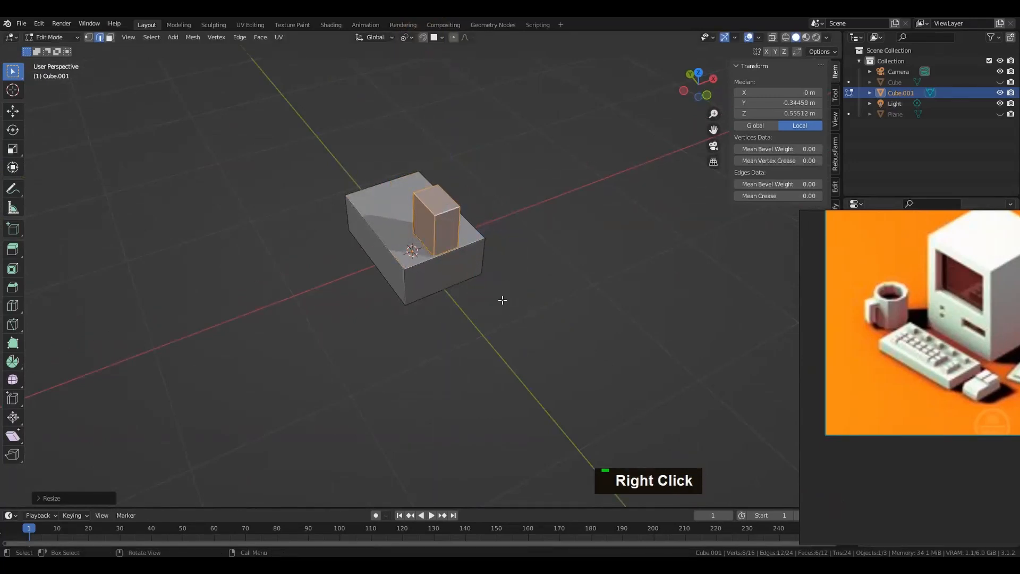
scroll(503, 300, "up", 2)
left_click_drag(466, 269, 423, 330, "alt")
key("s")
key("z")
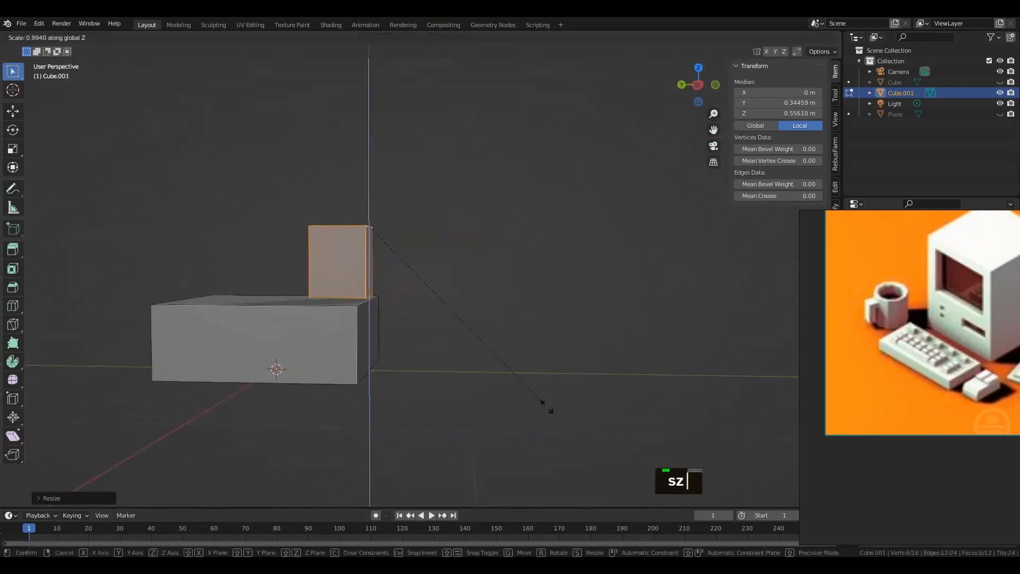
right_click(435, 257)
- Set the transform pivot point to Median Point and flatten the raised button block along Z
scroll(439, 274, "down", 2)
left_click_drag(438, 273, 423, 250, "alt")
left_click(407, 37)
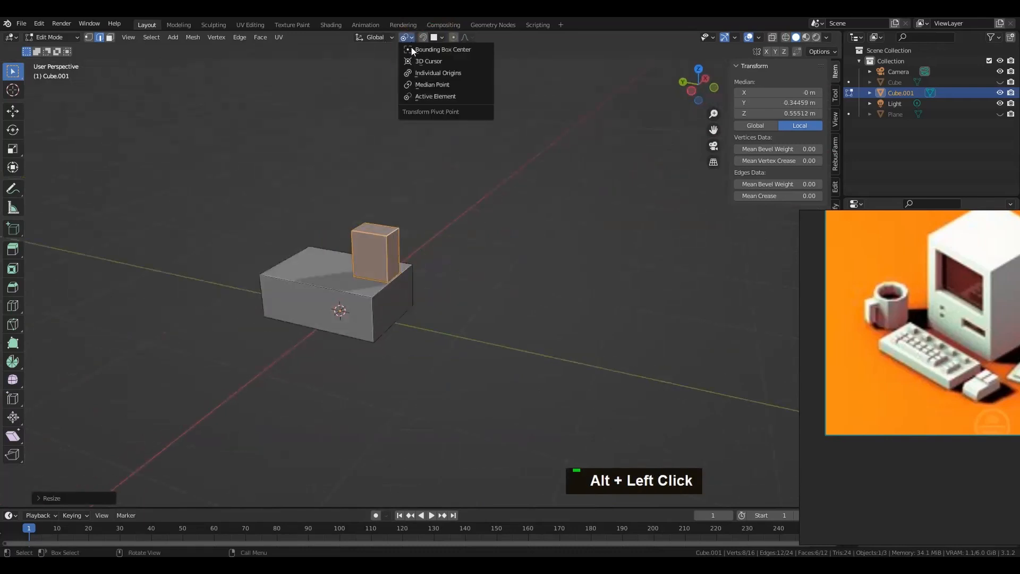
left_click(431, 84)
scroll(394, 220, "up", 2)
key("s")
key("z")
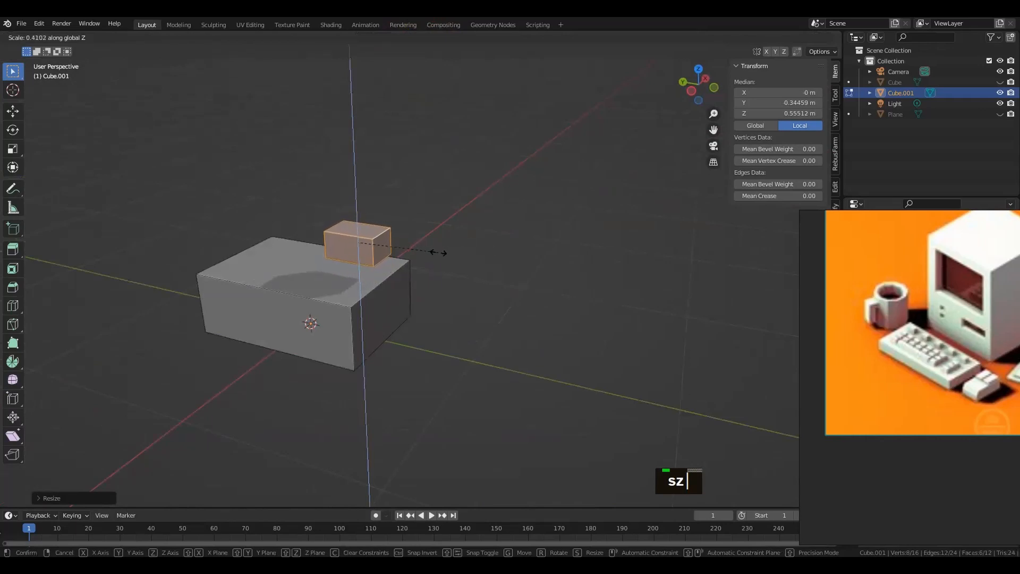
left_click(418, 250)
- Lengthen the flattened button block along Y
key("s")
key("y")
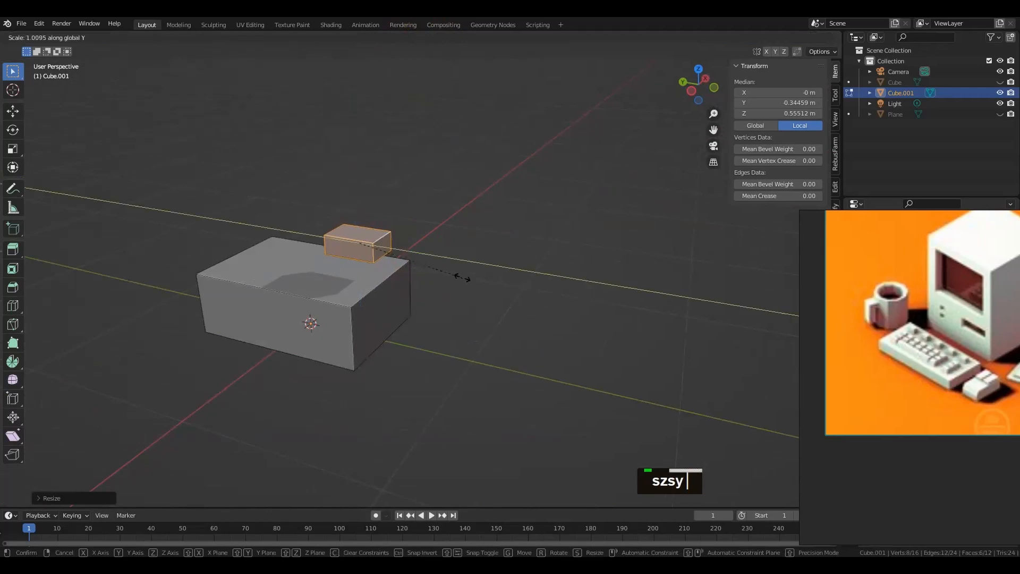
left_click(485, 280)
left_click_drag(485, 280, 486, 319, "alt")
scroll(523, 277, "up", 4)
- Select the whole button block and move it horizontally to the base's negative-X, positive-Y corner, about X -0.18 m, Y 0.21 m
left_click(521, 265)
left_click_drag(474, 260, 490, 344, "alt+shift")
left_click(495, 318)
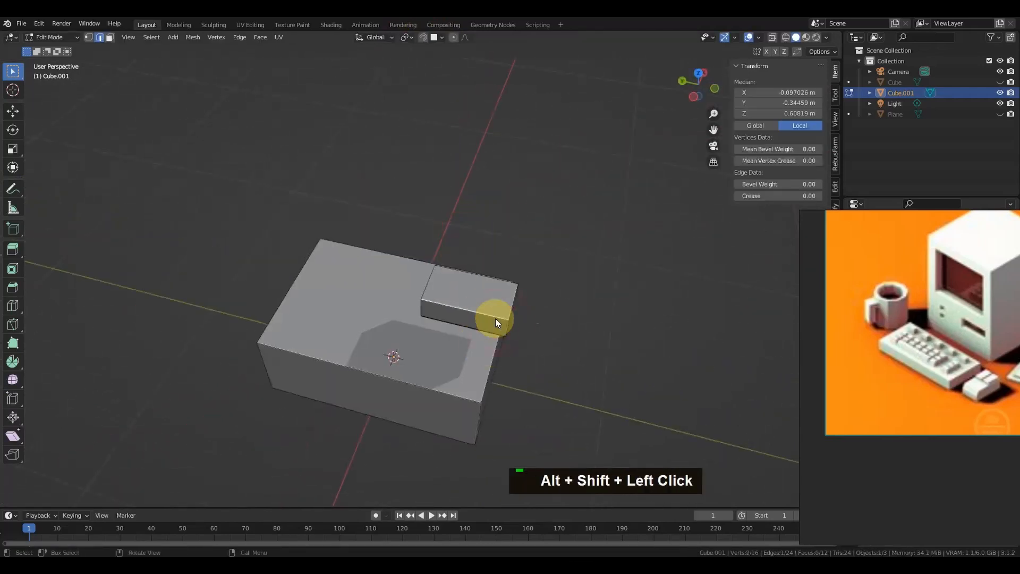
key("ctrl+l")
scroll(499, 313, "down", 2)
left_click_drag(502, 305, 452, 333, "alt")
key("g")
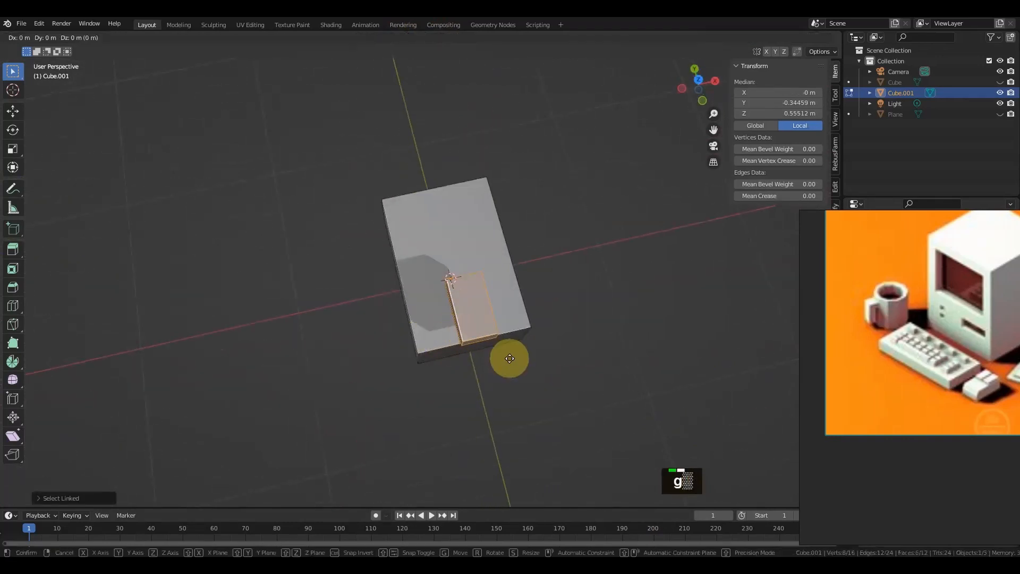
key("shift+z")
left_click(455, 273)
left_click_drag(455, 272, 493, 310, "alt")
- Select only the mouse's base block and narrow it along X to about 0.8 of its width
right_click(493, 311)
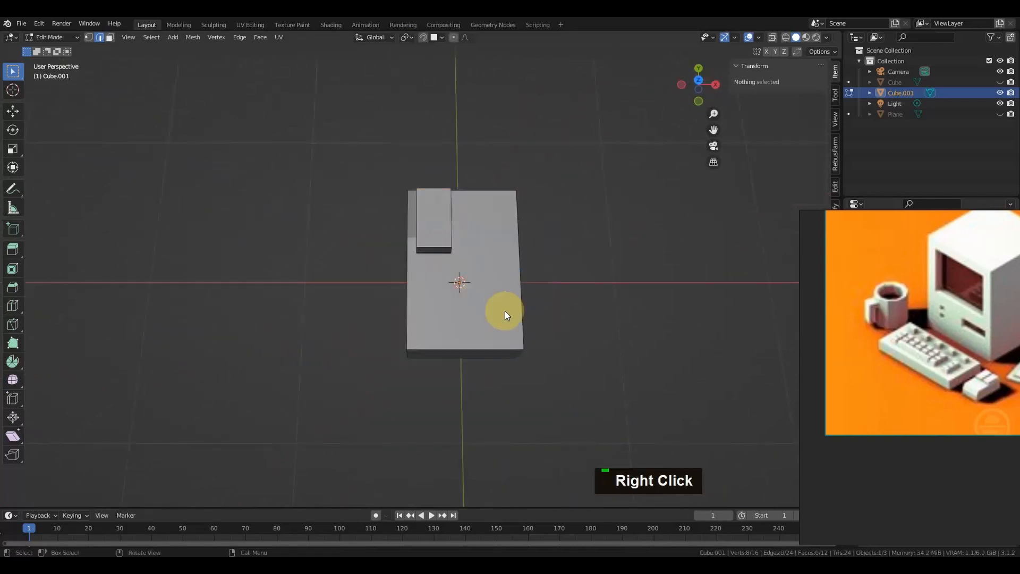
key("l")
key("s")
key("x")
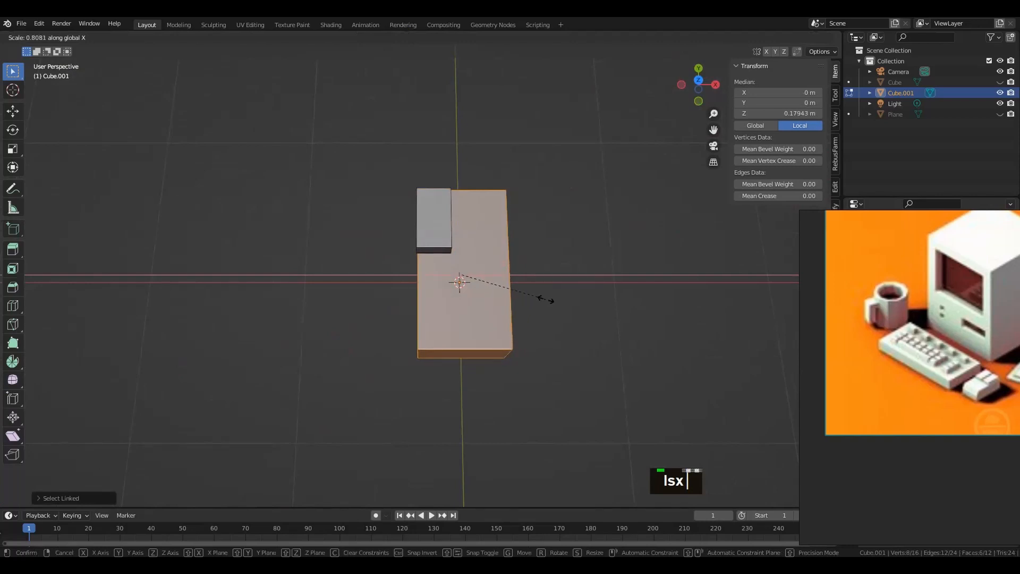
left_click(543, 301)
left_click_drag(543, 301, 499, 367, "alt")
- Select only the small button block and lower it about 0.14 m along Z into the base's top
key("alt+a")
key("l")
key("g")
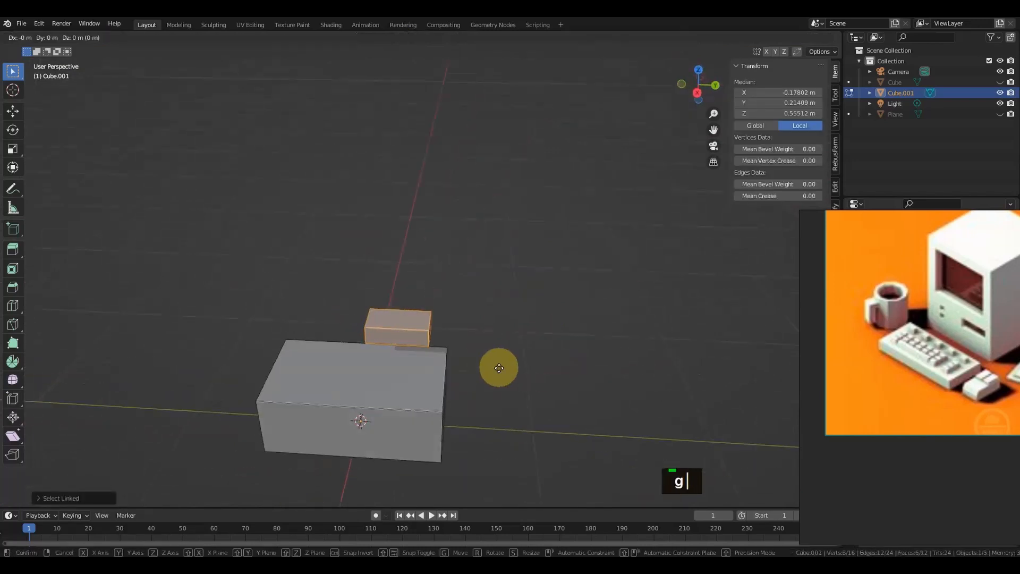
key("z")
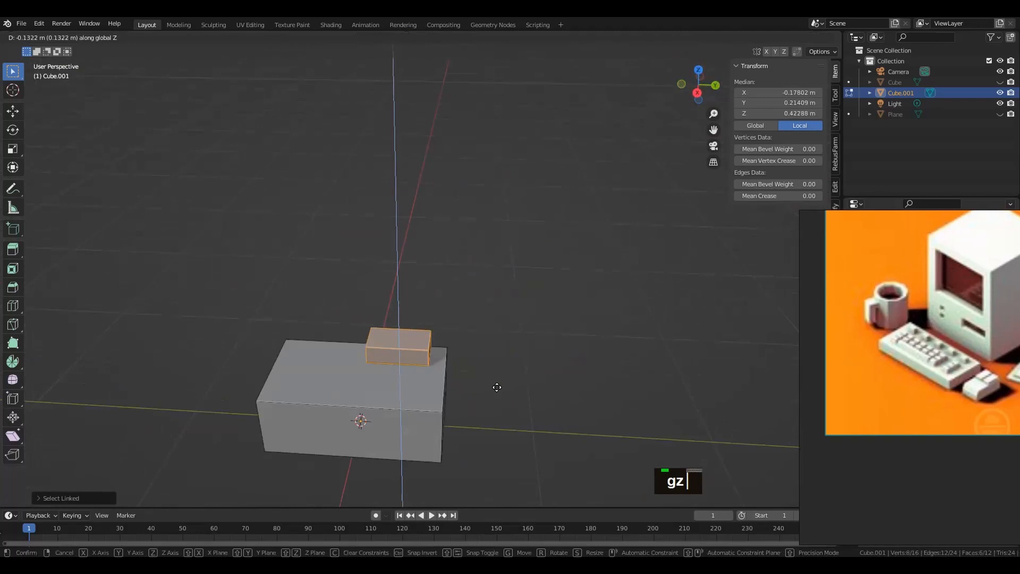
left_click(496, 388)
- Enlarge the button block in the horizontal plane, then widen it slightly along X
left_click_drag(423, 389, 528, 448, "alt")
left_click_drag(512, 397, 466, 379, "alt")
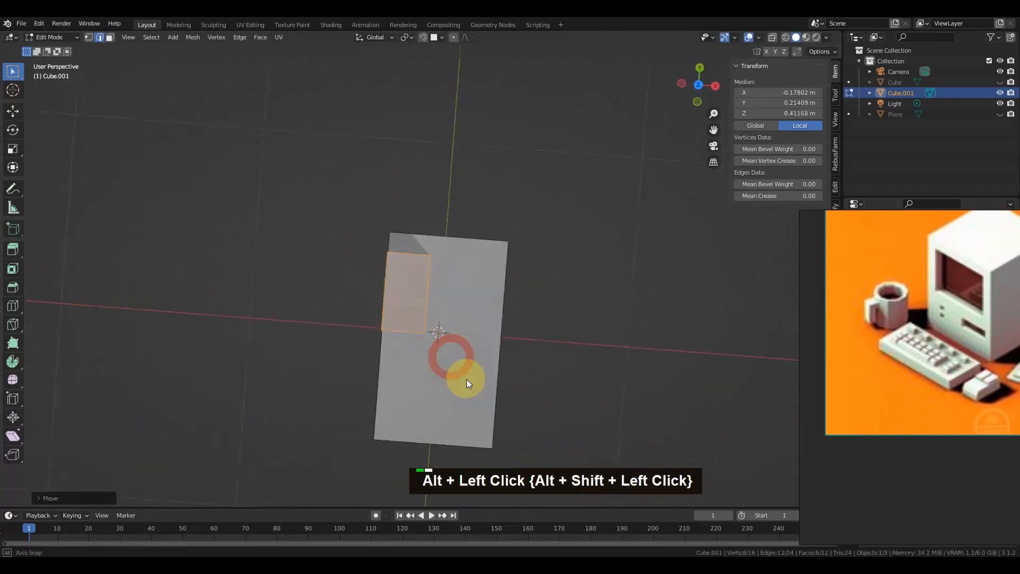
key("s")
key("shift+z")
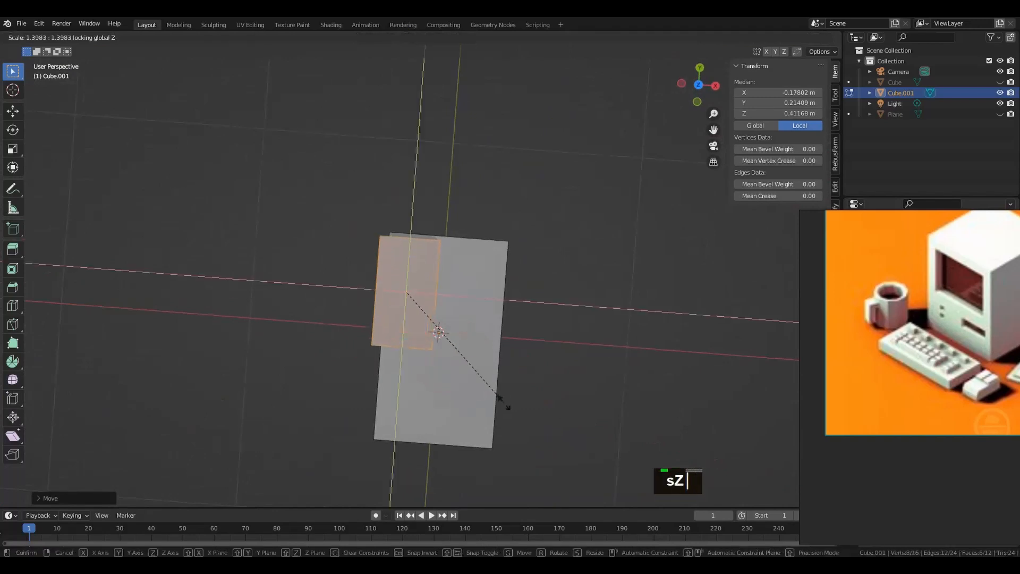
left_click(498, 397)
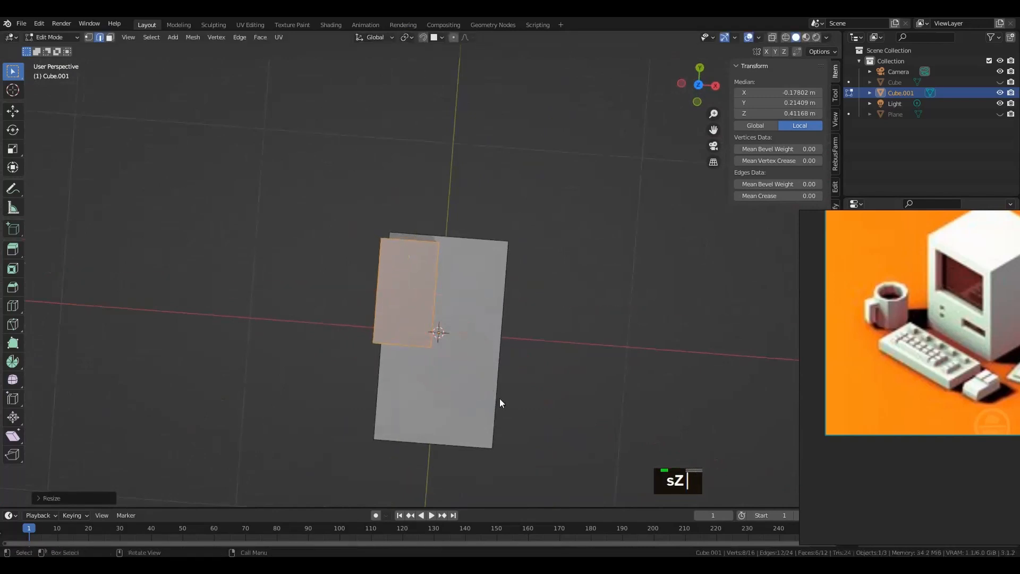
key("s")
key("x")
left_click(516, 399)
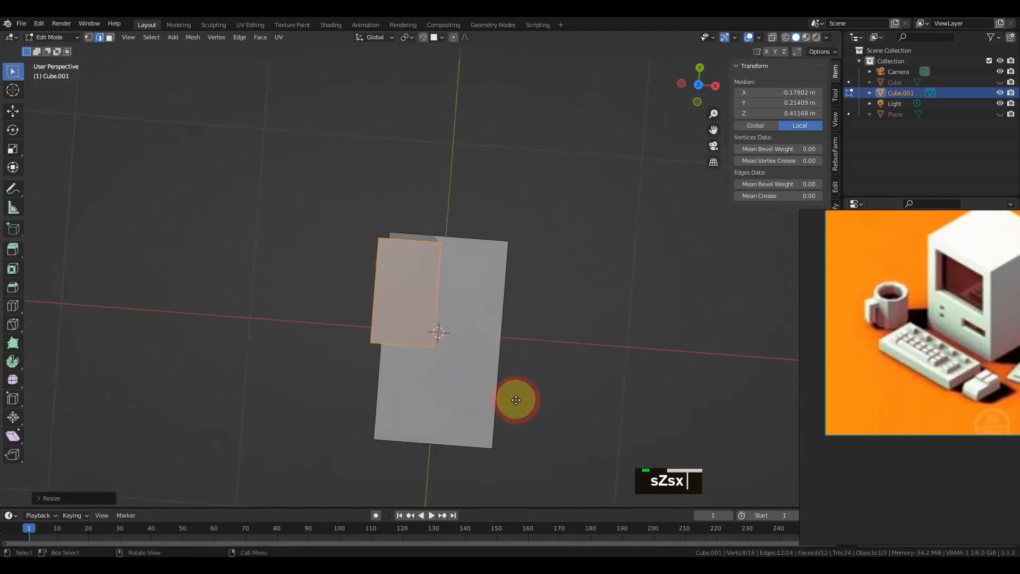
- Move the button block horizontally onto the base's top, to about X -0.11 m and Y 0.20 m
key("g")
key("x")
left_click(526, 400)
left_click_drag(450, 348, 332, 259, "alt")
key("g")
key("z")
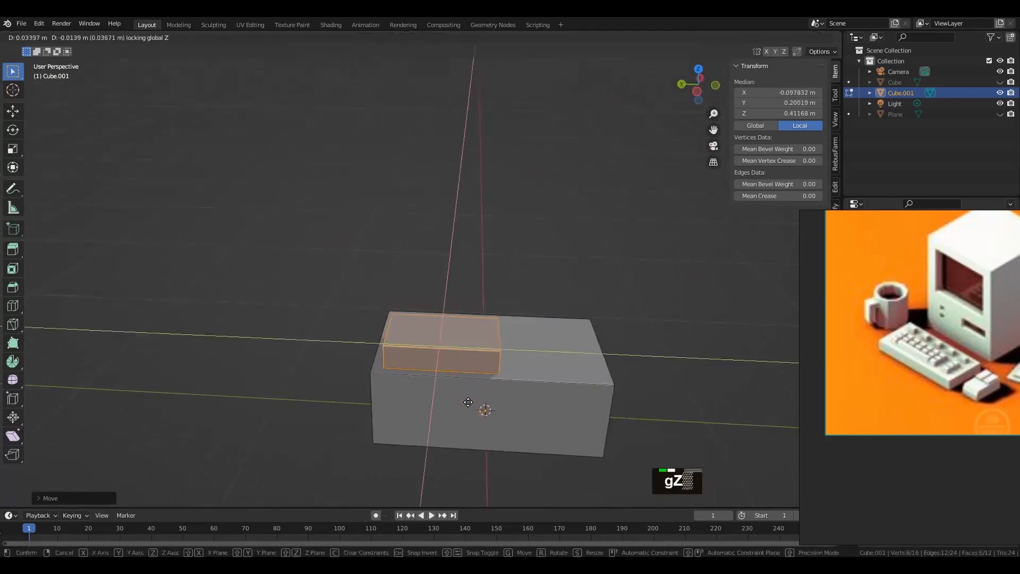
left_click(449, 409, "shift")
- Narrow the button block along X and move it to about X -0.14 m, in line with the base's long side
left_click_drag(447, 410, 355, 400, "alt")
left_click_drag(511, 333, 484, 331, "alt")
key("s")
key("x")
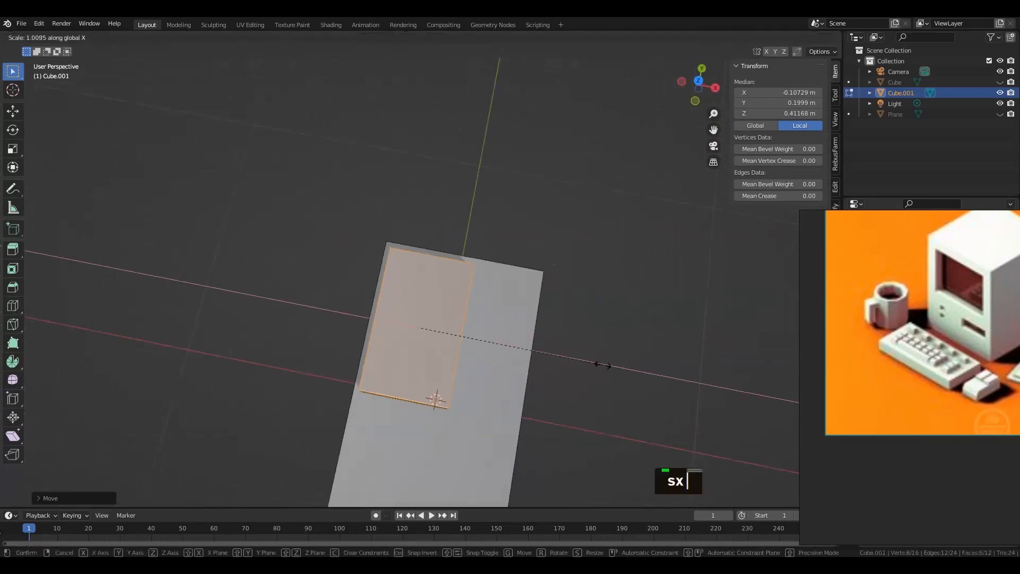
left_click(572, 358)
key("g")
key("x")
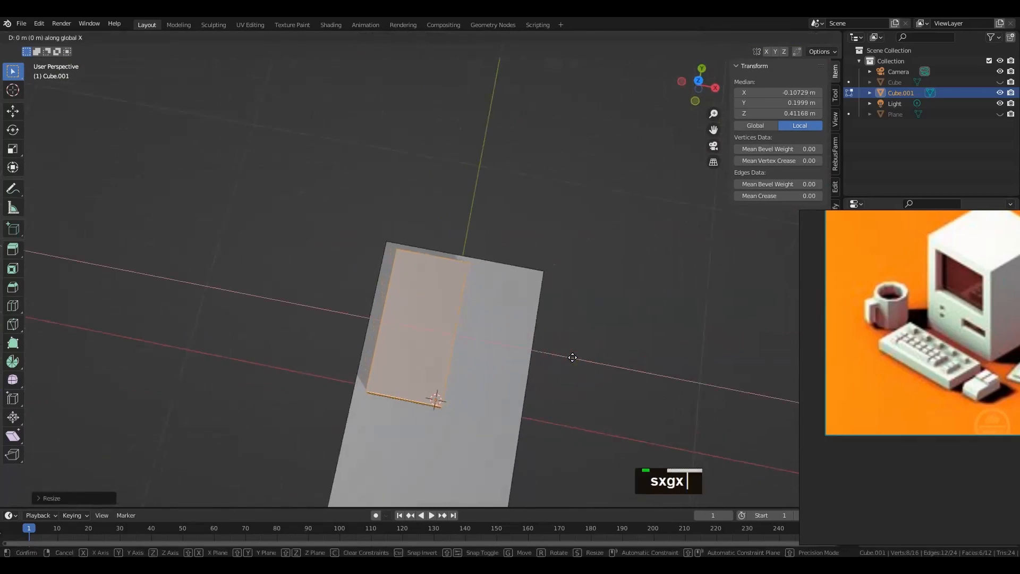
left_click(474, 343, "shift")
- Move the button block about 0.012 m along Y to line up with the base's end
key("g")
key("z")
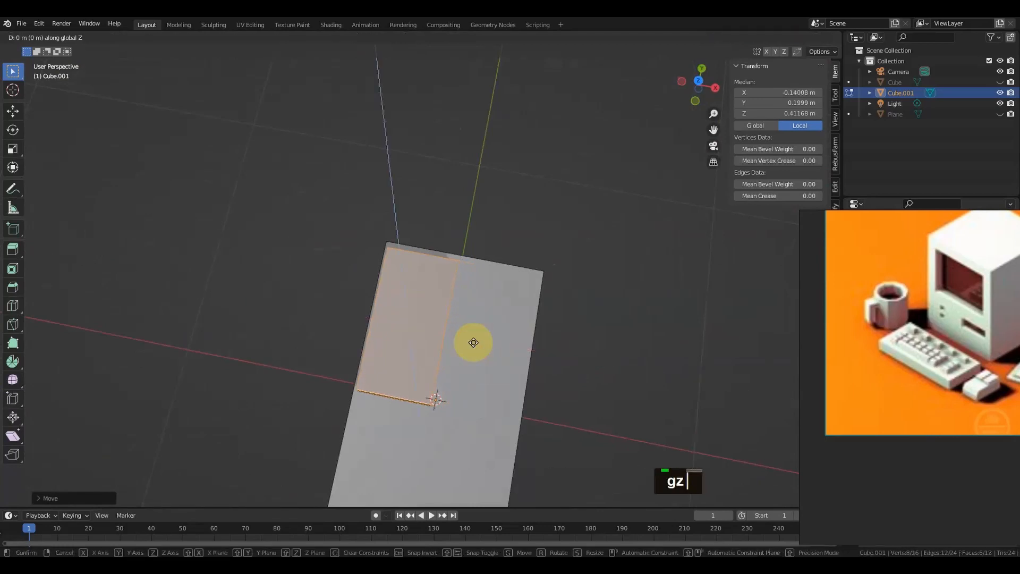
key("y")
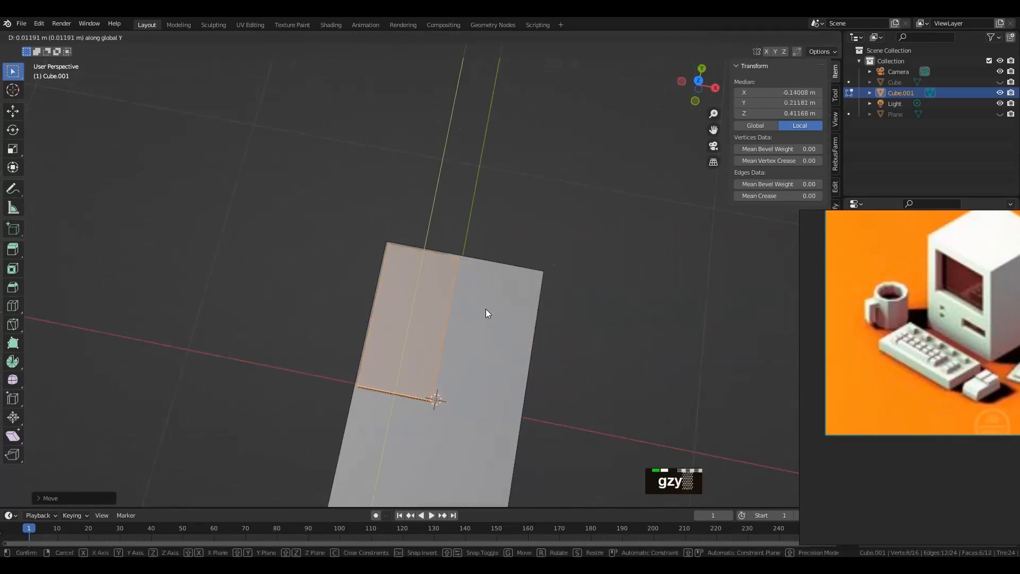
left_click(499, 312)
- Duplicate the button block along X and place the copy beside it at about X 0.13 m, leaving a narrow gap
scroll(514, 315, "down", 3)
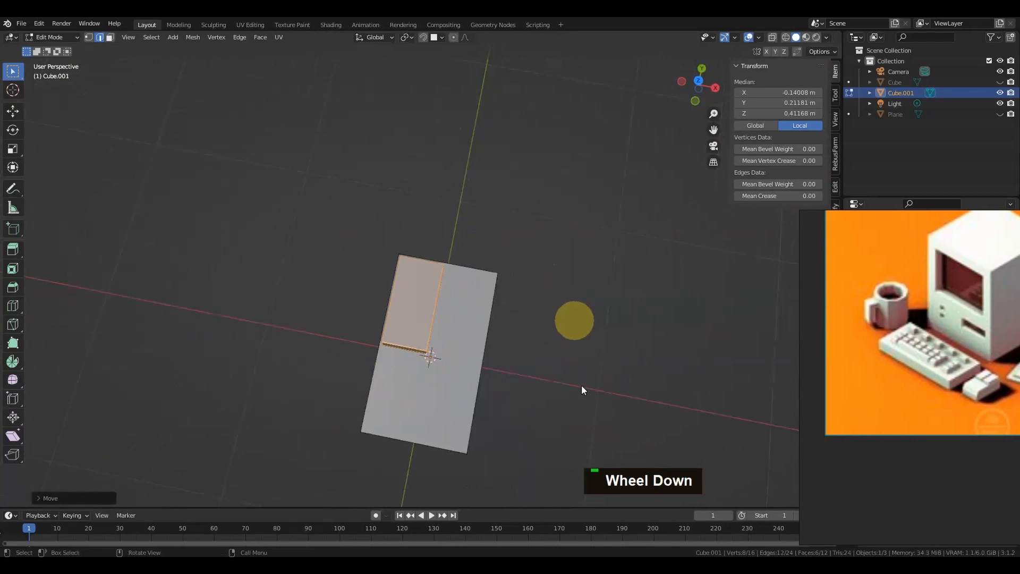
middle_click_drag(484, 374, 487, 366)
left_click_drag(480, 314, 484, 336, "alt")
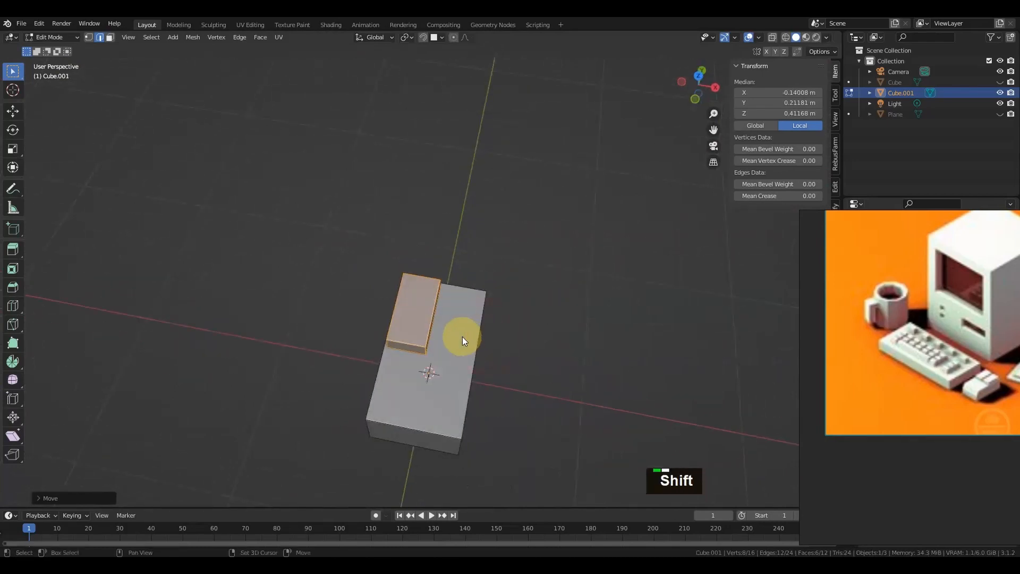
key("shift+d")
key("x")
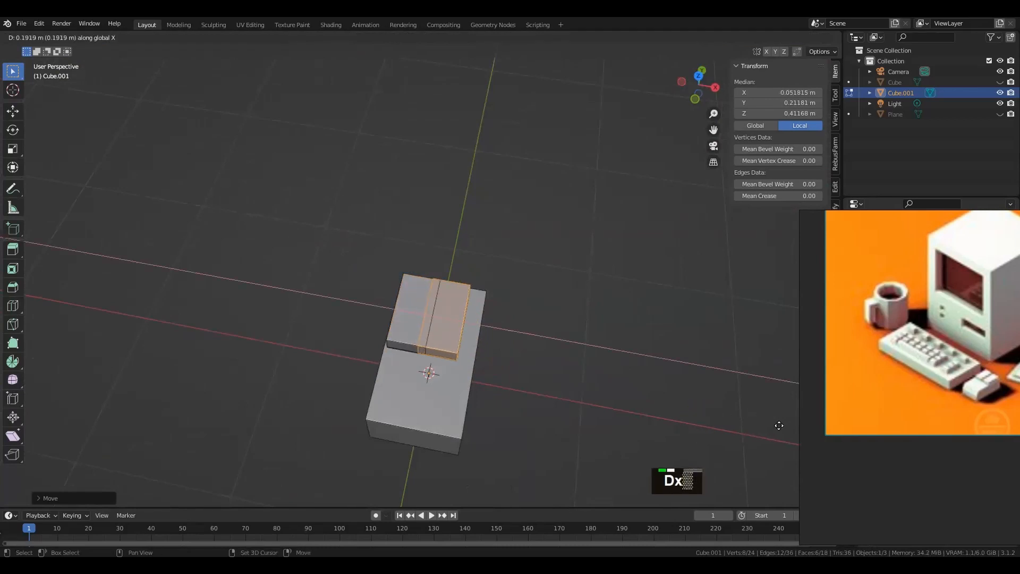
left_click(573, 397, "shift")
key("g")
key("x")
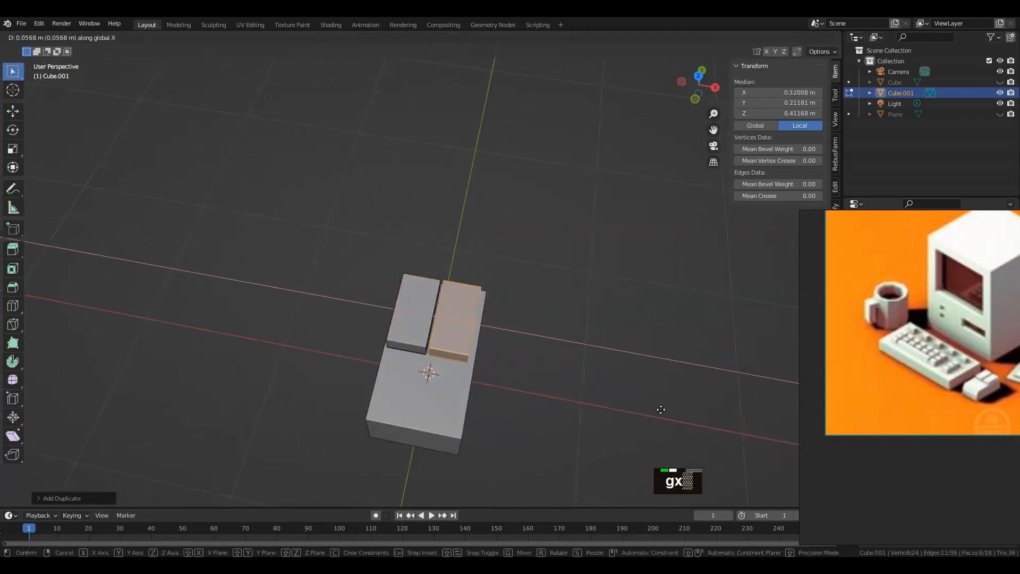
left_click(622, 403, "shift")
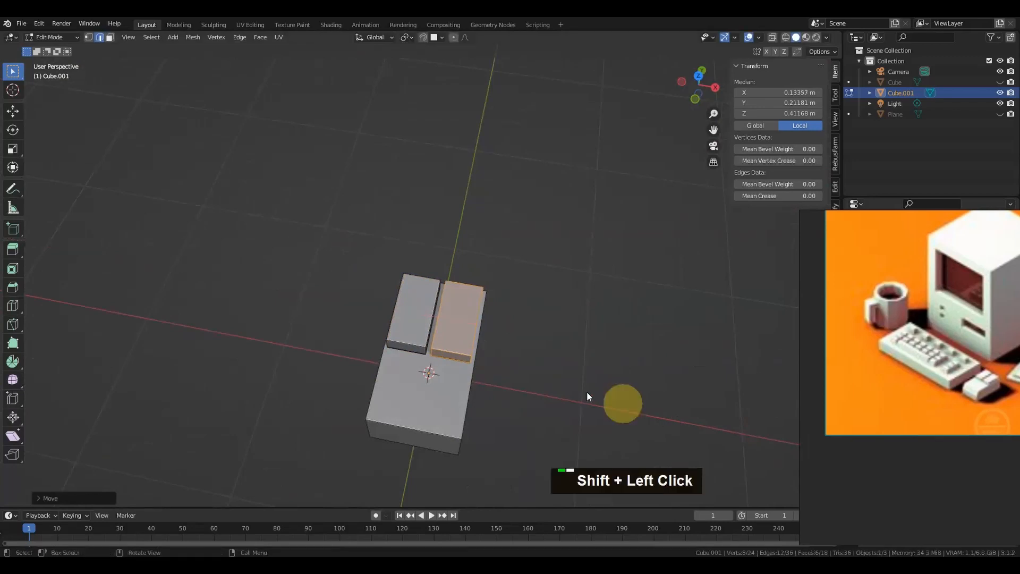
- Round the top edge of the base's negative-Y end with a three-segment bevel about 0.235 m wide and return to Object Mode
scroll(455, 409, "down", 2)
left_click_drag(455, 409, 500, 340, "alt")
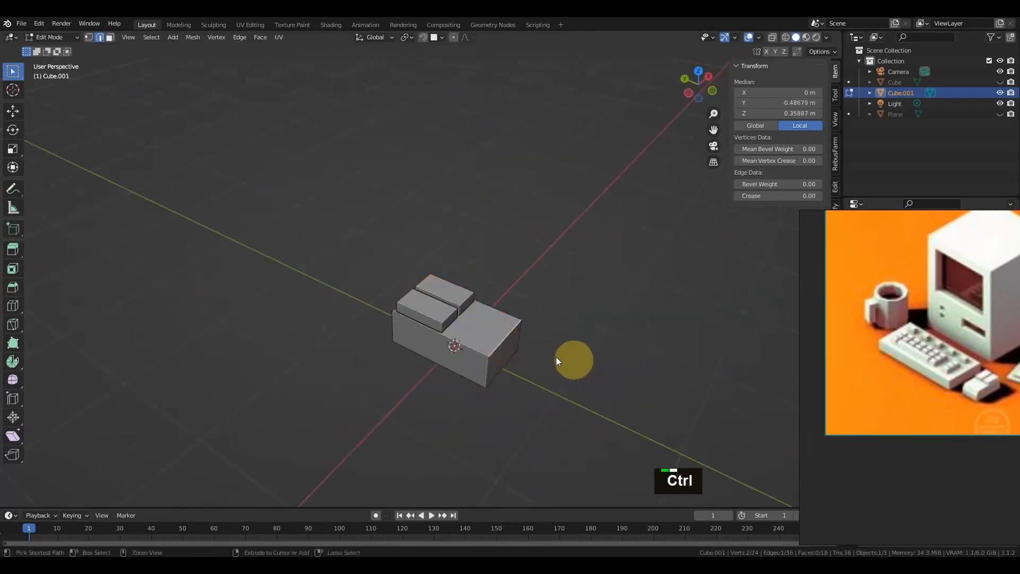
key("ctrl+b")
key("shift")
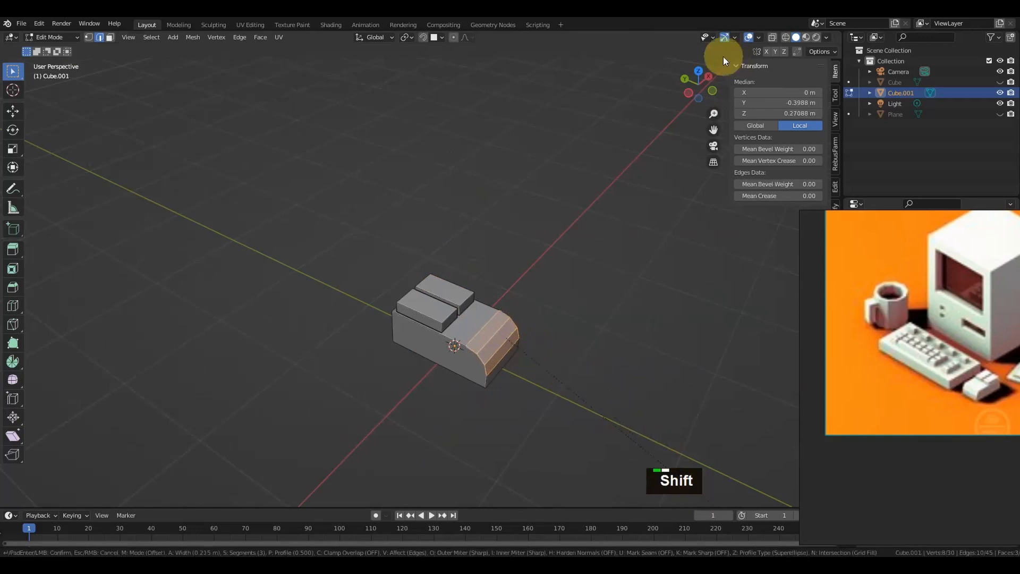
left_click(587, 286)
key("Tab")
- Inspect the mouse with its two buttons and rounded end from different angles
scroll(588, 290, "down", 2)
left_click_drag(543, 321, 468, 334, "alt")
right_click(467, 335)
left_click(468, 335)
scroll(474, 337, "up", 1)
key("ctrl+z")
scroll(498, 351, "down", 1)
mouse_move(497, 349)
left_mouse_down("alt")
mouse_move(545, 351)
mouse_move(497, 351)
left_mouse_up("alt")
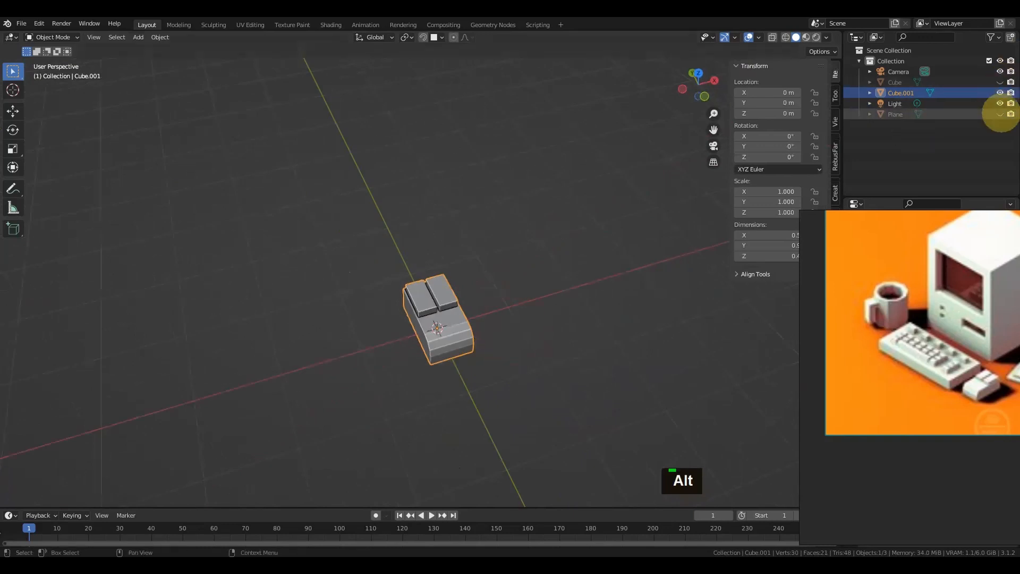
- Unhide the keyboard and the computer case so they show together with the mouse
left_click(999, 114)
left_click(1000, 82)
scroll(476, 369, "down", 2)
scroll(476, 371, "up", 1)
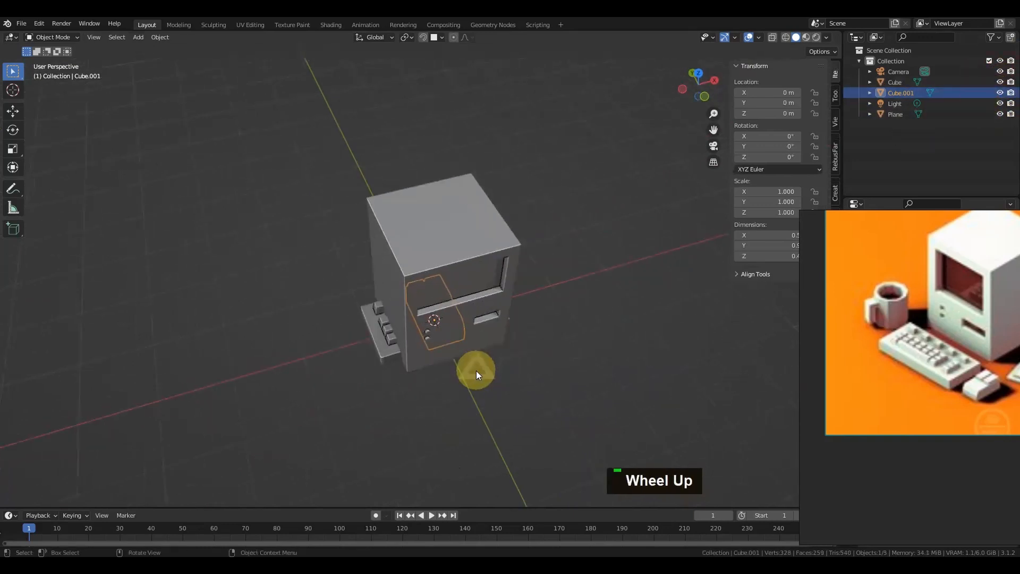
key("shift+d")
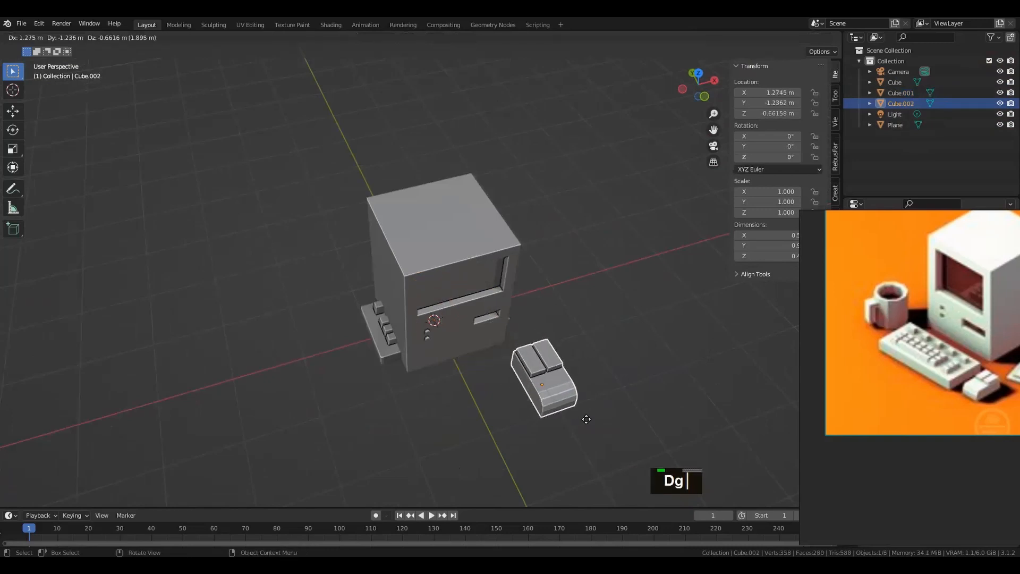
left_click(581, 401)
key("ctrl+z")
key("ctrl+z")
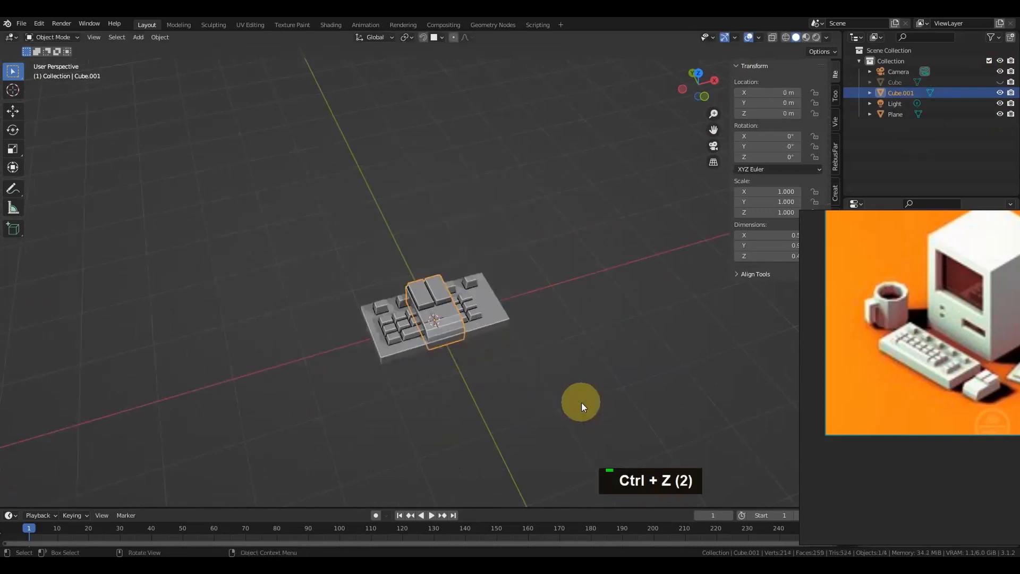
key("ctrl+shift+z")
- Move the mouse model in the XY plane, with Z locked, out of the computer case to a spot in front of it on the positive-X side
key("g")
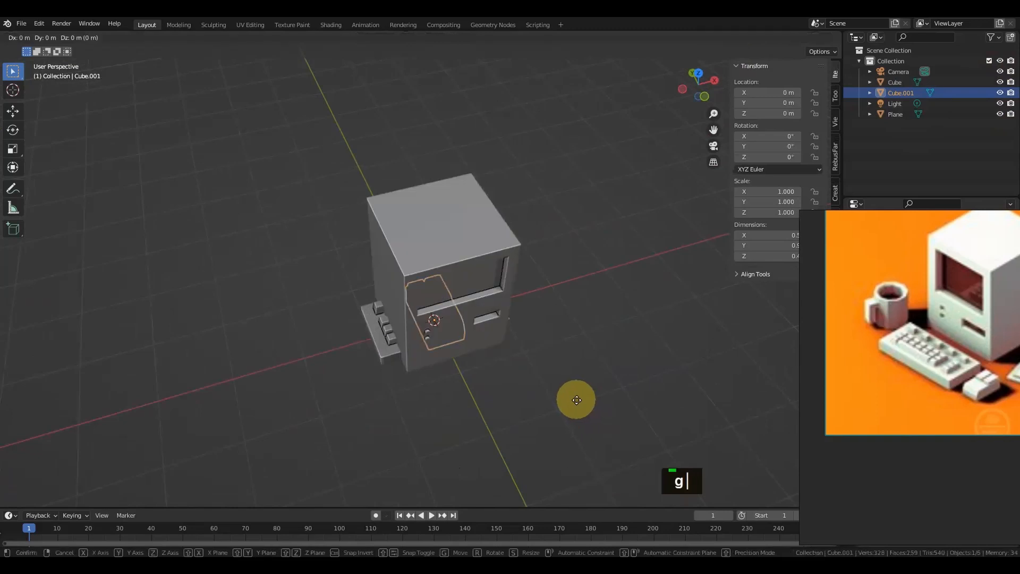
key("shift+z")
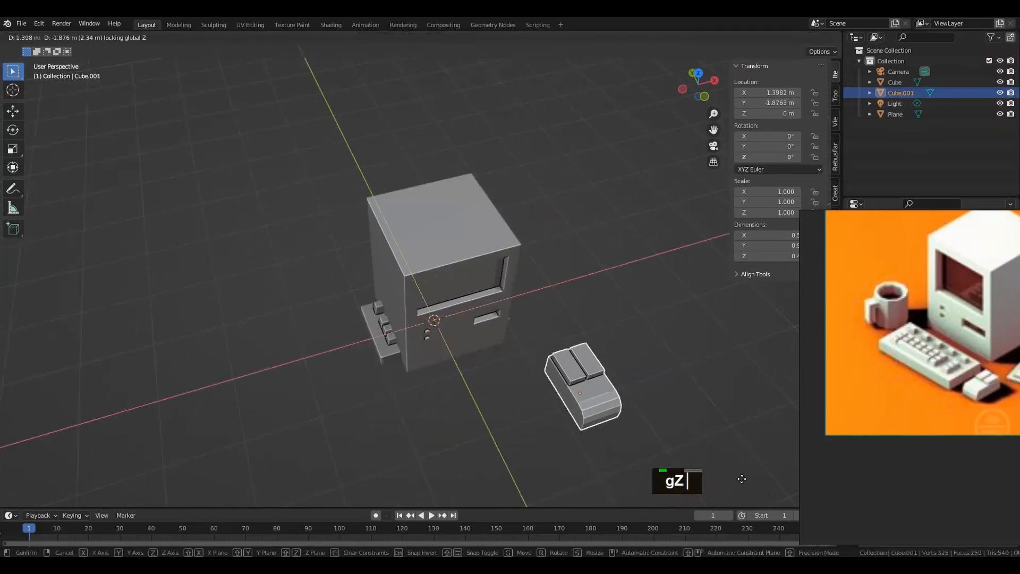
right_click(732, 460)
- Move the keyboard in the XY plane, with Z locked, in front of the computer to about X -0.231 m, Y -1.529 m
left_click(381, 343)
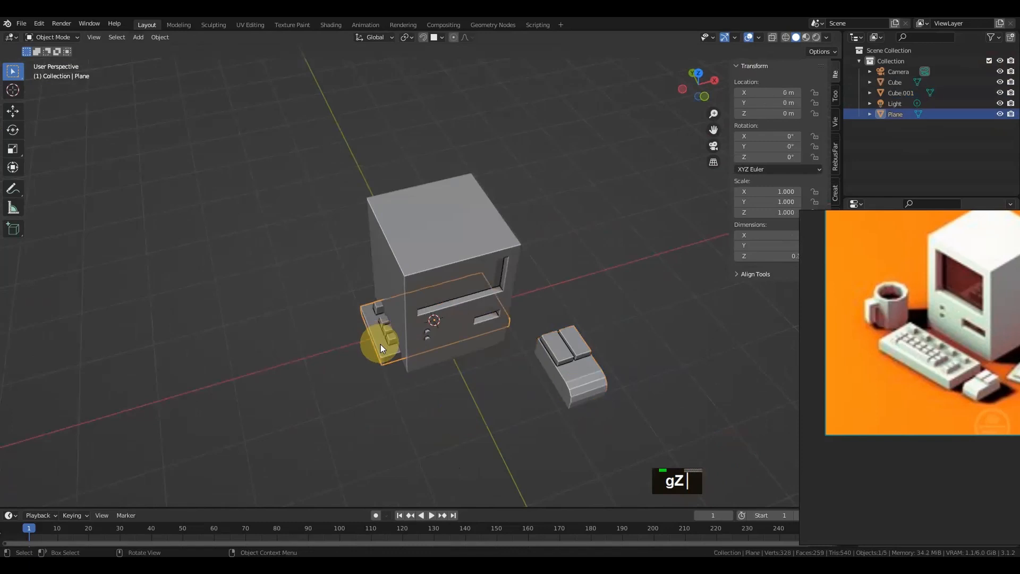
key("g")
key("shift+z")
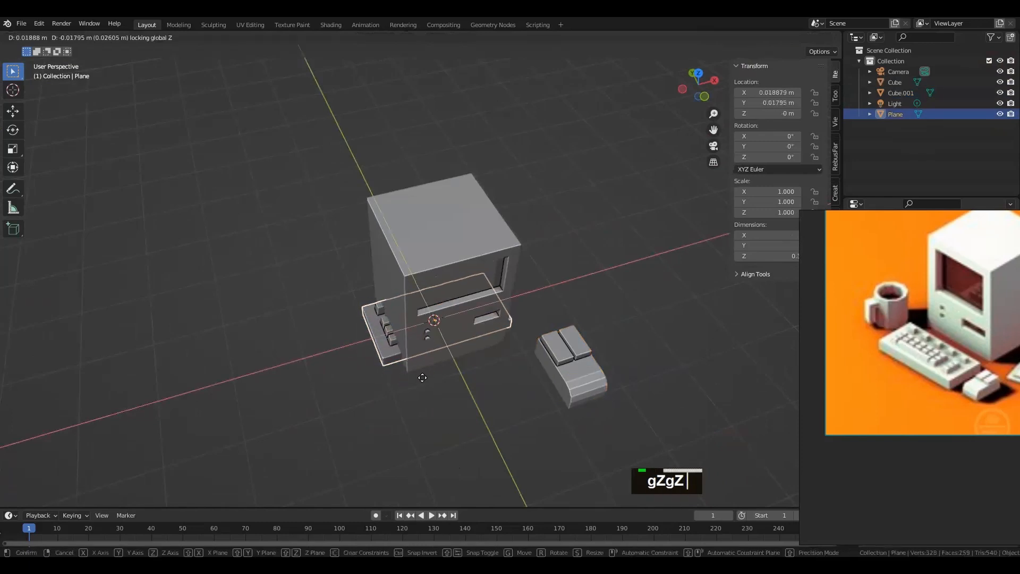
left_click(447, 462)
scroll(504, 407, "down", 2)
left_click_drag(630, 367, 522, 299, "alt")
scroll(556, 333, "up", 2)
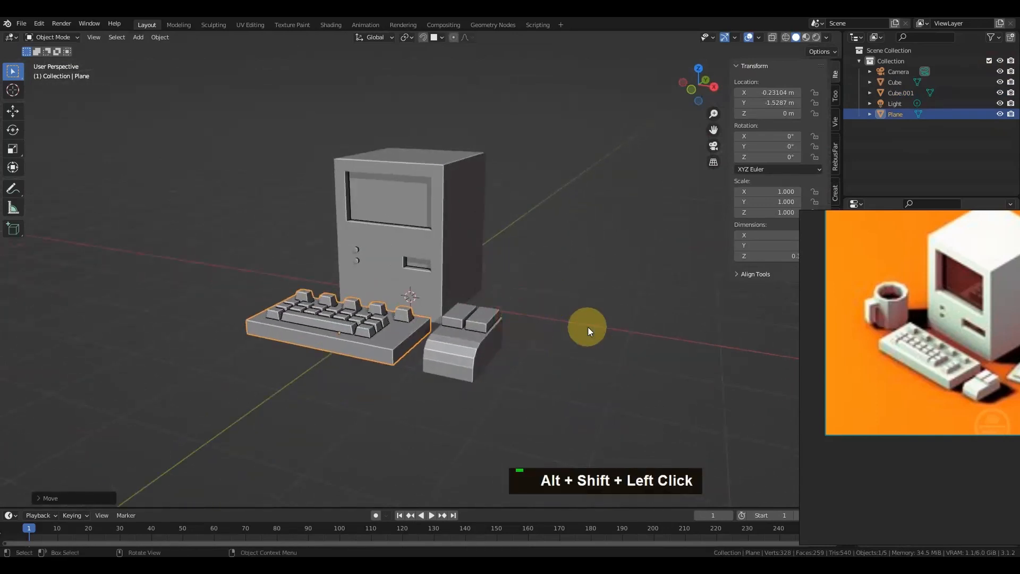